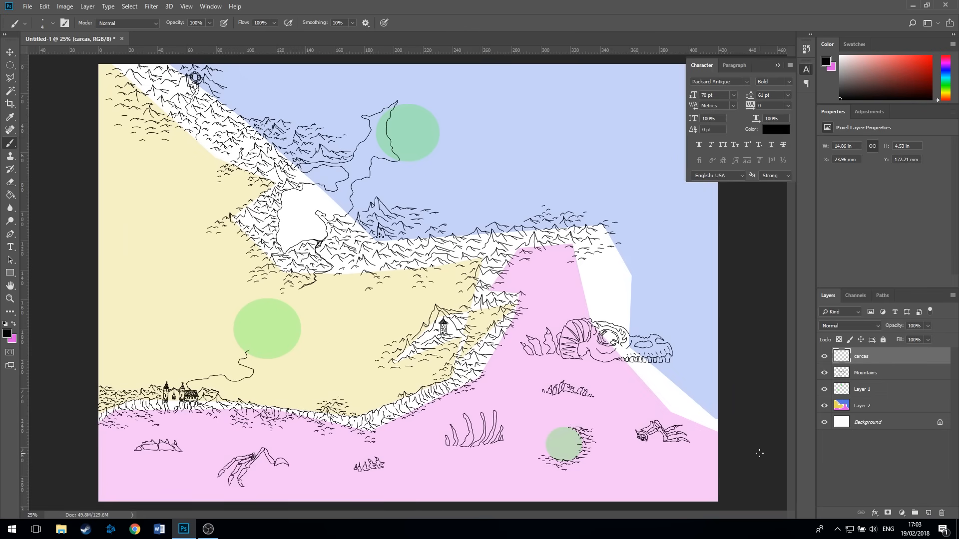
Draw the rounded top and eastern branching roots of a mound just below the large spikes beside the skull, on the carcas layer.
key("ctrl+plus")
key("ctrl+plus")
key("ctrl+plus")
key("ctrl+plus")
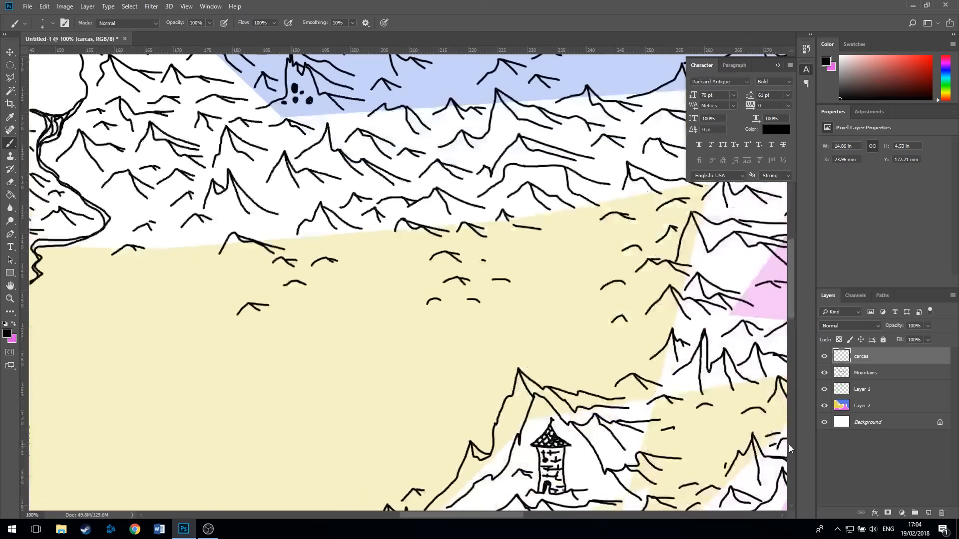
key("ctrl+plus")
key("ctrl+minus")
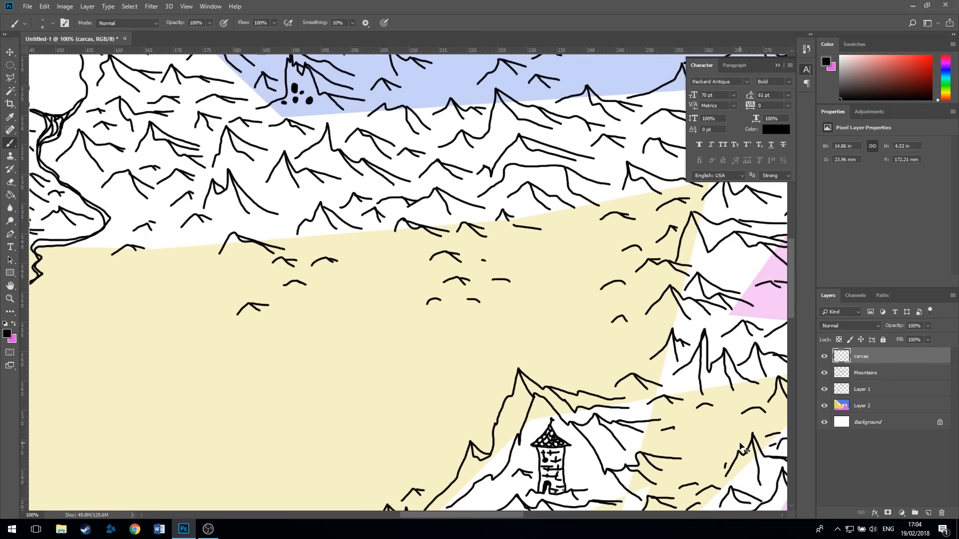
key("ctrl+plus")
left_click_drag(704, 433, 259, 310)
left_click_drag(574, 317, 255, 269)
left_click_drag(594, 362, 250, 232)
left_click_drag(545, 382, 371, 119)
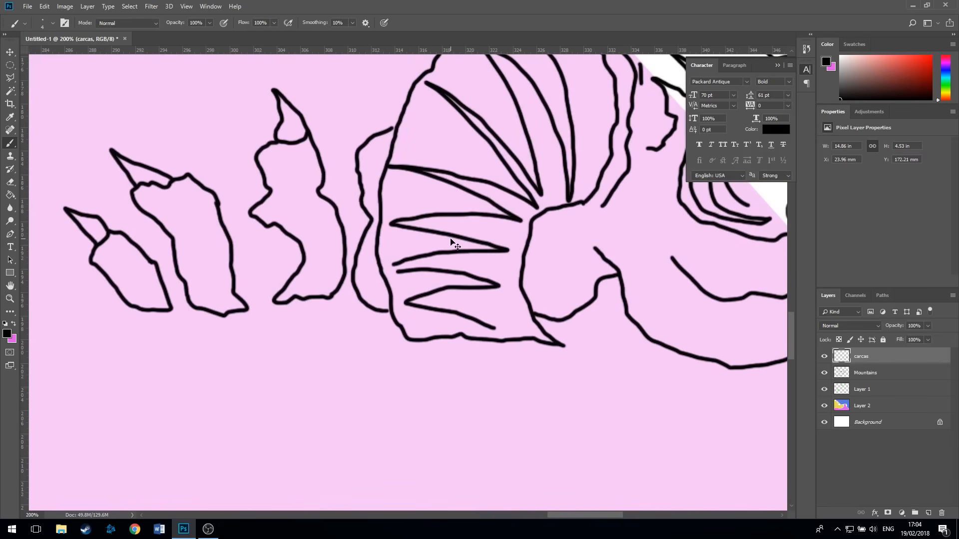
key("ctrl+minus")
key("ctrl+plus")
mouse_move(272, 386)
left_mouse_down()
mouse_move(253, 350)
mouse_move(219, 356)
mouse_move(201, 388)
mouse_move(154, 411)
left_mouse_up()
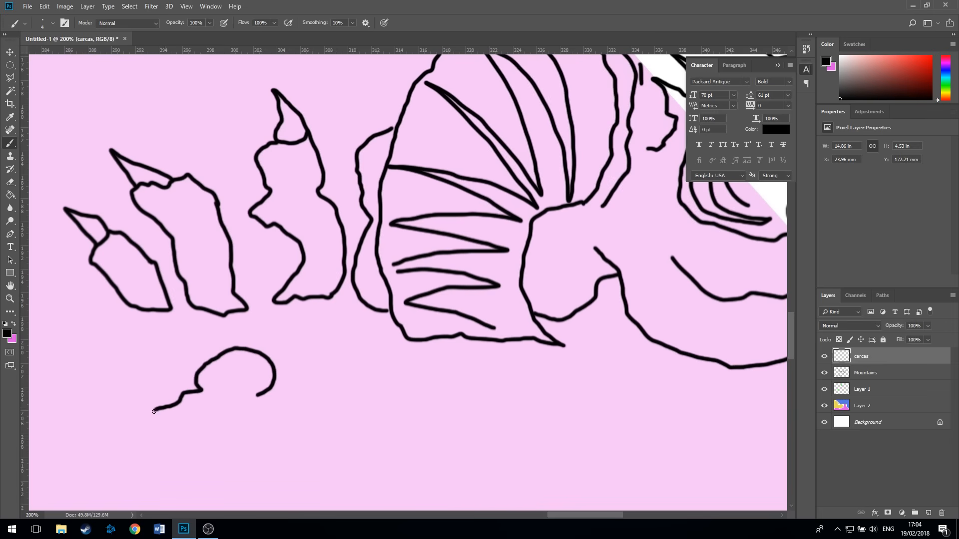
mouse_move(262, 404)
left_mouse_down()
mouse_move(360, 421)
mouse_move(337, 428)
mouse_move(283, 418)
mouse_move(302, 473)
left_mouse_up()
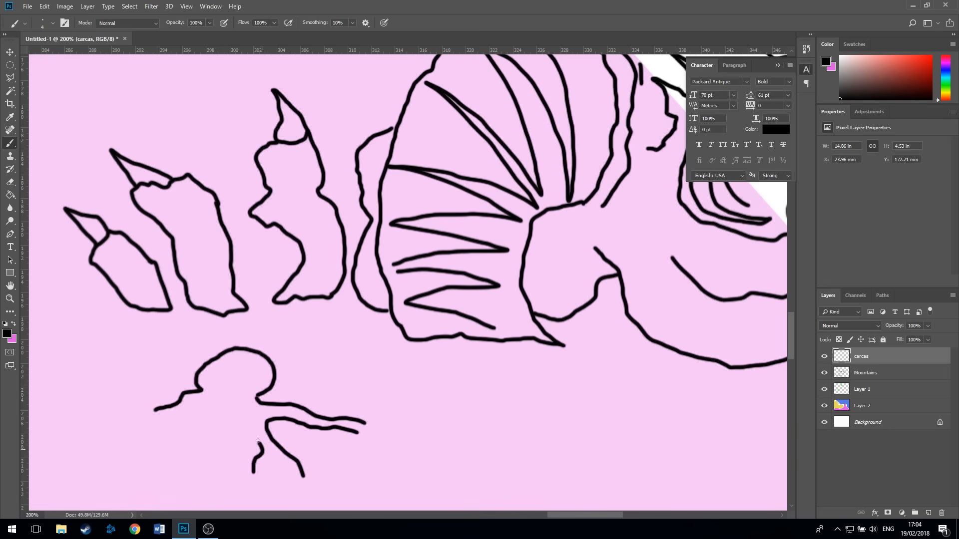
Add the western and southern roots to the mound below the spikes, plus short shading strokes inside its top.
mouse_move(257, 441)
left_mouse_down()
mouse_move(234, 426)
mouse_move(161, 473)
mouse_move(180, 467)
mouse_move(207, 426)
mouse_move(135, 432)
mouse_move(89, 449)
mouse_move(69, 435)
mouse_move(125, 425)
mouse_move(59, 416)
left_mouse_up()
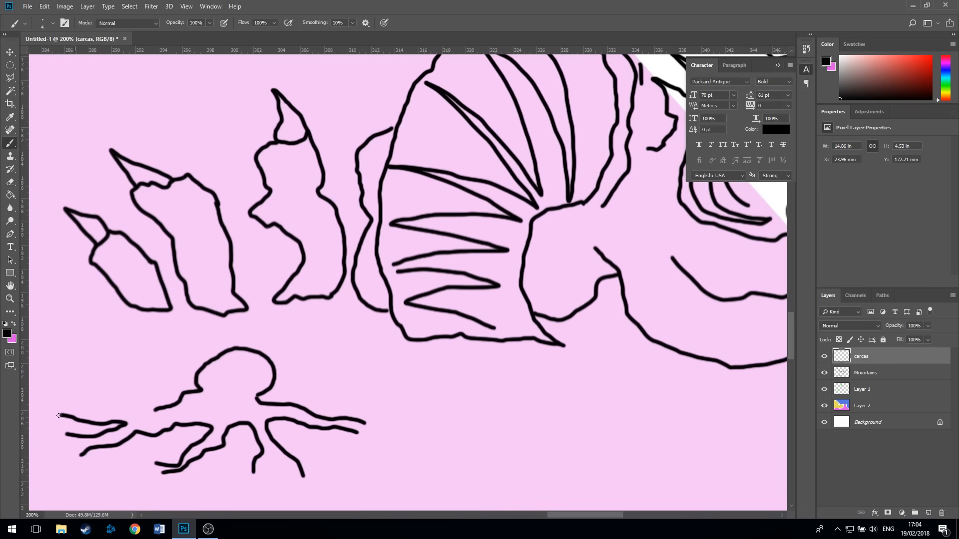
left_click_drag(147, 411, 115, 407)
left_click_drag(213, 377, 256, 361)
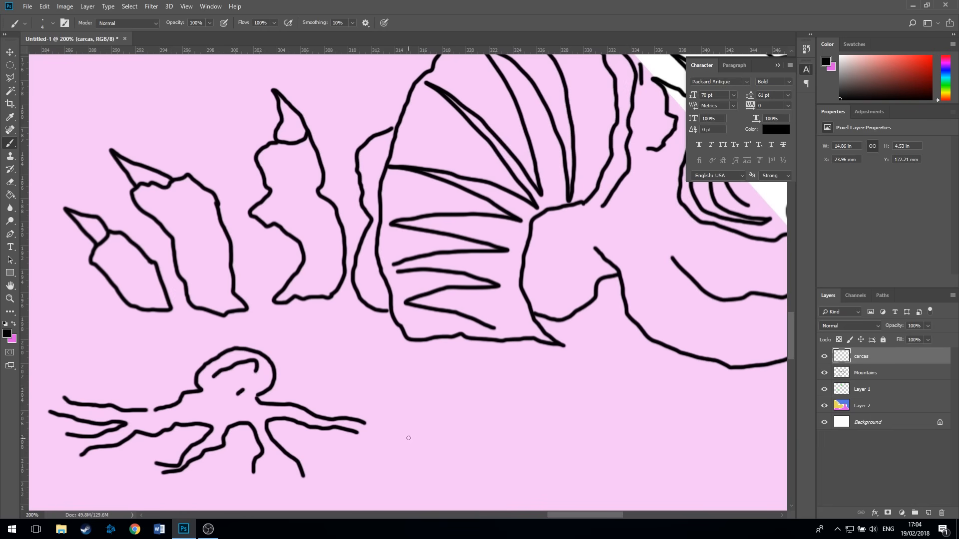
Draw a small low mound below the skull's frill and a round-topped mound with spreading roots southeast of it.
left_click_drag(461, 419, 315, 289)
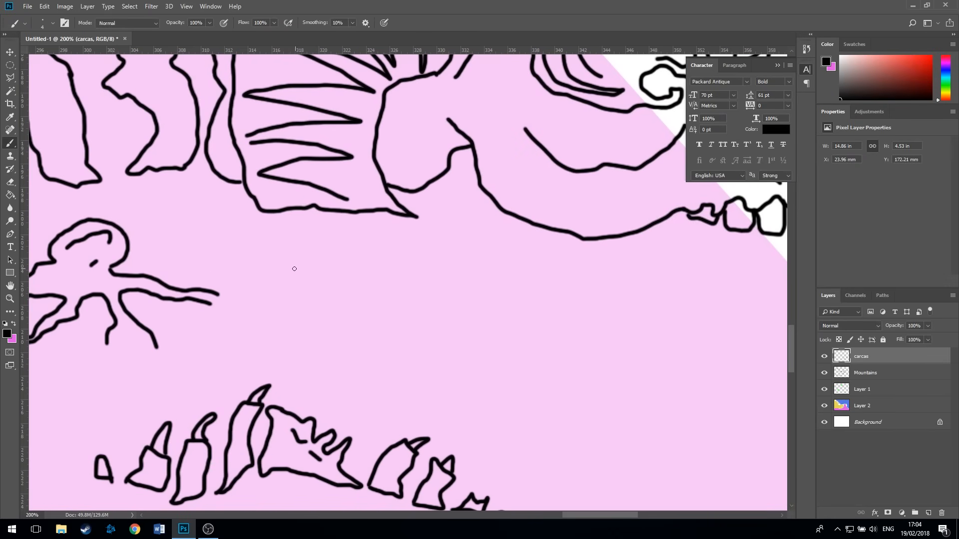
mouse_move(244, 266)
left_mouse_down()
mouse_move(276, 242)
mouse_move(301, 253)
mouse_move(313, 279)
mouse_move(234, 283)
mouse_move(245, 267)
mouse_move(216, 264)
mouse_move(294, 259)
left_mouse_up()
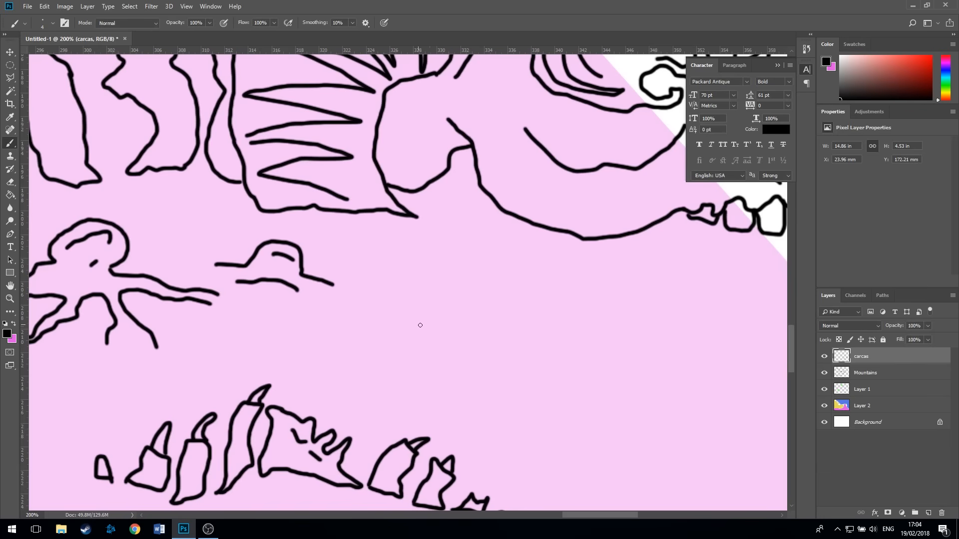
mouse_move(422, 342)
left_mouse_down()
mouse_move(401, 317)
mouse_move(409, 290)
mouse_move(432, 284)
mouse_move(451, 299)
mouse_move(457, 343)
mouse_move(576, 355)
mouse_move(570, 367)
mouse_move(508, 375)
mouse_move(565, 417)
mouse_move(462, 370)
mouse_move(447, 375)
mouse_move(450, 387)
mouse_move(389, 410)
mouse_move(428, 378)
mouse_move(430, 361)
mouse_move(336, 366)
mouse_move(404, 344)
left_mouse_up()
left_click_drag(438, 301, 415, 320)
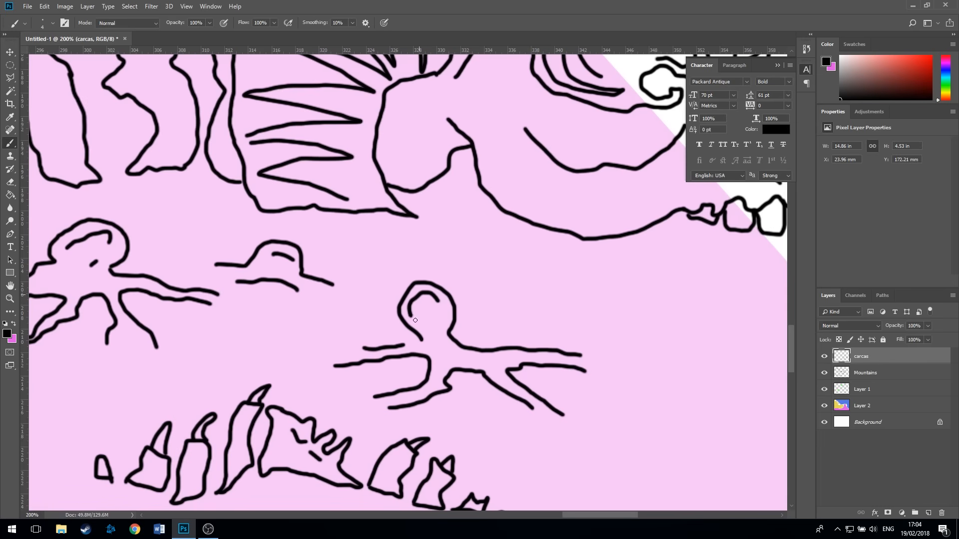
Draw a low mound directly under the jaw and a larger hook-topped mound with long roots below the first teeth.
left_click_drag(431, 236, 554, 267)
mouse_move(485, 266)
left_mouse_down()
mouse_move(428, 272)
mouse_move(426, 258)
mouse_move(454, 250)
mouse_move(393, 247)
left_mouse_up()
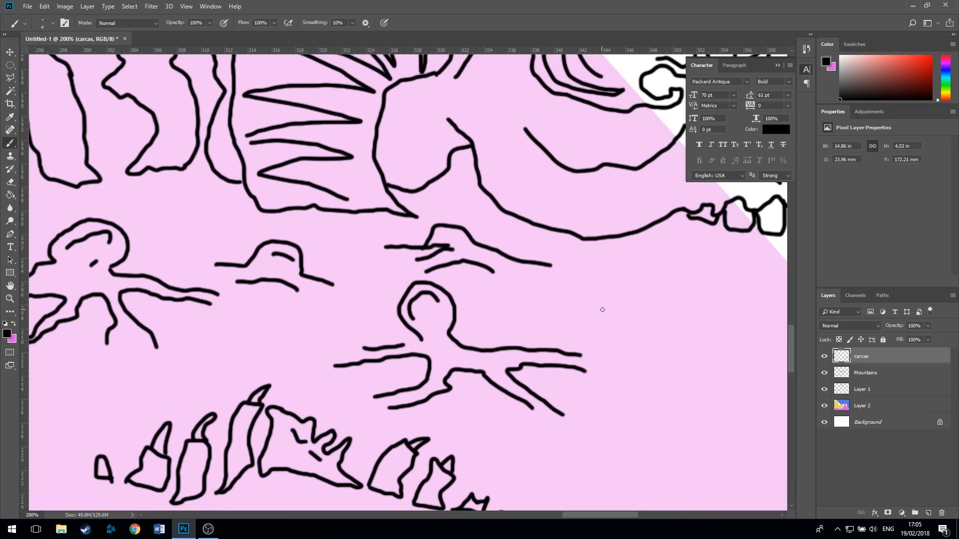
mouse_move(603, 310)
left_mouse_down()
mouse_move(557, 310)
mouse_move(388, 264)
left_mouse_up()
mouse_move(502, 228)
left_mouse_down()
mouse_move(436, 223)
mouse_move(463, 244)
mouse_move(449, 258)
mouse_move(384, 234)
mouse_move(397, 250)
mouse_move(456, 274)
mouse_move(445, 295)
mouse_move(405, 313)
mouse_move(432, 324)
mouse_move(478, 291)
mouse_move(557, 371)
mouse_move(497, 286)
mouse_move(498, 269)
mouse_move(631, 274)
mouse_move(522, 253)
left_mouse_up()
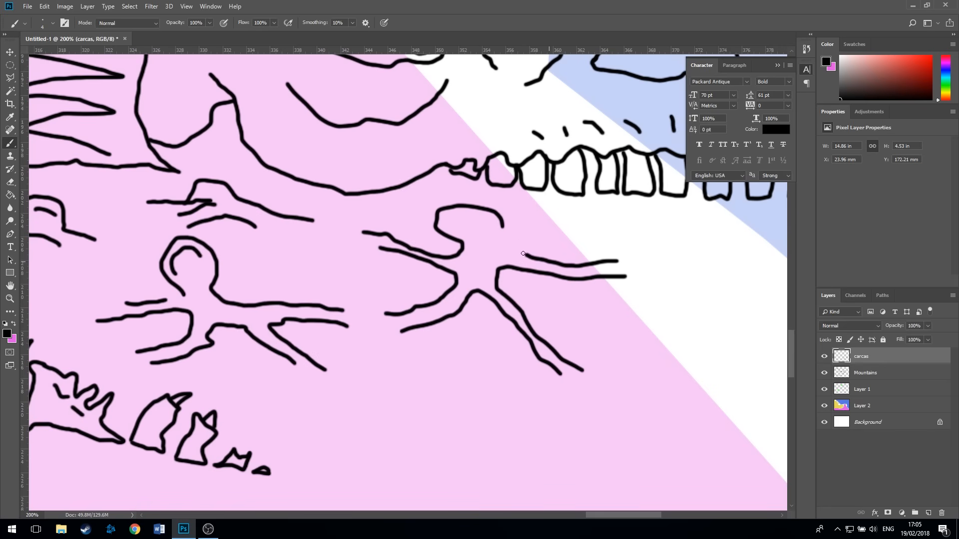
mouse_move(484, 216)
left_mouse_down()
mouse_move(454, 216)
mouse_move(480, 240)
left_mouse_up()
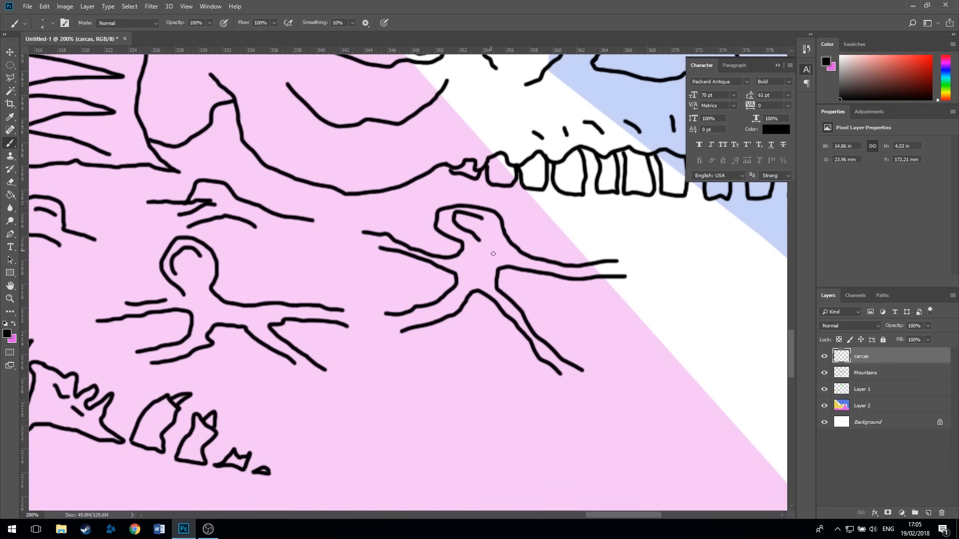
Draw a tall-topped rooted mound with a curved downward root and inner shading, east of the small spine ridge.
left_click_drag(506, 432, 494, 309)
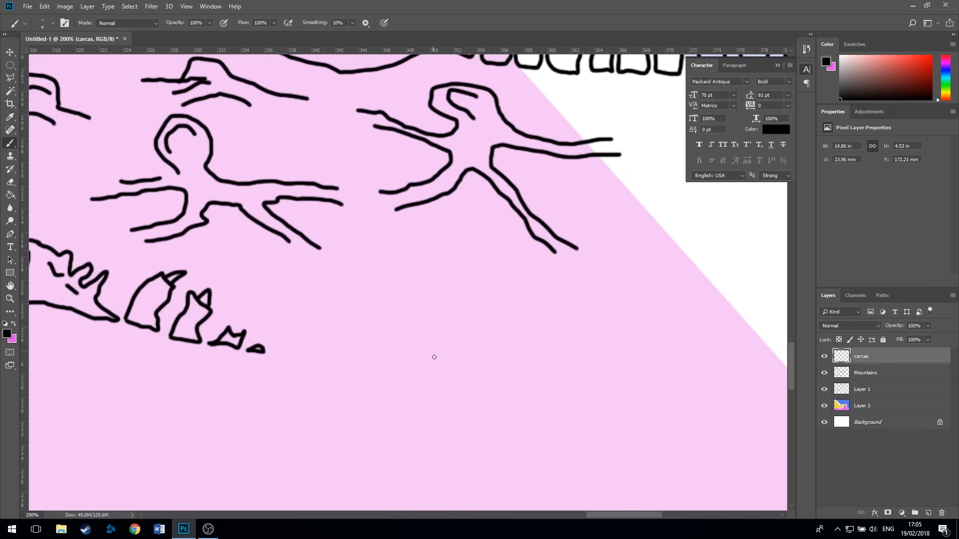
mouse_move(434, 348)
left_mouse_down()
mouse_move(396, 315)
mouse_move(387, 341)
mouse_move(395, 362)
mouse_move(261, 385)
mouse_move(282, 392)
mouse_move(374, 382)
mouse_move(363, 396)
mouse_move(383, 440)
mouse_move(409, 454)
mouse_move(418, 442)
mouse_move(387, 405)
mouse_move(414, 384)
mouse_move(507, 402)
mouse_move(564, 384)
mouse_move(475, 385)
mouse_move(476, 369)
mouse_move(509, 367)
left_mouse_up()
left_click_drag(508, 357, 439, 358)
mouse_move(418, 326)
left_mouse_down()
mouse_move(397, 332)
mouse_move(400, 361)
left_mouse_up()
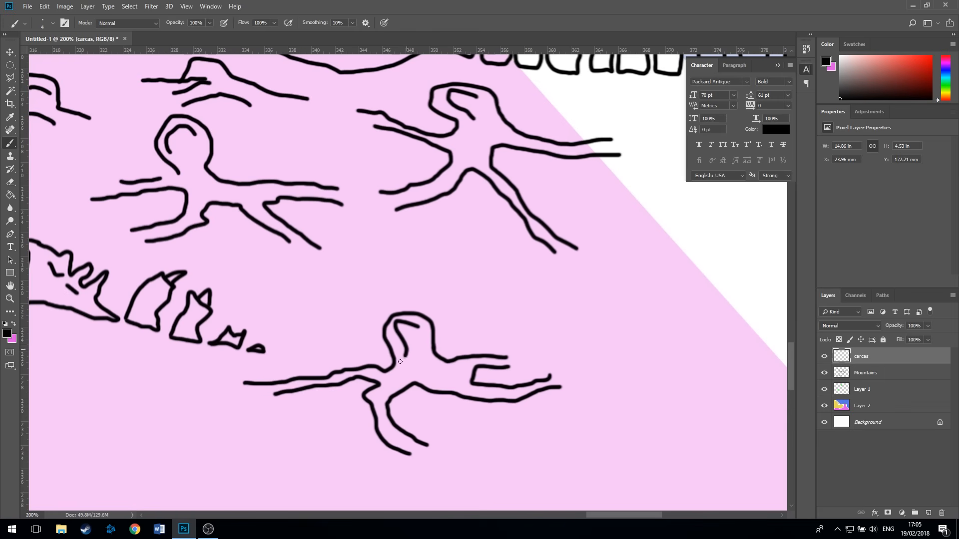
Draw two shaded mounds with spreading roots, one where the pink area meets the white strip and one beneath the skull's front tooth.
left_click_drag(644, 298, 406, 338)
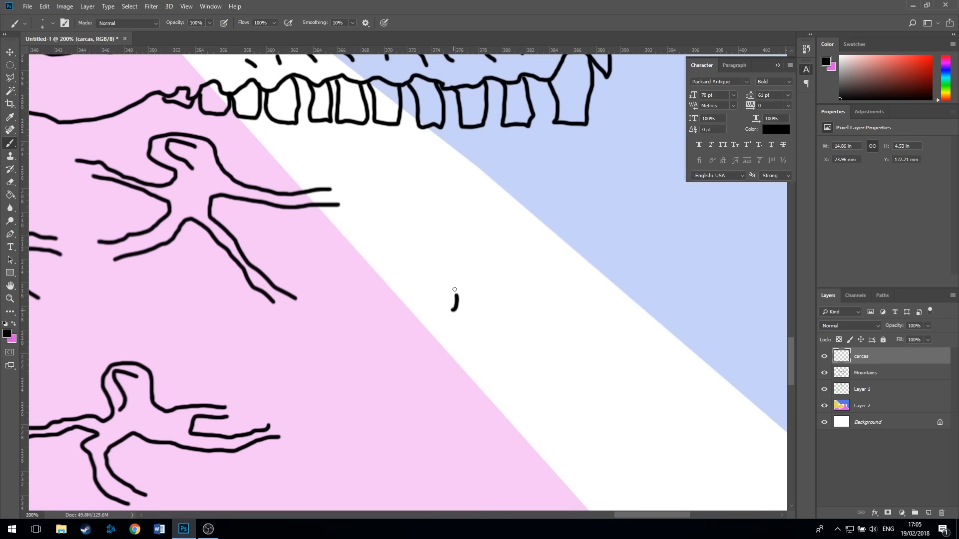
mouse_move(455, 290)
left_mouse_down()
mouse_move(422, 274)
mouse_move(403, 296)
mouse_move(405, 339)
mouse_move(386, 347)
mouse_move(293, 355)
mouse_move(338, 367)
mouse_move(417, 356)
mouse_move(398, 418)
mouse_move(427, 446)
mouse_move(459, 453)
mouse_move(428, 429)
mouse_move(422, 404)
mouse_move(439, 357)
mouse_move(460, 345)
mouse_move(568, 346)
mouse_move(463, 318)
mouse_move(419, 299)
left_mouse_up()
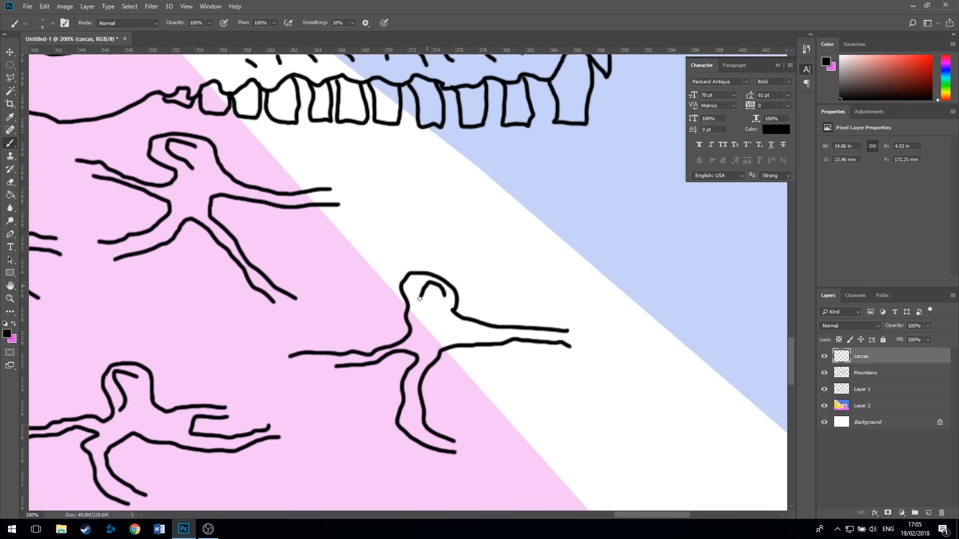
mouse_move(523, 228)
left_mouse_down()
mouse_move(400, 297)
mouse_move(381, 316)
left_mouse_up()
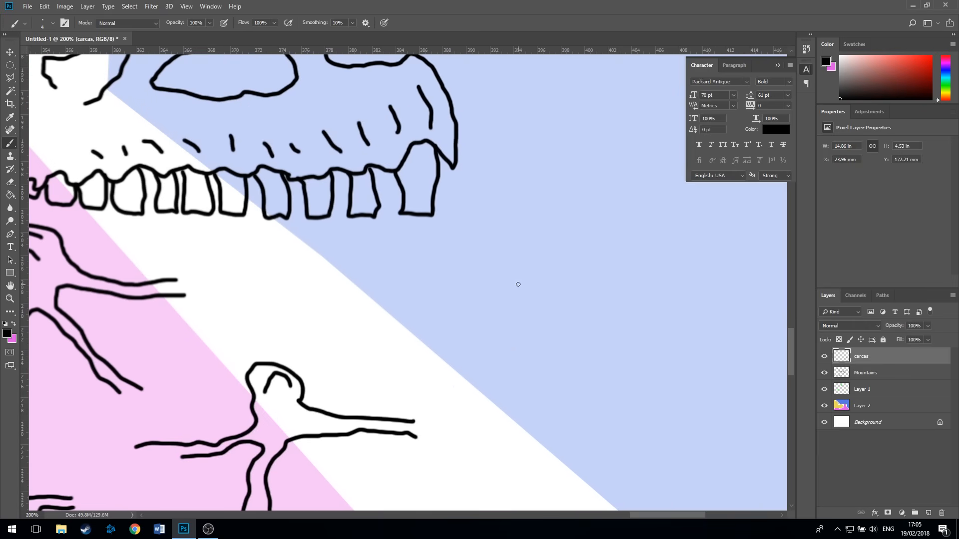
mouse_move(519, 285)
left_mouse_down()
mouse_move(445, 222)
mouse_move(422, 221)
mouse_move(399, 233)
mouse_move(388, 268)
mouse_move(398, 293)
mouse_move(424, 313)
mouse_move(336, 317)
mouse_move(467, 331)
mouse_move(520, 390)
mouse_move(519, 365)
mouse_move(494, 328)
mouse_move(532, 318)
mouse_move(655, 331)
mouse_move(611, 309)
mouse_move(529, 292)
left_mouse_up()
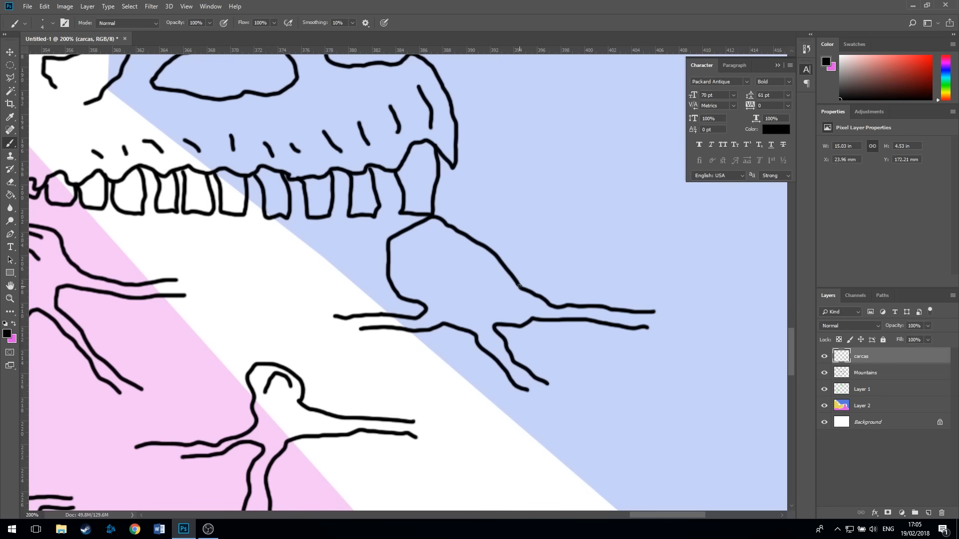
mouse_move(446, 242)
left_mouse_down()
mouse_move(406, 253)
mouse_move(412, 269)
left_mouse_up()
Draw another rooted mound in the blue area east of the skull's snout.
left_click_drag(530, 215, 334, 322)
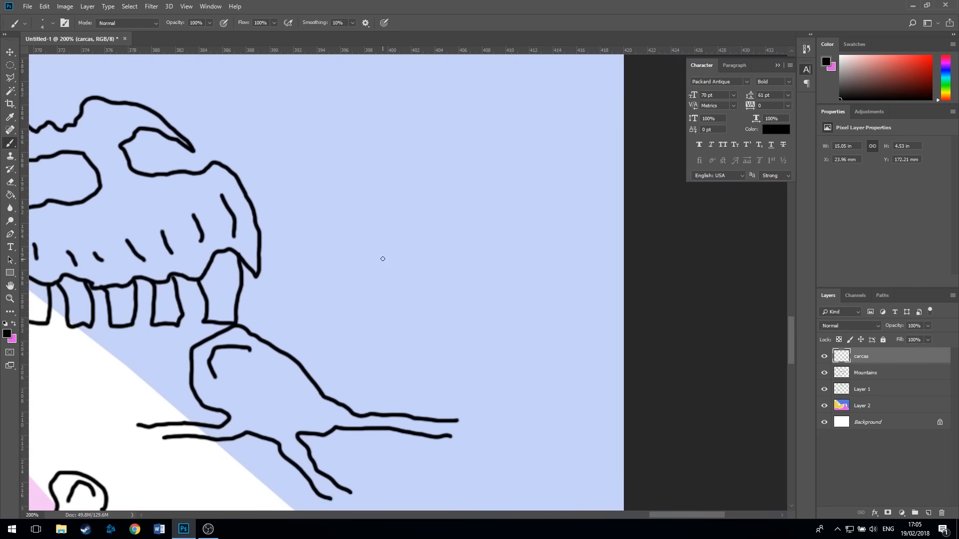
mouse_move(382, 258)
left_mouse_down()
mouse_move(332, 247)
mouse_move(309, 269)
mouse_move(306, 318)
mouse_move(354, 318)
mouse_move(413, 356)
mouse_move(441, 352)
mouse_move(403, 326)
mouse_move(449, 320)
left_mouse_up()
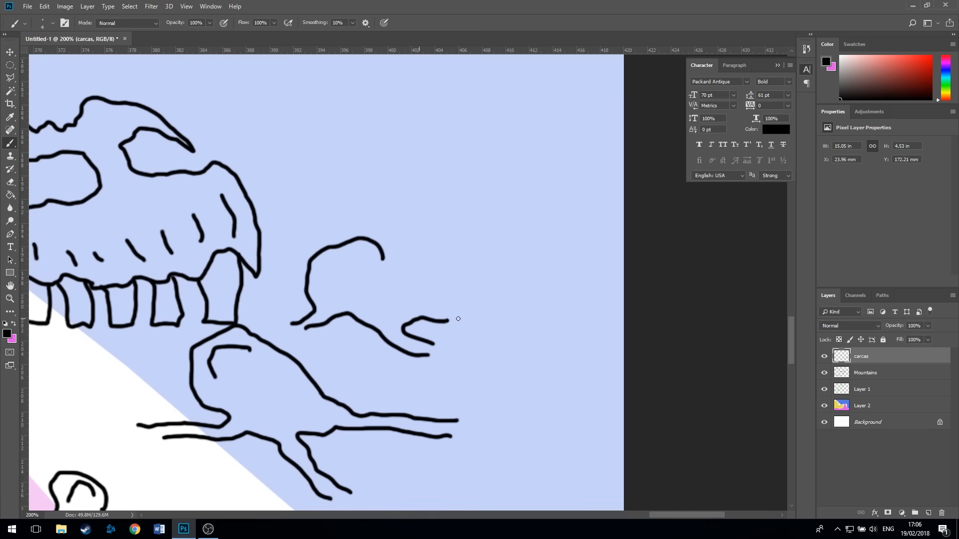
mouse_move(464, 281)
left_mouse_down()
mouse_move(424, 288)
mouse_move(382, 256)
mouse_move(354, 253)
mouse_move(327, 266)
mouse_move(328, 288)
left_mouse_up()
Draw two more shaded rooted mounds southeast of the skull, one on the white strip and one in the blue area.
left_click_drag(264, 246, 465, 179)
mouse_move(489, 417)
left_mouse_down()
mouse_move(338, 199)
mouse_move(396, 175)
left_mouse_up()
mouse_move(423, 316)
left_mouse_down()
mouse_move(405, 288)
mouse_move(355, 300)
mouse_move(362, 338)
mouse_move(278, 332)
mouse_move(395, 367)
mouse_move(411, 384)
mouse_move(421, 356)
mouse_move(495, 365)
mouse_move(447, 323)
mouse_move(372, 290)
mouse_move(383, 317)
left_mouse_up()
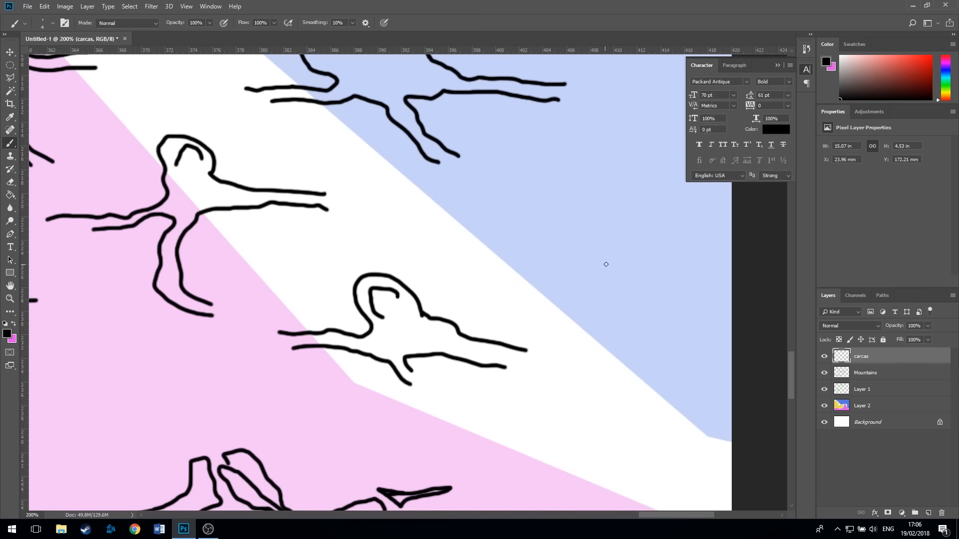
mouse_move(621, 253)
left_mouse_down()
mouse_move(638, 207)
mouse_move(580, 205)
mouse_move(580, 252)
mouse_move(493, 267)
mouse_move(593, 276)
mouse_move(668, 314)
mouse_move(624, 279)
mouse_move(688, 283)
left_mouse_up()
left_click_drag(683, 270, 619, 254)
left_click_drag(619, 214, 585, 229)
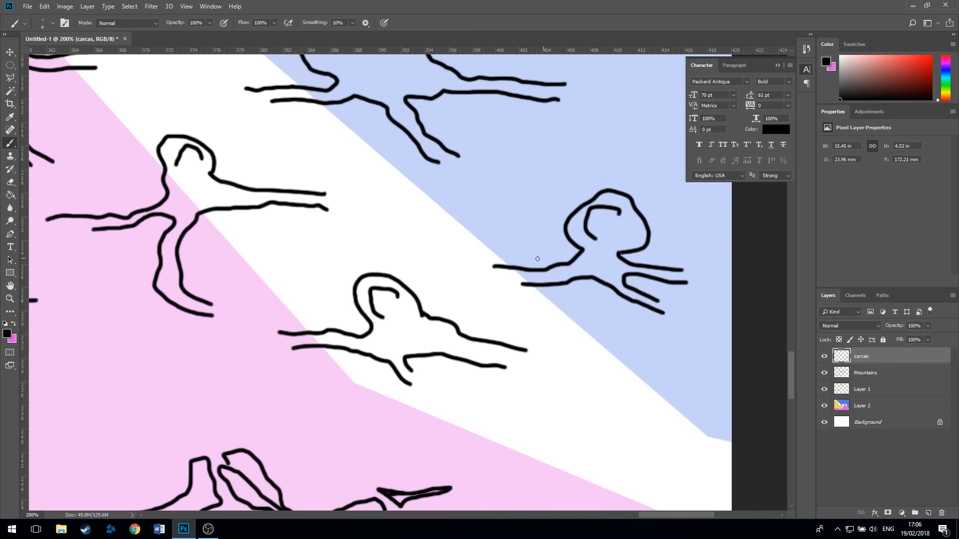
Draw a square-shouldered mound with roots in the pink area west of the small spine ridge.
left_click_drag(250, 349, 654, 203)
left_click_drag(375, 377, 650, 449)
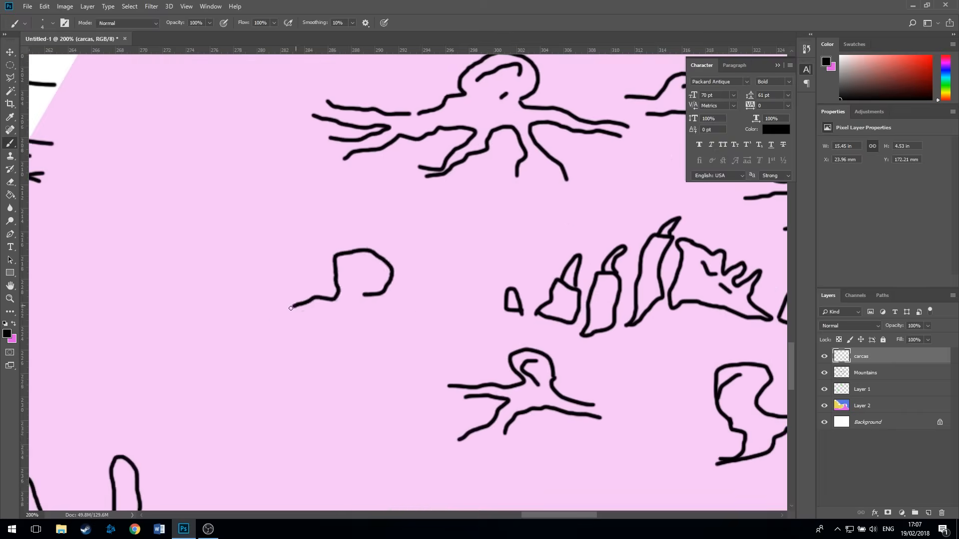
scroll(359, 330, "down", 4)
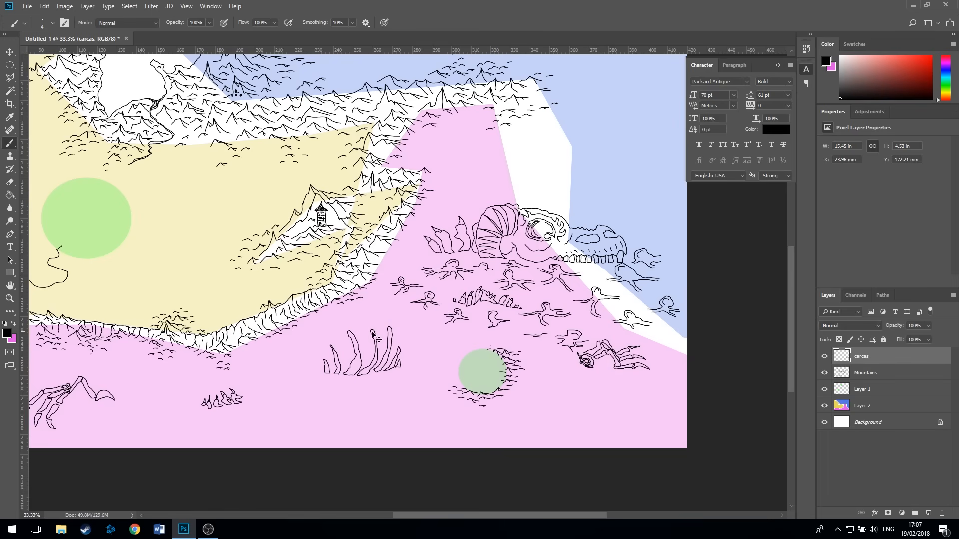
Fill the gaps around the westernmost rooted mounds with winding ground contour lines.
key("ctrl+plus")
key("ctrl+plus")
key("ctrl+plus")
key("ctrl+plus")
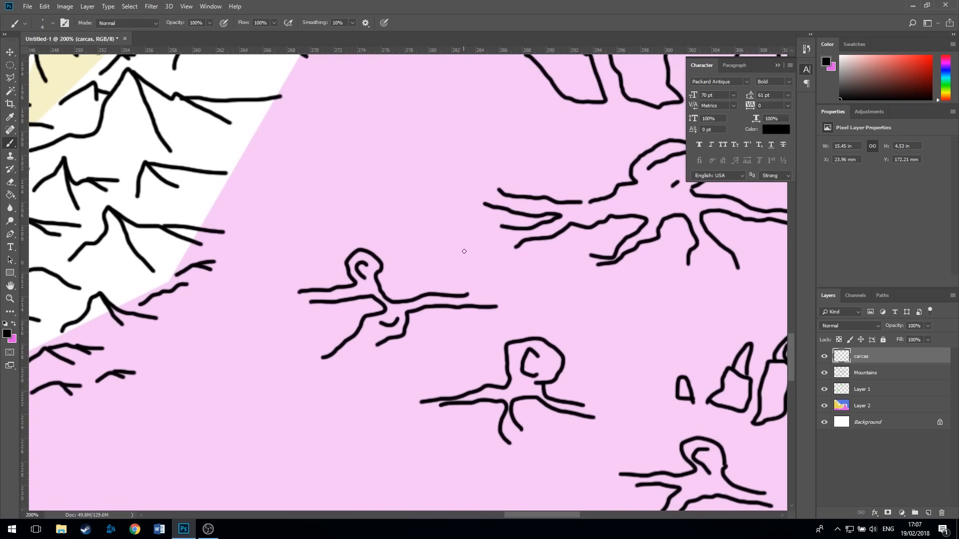
mouse_move(466, 236)
left_mouse_down()
mouse_move(456, 249)
mouse_move(502, 287)
mouse_move(555, 297)
mouse_move(485, 330)
mouse_move(445, 367)
mouse_move(396, 378)
left_mouse_up()
mouse_move(544, 438)
left_mouse_down()
mouse_move(619, 440)
mouse_move(597, 358)
left_mouse_up()
mouse_move(641, 340)
left_mouse_down()
mouse_move(658, 292)
mouse_move(648, 254)
left_mouse_up()
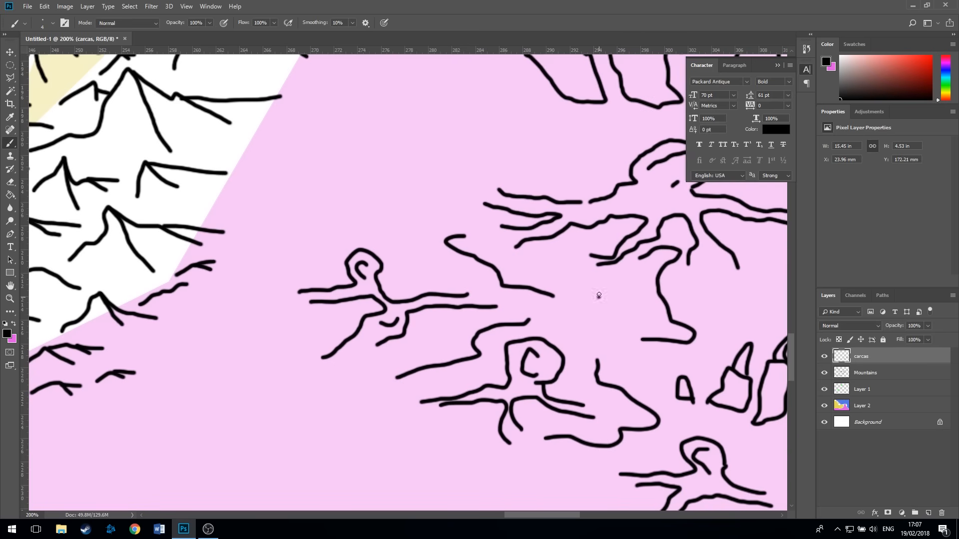
left_click_drag(599, 295, 608, 318)
Continue the winding ground lines below the large spikes and the skull's frill, around the first rooted mounds.
left_click_drag(744, 294, 613, 372)
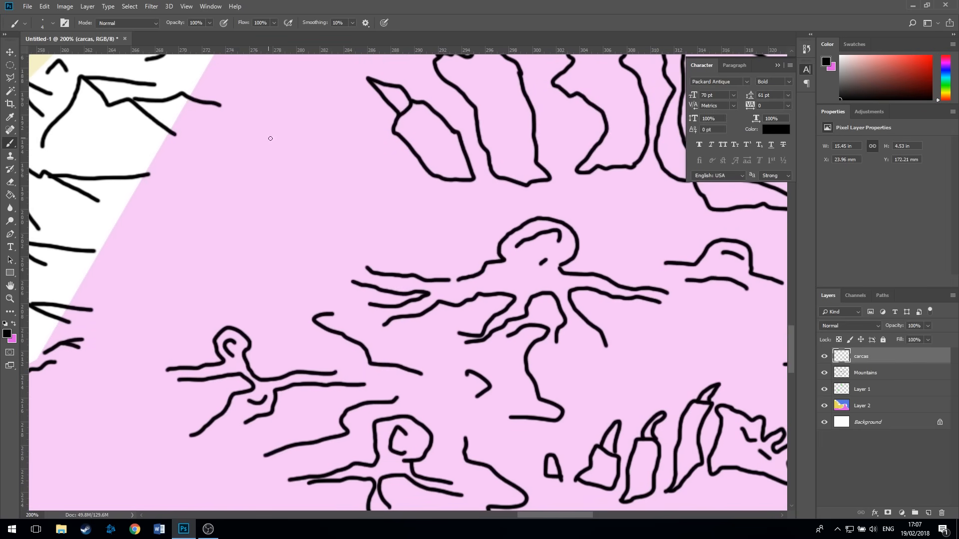
mouse_move(370, 139)
left_mouse_down()
mouse_move(397, 186)
mouse_move(385, 230)
mouse_move(296, 272)
mouse_move(258, 262)
mouse_move(169, 287)
left_mouse_up()
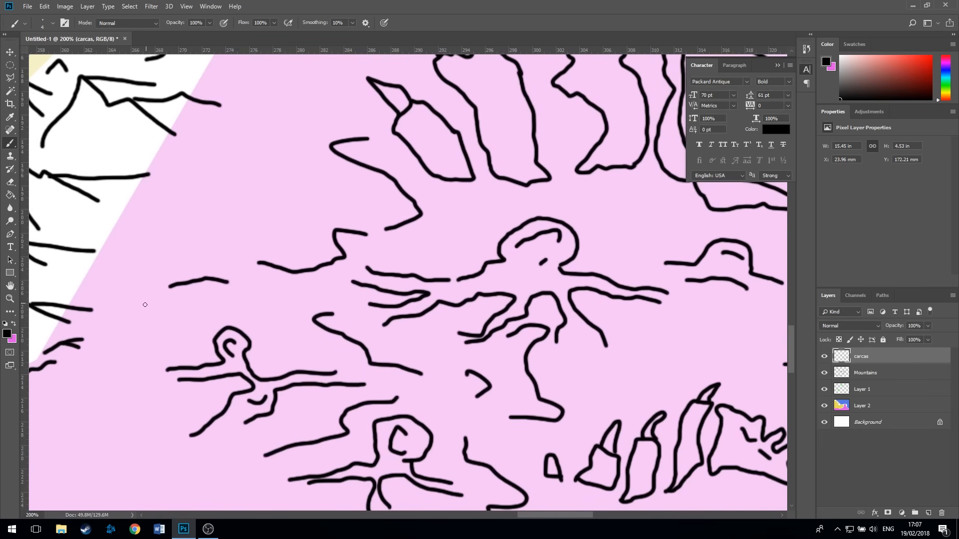
left_click_drag(626, 304, 353, 305)
mouse_move(396, 218)
left_mouse_down()
mouse_move(351, 227)
mouse_move(374, 248)
left_mouse_up()
mouse_move(438, 302)
left_mouse_down()
mouse_move(480, 319)
mouse_move(403, 343)
mouse_move(351, 317)
mouse_move(354, 388)
mouse_move(308, 382)
left_mouse_up()
mouse_move(531, 321)
left_mouse_down()
mouse_move(500, 327)
mouse_move(509, 391)
left_mouse_up()
mouse_move(551, 298)
left_mouse_down()
mouse_move(527, 272)
mouse_move(535, 237)
left_mouse_up()
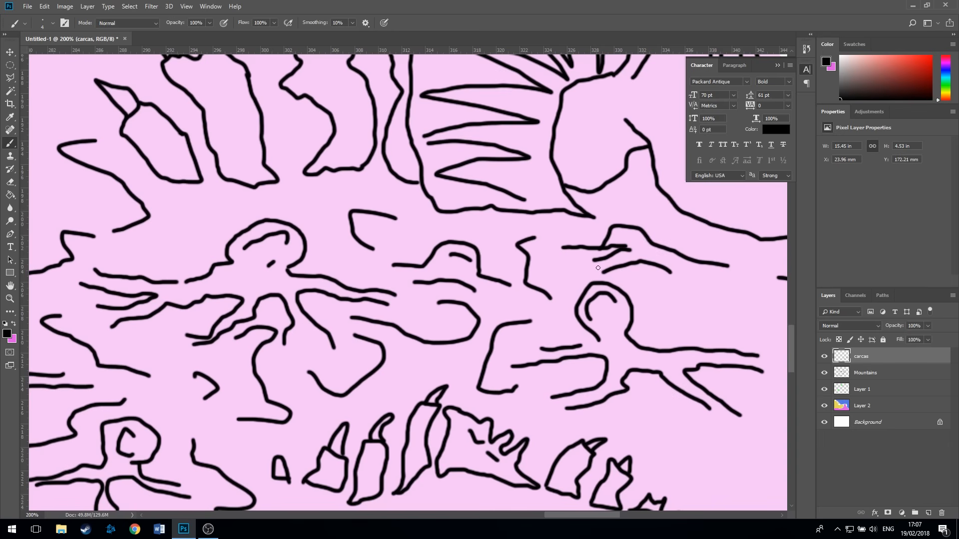
Fill the pink ground under the jaw and east of the small spine ridge with wavy contour lines between the rooted mounds.
mouse_move(707, 306)
left_mouse_down()
mouse_move(523, 283)
mouse_move(426, 245)
left_mouse_up()
mouse_move(550, 258)
left_mouse_down()
mouse_move(505, 246)
mouse_move(374, 250)
left_mouse_up()
mouse_move(500, 312)
left_mouse_down()
mouse_move(462, 334)
mouse_move(478, 339)
mouse_move(462, 384)
mouse_move(386, 355)
mouse_move(359, 355)
left_mouse_up()
mouse_move(369, 379)
left_mouse_down()
mouse_move(424, 423)
mouse_move(415, 452)
mouse_move(494, 403)
mouse_move(579, 393)
mouse_move(594, 414)
mouse_move(733, 443)
left_mouse_up()
mouse_move(680, 390)
left_mouse_down()
mouse_move(606, 314)
mouse_move(515, 354)
left_mouse_up()
left_click_drag(582, 359, 617, 375)
left_click_drag(500, 317, 471, 318)
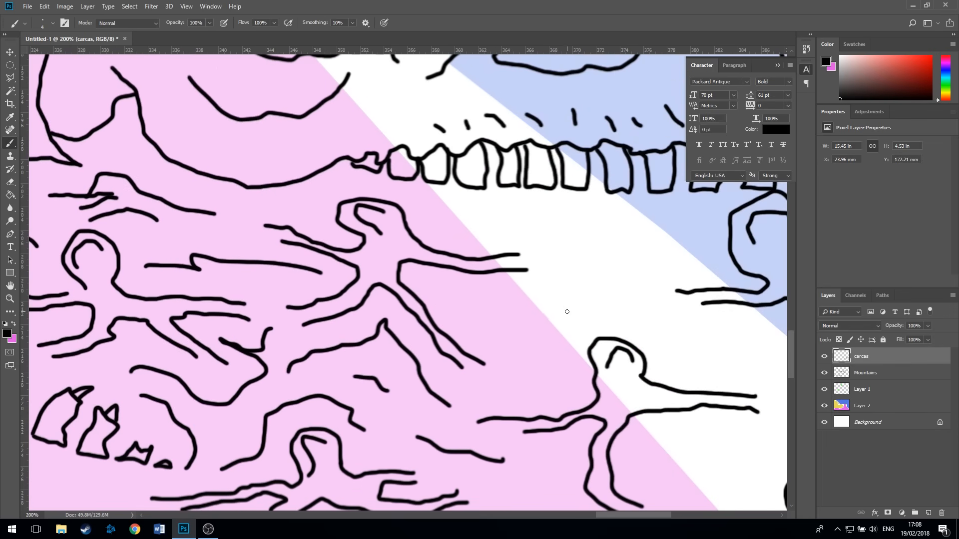
Add curved ground lines across the edge of the white strip below the teeth, between the rooted mounds.
mouse_move(568, 311)
left_mouse_down()
mouse_move(470, 298)
mouse_move(533, 382)
left_mouse_up()
mouse_move(567, 333)
left_mouse_down()
mouse_move(541, 336)
mouse_move(558, 378)
left_mouse_up()
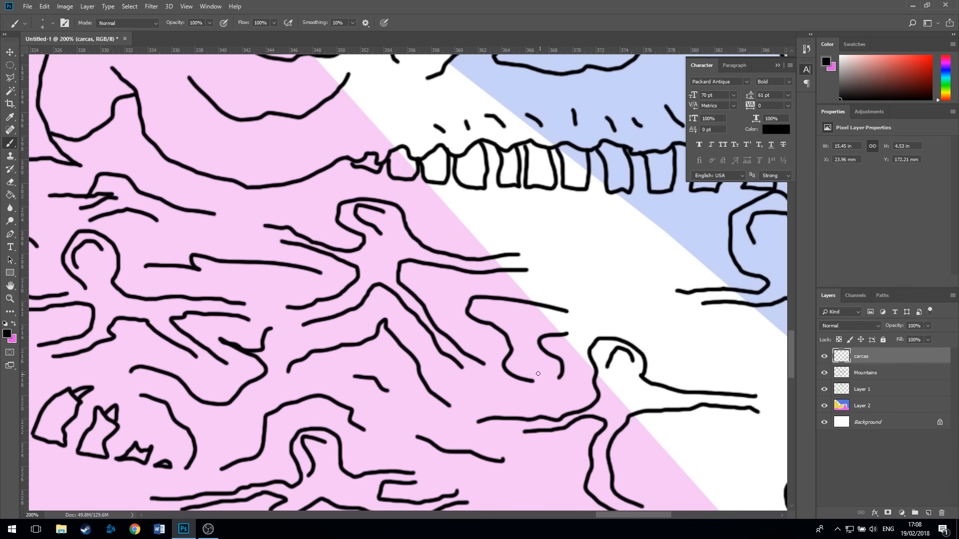
mouse_move(621, 268)
left_mouse_down()
mouse_move(655, 262)
mouse_move(684, 207)
mouse_move(669, 192)
mouse_move(508, 214)
left_mouse_up()
left_click_drag(507, 215, 454, 218)
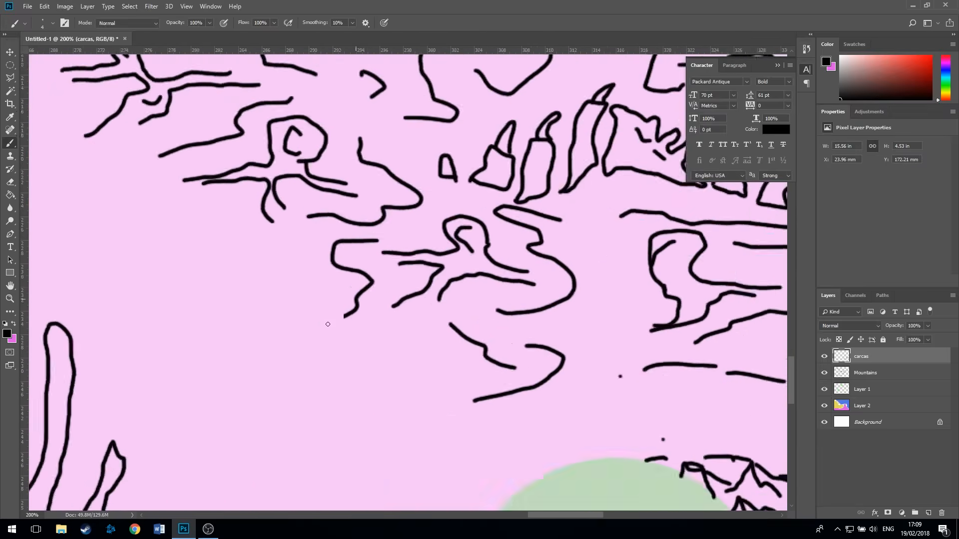
Extend the wavy ground lines along the southwestern edge of the rooted field, toward the standing ribs.
left_click_drag(328, 324, 301, 329)
key("ctrl+minus")
key("ctrl+minus")
key("ctrl+minus")
key("ctrl+minus")
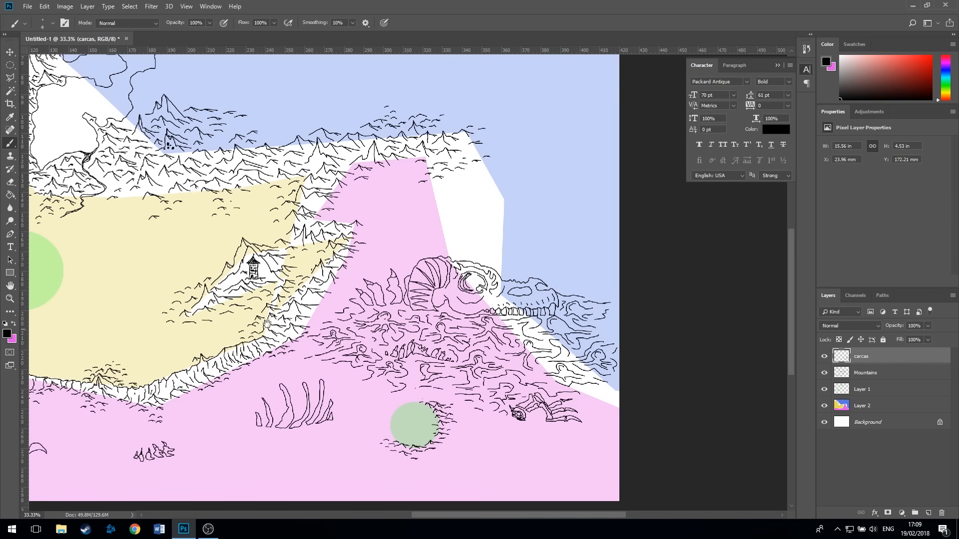
mouse_move(266, 372)
left_mouse_down()
mouse_move(497, 261)
mouse_move(529, 260)
mouse_move(500, 289)
mouse_move(421, 314)
left_mouse_up()
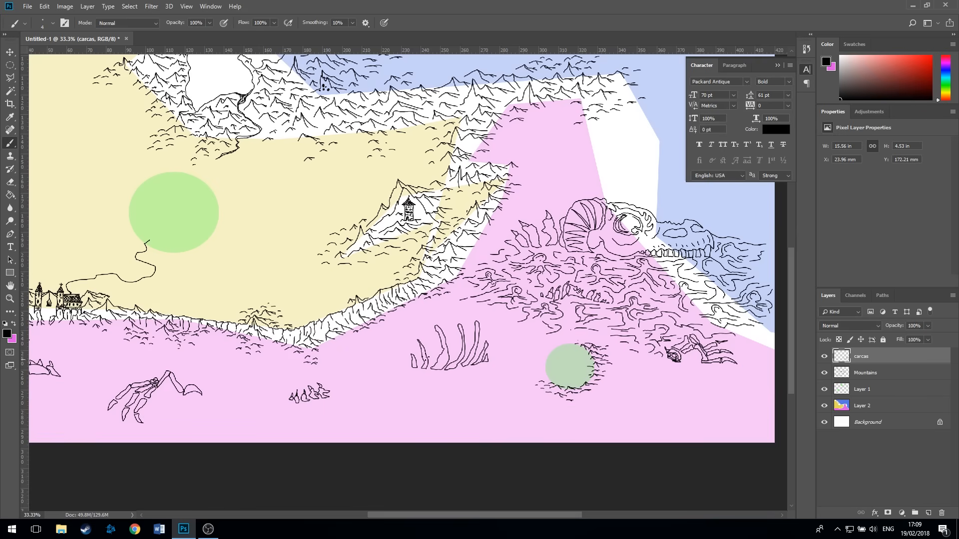
Draw rooted mounds with winding ground lines beside the eastern end of the standing ribs and beneath their bases.
left_click_drag(501, 337, 477, 289)
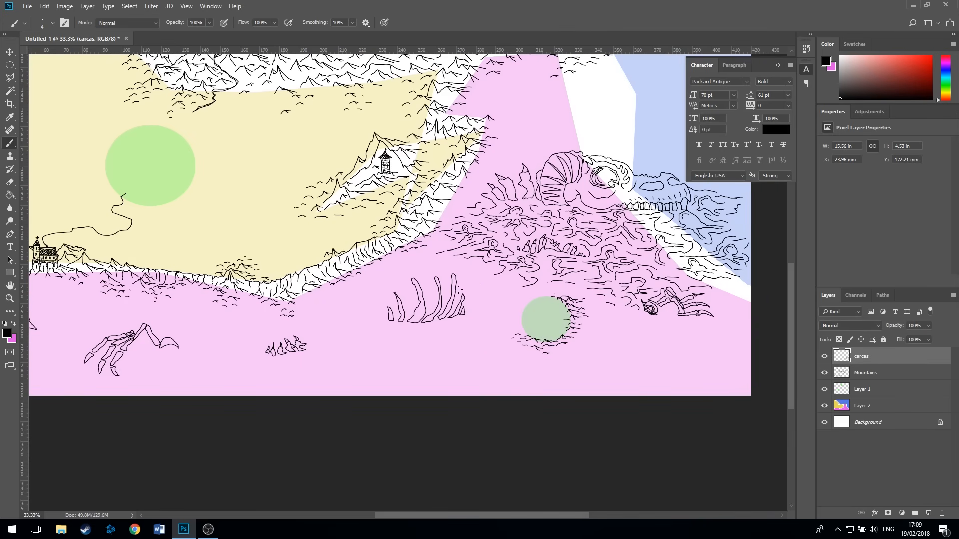
key("ctrl+plus")
key("ctrl+plus")
key("ctrl+plus")
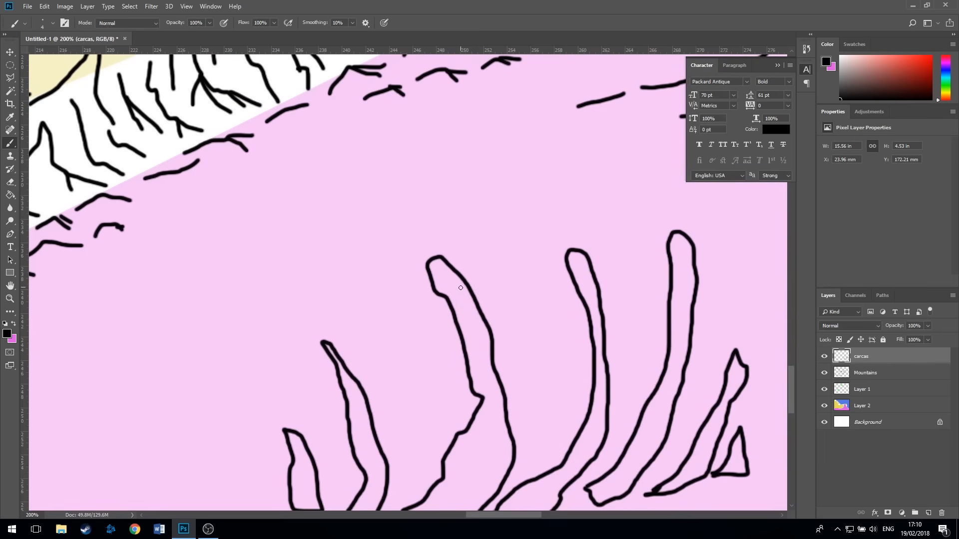
mouse_move(508, 316)
left_mouse_down()
mouse_move(351, 285)
mouse_move(347, 263)
left_mouse_up()
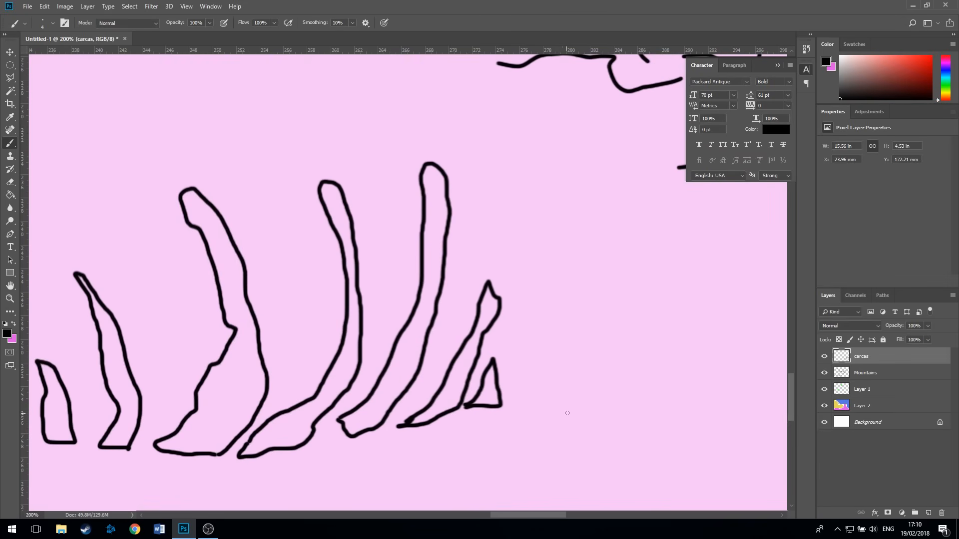
mouse_move(563, 405)
left_mouse_down()
mouse_move(546, 394)
mouse_move(537, 359)
mouse_move(584, 344)
mouse_move(583, 382)
mouse_move(616, 415)
mouse_move(659, 415)
mouse_move(591, 429)
mouse_move(569, 460)
mouse_move(492, 481)
left_mouse_up()
mouse_move(482, 467)
left_mouse_down()
mouse_move(568, 419)
mouse_move(460, 436)
left_mouse_up()
left_click_drag(523, 412, 566, 406)
mouse_move(573, 359)
left_mouse_down()
mouse_move(540, 373)
mouse_move(547, 379)
left_mouse_up()
mouse_move(478, 244)
left_mouse_down()
mouse_move(545, 151)
mouse_move(563, 211)
mouse_move(552, 238)
mouse_move(643, 267)
mouse_move(570, 271)
mouse_move(534, 256)
mouse_move(540, 279)
mouse_move(532, 305)
mouse_move(514, 266)
mouse_move(461, 268)
left_mouse_up()
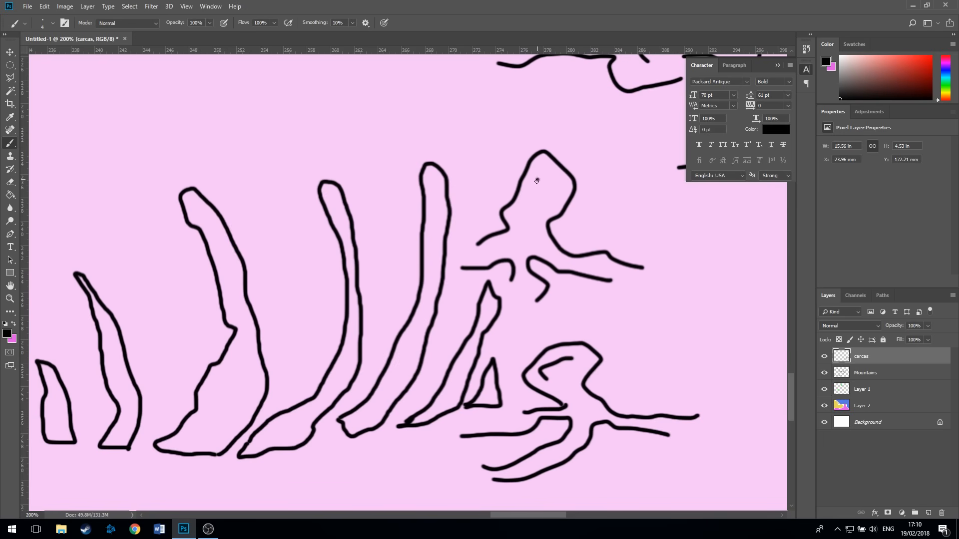
left_click_drag(537, 180, 530, 211)
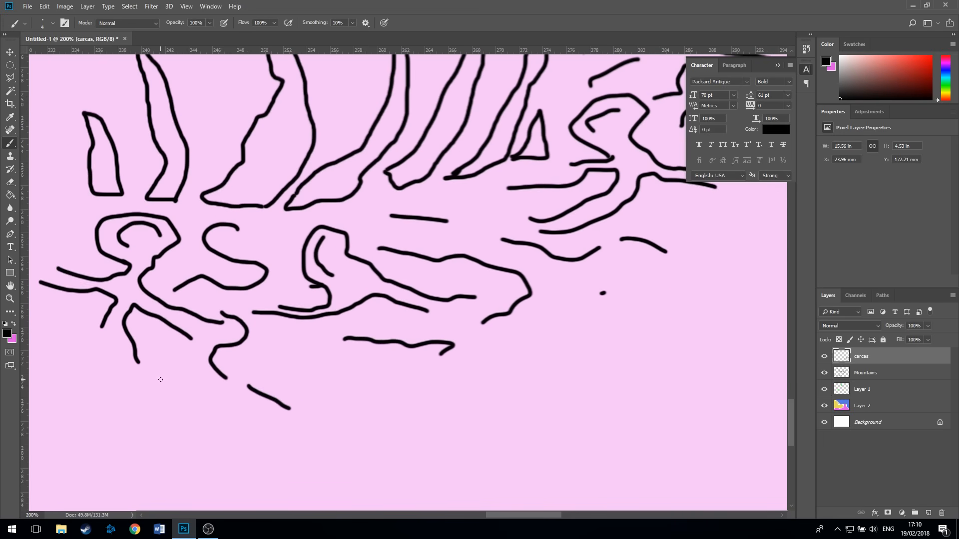
Draw a rooted mound with wavy ground lines at the western end of the standing ribs.
left_click_drag(160, 379, 201, 400)
mouse_move(227, 224)
left_mouse_down()
mouse_move(560, 355)
mouse_move(588, 326)
left_mouse_up()
mouse_move(373, 291)
left_mouse_down()
mouse_move(400, 240)
mouse_move(411, 298)
mouse_move(436, 340)
mouse_move(394, 321)
mouse_move(262, 335)
mouse_move(378, 295)
left_mouse_up()
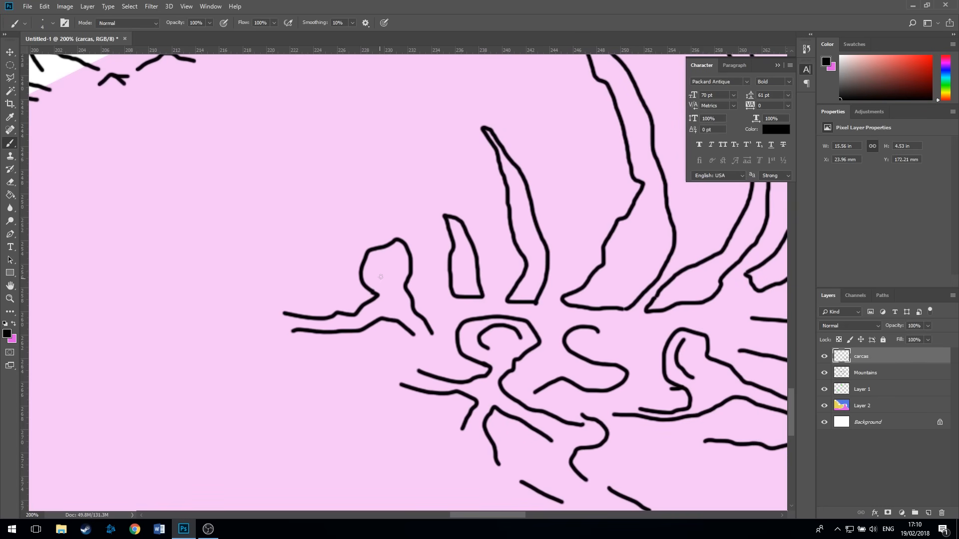
mouse_move(393, 258)
left_mouse_down()
mouse_move(382, 282)
mouse_move(393, 285)
mouse_move(318, 277)
mouse_move(347, 230)
mouse_move(424, 229)
mouse_move(438, 288)
left_mouse_up()
left_click_drag(406, 351, 293, 372)
mouse_move(302, 356)
left_mouse_down()
mouse_move(279, 353)
mouse_move(195, 352)
left_mouse_up()
left_click_drag(237, 341, 200, 337)
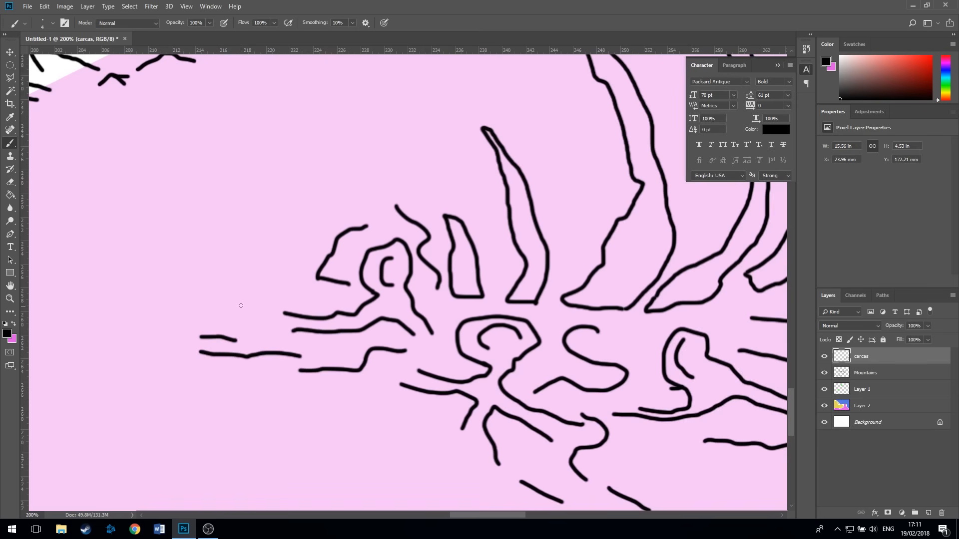
left_click_drag(243, 304, 272, 303)
Add short wavy ground lines below the rooted mounds at the foot of the westernmost ribs.
left_click_drag(383, 356, 313, 178)
mouse_move(330, 234)
left_mouse_down()
mouse_move(349, 269)
mouse_move(288, 296)
left_mouse_up()
left_click_drag(365, 307, 405, 316)
mouse_move(437, 337)
left_mouse_down()
mouse_move(462, 341)
mouse_move(369, 343)
mouse_move(331, 359)
left_mouse_up()
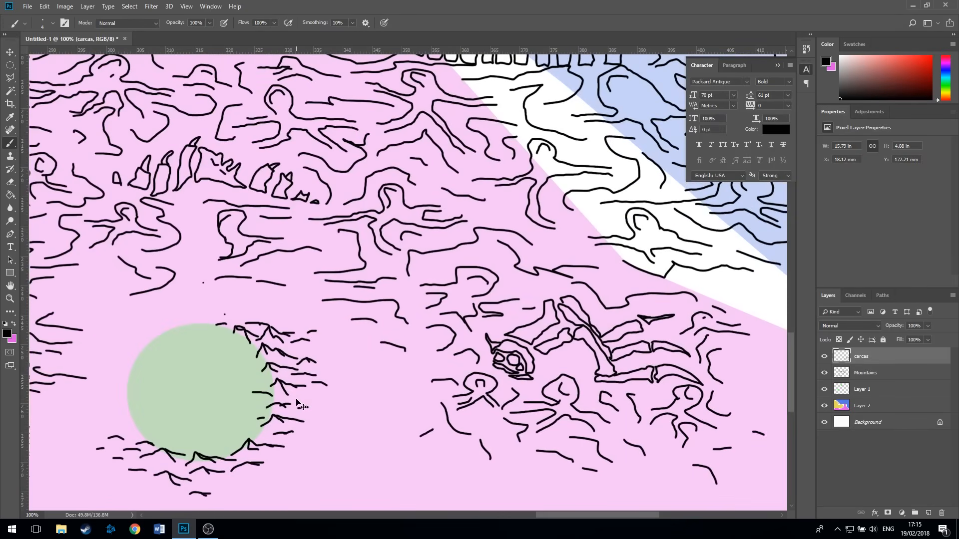
Create a new layer above carcas and name it pinko.
key("ctrl+minus")
key("ctrl+minus")
key("ctrl+minus")
key("ctrl+minus")
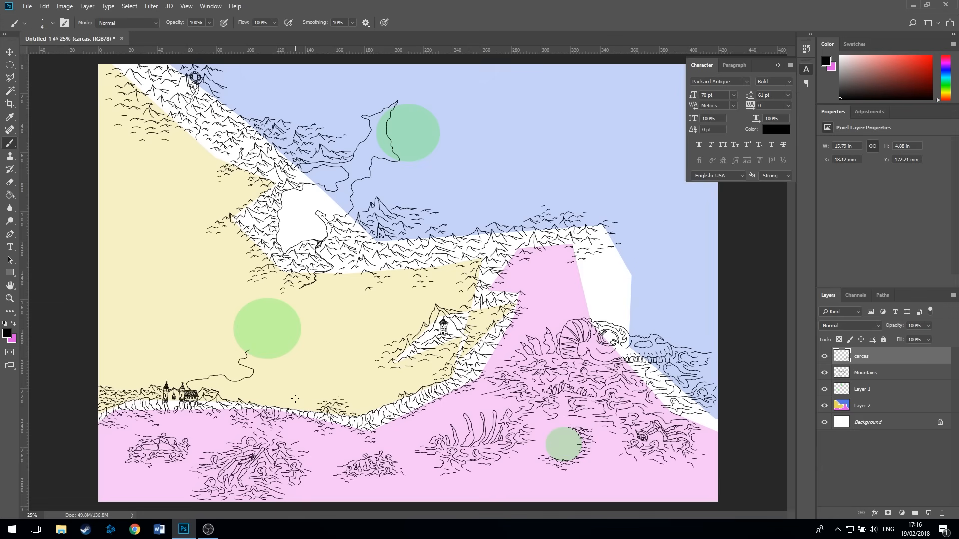
left_click(927, 513)
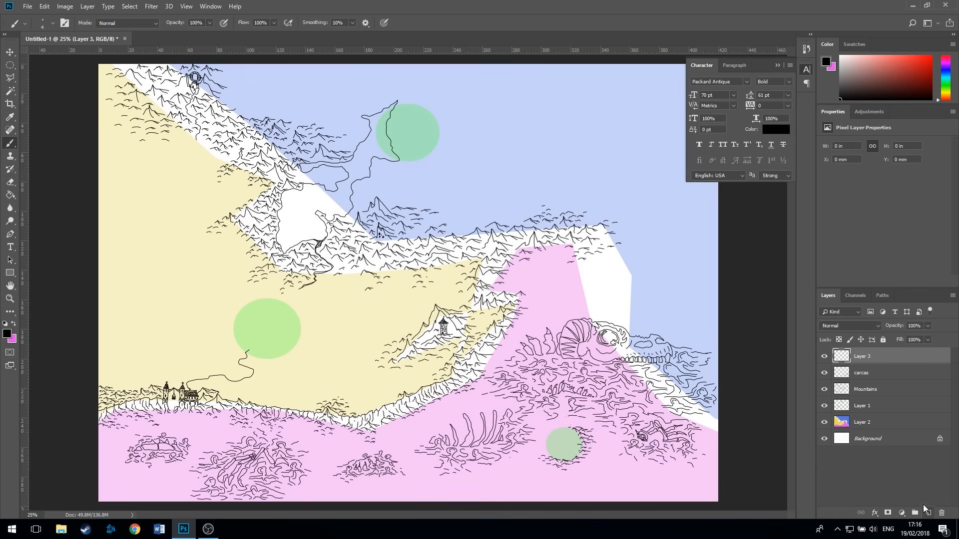
double_click(868, 361)
type("pin")
key("Return")
Add short ground lines on the pinko layer around the half-buried bones south of the twin-towered castle.
key("ctrl+plus")
key("ctrl+plus")
key("ctrl+plus")
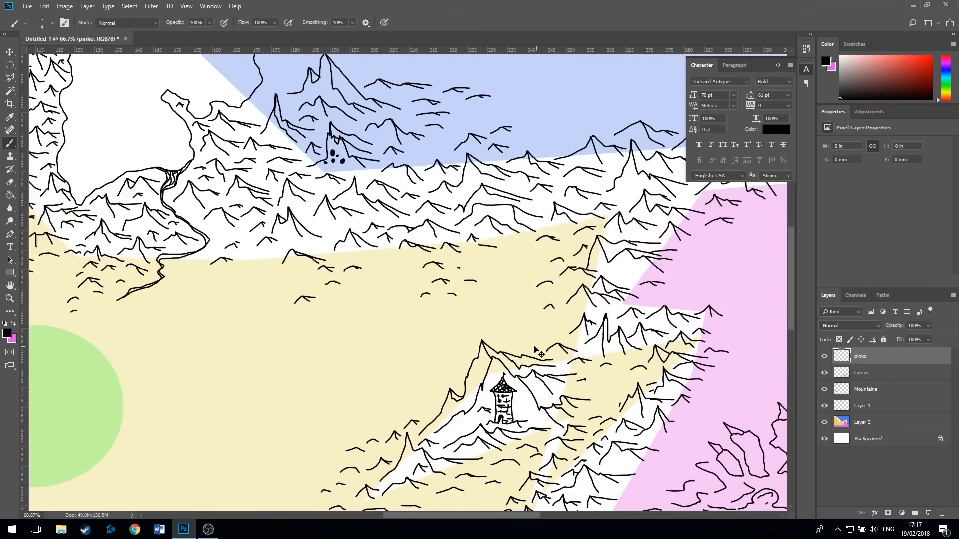
key("ctrl+plus")
left_click_drag(376, 407, 376, 165)
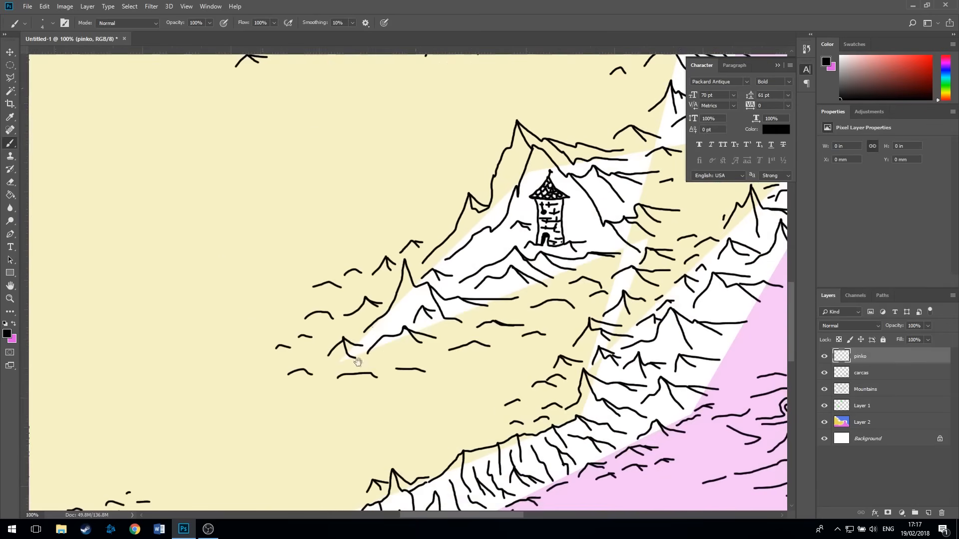
left_click_drag(358, 362, 349, 95)
mouse_move(298, 430)
left_mouse_down()
mouse_move(283, 202)
mouse_move(240, 198)
left_mouse_up()
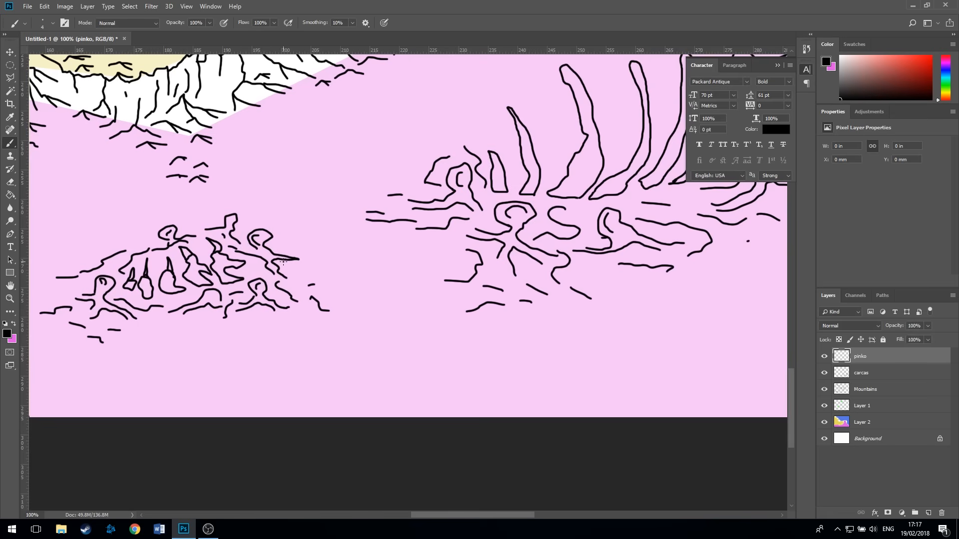
left_click_drag(138, 225, 552, 231)
mouse_move(183, 195)
left_mouse_down()
mouse_move(208, 210)
mouse_move(422, 255)
mouse_move(402, 280)
mouse_move(584, 316)
mouse_move(649, 231)
mouse_move(518, 232)
left_mouse_up()
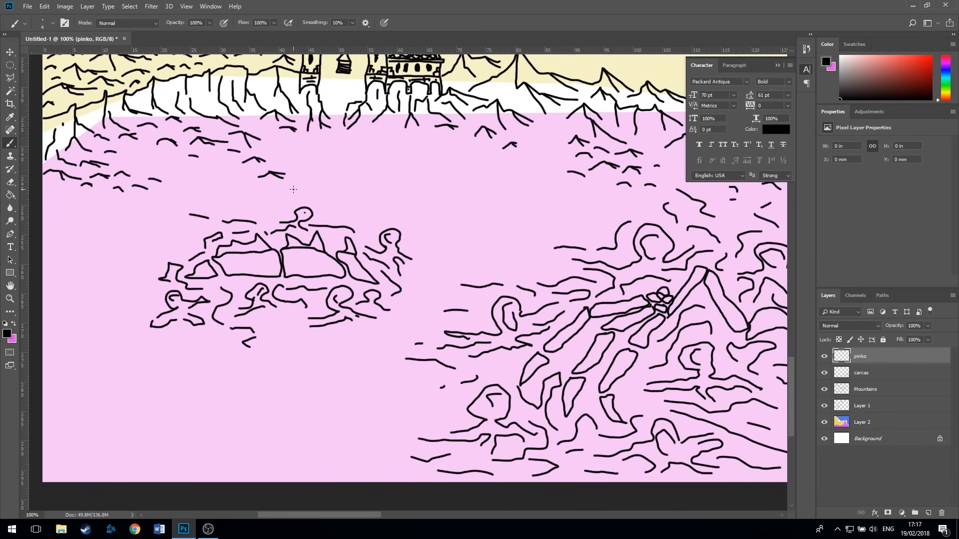
left_click_drag(293, 190, 363, 210)
left_click_drag(186, 223, 161, 219)
left_click_drag(126, 346, 170, 343)
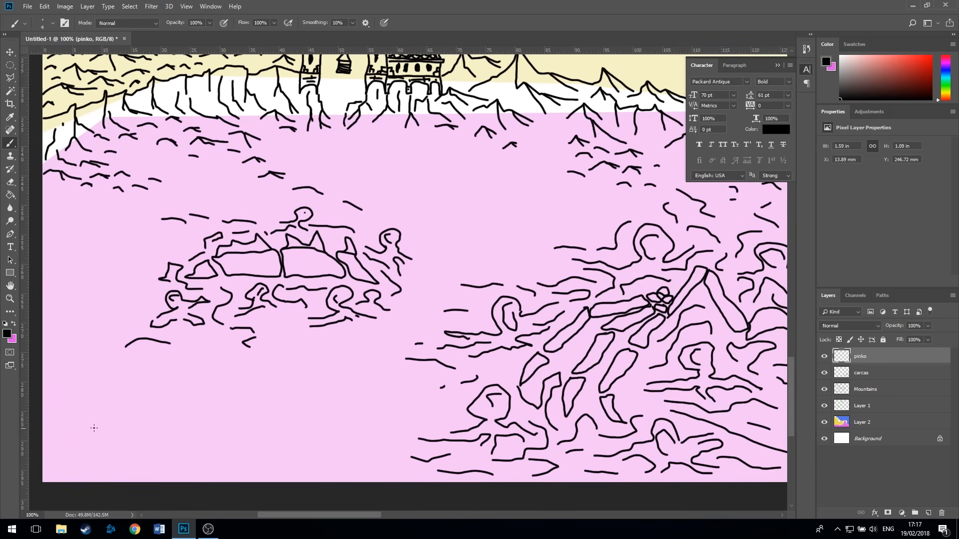
Look over the pink region's bone clusters eastward to the green circle and back for empty ground.
left_click_drag(474, 199, 383, 306)
left_click_drag(557, 304, 330, 181)
left_click_drag(530, 396, 272, 324)
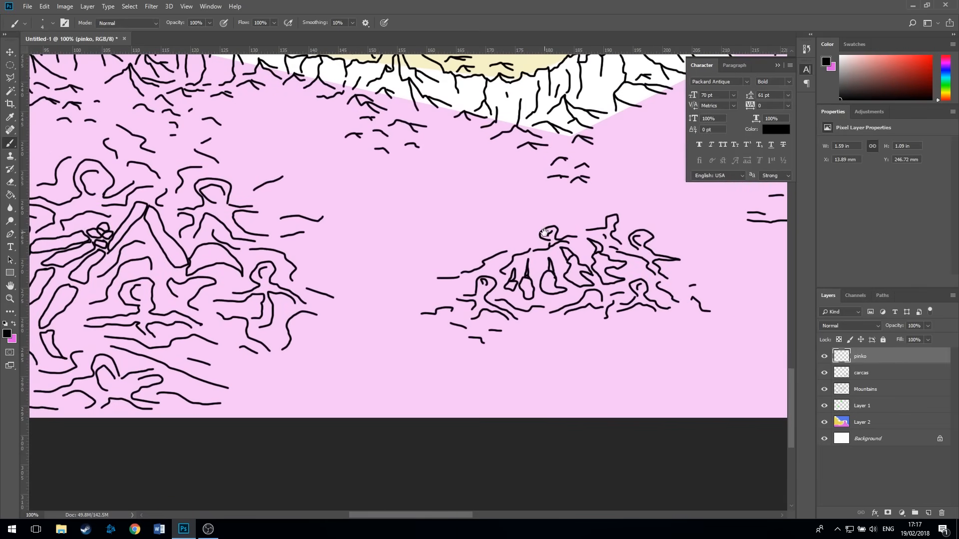
left_click_drag(528, 272, 427, 306)
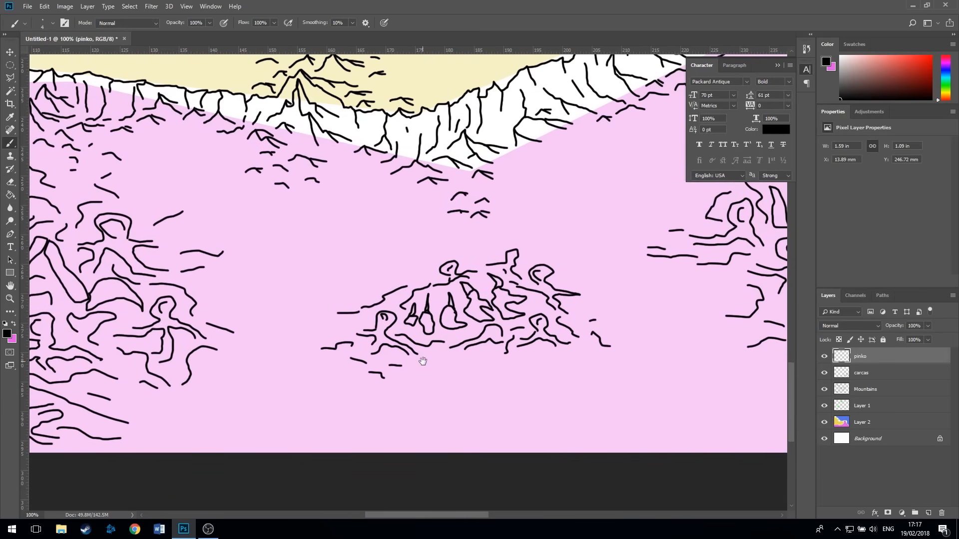
left_click_drag(602, 304, 293, 338)
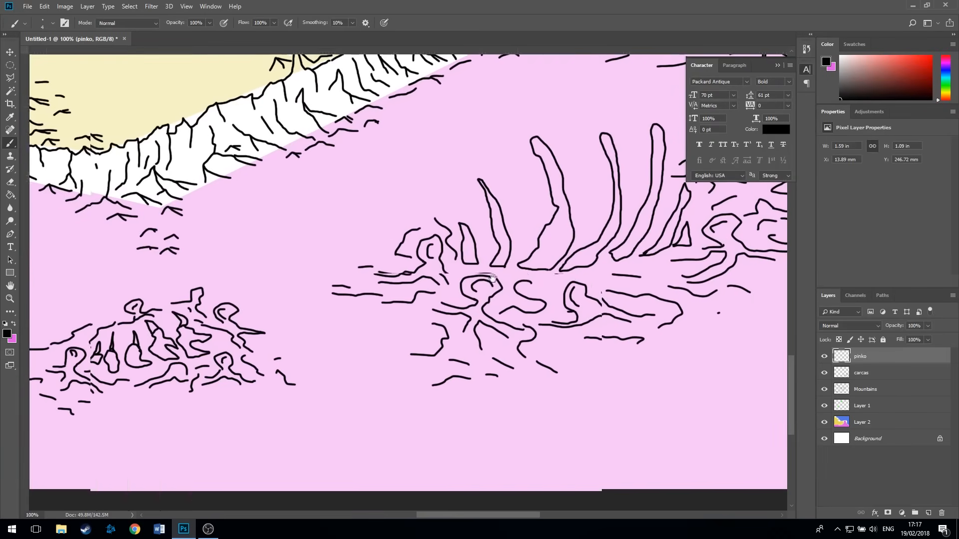
left_click_drag(497, 275, 184, 322)
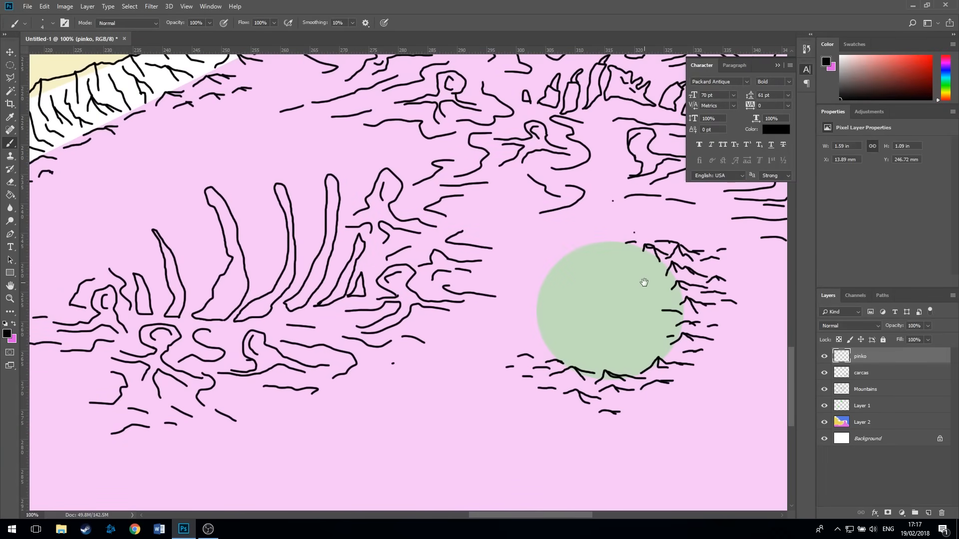
left_click_drag(642, 278, 331, 203)
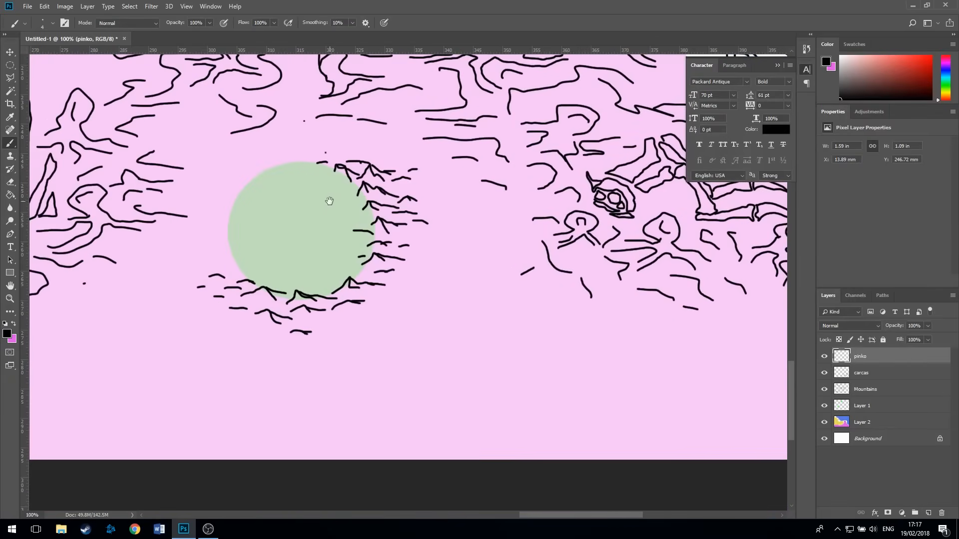
left_click_drag(242, 331, 456, 240)
left_click_drag(249, 270, 523, 341)
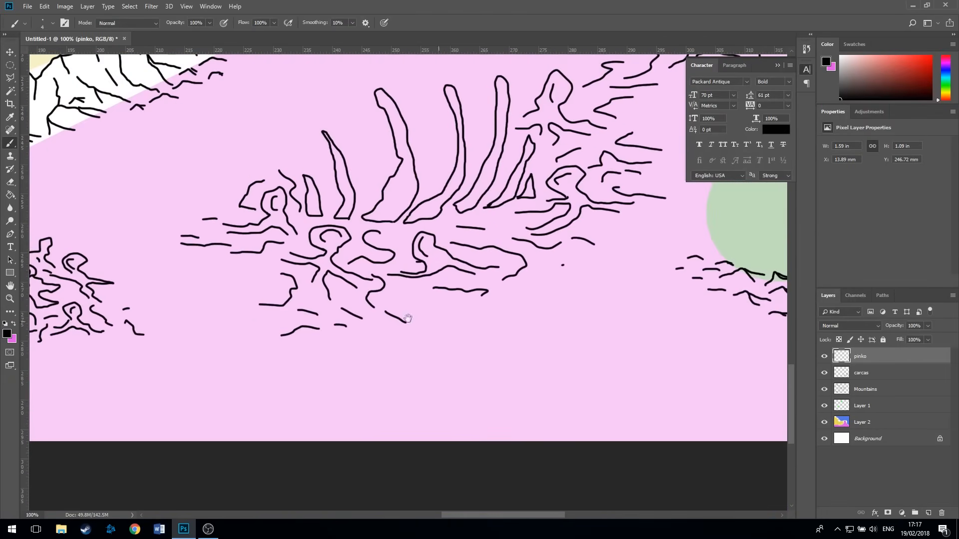
left_click_drag(245, 319, 529, 257)
mouse_move(317, 292)
left_mouse_down()
mouse_move(526, 304)
mouse_move(542, 296)
mouse_move(439, 328)
left_mouse_up()
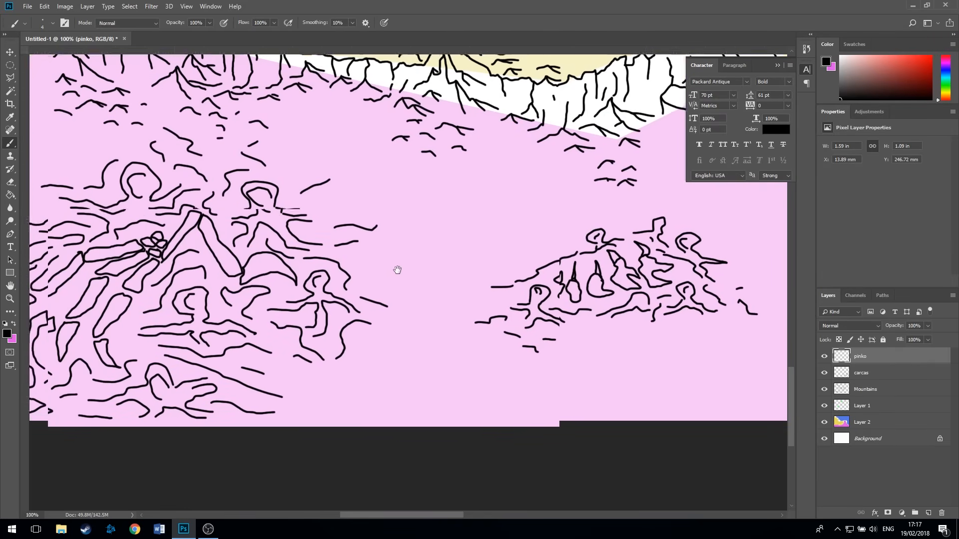
left_click_drag(396, 269, 567, 351)
left_click_drag(216, 364, 430, 312)
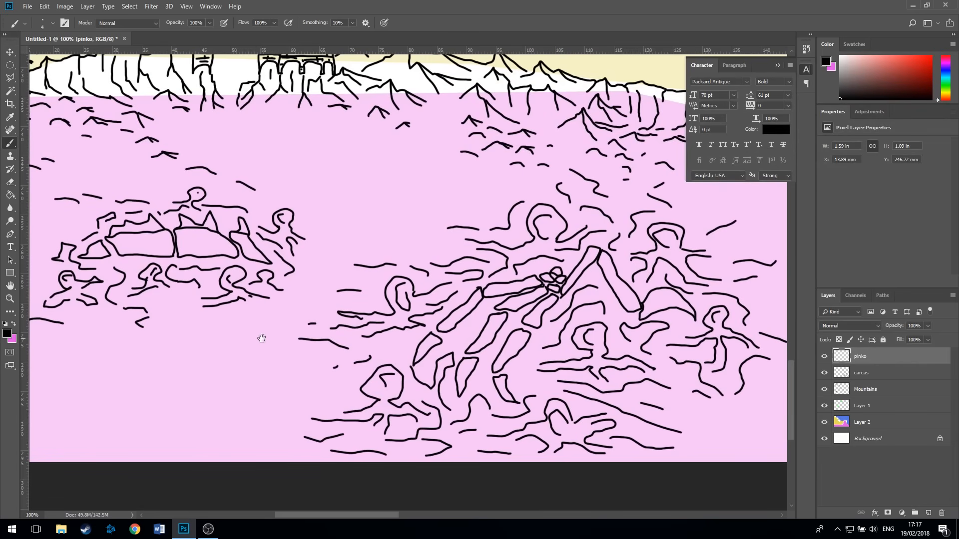
left_click_drag(240, 334, 365, 322)
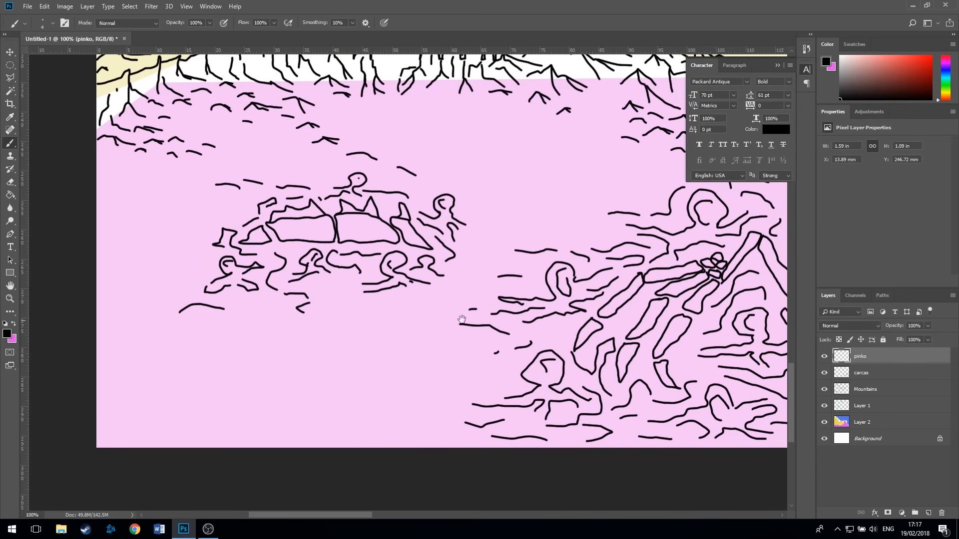
left_click_drag(488, 268, 349, 305)
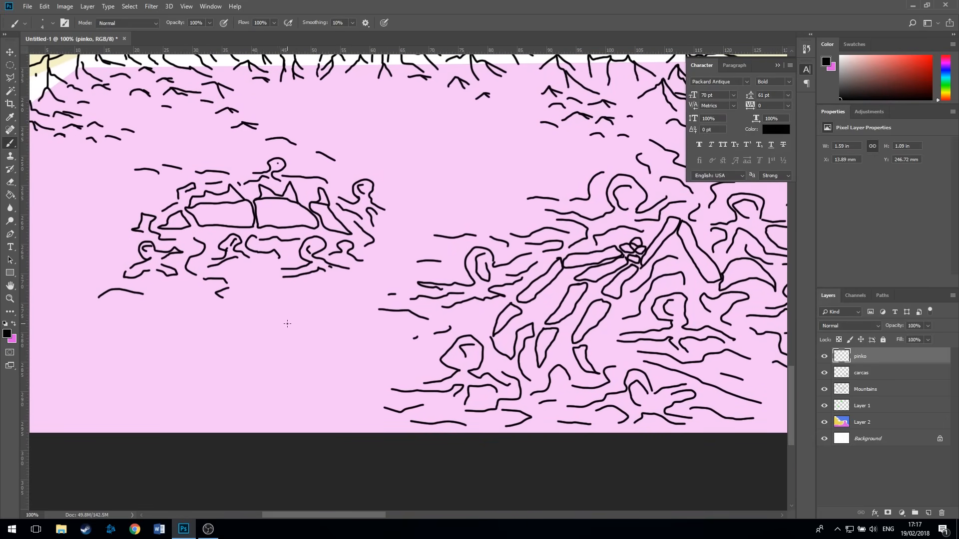
Draw an open tent with crossed poles on the empty pink ground between the half-buried bones and the skeletal hand.
key("ctrl+minus")
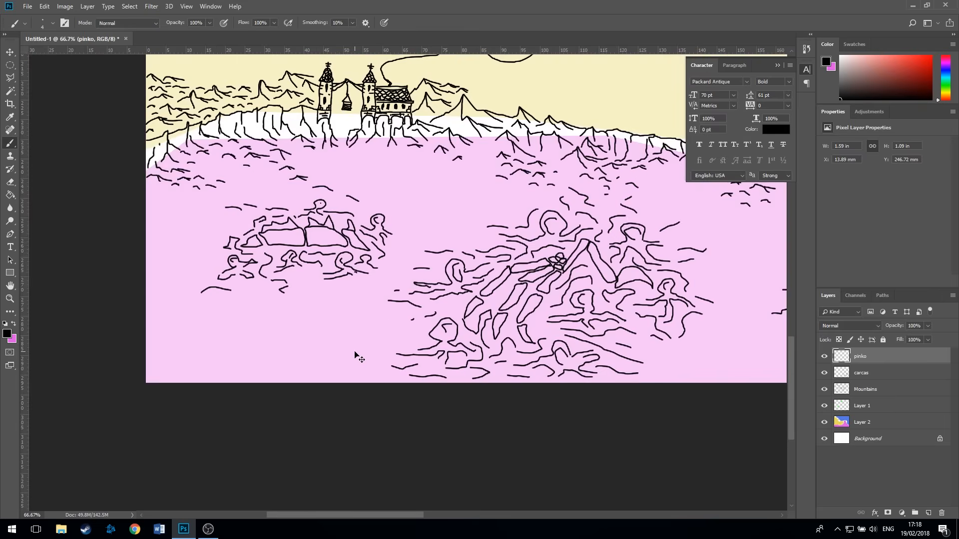
key("ctrl+plus")
key("ctrl+plus")
key("ctrl+plus")
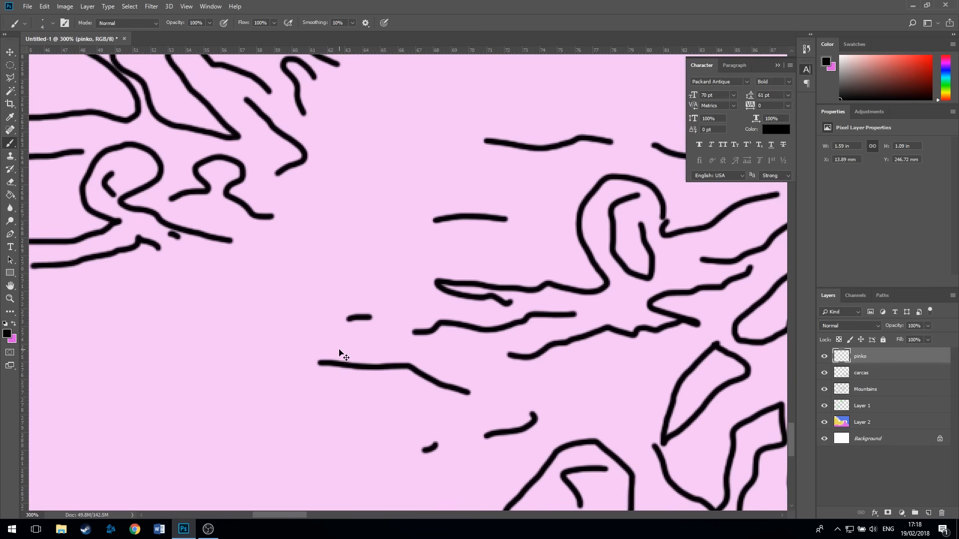
key("ctrl+minus")
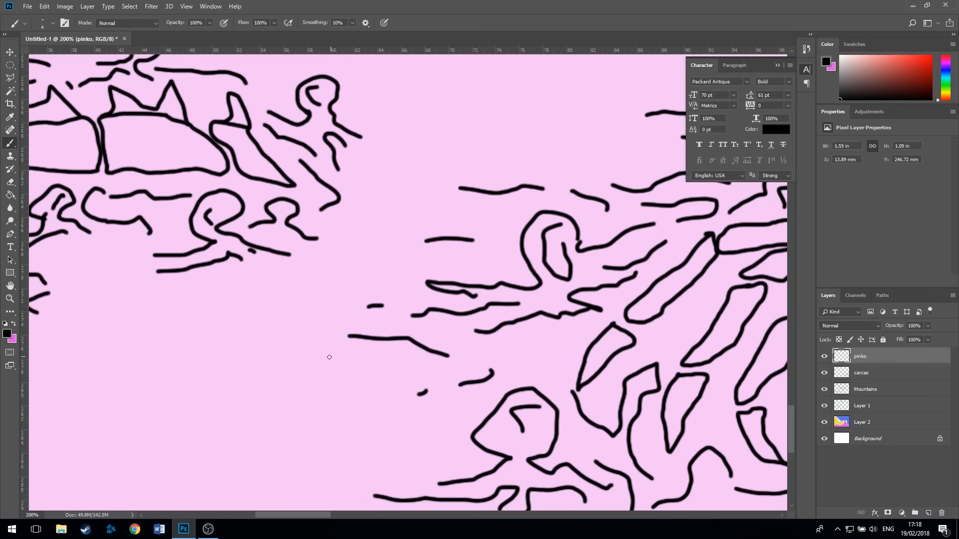
left_click_drag(247, 379, 445, 286)
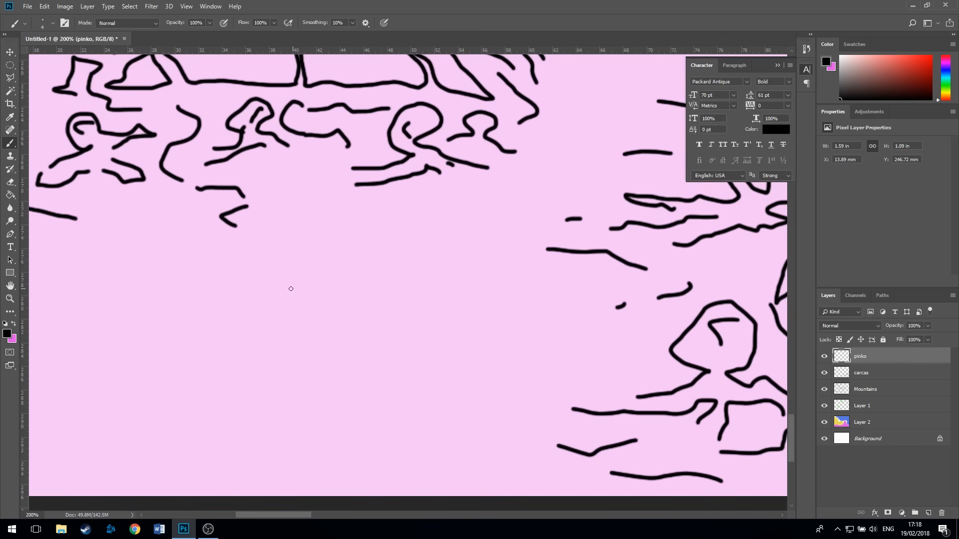
mouse_move(283, 298)
left_mouse_down()
mouse_move(318, 255)
mouse_move(284, 298)
left_mouse_up()
left_click_drag(306, 256, 333, 302)
left_click_drag(307, 253, 338, 306)
mouse_move(317, 266)
left_mouse_down()
mouse_move(353, 249)
mouse_move(370, 288)
mouse_move(351, 243)
left_mouse_up()
mouse_move(369, 288)
left_mouse_down()
mouse_move(338, 304)
mouse_move(309, 290)
mouse_move(310, 302)
mouse_move(286, 299)
left_mouse_up()
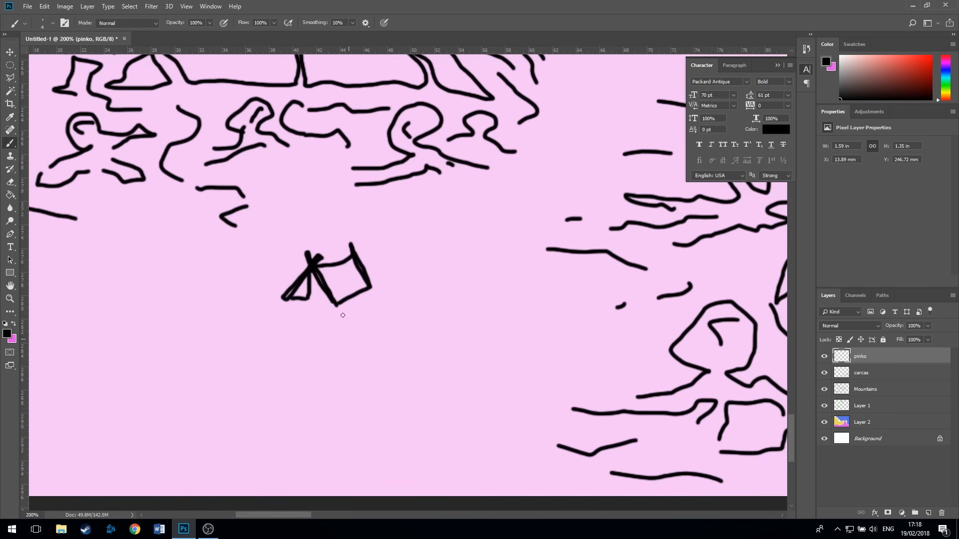
Draw a small campfire with rising smoke southeast of the tent and a second pole tent east of the fire.
mouse_move(361, 327)
left_mouse_down()
mouse_move(338, 328)
mouse_move(342, 336)
mouse_move(362, 326)
mouse_move(387, 335)
mouse_move(368, 326)
mouse_move(369, 345)
mouse_move(355, 336)
mouse_move(359, 309)
left_mouse_up()
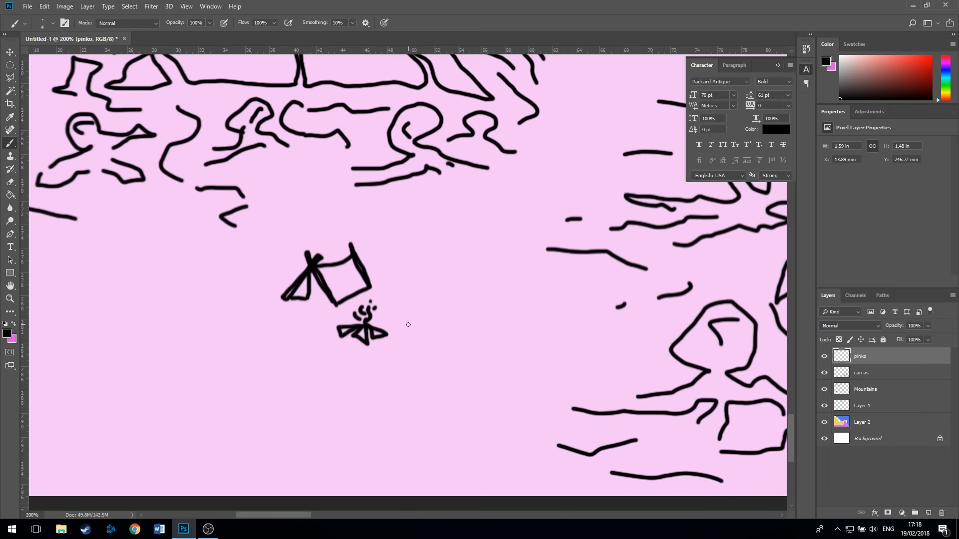
mouse_move(393, 341)
left_mouse_down()
mouse_move(426, 309)
mouse_move(399, 339)
left_mouse_up()
mouse_move(415, 307)
left_mouse_down()
mouse_move(440, 351)
mouse_move(412, 305)
mouse_move(417, 313)
mouse_move(453, 303)
mouse_move(470, 329)
mouse_move(453, 309)
mouse_move(468, 325)
mouse_move(441, 341)
left_mouse_up()
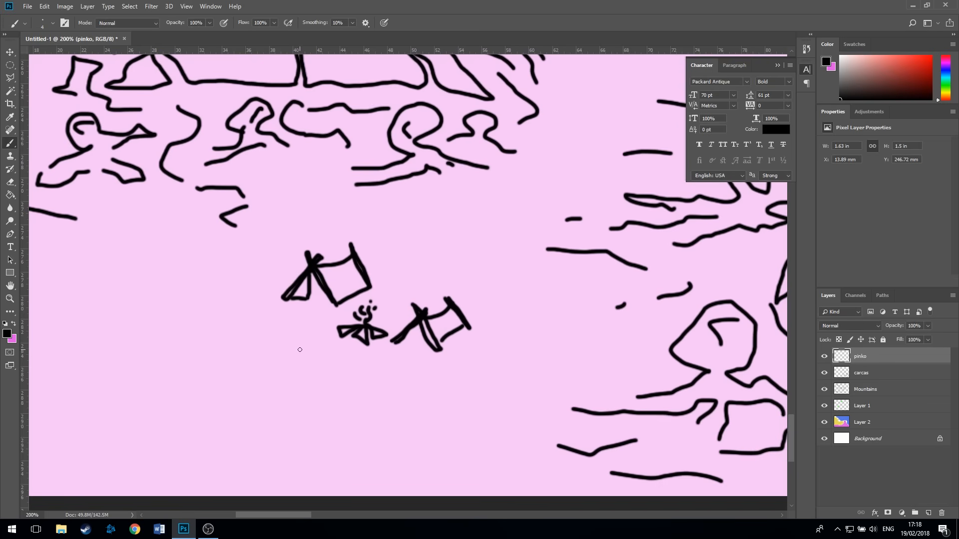
Add a slanted rectangular mat west of the campfire and a small crossed-stick shape between the two tents.
mouse_move(282, 314)
left_mouse_down()
mouse_move(320, 335)
mouse_move(306, 342)
mouse_move(316, 333)
left_mouse_up()
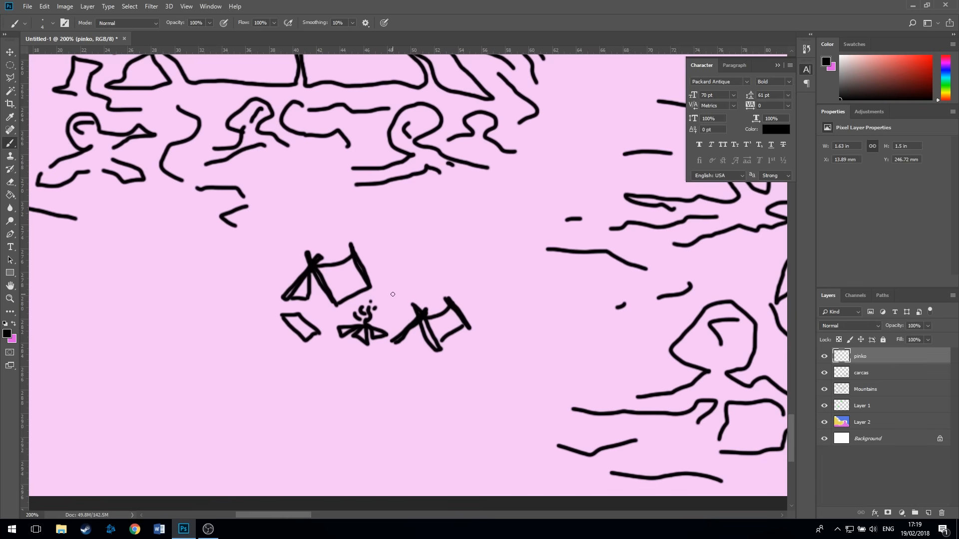
mouse_move(388, 298)
left_mouse_down()
mouse_move(400, 281)
mouse_move(403, 304)
mouse_move(396, 288)
left_mouse_up()
left_click_drag(353, 253, 355, 248)
mouse_move(449, 303)
left_mouse_down()
mouse_move(465, 318)
mouse_move(458, 297)
left_mouse_up()
Draw palisade stakes northeast of the second tent and around the camp's west and southwest edges.
mouse_move(430, 281)
left_mouse_down()
mouse_move(454, 259)
mouse_move(436, 268)
mouse_move(444, 250)
mouse_move(447, 276)
mouse_move(476, 262)
left_mouse_up()
mouse_move(476, 262)
left_mouse_down()
mouse_move(480, 291)
mouse_move(489, 281)
mouse_move(501, 292)
mouse_move(492, 309)
mouse_move(507, 312)
left_mouse_up()
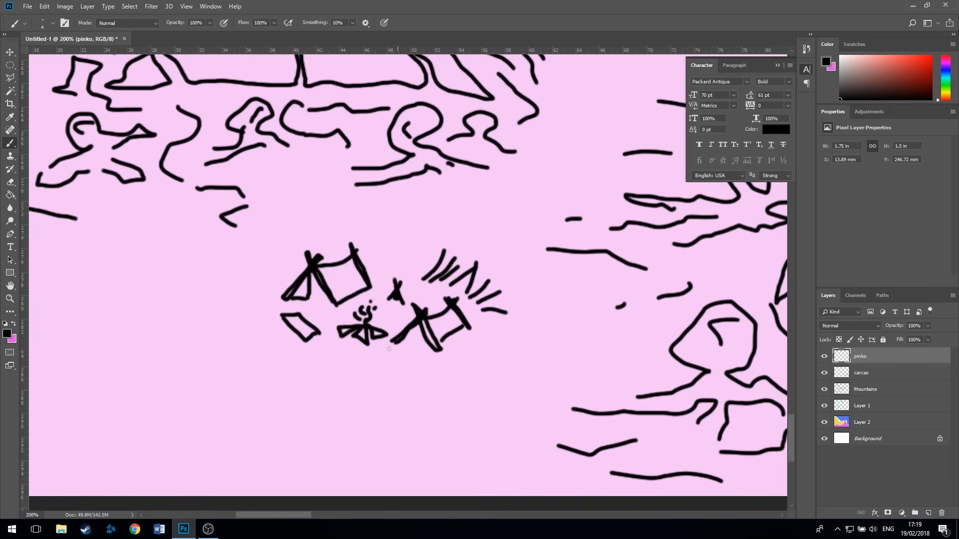
mouse_move(261, 258)
left_mouse_down()
mouse_move(265, 300)
mouse_move(283, 288)
mouse_move(280, 272)
mouse_move(296, 270)
mouse_move(270, 288)
mouse_move(270, 351)
mouse_move(312, 379)
mouse_move(358, 370)
mouse_move(357, 387)
left_mouse_up()
left_click_drag(332, 357, 330, 379)
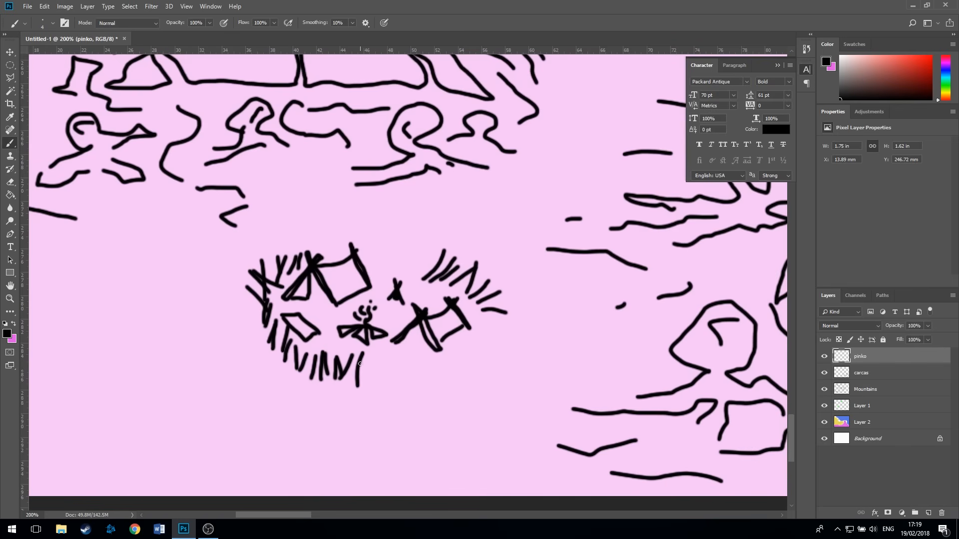
Continue the palisade stakes along the camp's south and east sides, crossing them into a dense fence.
mouse_move(371, 352)
left_mouse_down()
mouse_move(359, 371)
mouse_move(383, 379)
left_mouse_up()
mouse_move(486, 306)
left_mouse_down()
mouse_move(476, 320)
mouse_move(483, 308)
left_mouse_up()
left_click_drag(484, 320, 492, 307)
mouse_move(484, 315)
left_mouse_down()
mouse_move(494, 310)
mouse_move(475, 299)
mouse_move(482, 337)
mouse_move(463, 366)
mouse_move(415, 376)
left_mouse_up()
left_click_drag(416, 356, 386, 378)
mouse_move(390, 372)
left_mouse_down()
mouse_move(382, 386)
mouse_move(385, 375)
left_mouse_up()
left_click_drag(405, 350, 378, 380)
left_click_drag(377, 374, 363, 377)
mouse_move(367, 368)
left_mouse_down()
mouse_move(359, 380)
mouse_move(358, 368)
left_mouse_up()
Draw a small battlemented gatehouse on the camp's north edge and close the palisade with stakes on both sides.
mouse_move(375, 243)
left_mouse_down()
mouse_move(381, 271)
mouse_move(348, 248)
left_mouse_up()
left_click_drag(336, 248, 327, 256)
mouse_move(389, 269)
left_mouse_down()
mouse_move(385, 221)
mouse_move(393, 232)
mouse_move(406, 223)
mouse_move(407, 235)
mouse_move(412, 224)
mouse_move(418, 236)
mouse_move(420, 225)
mouse_move(423, 241)
mouse_move(428, 228)
mouse_move(438, 231)
mouse_move(429, 275)
mouse_move(402, 274)
mouse_move(415, 251)
mouse_move(422, 278)
mouse_move(414, 246)
mouse_move(388, 242)
mouse_move(422, 264)
mouse_move(389, 260)
mouse_move(389, 272)
left_mouse_up()
mouse_move(449, 254)
left_mouse_down()
mouse_move(443, 285)
mouse_move(483, 297)
mouse_move(489, 281)
left_mouse_up()
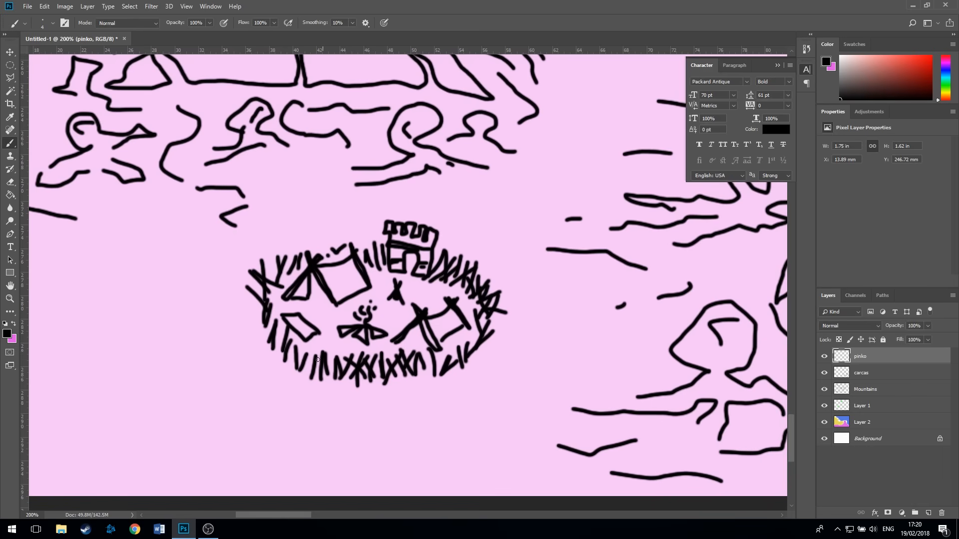
Thicken the palisade with extra crossed stakes along its west, southwest and southeast edges.
left_click_drag(305, 373, 293, 342)
mouse_move(282, 351)
left_mouse_down()
mouse_move(272, 328)
mouse_move(261, 342)
left_mouse_up()
mouse_move(284, 306)
left_mouse_down()
mouse_move(273, 337)
mouse_move(247, 327)
mouse_move(251, 339)
left_mouse_up()
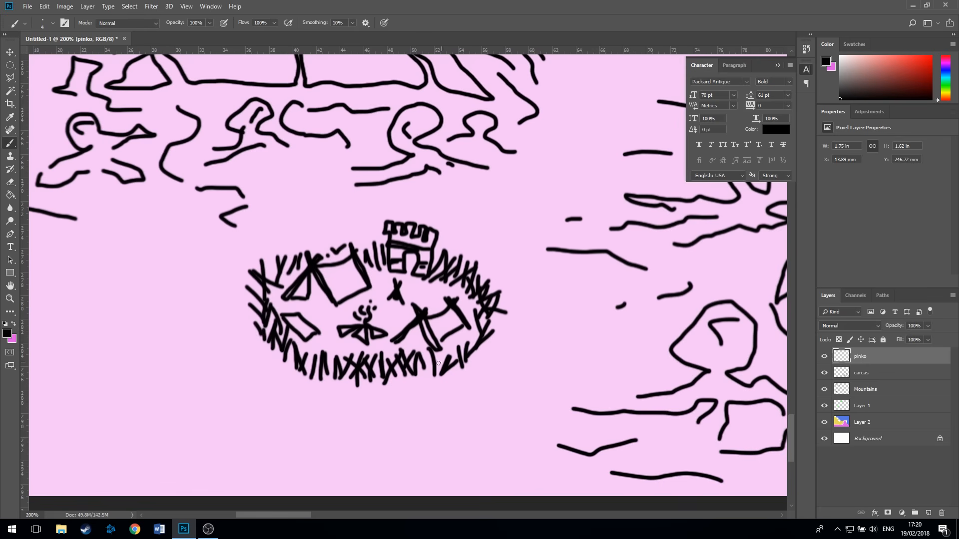
left_click_drag(433, 365, 421, 378)
mouse_move(444, 358)
left_mouse_down()
mouse_move(437, 368)
mouse_move(443, 359)
left_mouse_up()
left_click_drag(463, 364, 458, 371)
left_click_drag(485, 335, 496, 316)
Move the pinko layer's camp into the map's southwest corner, below and west of the half-buried bones, and deselect the layer.
scroll(512, 323, "down", 5)
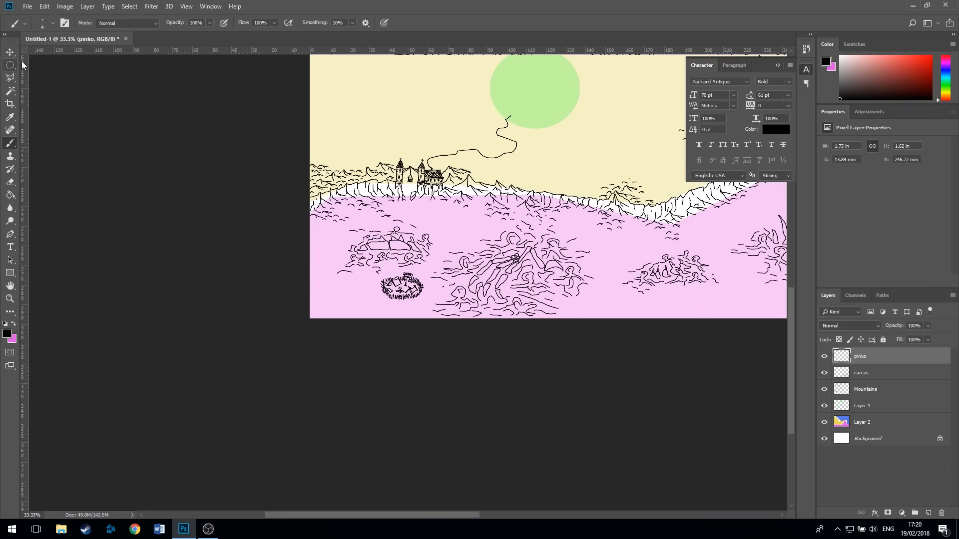
left_click(10, 52)
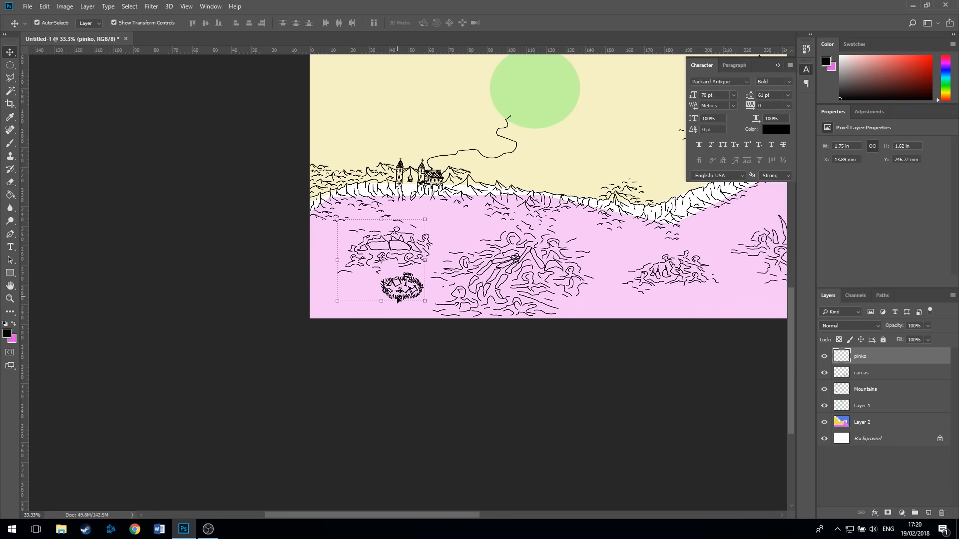
left_click_drag(399, 298, 382, 304)
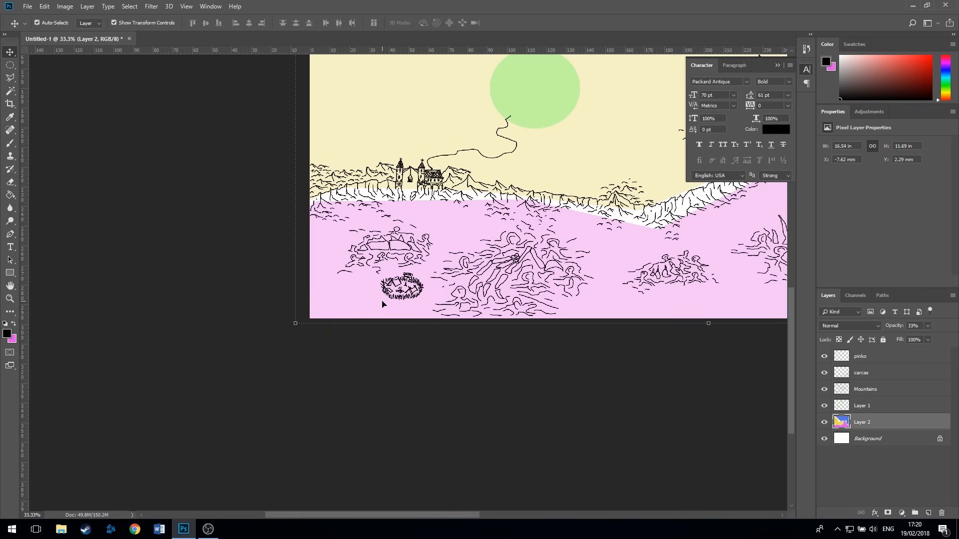
key("ctrl+z")
left_click(881, 356)
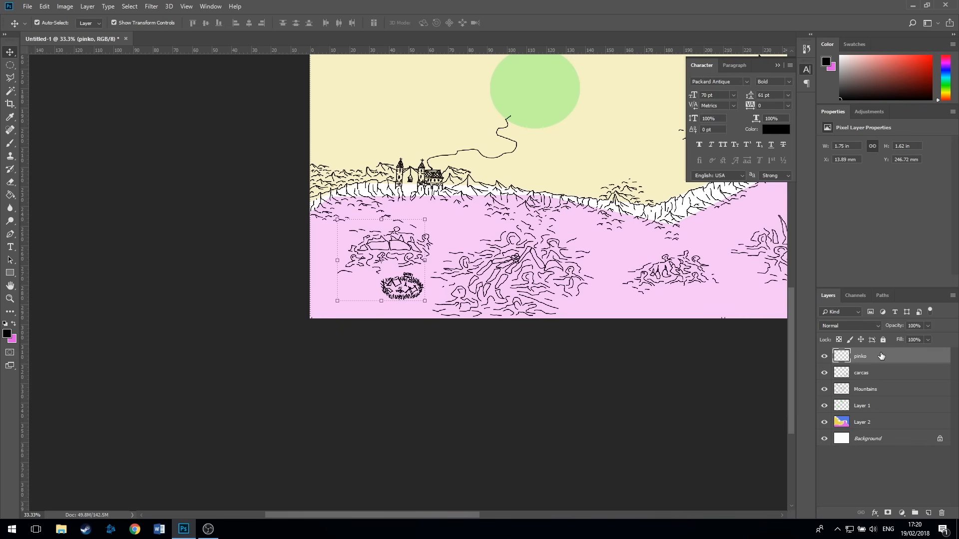
key("Left")
key("Left")
key("Left")
key("Left")
key("Left")
key("Left")
key("Left")
key("Left")
key("Left")
key("Left")
key("Left")
key("Left")
key("Left")
key("Left")
key("Left")
key("Left")
key("Left")
key("Left")
key("Left")
key("Left")
key("Down")
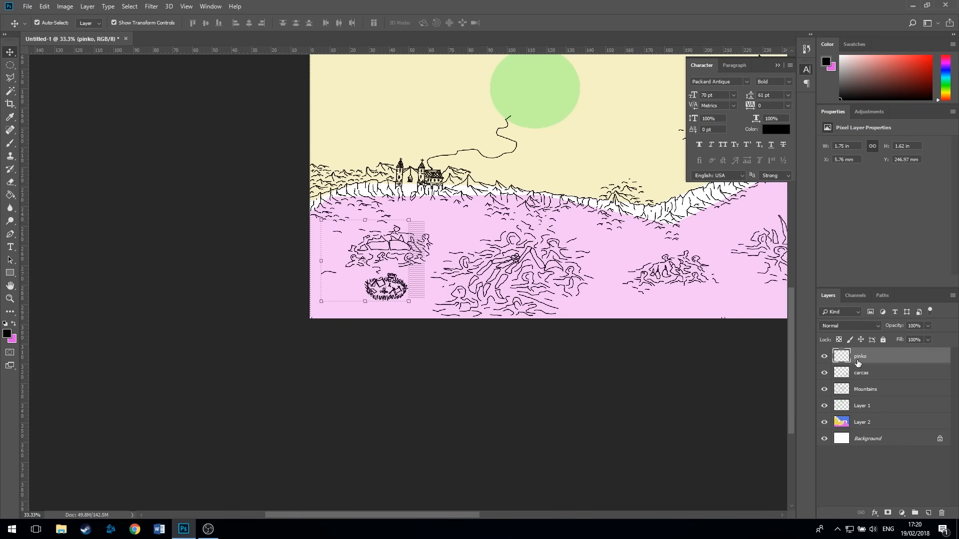
key("Down")
key("Down")
key("Down")
key("Down")
key("Down")
key("Down")
key("Down")
key("Down")
key("Down")
key("Down")
key("Down")
key("Down")
key("Down")
key("Down")
key("Down")
key("Down")
key("Down")
key("Down")
key("Down")
key("Down")
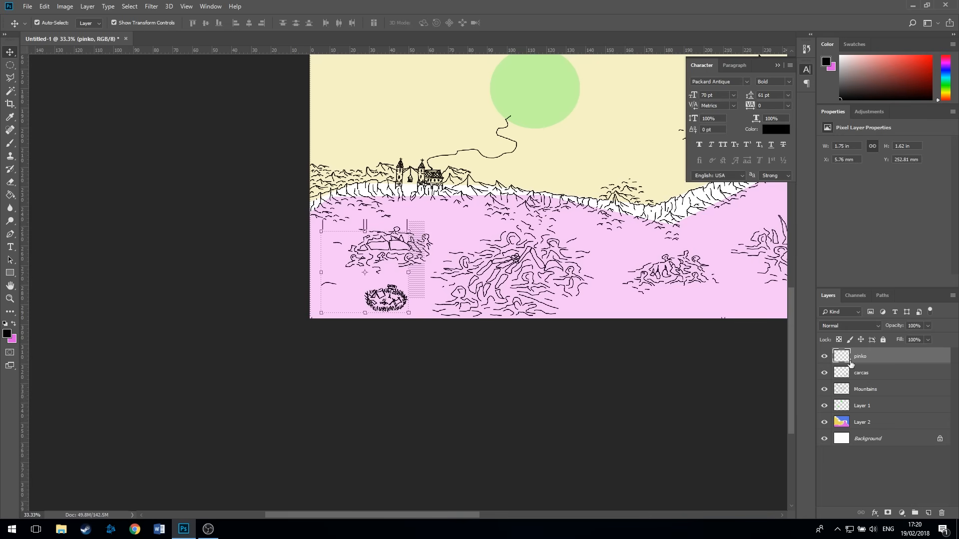
key("Left")
key("Left")
key("Left")
key("Left")
key("Left")
key("Left")
key("Left")
key("Left")
key("Left")
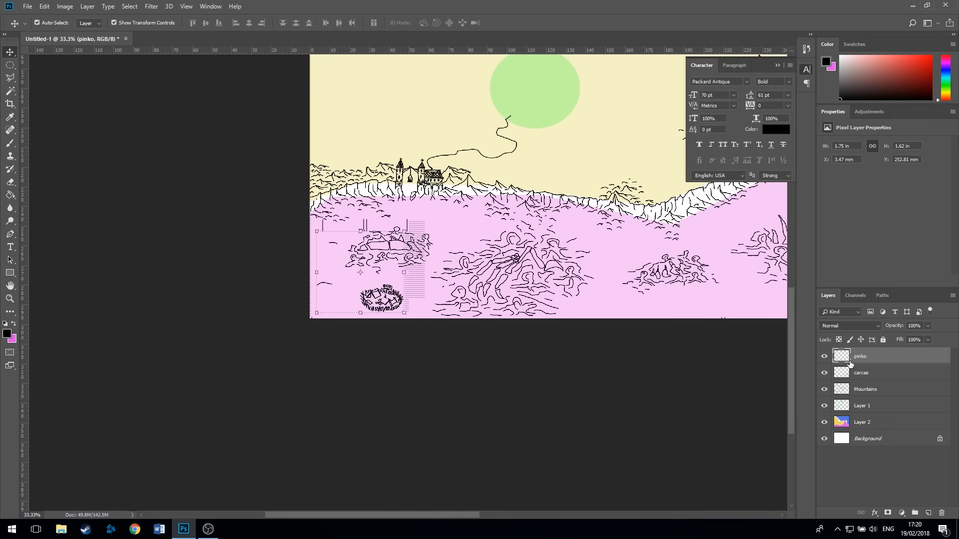
key("Left")
key("Left")
key("Left")
key("Left")
key("Left")
key("Left")
key("Left")
key("Left")
key("Left")
key("Left")
key("Left")
key("Left")
key("Left")
key("Left")
key("Left")
key("Left")
key("Left")
key("Left")
key("Left")
key("Left")
key("Up")
key("Up")
key("Up")
key("Up")
key("Up")
key("Up")
key("Up")
key("Up")
key("Up")
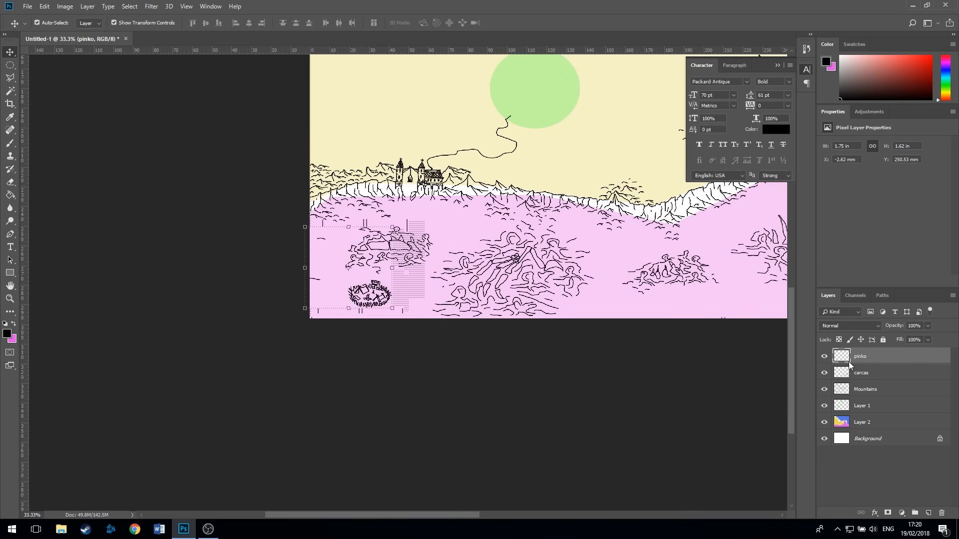
key("Left")
key("Left")
key("Left")
key("Left")
key("Left")
key("Left")
key("Left")
key("Left")
key("Left")
key("Left")
key("Left")
key("Left")
key("Left")
key("Left")
key("Left")
key("Left")
key("Left")
key("Left")
key("Left")
key("Left")
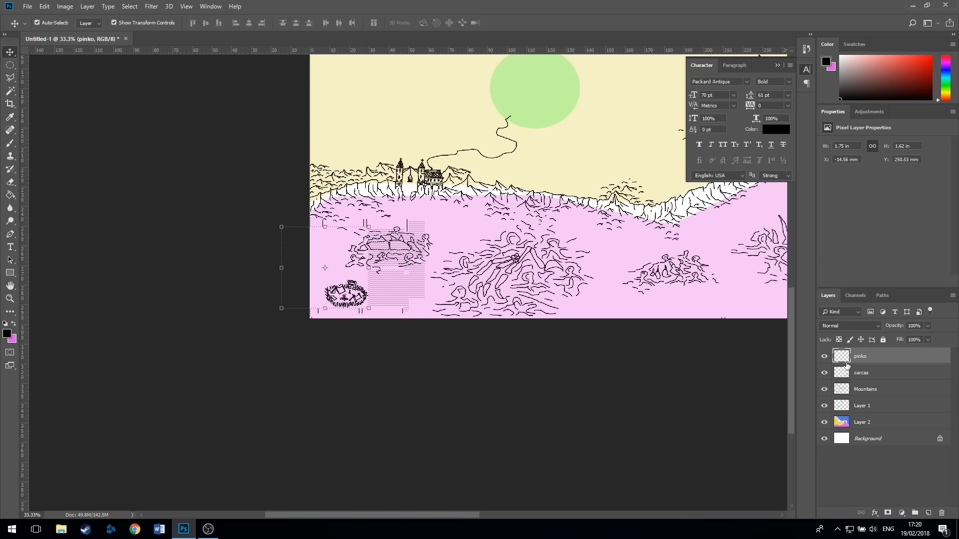
left_click(616, 412)
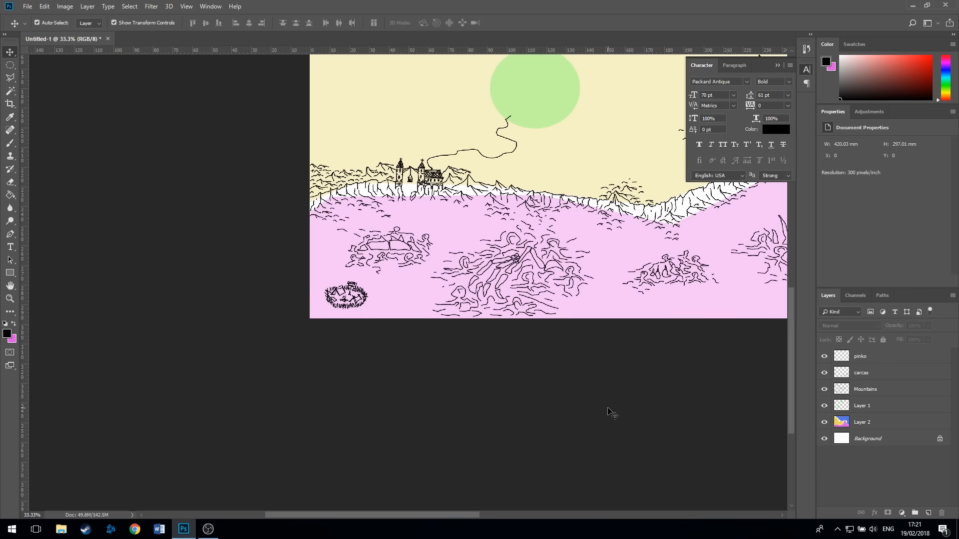
Brush a cross-braced mine headframe with splayed legs and a hanging bucket on the pinko layer, in the empty northern pink area.
key("ctrl+minus")
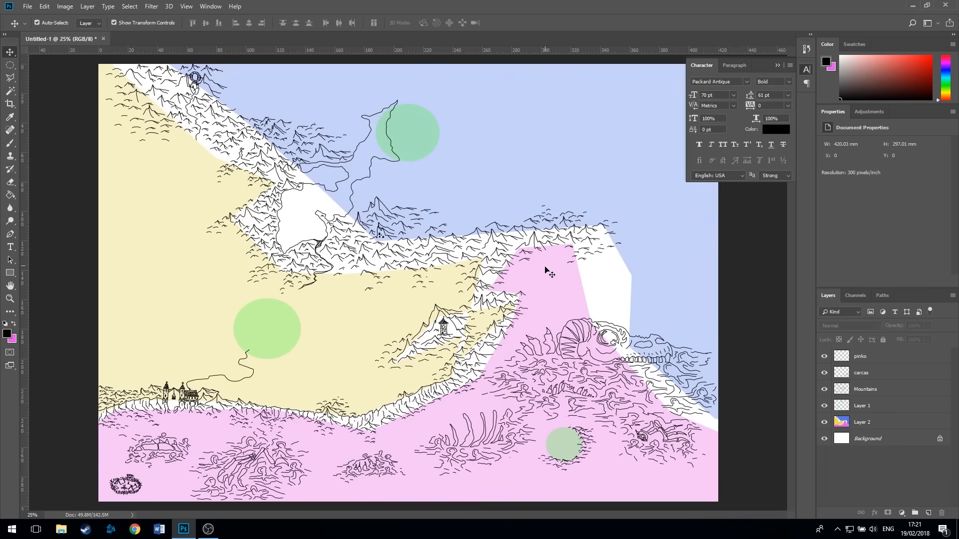
key("ctrl+plus")
key("ctrl+plus")
key("ctrl+plus")
key("ctrl+plus")
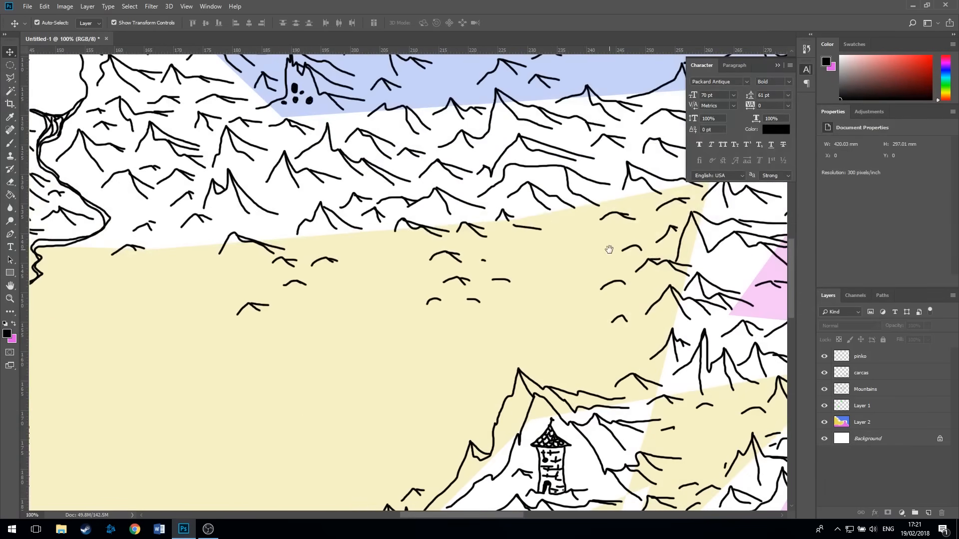
left_click_drag(609, 249, 107, 336)
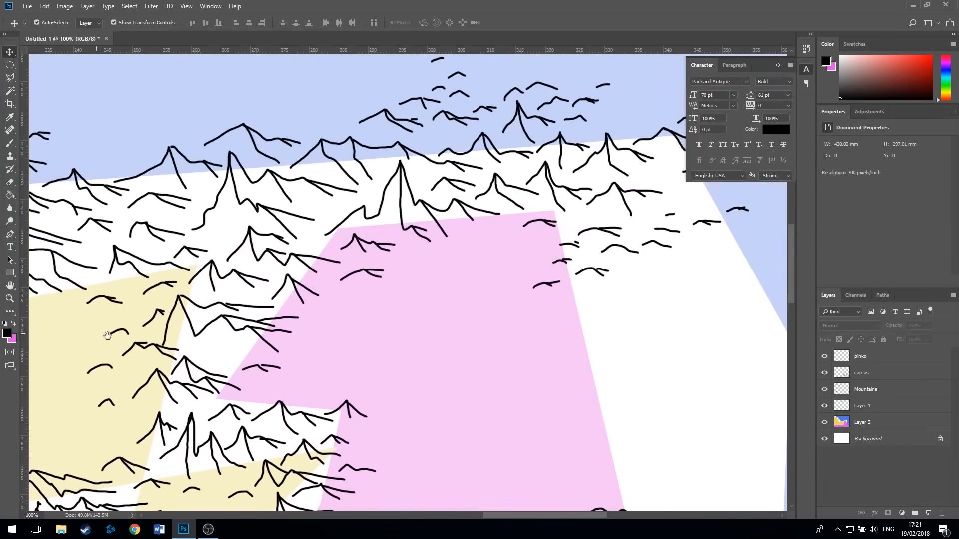
key("ctrl+plus")
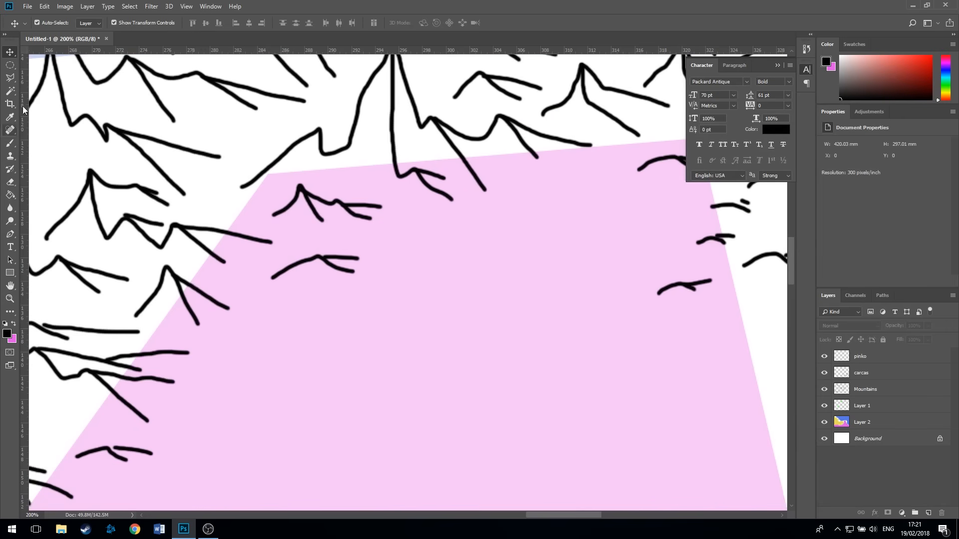
left_click(10, 143)
left_click(864, 355)
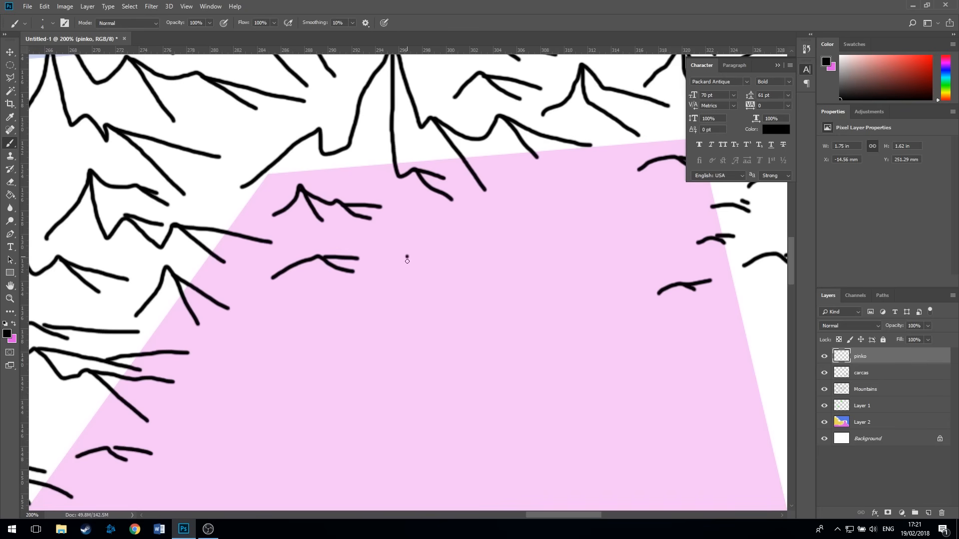
mouse_move(407, 256)
left_mouse_down()
mouse_move(406, 282)
mouse_move(479, 284)
mouse_move(476, 263)
mouse_move(404, 256)
mouse_move(439, 282)
mouse_move(474, 265)
mouse_move(483, 283)
mouse_move(448, 261)
mouse_move(406, 278)
mouse_move(413, 316)
mouse_move(391, 354)
left_mouse_up()
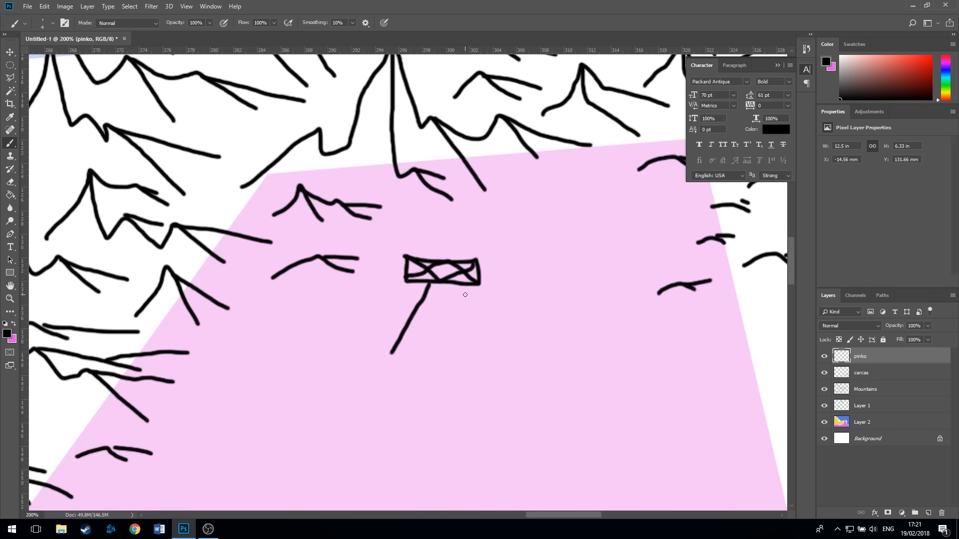
left_click_drag(462, 287, 493, 372)
mouse_move(425, 295)
left_mouse_down()
mouse_move(469, 296)
mouse_move(436, 305)
mouse_move(473, 308)
mouse_move(442, 307)
mouse_move(424, 335)
mouse_move(450, 338)
mouse_move(440, 321)
mouse_move(448, 353)
mouse_move(427, 352)
mouse_move(424, 340)
mouse_move(431, 353)
left_mouse_up()
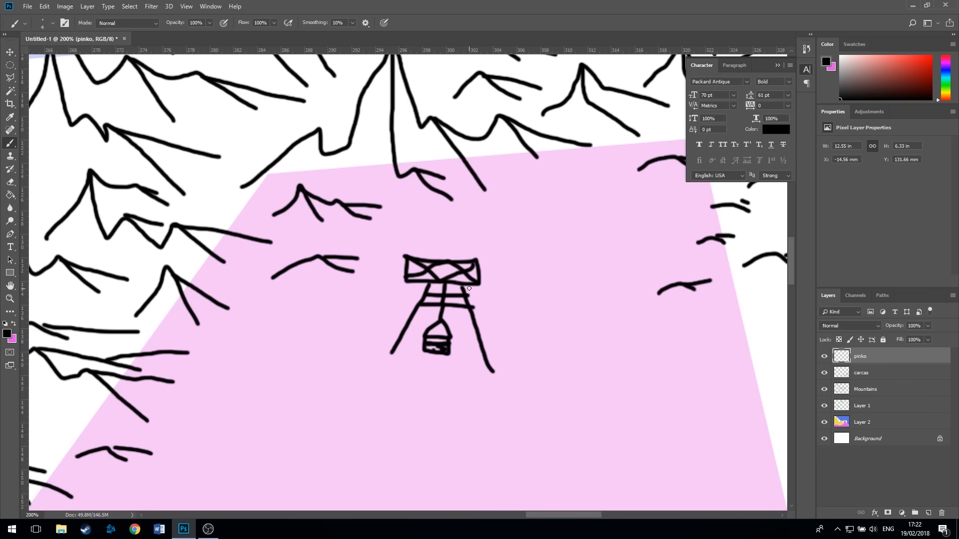
Double the headframe's legs, add rungs, give the box a side face and top it with a spoked half wheel.
mouse_move(468, 289)
left_mouse_down()
mouse_move(503, 354)
mouse_move(479, 352)
mouse_move(474, 332)
mouse_move(426, 285)
mouse_move(406, 348)
mouse_move(416, 320)
mouse_move(398, 342)
left_mouse_up()
mouse_move(474, 262)
left_mouse_down()
mouse_move(487, 258)
mouse_move(482, 283)
left_mouse_up()
mouse_move(409, 258)
left_mouse_down()
mouse_move(483, 261)
mouse_move(431, 259)
mouse_move(443, 237)
mouse_move(461, 235)
mouse_move(470, 261)
mouse_move(454, 237)
mouse_move(447, 258)
mouse_move(472, 251)
mouse_move(456, 259)
mouse_move(440, 242)
mouse_move(445, 258)
mouse_move(425, 258)
mouse_move(444, 235)
mouse_move(475, 257)
left_mouse_up()
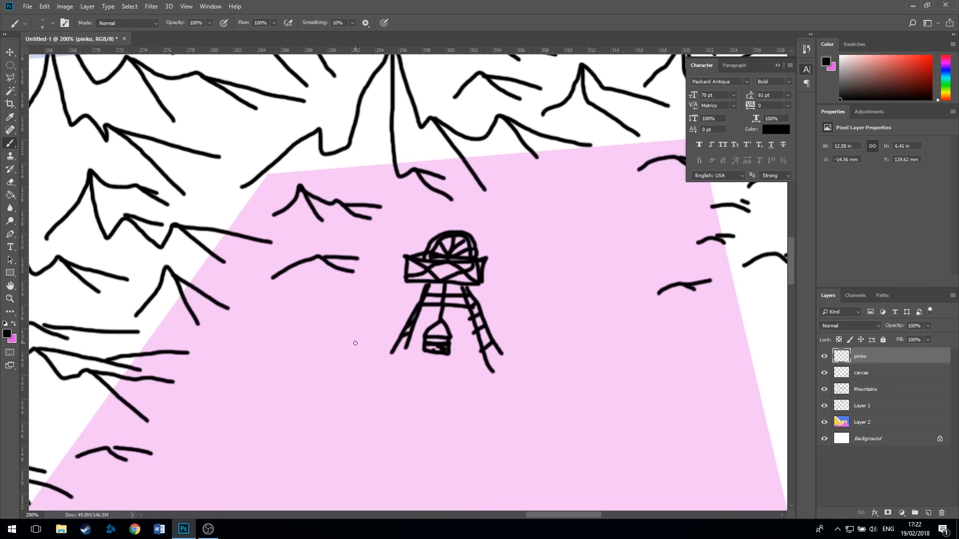
Draw angular, blocky rock outlines on the west and east sides of the headframe.
mouse_move(353, 341)
left_mouse_down()
mouse_move(375, 336)
mouse_move(375, 361)
mouse_move(374, 345)
mouse_move(397, 343)
left_mouse_up()
mouse_move(366, 311)
left_mouse_down()
mouse_move(385, 319)
mouse_move(405, 307)
mouse_move(399, 318)
mouse_move(359, 324)
mouse_move(355, 339)
mouse_move(383, 341)
mouse_move(369, 377)
left_mouse_up()
mouse_move(370, 367)
left_mouse_down()
mouse_move(386, 368)
mouse_move(383, 385)
left_mouse_up()
mouse_move(502, 316)
left_mouse_down()
mouse_move(523, 300)
mouse_move(517, 319)
mouse_move(538, 314)
mouse_move(535, 335)
left_mouse_up()
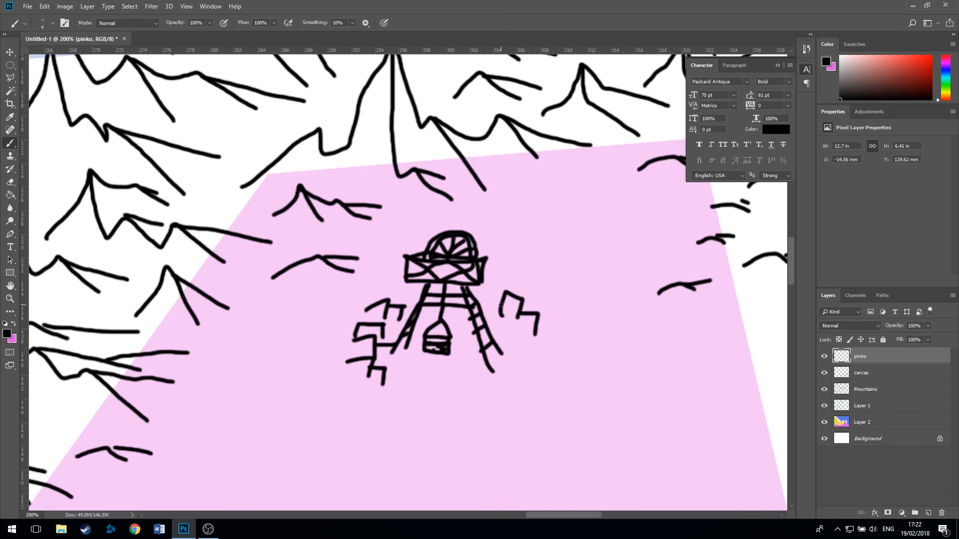
mouse_move(502, 306)
left_mouse_down()
mouse_move(485, 307)
mouse_move(494, 269)
mouse_move(529, 265)
mouse_move(536, 289)
left_mouse_up()
mouse_move(530, 300)
left_mouse_down()
mouse_move(554, 292)
mouse_move(555, 310)
left_mouse_up()
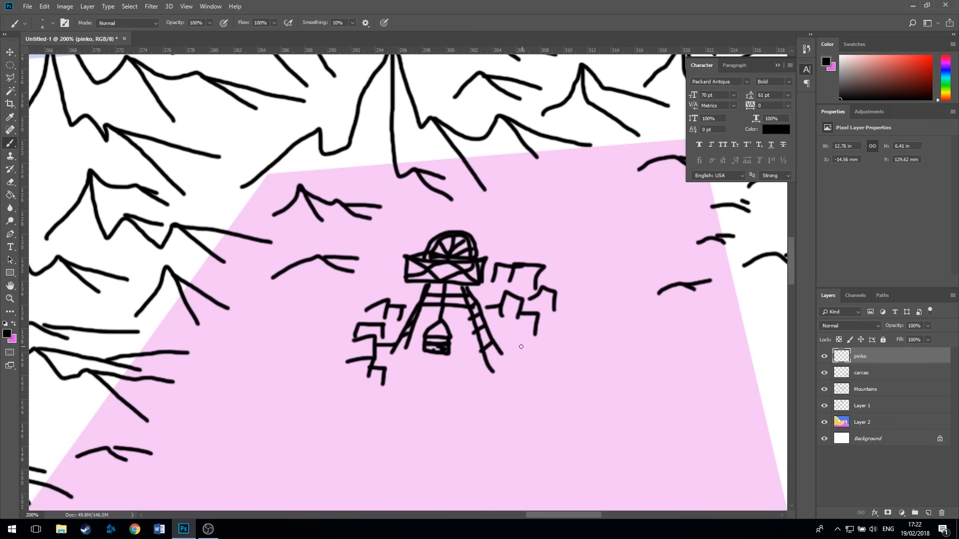
mouse_move(521, 347)
left_mouse_down()
mouse_move(527, 361)
mouse_move(530, 345)
mouse_move(540, 359)
left_mouse_up()
Draw two mountain peaks and a small ridge on the pink ground west of the blocky rocks.
mouse_move(268, 344)
left_mouse_down()
mouse_move(301, 316)
mouse_move(323, 358)
left_mouse_up()
mouse_move(305, 312)
left_mouse_down()
mouse_move(323, 322)
mouse_move(349, 297)
left_mouse_up()
mouse_move(213, 383)
left_mouse_down()
mouse_move(223, 364)
mouse_move(292, 413)
left_mouse_up()
left_click_drag(239, 367, 326, 396)
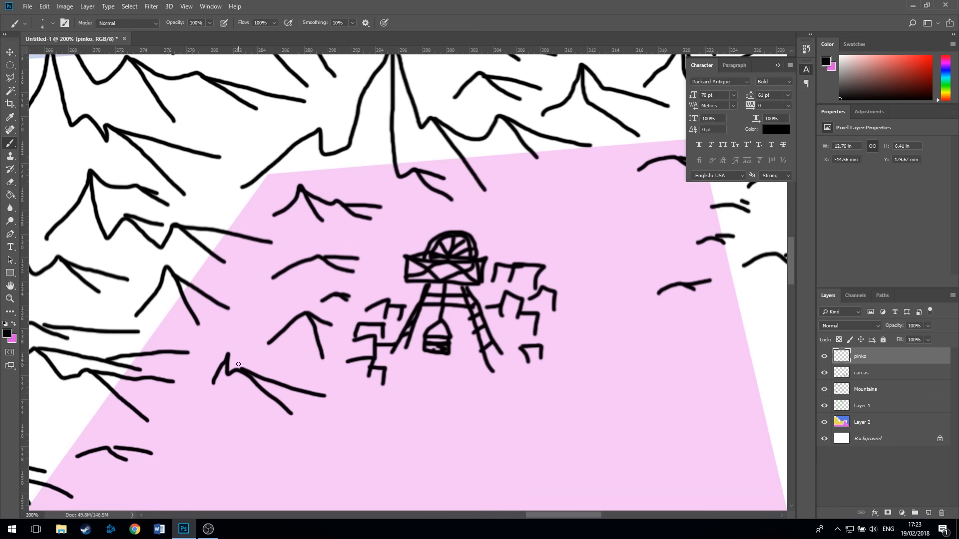
Draw mountain peaks and ridges southwest of the mine headframe, and fill a flat black pit beneath its hanging bucket.
mouse_move(226, 355)
left_mouse_down()
mouse_move(313, 373)
mouse_move(296, 359)
left_mouse_up()
left_click(320, 412)
left_click_drag(321, 413, 349, 399)
mouse_move(349, 400)
left_mouse_down()
mouse_move(360, 418)
mouse_move(370, 408)
mouse_move(387, 418)
left_mouse_up()
mouse_move(387, 419)
left_mouse_down()
mouse_move(403, 448)
mouse_move(386, 422)
mouse_move(430, 432)
left_mouse_up()
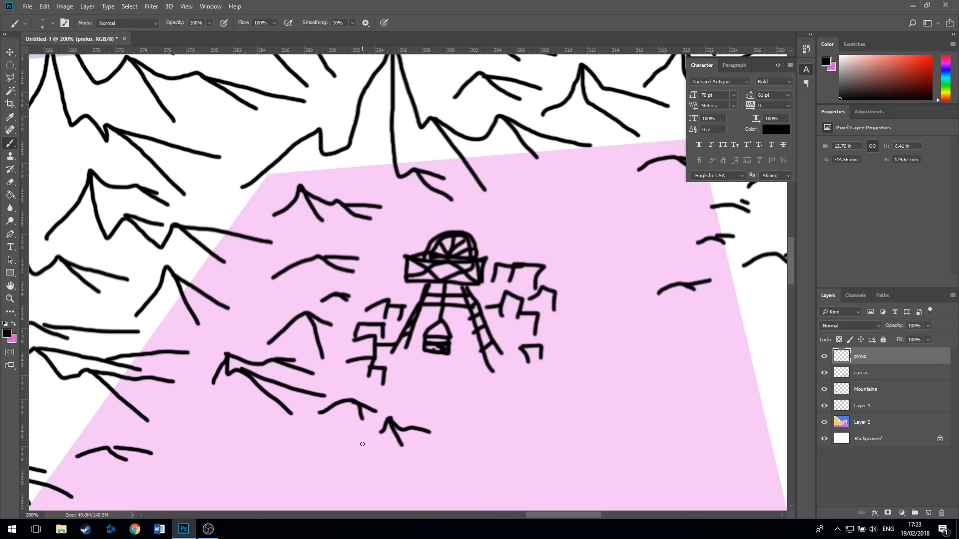
mouse_move(342, 444)
left_mouse_down()
mouse_move(367, 436)
mouse_move(378, 452)
mouse_move(385, 444)
left_mouse_up()
mouse_move(450, 372)
left_mouse_down()
mouse_move(404, 365)
mouse_move(467, 374)
mouse_move(450, 367)
left_mouse_up()
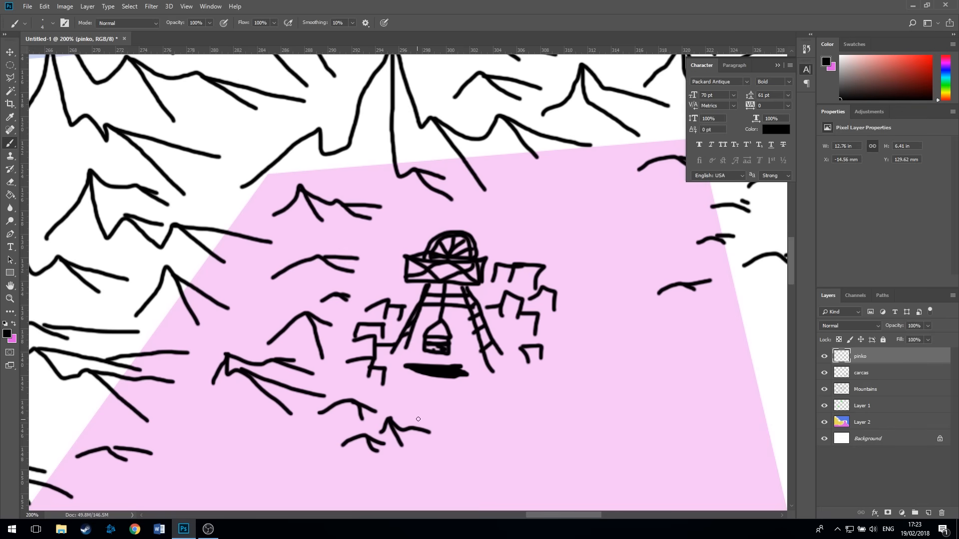
Scatter small curved hill strokes across the pink ground south of the headframe.
left_click_drag(418, 419, 461, 421)
left_click_drag(429, 457, 477, 463)
left_click_drag(353, 477, 390, 477)
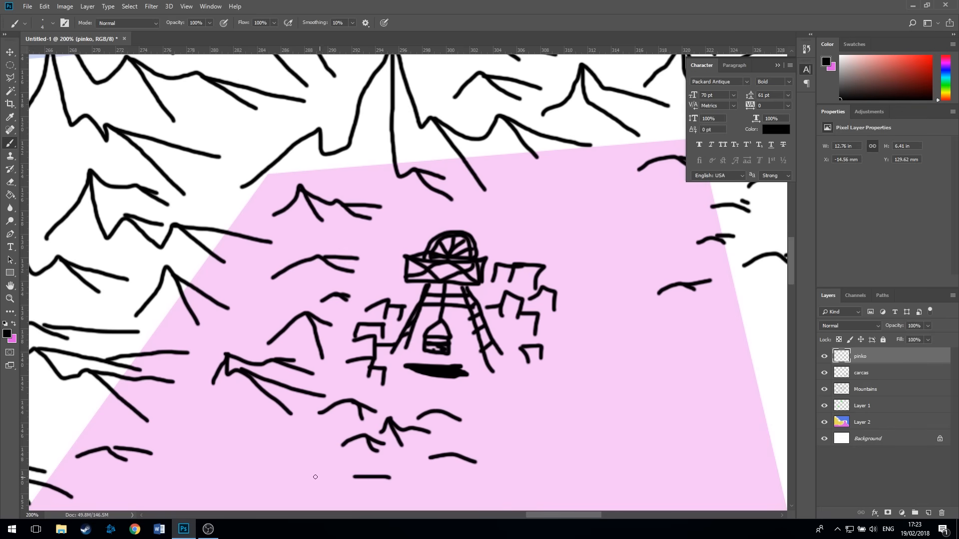
left_click_drag(202, 465, 262, 470)
mouse_move(236, 435)
left_mouse_down()
mouse_move(282, 436)
mouse_move(345, 468)
left_mouse_up()
left_click_drag(550, 446, 598, 455)
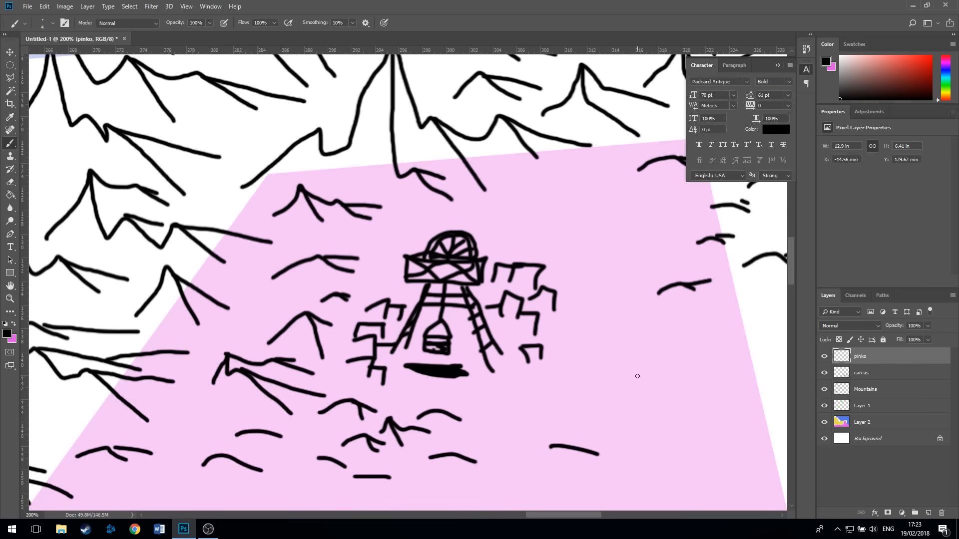
Draw a tower with a tiled pointed roof and a dark oval window in the northwest of the southern green circle.
key("ctrl+minus")
key("ctrl+minus")
key("ctrl+minus")
key("ctrl+minus")
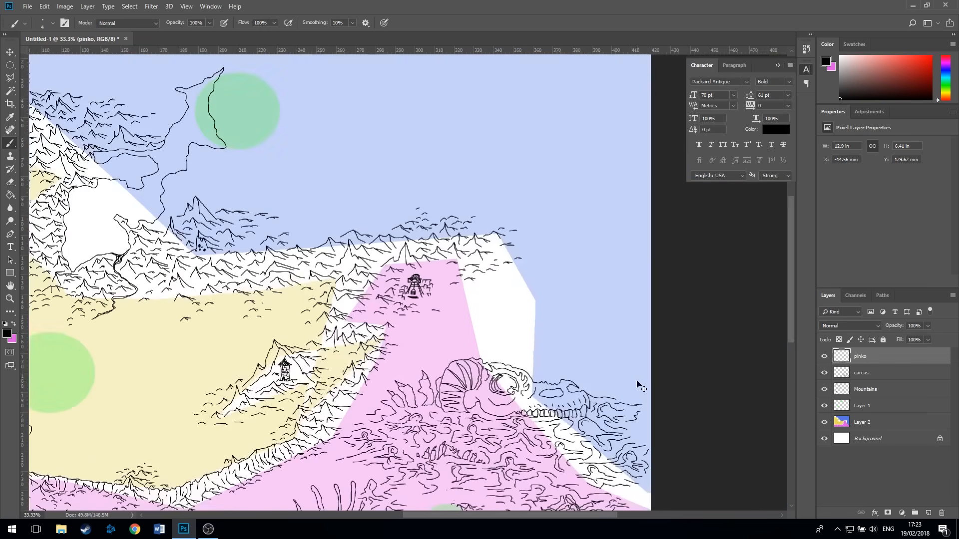
key("ctrl+minus")
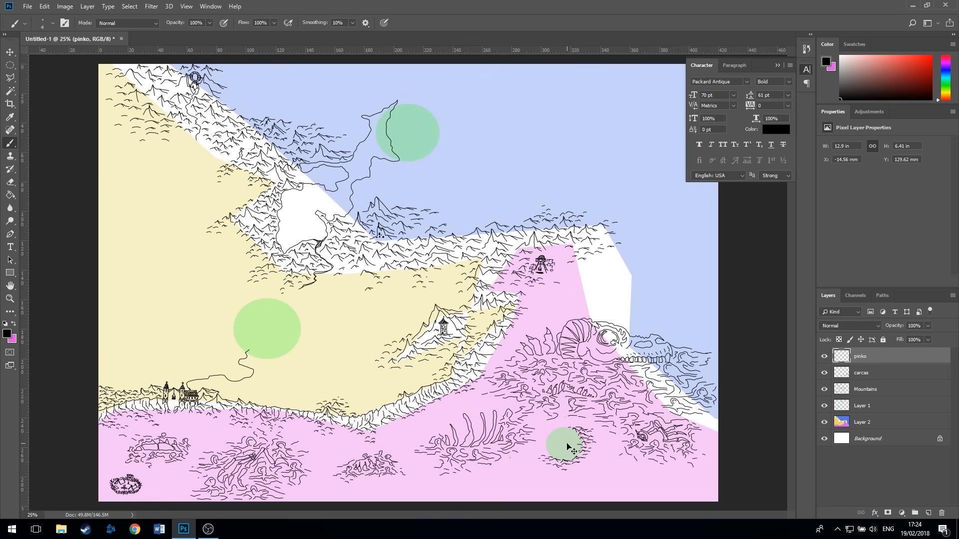
key("ctrl+plus")
key("ctrl+plus")
key("ctrl+plus")
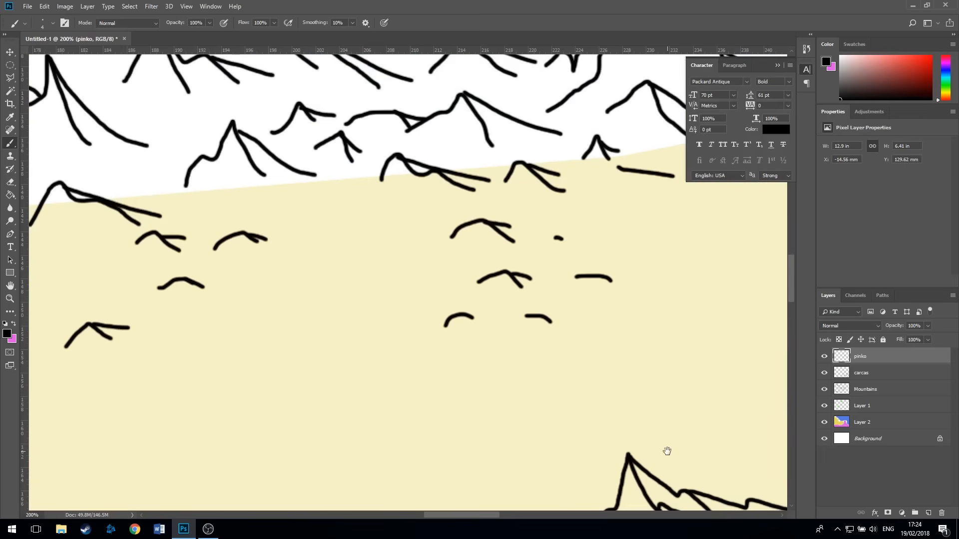
left_click_drag(667, 451, 462, 148)
left_click_drag(619, 449, 375, 85)
left_click_drag(545, 398, 358, 131)
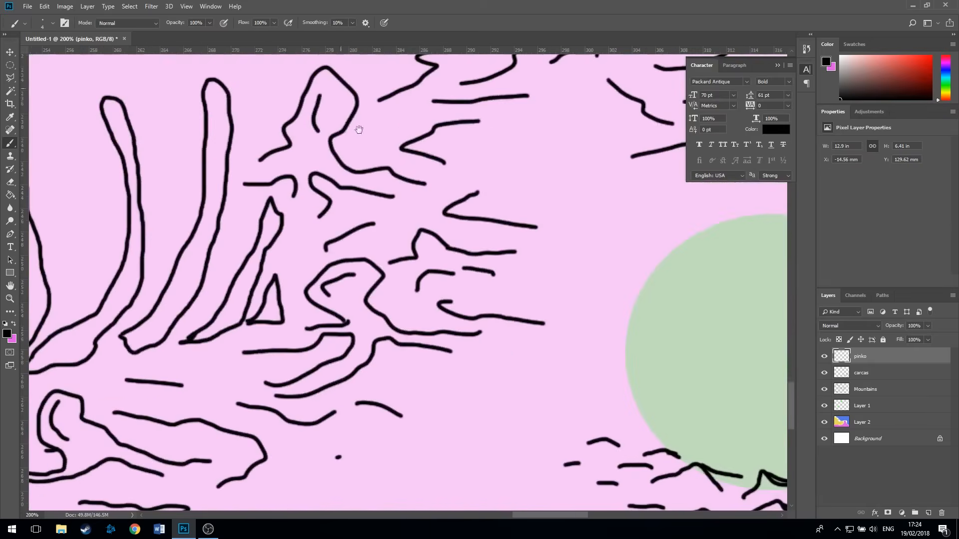
left_click_drag(489, 338, 175, 248)
key("ctrl+r")
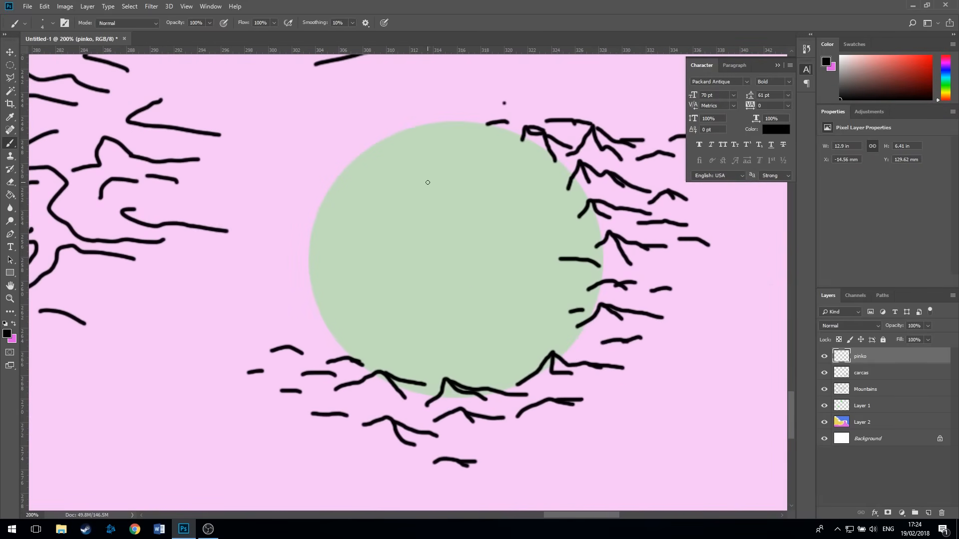
mouse_move(393, 143)
left_mouse_down()
mouse_move(351, 173)
mouse_move(422, 178)
mouse_move(392, 144)
mouse_move(385, 155)
mouse_move(394, 151)
mouse_move(404, 167)
mouse_move(366, 166)
mouse_move(405, 175)
mouse_move(412, 167)
mouse_move(409, 176)
mouse_move(360, 168)
left_mouse_up()
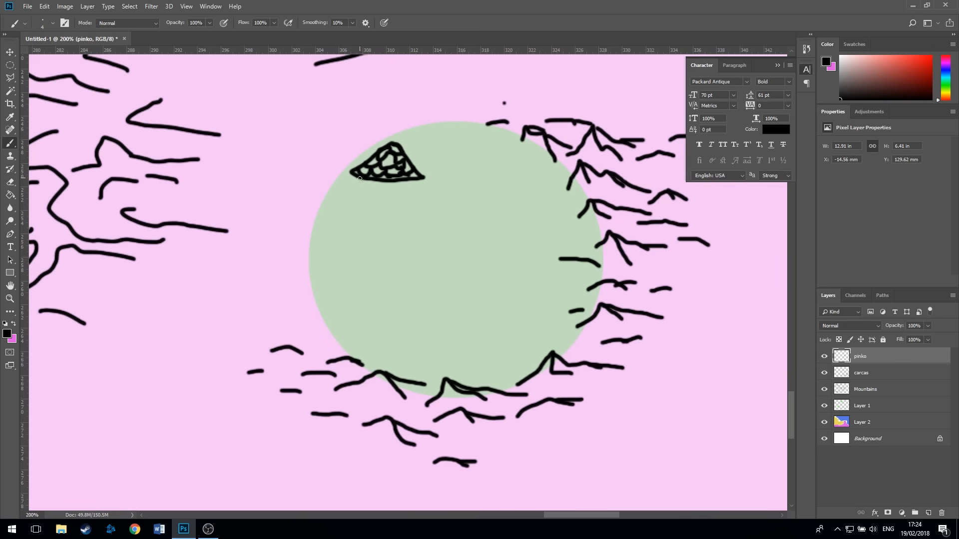
left_click_drag(369, 180, 366, 219)
mouse_move(408, 180)
left_mouse_down()
mouse_move(403, 215)
mouse_move(386, 193)
mouse_move(383, 205)
mouse_move(385, 193)
left_mouse_up()
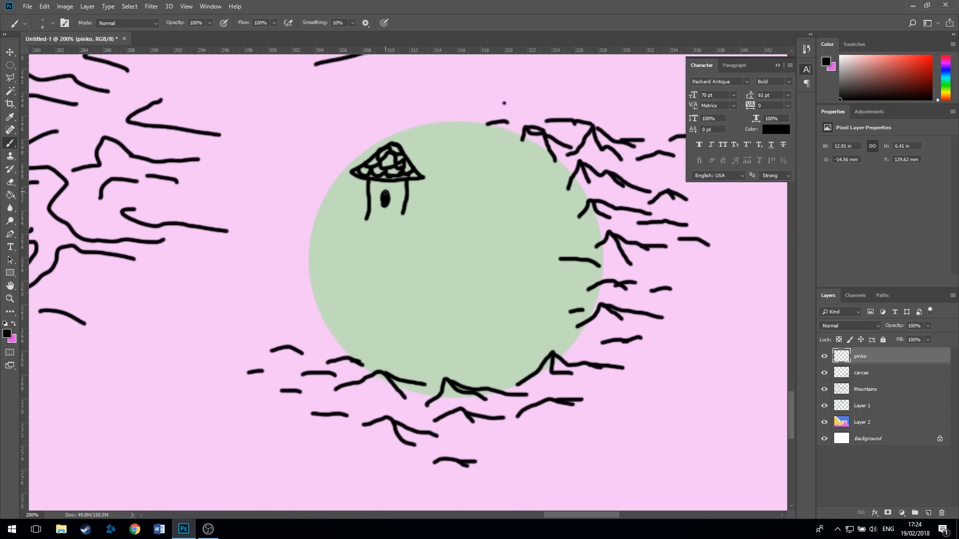
Draw a long tiled-roof hall beneath the tower and a crenellated tower with a dark window at its east end.
mouse_move(342, 234)
left_mouse_down()
mouse_move(453, 223)
mouse_move(467, 247)
mouse_move(336, 245)
mouse_move(356, 222)
mouse_move(387, 231)
mouse_move(458, 227)
mouse_move(452, 242)
mouse_move(448, 230)
mouse_move(435, 239)
mouse_move(431, 231)
mouse_move(384, 240)
mouse_move(363, 231)
mouse_move(348, 240)
mouse_move(343, 233)
mouse_move(365, 248)
mouse_move(353, 238)
mouse_move(445, 246)
left_mouse_up()
mouse_move(356, 221)
left_mouse_down()
mouse_move(433, 215)
mouse_move(454, 224)
left_mouse_up()
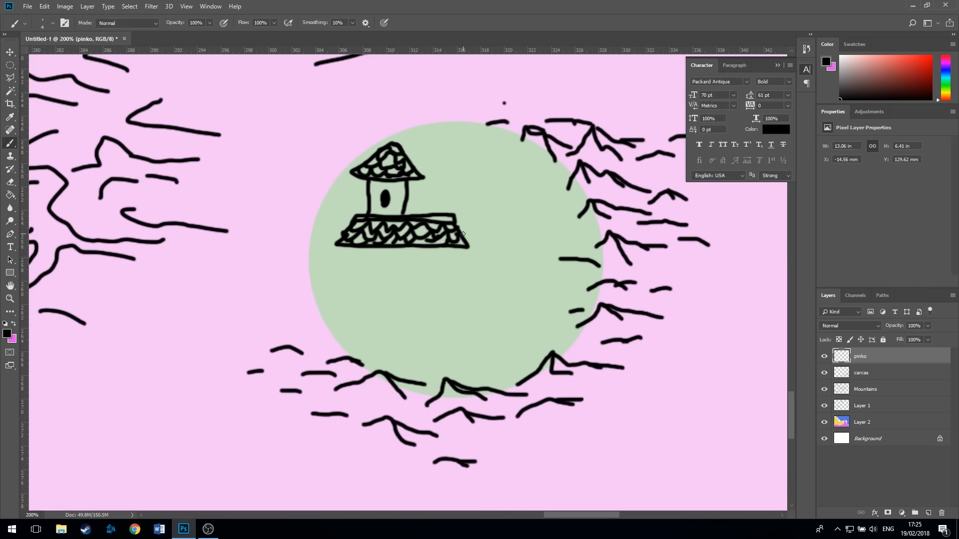
mouse_move(463, 234)
left_mouse_down()
mouse_move(467, 186)
mouse_move(456, 187)
mouse_move(456, 170)
mouse_move(469, 178)
mouse_move(503, 168)
mouse_move(499, 178)
mouse_move(521, 168)
mouse_move(519, 186)
mouse_move(503, 186)
mouse_move(499, 276)
mouse_move(459, 277)
mouse_move(460, 256)
mouse_move(459, 281)
left_mouse_up()
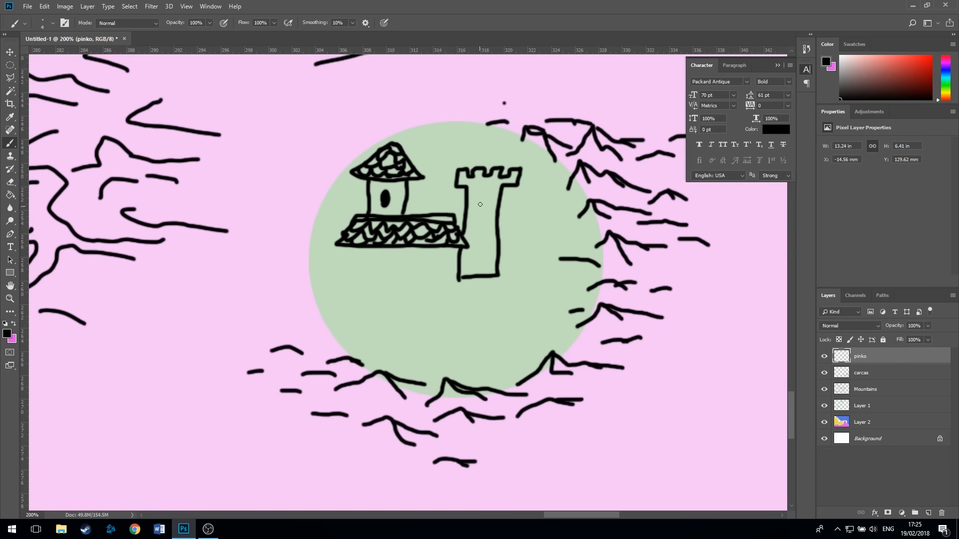
mouse_move(479, 205)
left_mouse_down()
mouse_move(479, 192)
mouse_move(484, 198)
left_mouse_up()
mouse_move(457, 280)
left_mouse_down()
mouse_move(459, 289)
mouse_move(337, 288)
mouse_move(342, 246)
left_mouse_up()
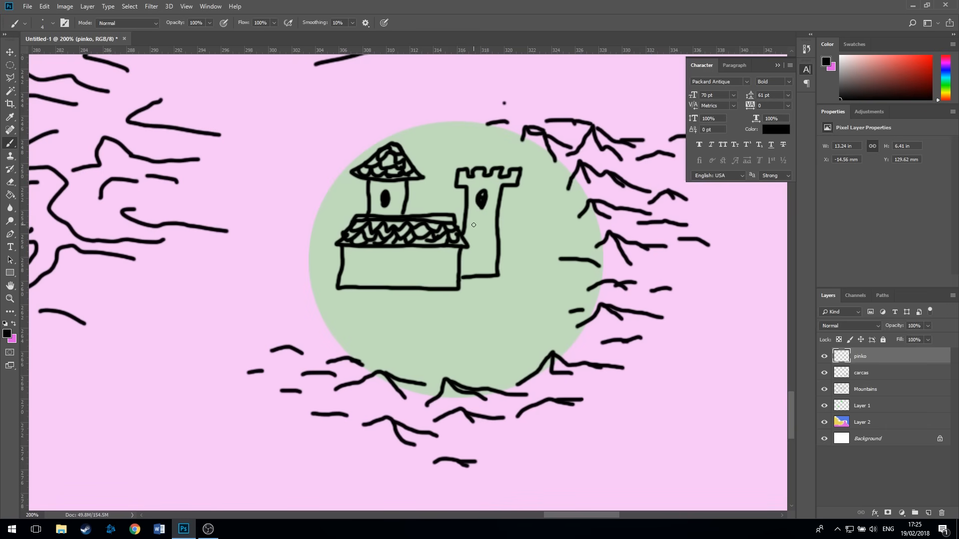
Add short stone-block marks to the walls of both castle towers.
mouse_move(466, 225)
left_mouse_down()
mouse_move(495, 248)
mouse_move(470, 250)
mouse_move(487, 259)
mouse_move(462, 259)
mouse_move(475, 277)
left_mouse_up()
mouse_move(482, 242)
left_mouse_down()
mouse_move(482, 252)
mouse_move(481, 233)
left_mouse_up()
mouse_move(488, 200)
left_mouse_down()
mouse_move(500, 197)
mouse_move(480, 186)
left_mouse_up()
mouse_move(398, 185)
left_mouse_down()
mouse_move(399, 211)
mouse_move(375, 202)
left_mouse_up()
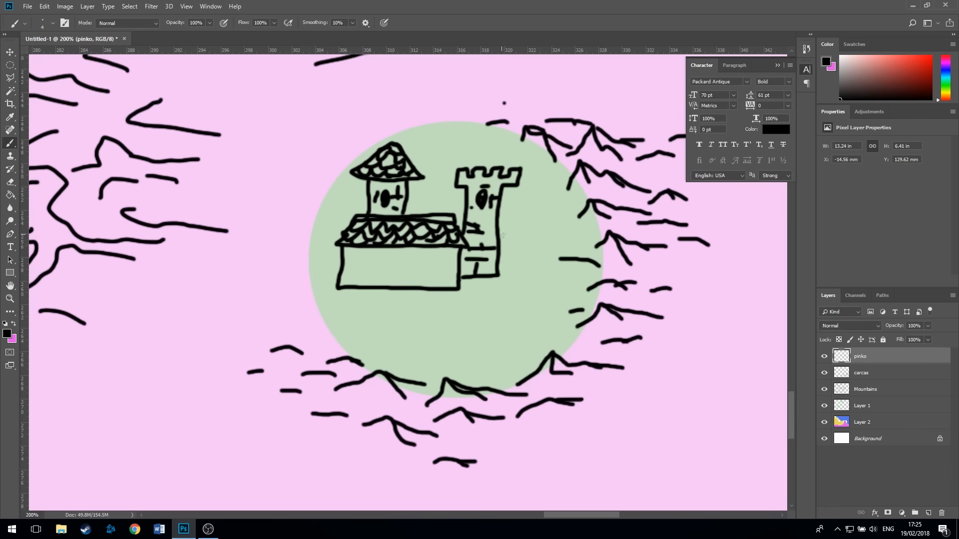
Draw a small house with a tiled gable roof, side face and wall details southeast of the crenellated tower.
mouse_move(492, 283)
left_mouse_down()
mouse_move(522, 248)
mouse_move(545, 290)
mouse_move(490, 293)
mouse_move(496, 281)
left_mouse_up()
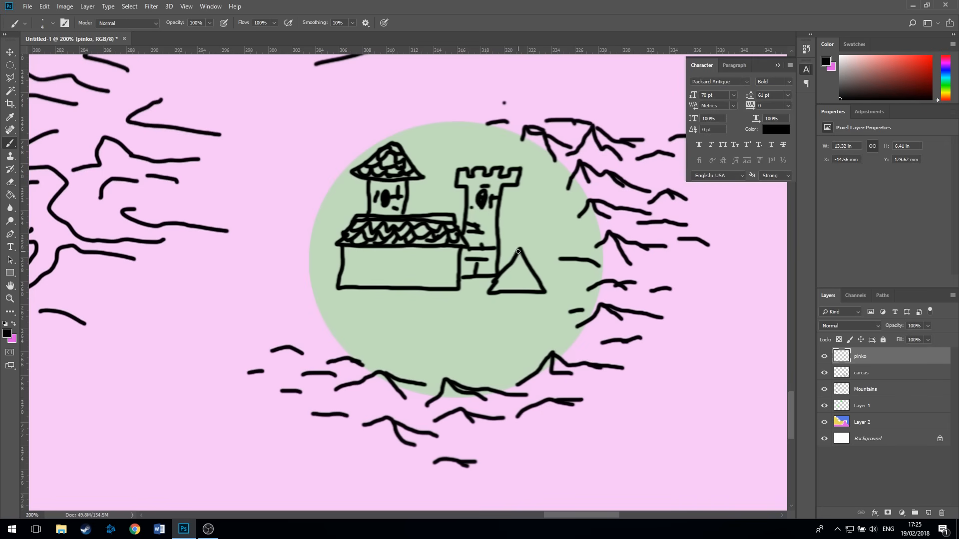
mouse_move(518, 252)
left_mouse_down()
mouse_move(535, 243)
mouse_move(543, 289)
left_mouse_up()
left_click_drag(534, 251, 534, 265)
mouse_move(545, 270)
left_mouse_down()
mouse_move(514, 264)
mouse_move(529, 268)
mouse_move(527, 279)
mouse_move(520, 269)
mouse_move(498, 287)
mouse_move(528, 275)
mouse_move(540, 283)
mouse_move(494, 294)
mouse_move(496, 324)
mouse_move(536, 323)
left_mouse_up()
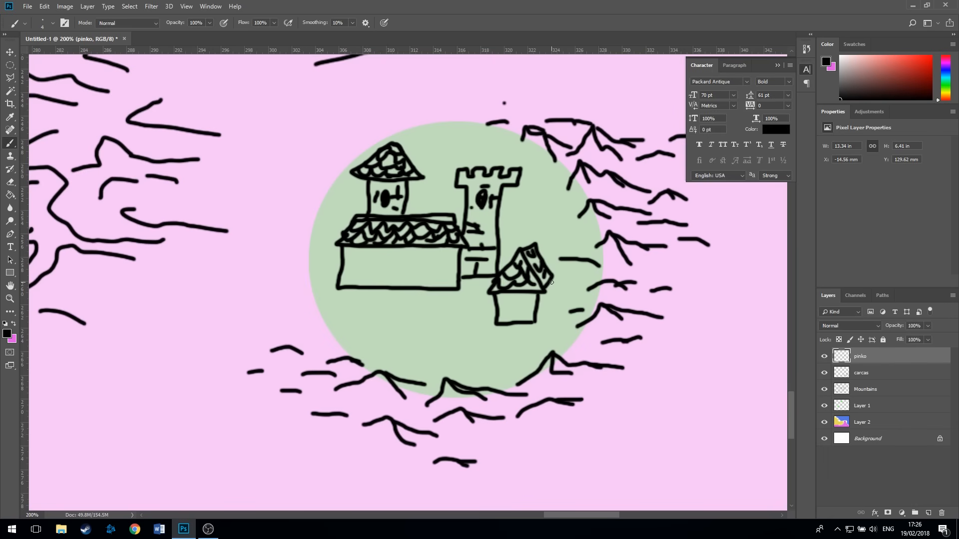
mouse_move(552, 282)
left_mouse_down()
mouse_move(524, 322)
mouse_move(531, 302)
mouse_move(541, 303)
mouse_move(496, 303)
mouse_move(498, 316)
mouse_move(507, 323)
mouse_move(521, 301)
mouse_move(513, 296)
mouse_move(519, 318)
mouse_move(500, 298)
mouse_move(551, 292)
left_mouse_up()
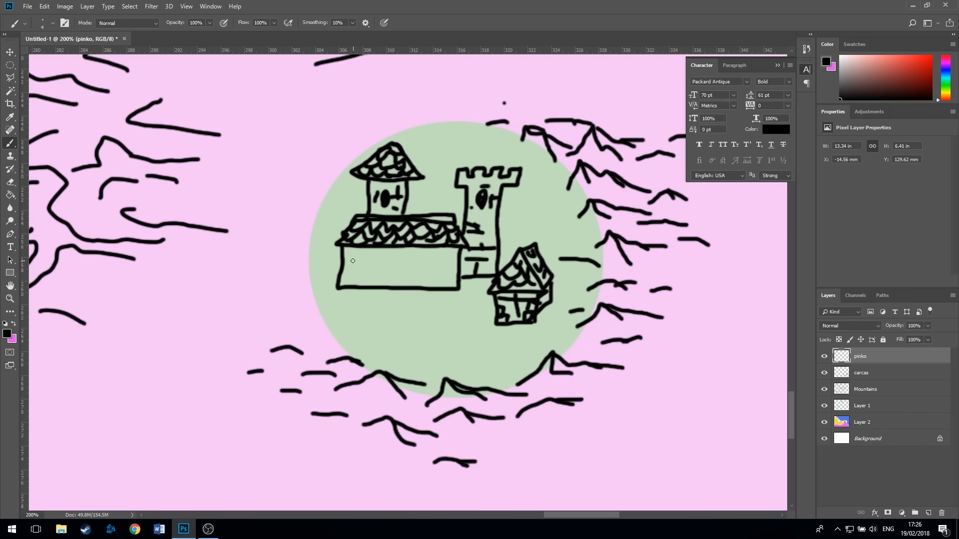
Add horizontal bands and a black arched door to the hall, and curve a double-lined moat around the castle's front.
mouse_move(342, 256)
left_mouse_down()
mouse_move(459, 264)
mouse_move(334, 265)
mouse_move(342, 254)
left_mouse_up()
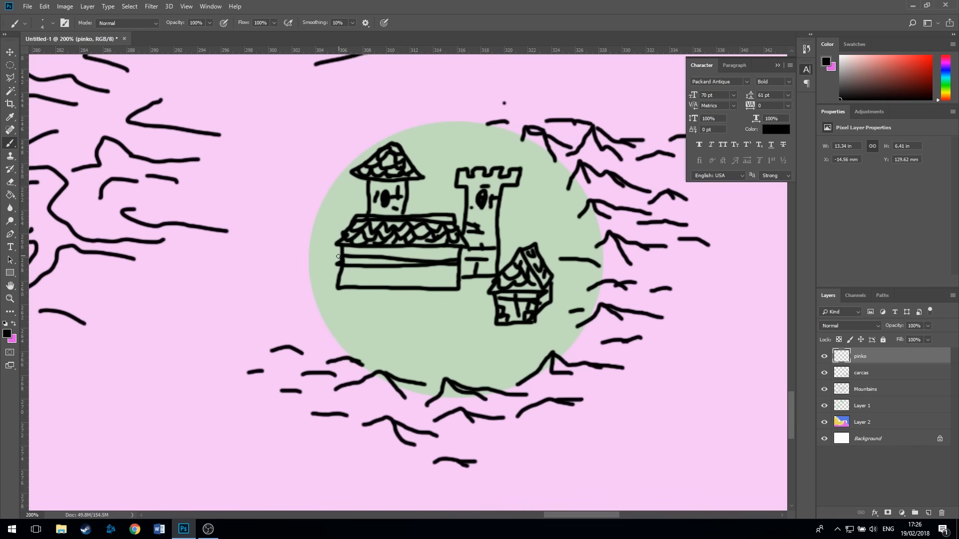
mouse_move(339, 257)
left_mouse_down()
mouse_move(323, 282)
mouse_move(343, 297)
mouse_move(462, 320)
mouse_move(552, 317)
mouse_move(561, 295)
mouse_move(548, 278)
mouse_move(562, 300)
mouse_move(563, 292)
mouse_move(561, 330)
mouse_move(445, 342)
mouse_move(346, 321)
mouse_move(309, 298)
mouse_move(300, 270)
mouse_move(337, 249)
mouse_move(318, 256)
mouse_move(324, 294)
mouse_move(314, 284)
mouse_move(323, 298)
mouse_move(446, 328)
left_mouse_up()
left_click(383, 319)
left_click_drag(457, 328, 485, 333)
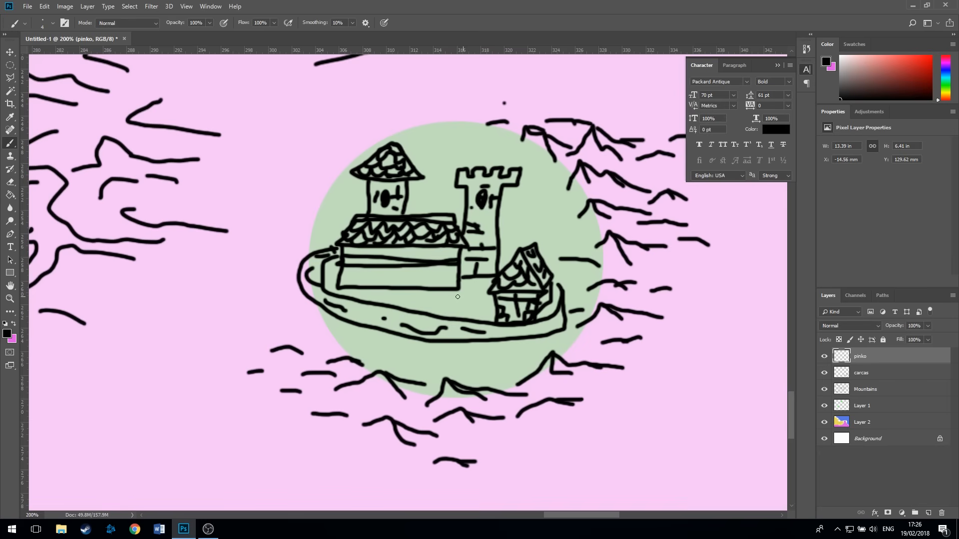
mouse_move(441, 287)
left_mouse_down()
mouse_move(433, 272)
mouse_move(428, 289)
mouse_move(437, 274)
mouse_move(439, 283)
left_mouse_up()
Draw a second tiled-roof house east of the crenellated tower, and cross the moat with a plank bridge.
mouse_move(506, 218)
left_mouse_down()
mouse_move(522, 202)
mouse_move(553, 225)
mouse_move(503, 220)
mouse_move(550, 193)
mouse_move(553, 216)
mouse_move(541, 197)
mouse_move(547, 212)
mouse_move(515, 217)
mouse_move(528, 207)
left_mouse_up()
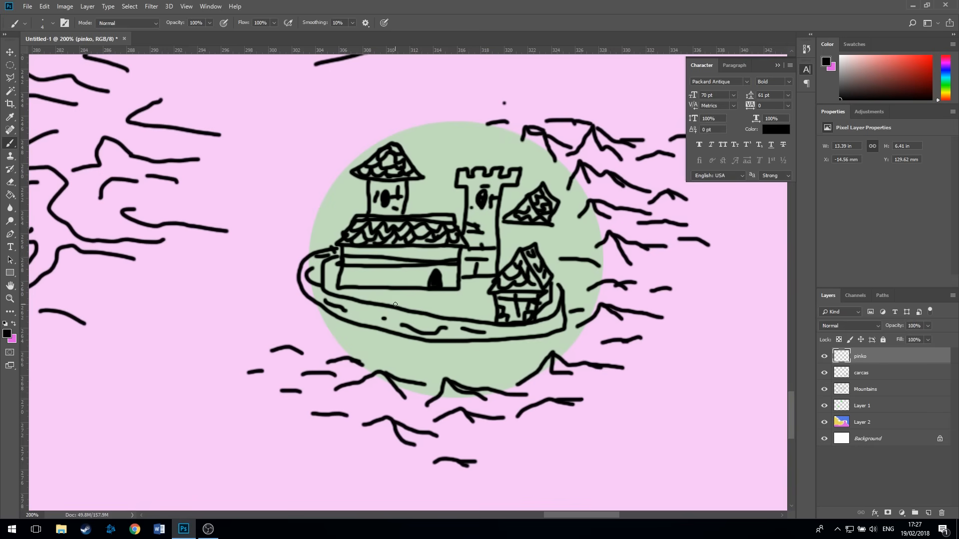
left_click_drag(381, 297, 343, 334)
mouse_move(400, 293)
left_mouse_down()
mouse_move(353, 335)
mouse_move(386, 299)
left_mouse_up()
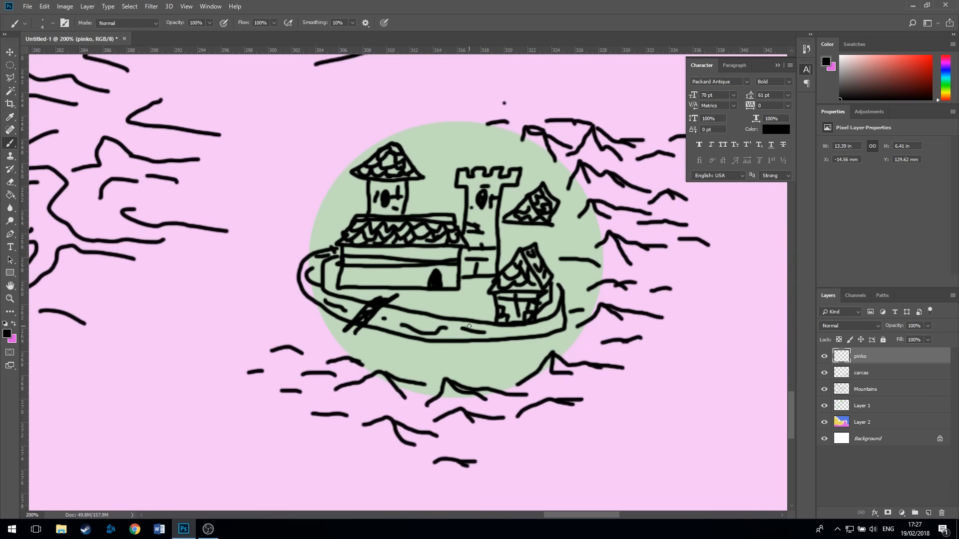
left_click_drag(501, 331, 524, 328)
left_click(453, 333)
left_click_drag(510, 226, 510, 254)
left_click_drag(546, 226, 546, 248)
left_click_drag(559, 207, 546, 260)
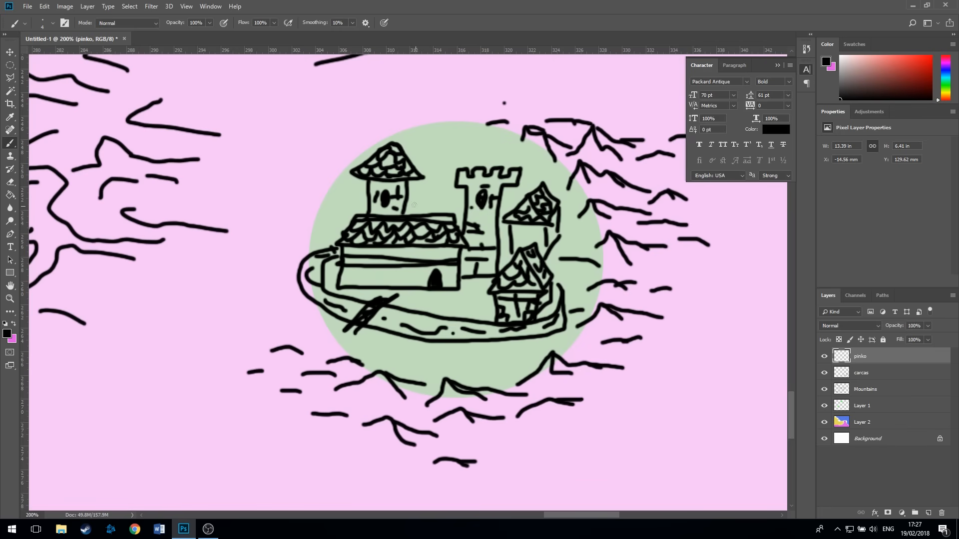
Detail the castle with a small gable between the towers, a flag on the crenellated tower, oval hall windows and a courtyard post.
mouse_move(416, 209)
left_mouse_down()
mouse_move(431, 190)
mouse_move(437, 205)
mouse_move(442, 187)
mouse_move(450, 203)
mouse_move(434, 204)
left_mouse_up()
left_click_drag(429, 200, 421, 202)
mouse_move(469, 172)
left_mouse_down()
mouse_move(467, 134)
mouse_move(470, 152)
mouse_move(477, 140)
mouse_move(497, 144)
mouse_move(496, 154)
mouse_move(466, 156)
mouse_move(534, 153)
mouse_move(500, 164)
mouse_move(486, 153)
mouse_move(491, 146)
mouse_move(515, 163)
left_mouse_up()
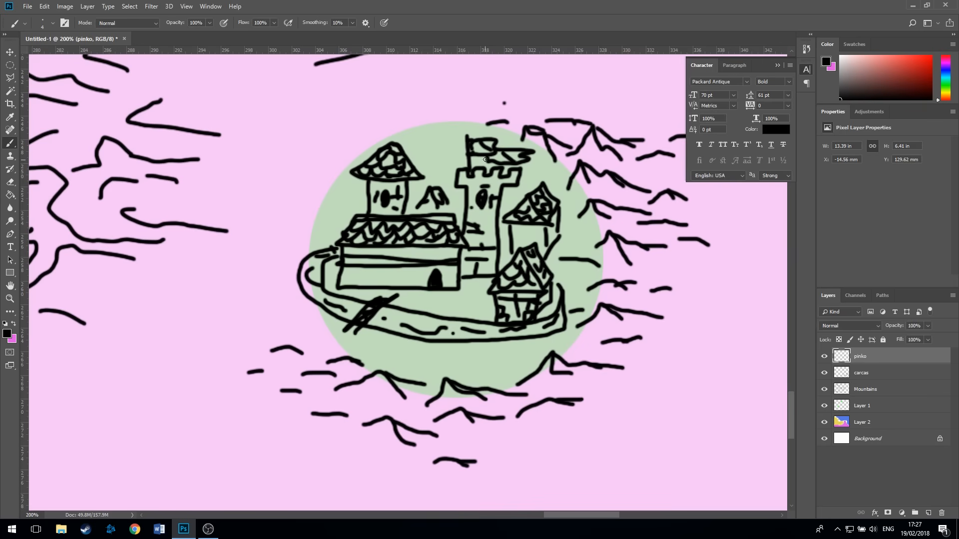
left_click_drag(469, 137, 463, 131)
mouse_move(353, 278)
left_mouse_down()
mouse_move(414, 274)
mouse_move(405, 275)
left_mouse_up()
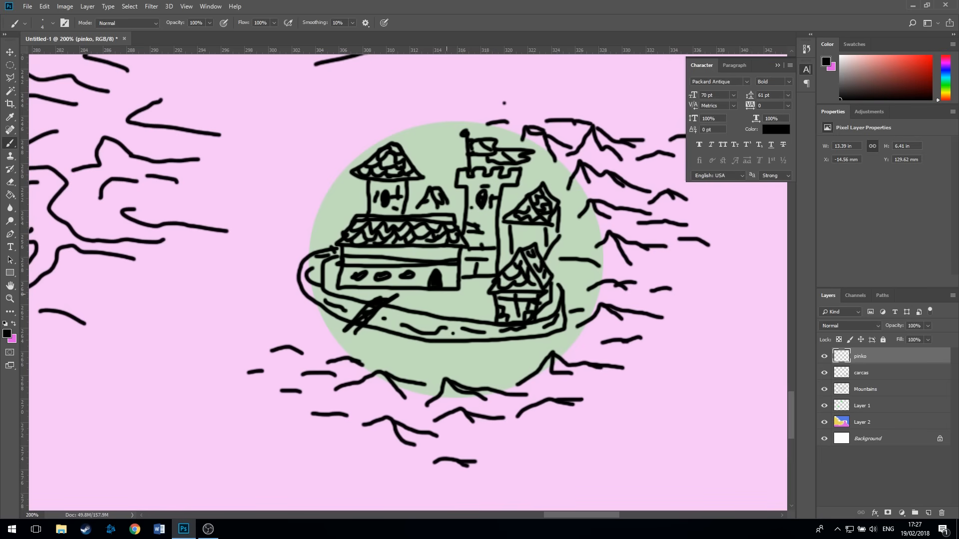
mouse_move(437, 307)
left_mouse_down()
mouse_move(476, 310)
mouse_move(446, 306)
mouse_move(449, 277)
mouse_move(473, 282)
mouse_move(447, 278)
mouse_move(471, 279)
mouse_move(450, 279)
mouse_move(448, 302)
mouse_move(462, 309)
mouse_move(437, 307)
mouse_move(467, 283)
mouse_move(454, 313)
mouse_move(476, 308)
mouse_move(427, 308)
mouse_move(460, 308)
left_mouse_up()
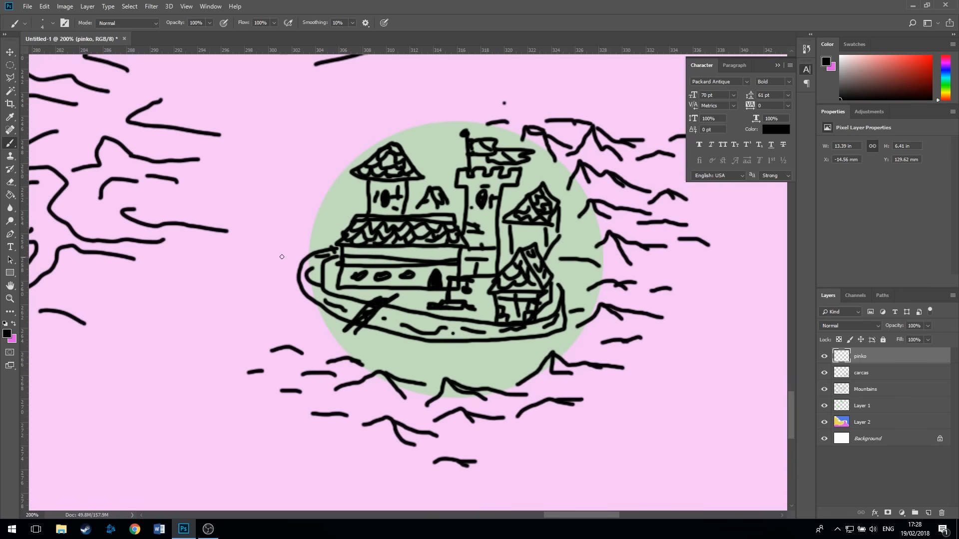
Draw blocky rock outlines with short inner strokes along the west side of the castle.
mouse_move(312, 248)
left_mouse_down()
mouse_move(268, 248)
mouse_move(246, 291)
mouse_move(230, 292)
mouse_move(221, 324)
left_mouse_up()
left_click_drag(250, 330, 287, 332)
mouse_move(277, 297)
left_mouse_down()
mouse_move(283, 311)
mouse_move(243, 316)
mouse_move(232, 335)
mouse_move(177, 337)
mouse_move(197, 383)
mouse_move(210, 382)
left_mouse_up()
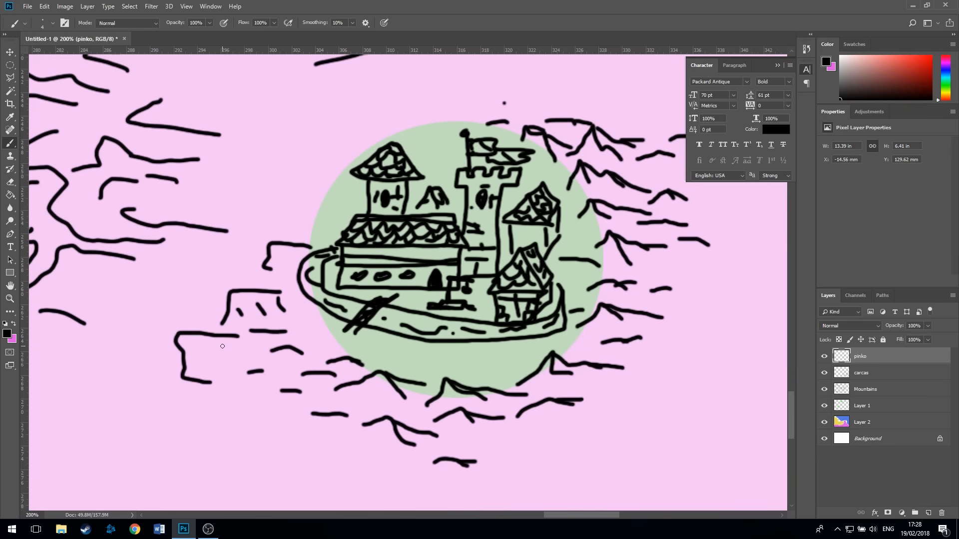
left_click_drag(221, 345, 222, 363)
left_click_drag(199, 344, 200, 355)
mouse_move(348, 197)
left_mouse_down()
mouse_move(310, 195)
mouse_move(309, 233)
mouse_move(328, 232)
mouse_move(259, 200)
mouse_move(265, 226)
left_mouse_up()
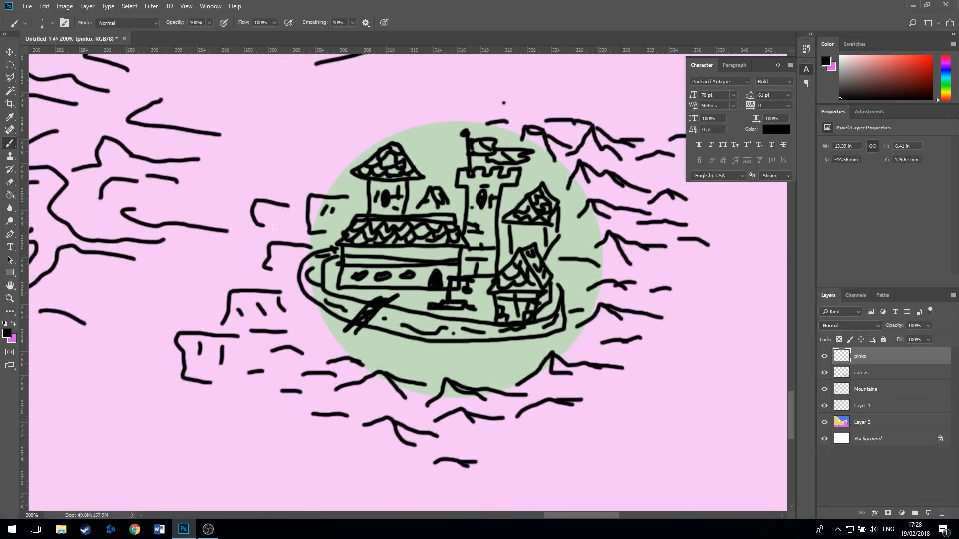
left_click(269, 216)
left_click(278, 218)
Check the whole map's line art with Layer 1 and Layer 2 hidden, and show both layers again.
key("ctrl+0")
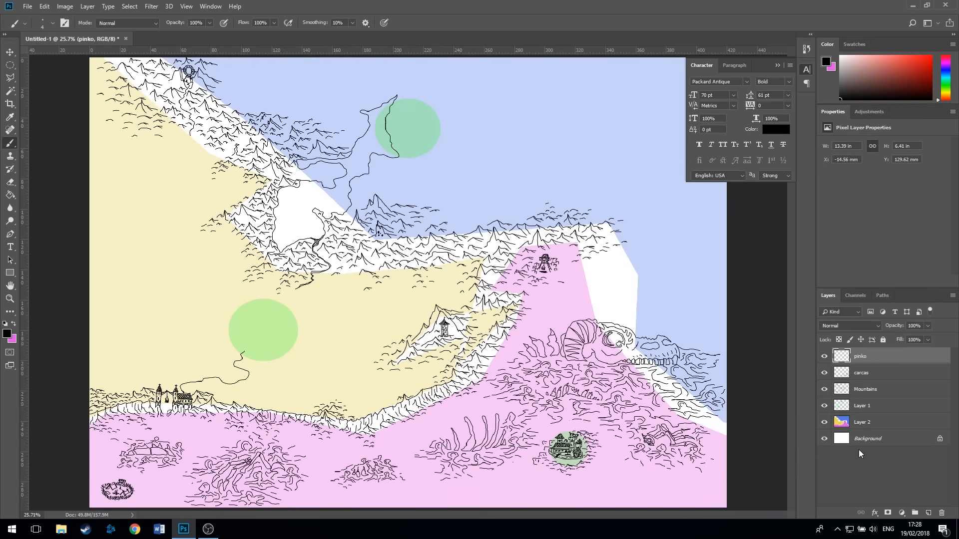
left_click(825, 408)
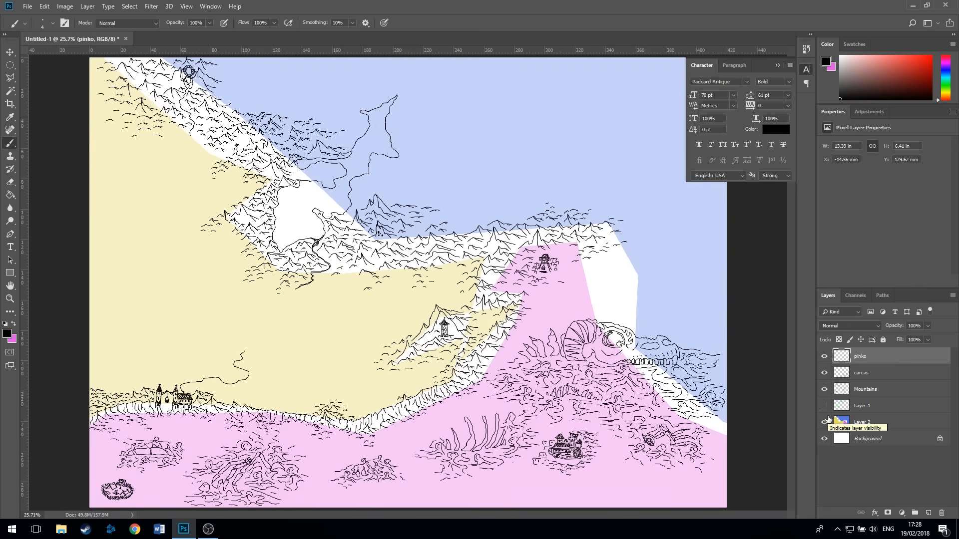
left_click(825, 422)
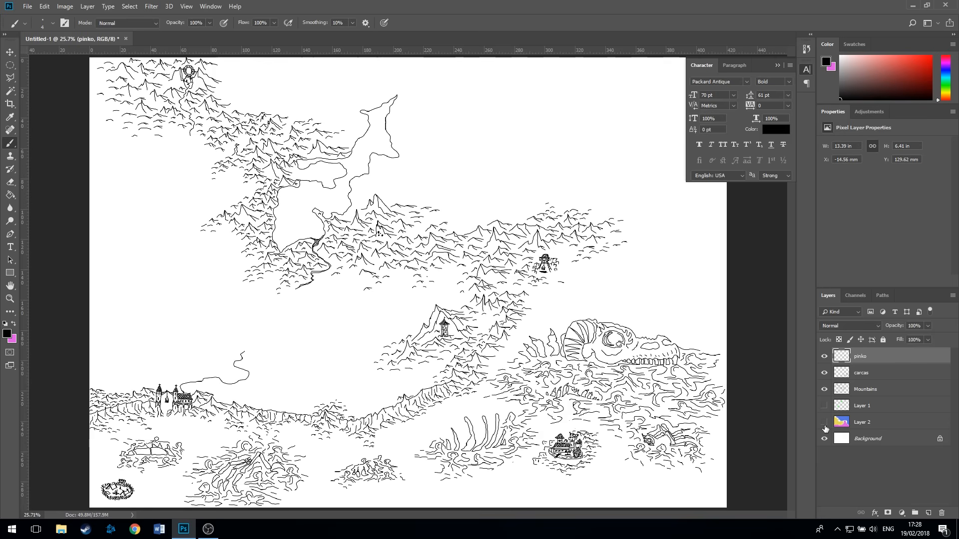
left_click(824, 423)
left_click(825, 406)
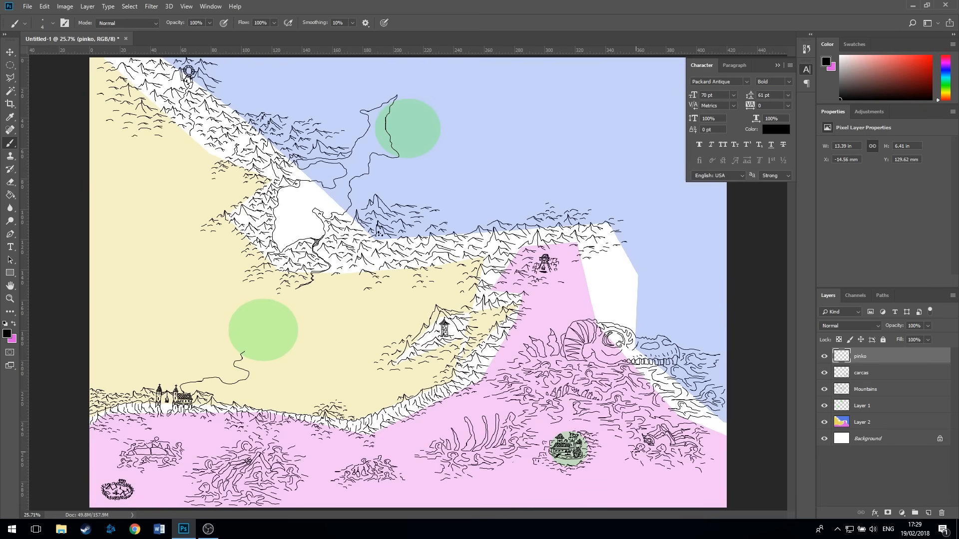
Draw a winding road from the cliff below the twin-towered church southeast to the big carcass in the pink region.
key("ctrl+plus")
key("ctrl+plus")
key("ctrl+plus")
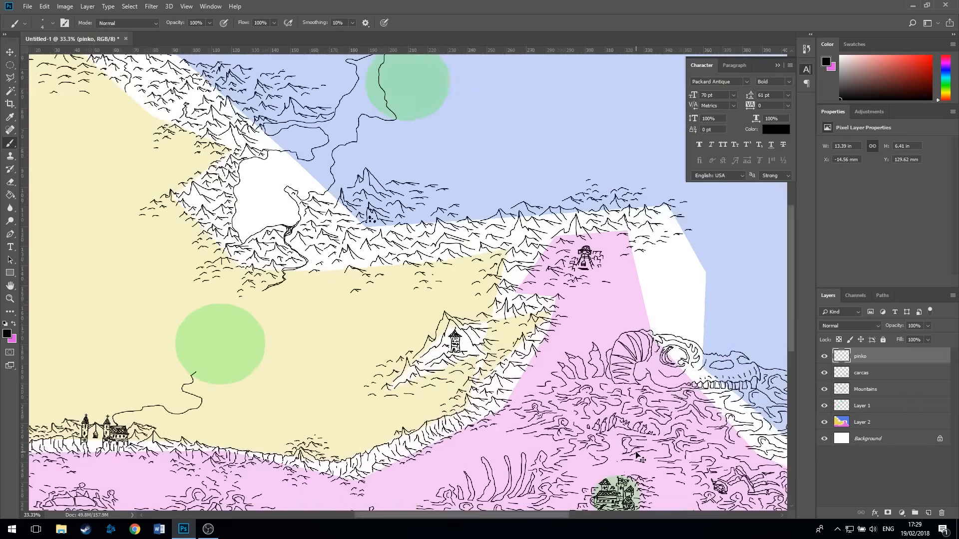
left_click_drag(490, 450, 476, 110)
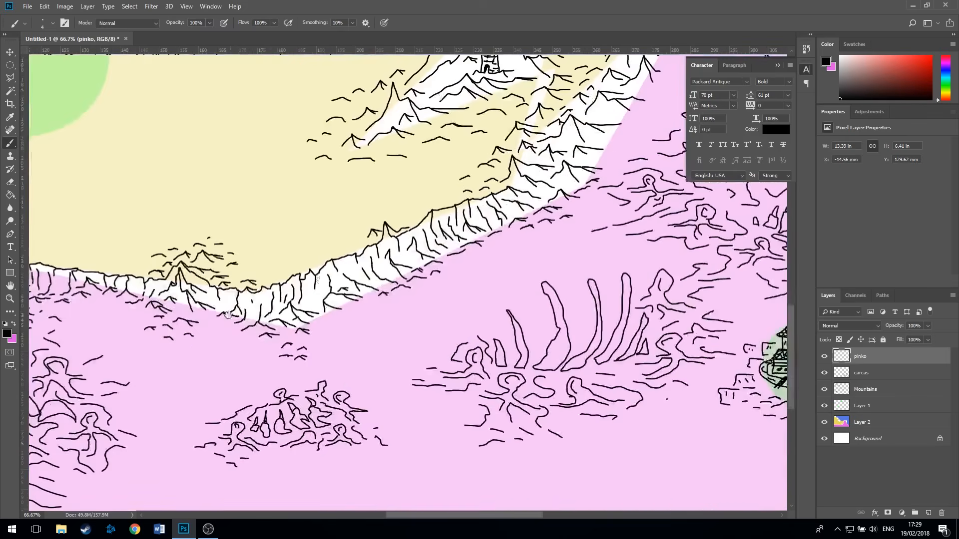
left_click_drag(60, 299, 348, 222)
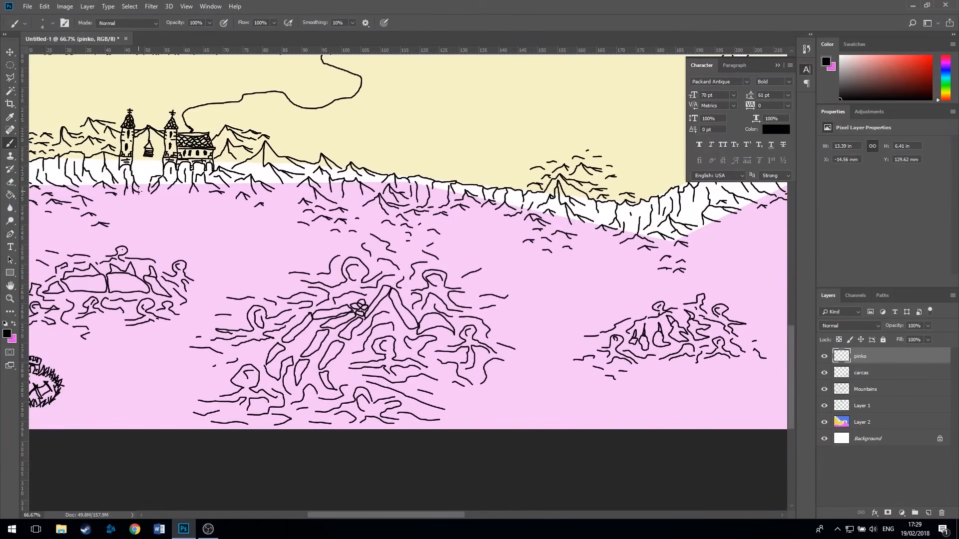
mouse_move(142, 194)
left_mouse_down()
mouse_move(135, 204)
mouse_move(209, 210)
mouse_move(342, 245)
left_mouse_up()
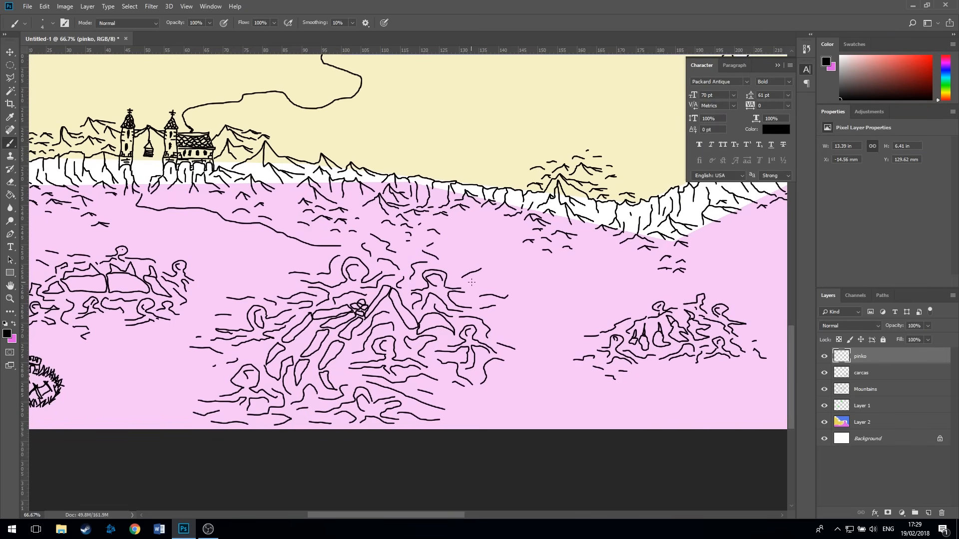
Continue the road from east of the big carcass past the small carcass to the upright ribs, adding small hill strokes beneath it.
mouse_move(509, 278)
left_mouse_down()
mouse_move(604, 270)
mouse_move(757, 296)
left_mouse_up()
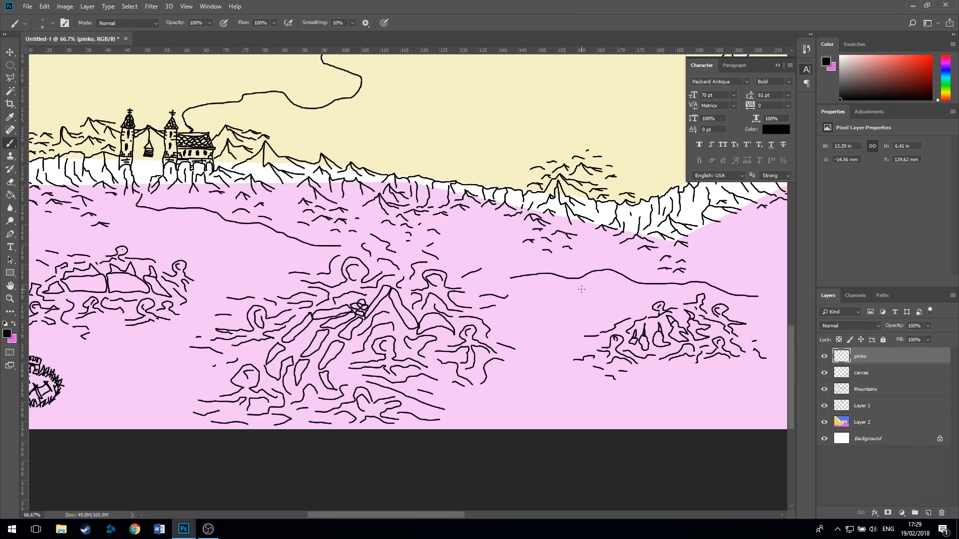
mouse_move(582, 290)
left_mouse_down()
mouse_move(617, 289)
mouse_move(601, 310)
left_mouse_up()
left_click_drag(690, 297, 337, 298)
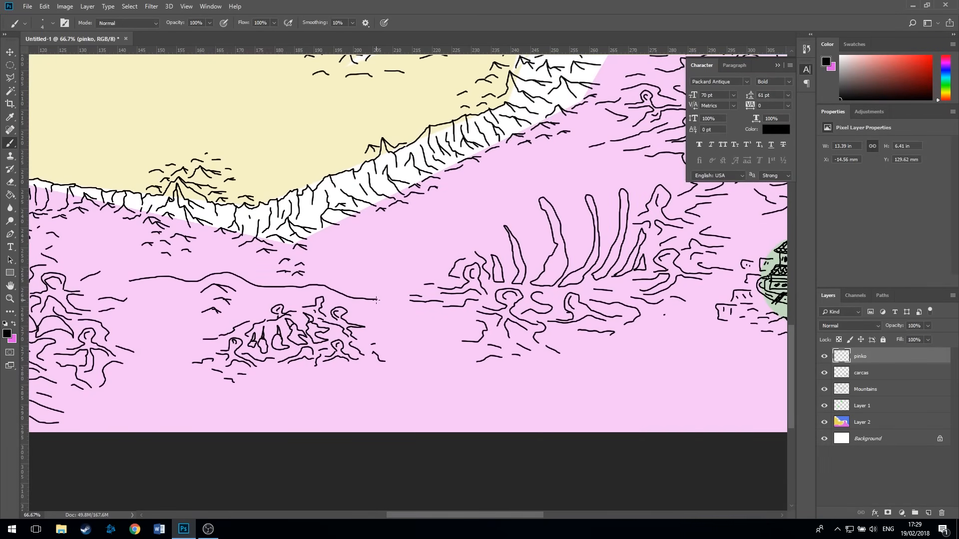
left_click_drag(377, 299, 400, 299)
Draw a road stretch from the upright ribs to the moated castle, replacing the first straight stroke with one curving down to the bridge.
mouse_move(675, 293)
left_mouse_down()
mouse_move(480, 315)
mouse_move(569, 296)
mouse_move(603, 313)
left_mouse_up()
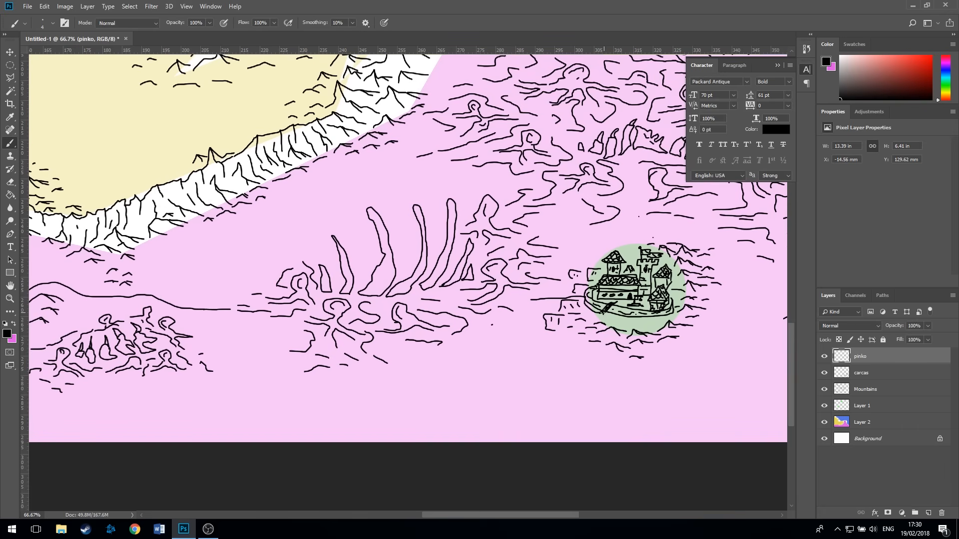
key("ctrl+z")
left_click_drag(568, 313, 508, 303)
left_click_drag(601, 313, 605, 311)
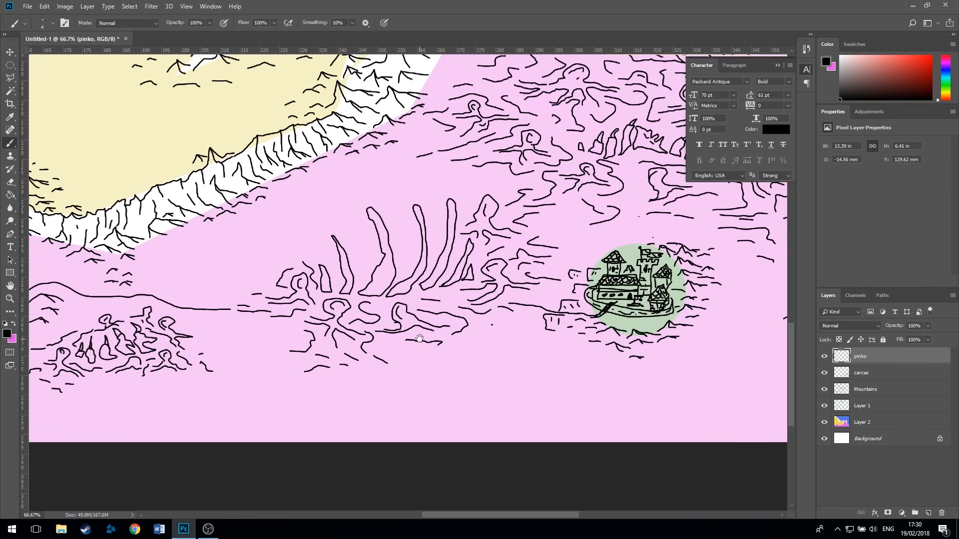
Examine the pink region's artwork from the road and tent camp across to the horned skull and mine headframe.
left_click_drag(583, 381, 740, 342)
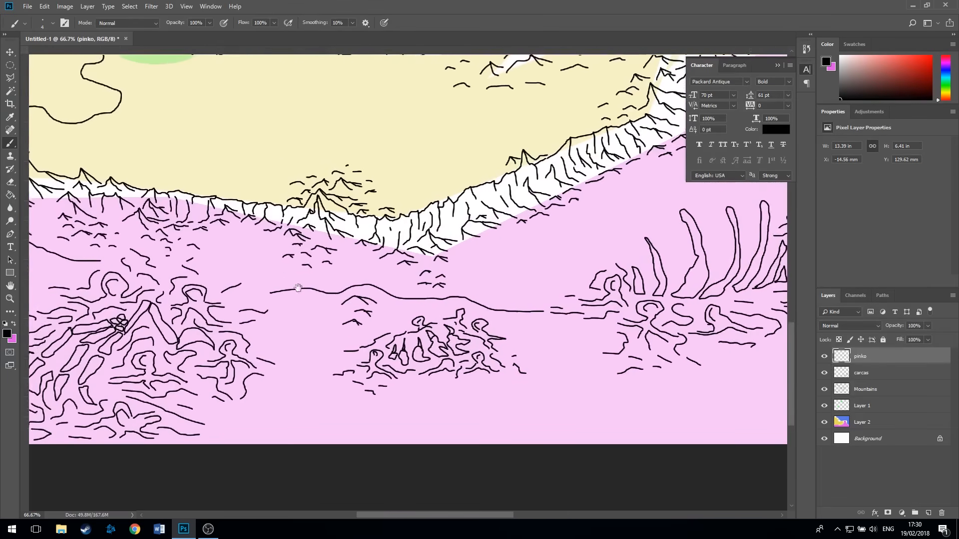
left_click_drag(287, 276, 590, 366)
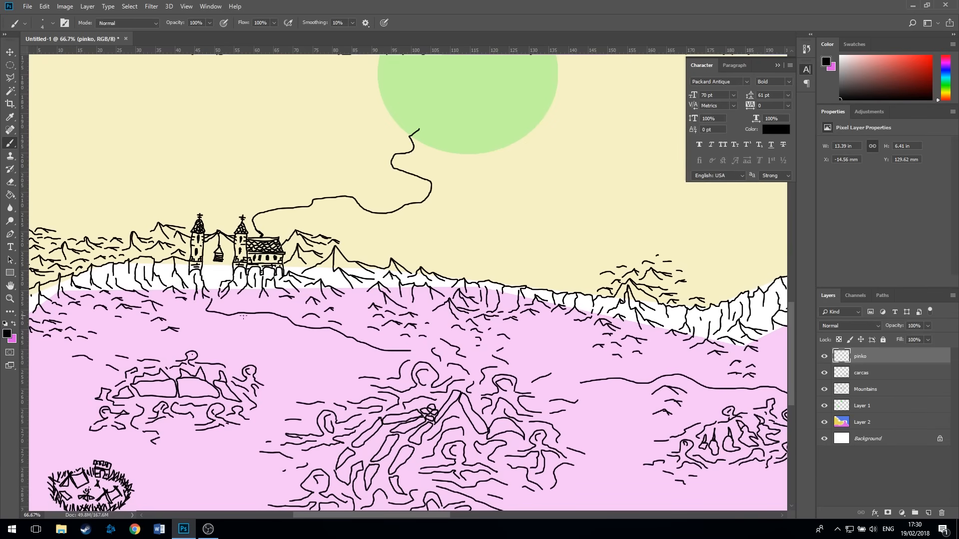
left_click_drag(510, 340, 574, 271)
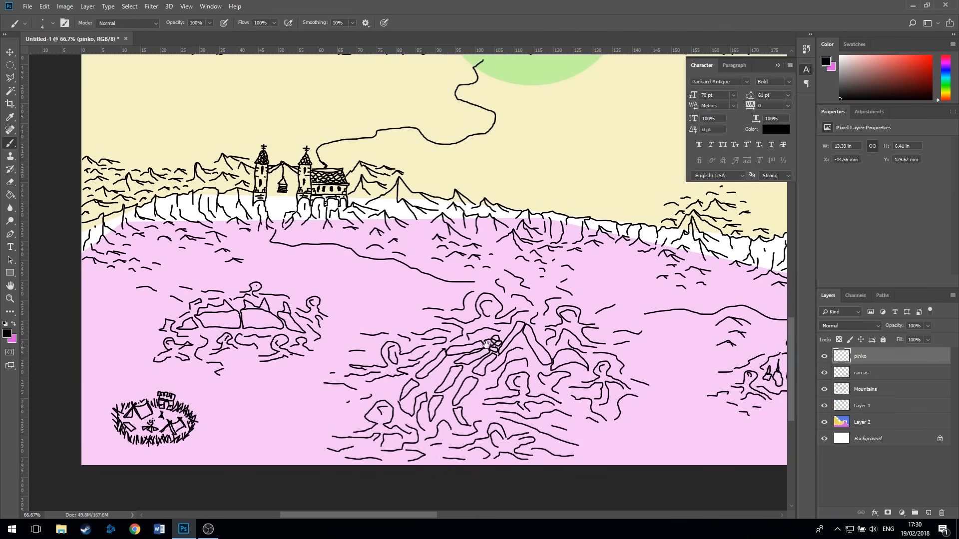
left_click_drag(487, 345, 177, 358)
left_click_drag(537, 314, 251, 349)
left_click_drag(492, 327, 240, 456)
left_click_drag(441, 205, 359, 319)
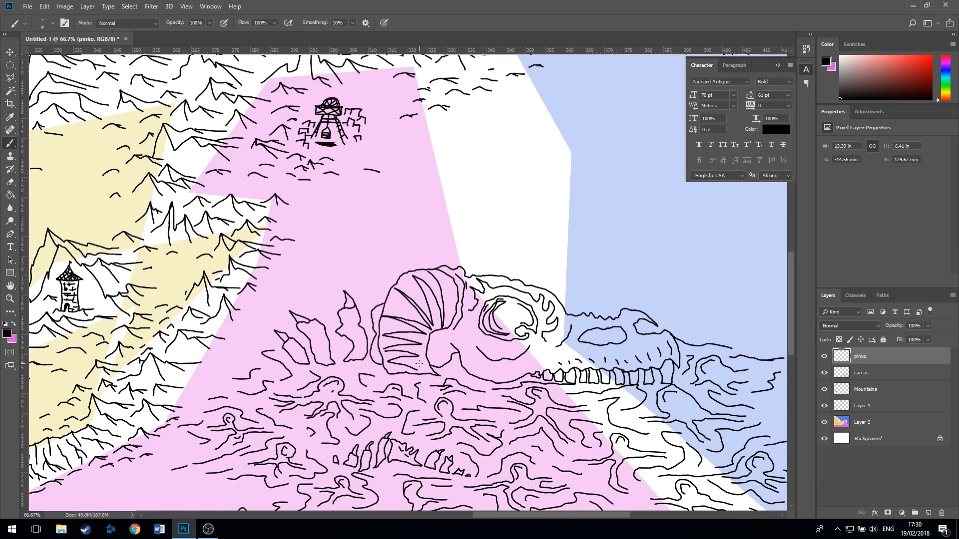
mouse_move(445, 196)
left_mouse_down()
mouse_move(340, 330)
mouse_move(474, 256)
mouse_move(423, 247)
left_mouse_up()
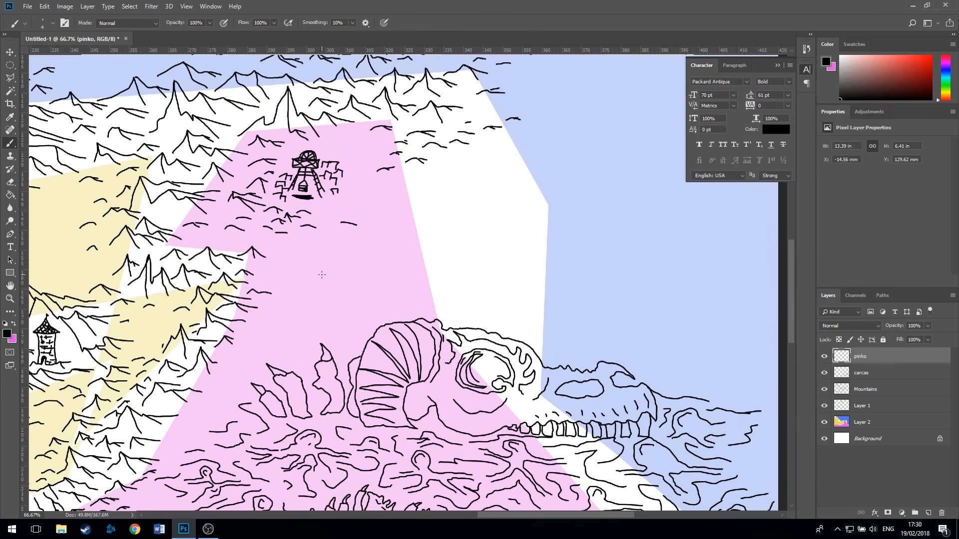
On the Mountains layer, draw a few small peaks with long eastern slopes in the open pink area south of the mine headframe.
key("ctrl+plus")
key("ctrl+plus")
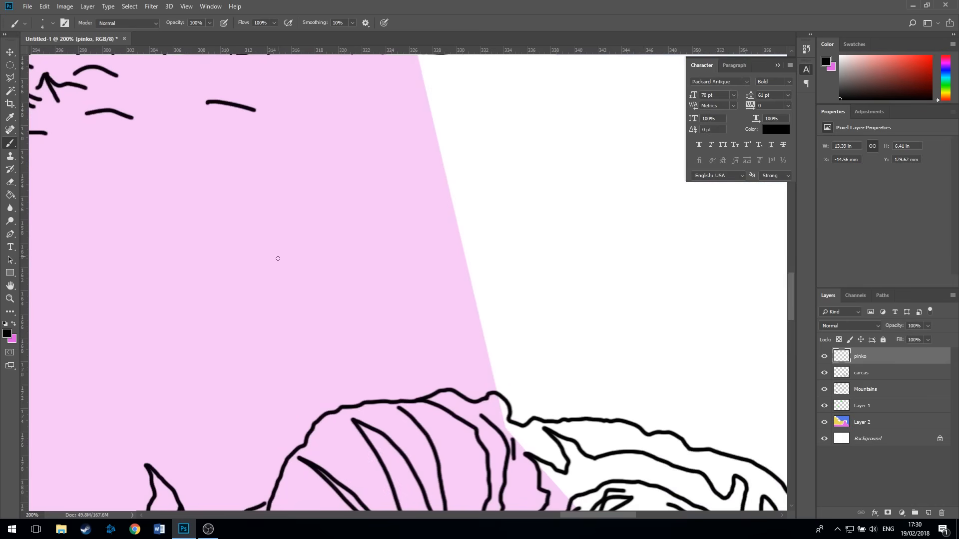
left_click_drag(220, 276, 504, 298)
left_click(867, 388)
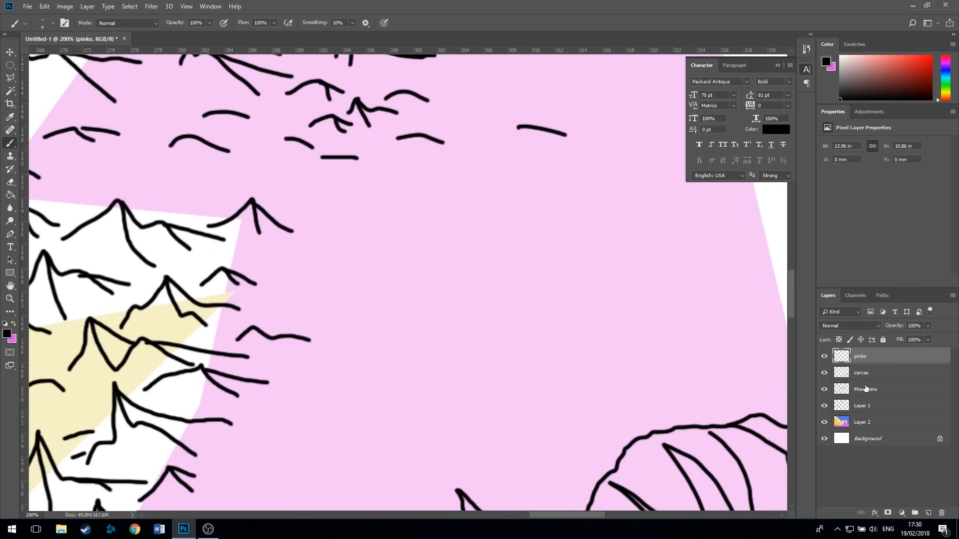
mouse_move(295, 281)
left_mouse_down()
mouse_move(330, 259)
mouse_move(383, 284)
left_mouse_up()
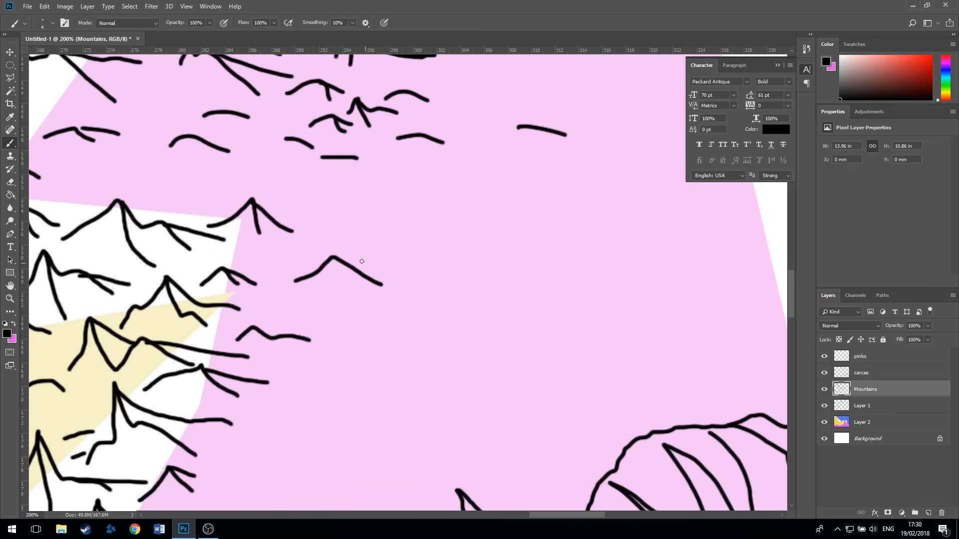
mouse_move(335, 256)
left_mouse_down()
mouse_move(422, 274)
mouse_move(449, 249)
mouse_move(485, 264)
mouse_move(505, 258)
left_mouse_up()
mouse_move(350, 231)
left_mouse_down()
mouse_move(382, 205)
mouse_move(463, 234)
left_mouse_up()
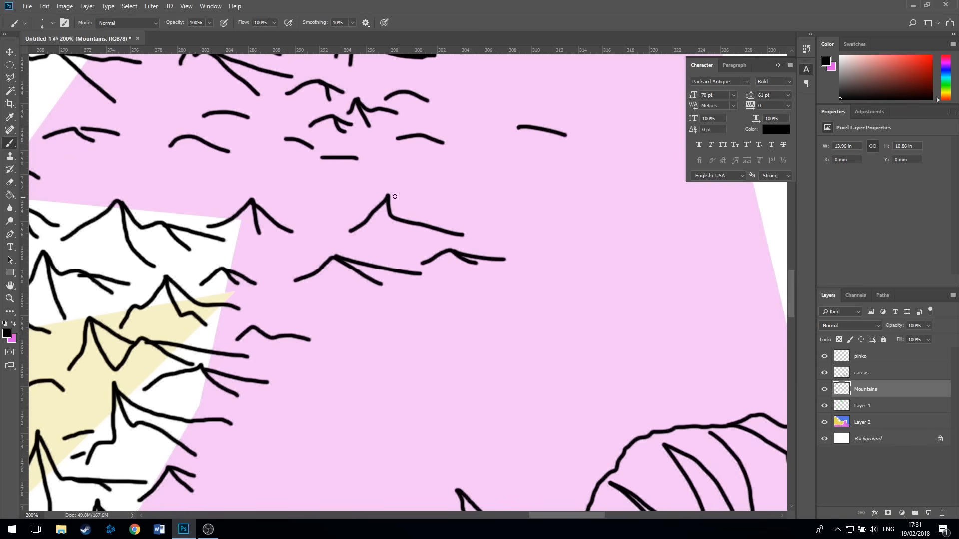
left_click_drag(388, 195, 490, 211)
Scatter low hills and short curved strokes around the new peaks, reaching down towards the horned skull.
mouse_move(541, 249)
left_mouse_down()
mouse_move(588, 238)
mouse_move(608, 246)
mouse_move(581, 235)
mouse_move(640, 243)
left_mouse_up()
left_click_drag(395, 317, 483, 308)
left_click_drag(556, 291, 627, 305)
left_click(703, 287)
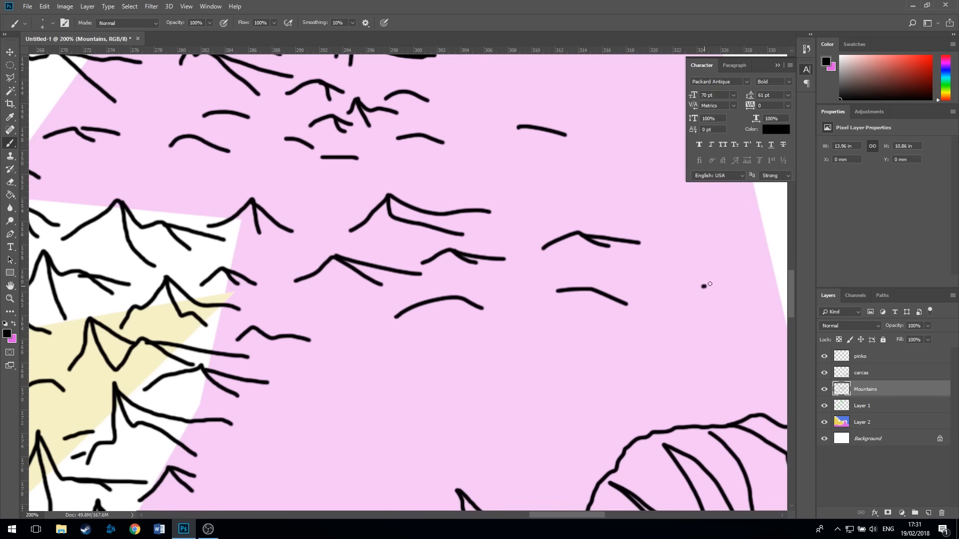
left_click_drag(710, 284, 749, 280)
left_click_drag(552, 199, 606, 196)
mouse_move(316, 370)
left_mouse_down()
mouse_move(366, 357)
mouse_move(553, 390)
left_mouse_up()
left_click_drag(284, 428, 348, 425)
left_click_drag(266, 451, 295, 452)
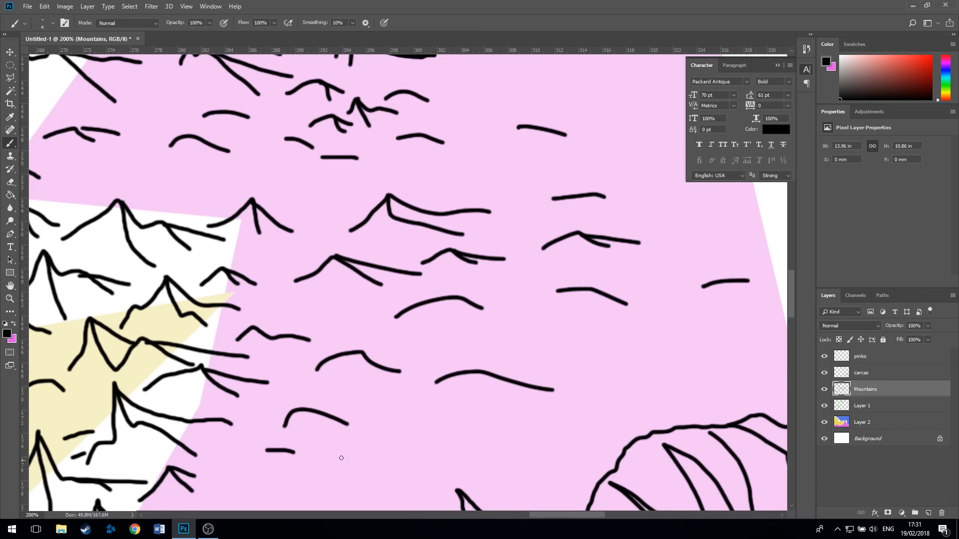
left_click_drag(532, 349, 554, 350)
left_click_drag(626, 349, 680, 354)
Add short hill strokes southeast of the mine headframe, along the pink region's border with the white area.
scroll(428, 334, "right", 10)
scroll(428, 334, "up", 3)
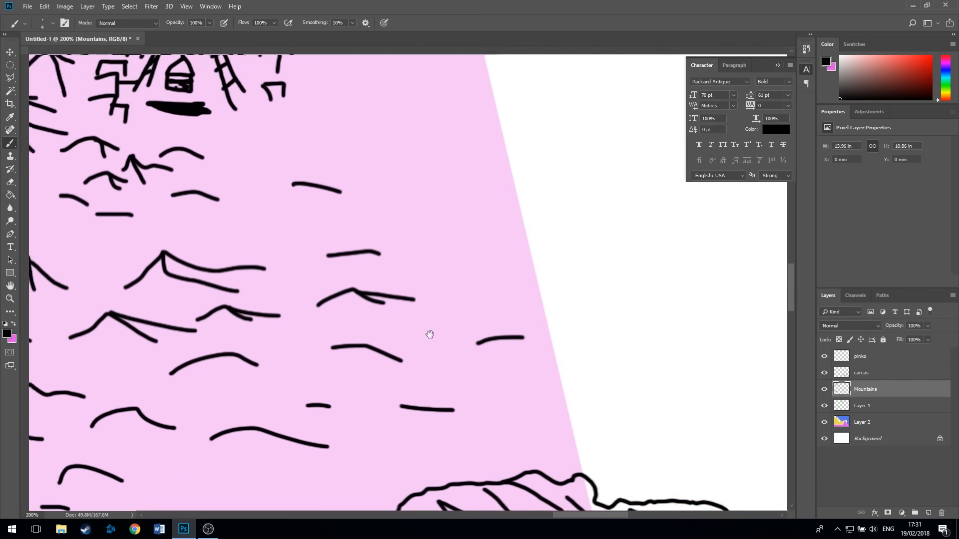
left_click_drag(444, 337, 520, 344)
mouse_move(370, 233)
left_mouse_down()
mouse_move(452, 443)
mouse_move(341, 373)
left_mouse_up()
mouse_move(369, 294)
left_mouse_down()
mouse_move(430, 289)
mouse_move(443, 301)
left_mouse_up()
left_click_drag(374, 344, 405, 348)
left_click_drag(300, 366, 319, 368)
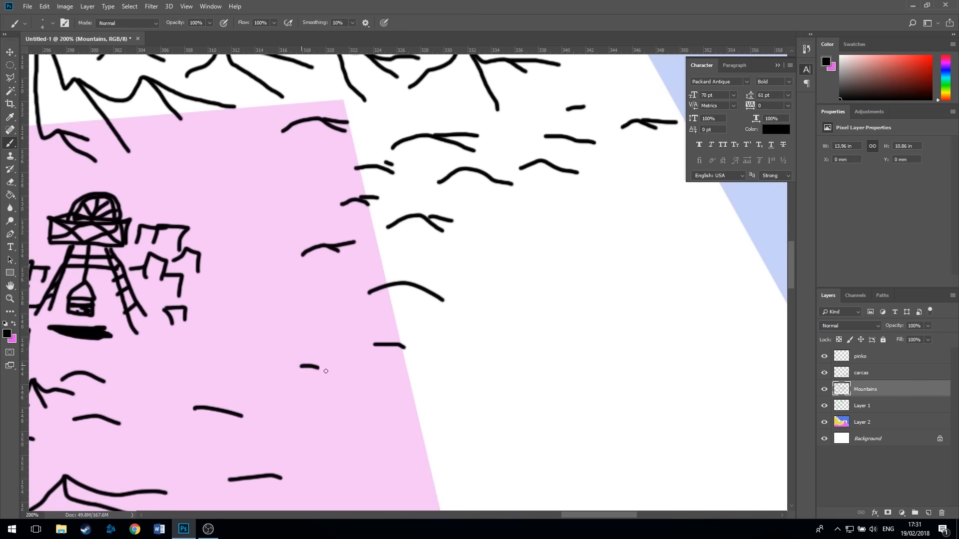
Examine the map's eastern side, from the white border strip up to the empty blue region.
left_click_drag(545, 315, 353, 272)
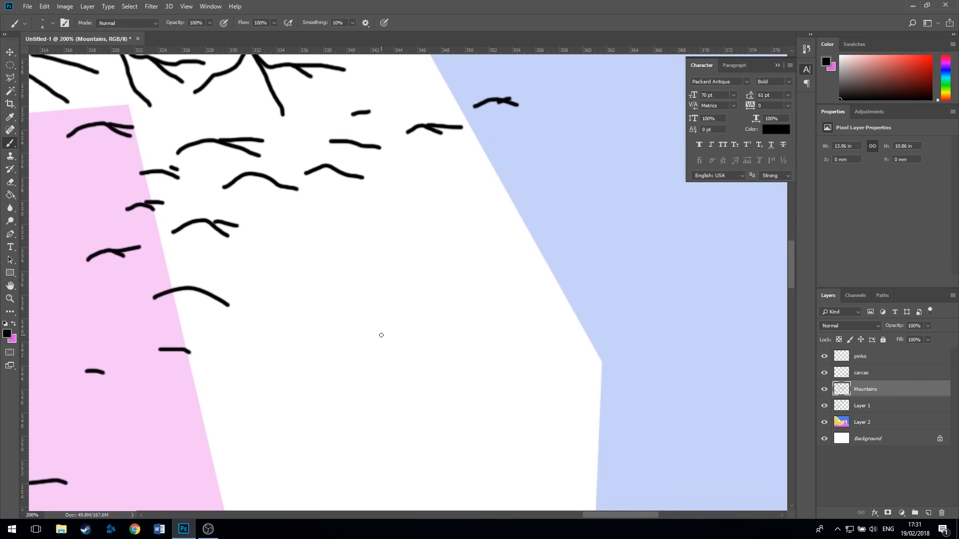
left_click_drag(407, 328, 405, 182)
key("ctrl+minus")
key("ctrl+minus")
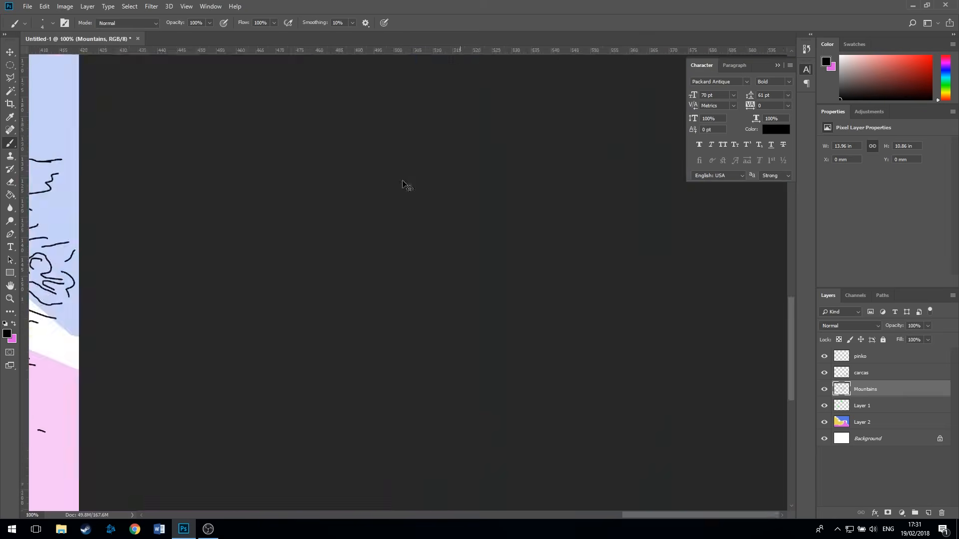
key("ctrl+minus")
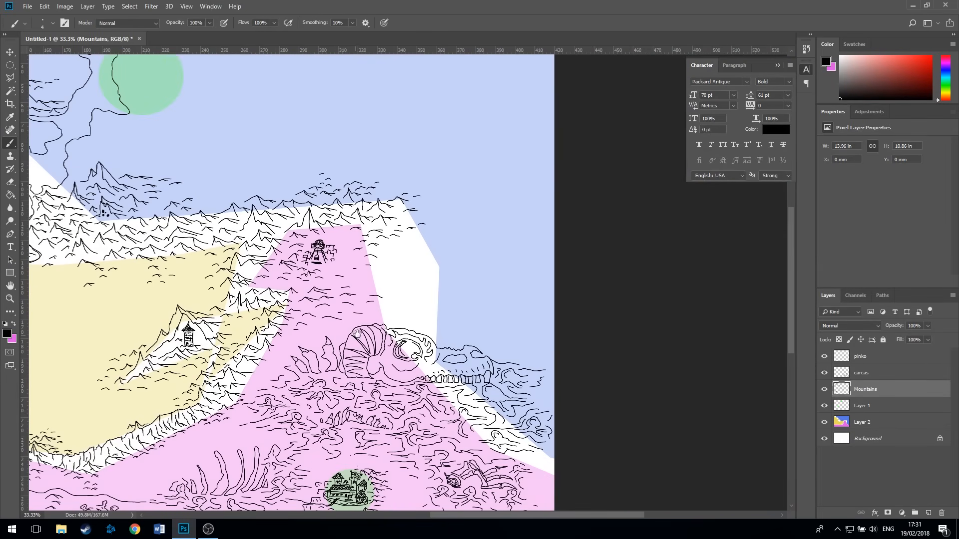
left_click_drag(356, 336, 430, 452)
key("ctrl+r")
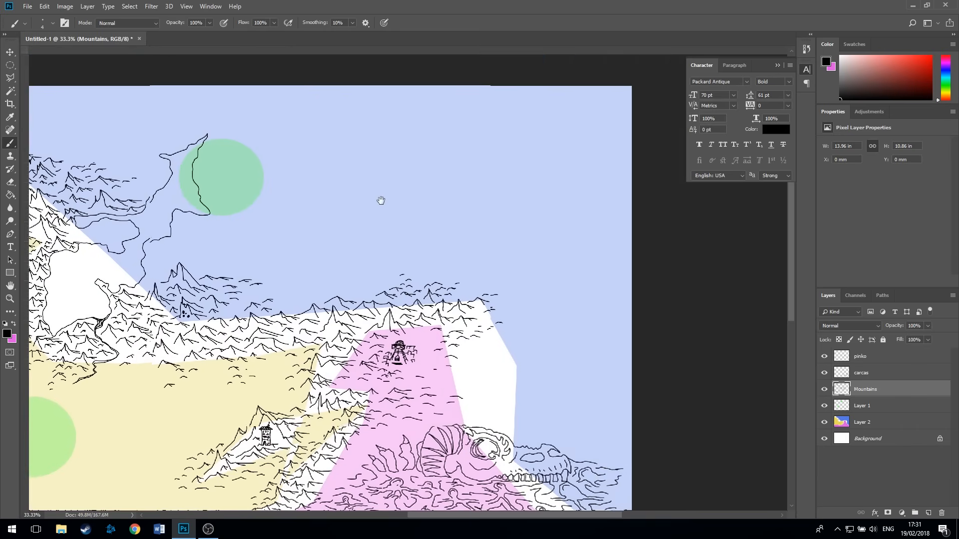
left_click_drag(381, 201, 439, 188)
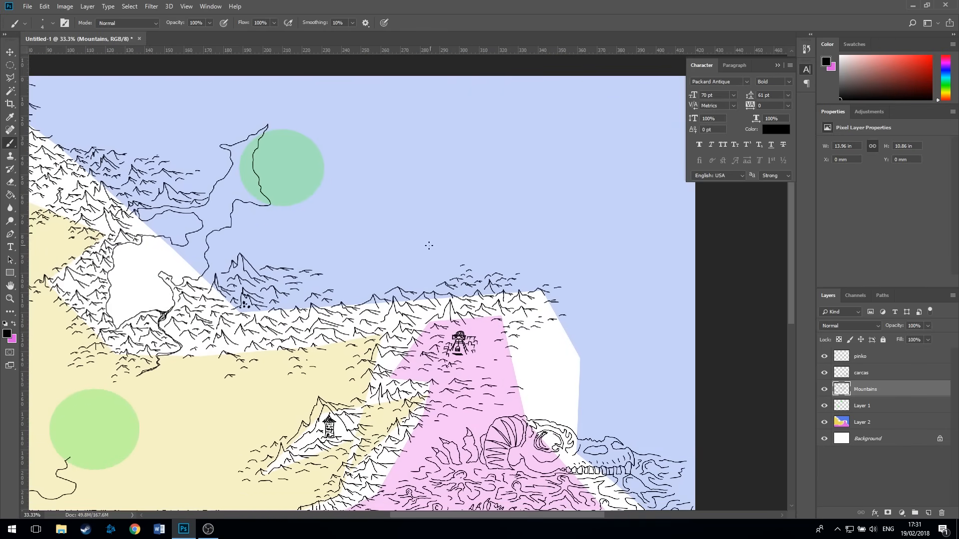
left_click_drag(500, 165, 429, 203)
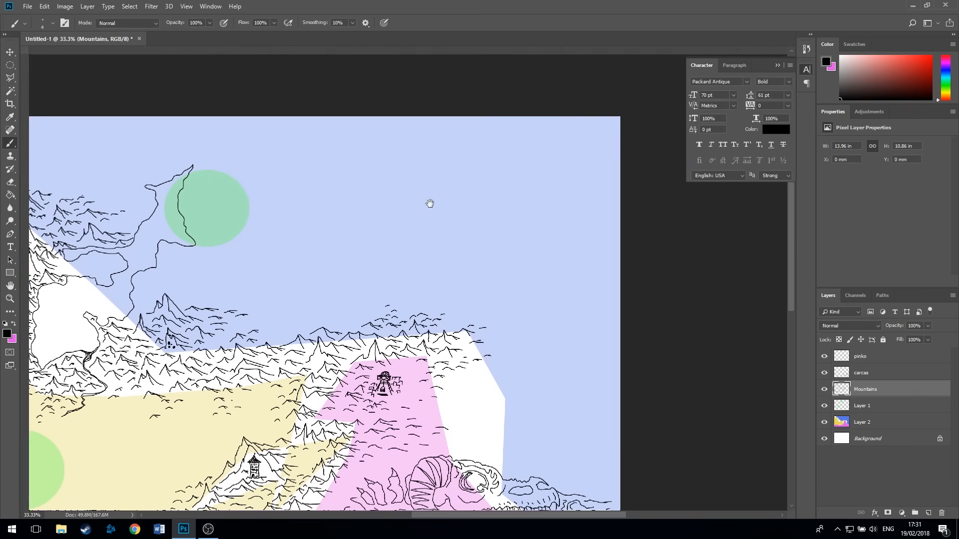
Add a new layer above the pinko layer and switch the display to full screen with the menu bar.
left_click(885, 358)
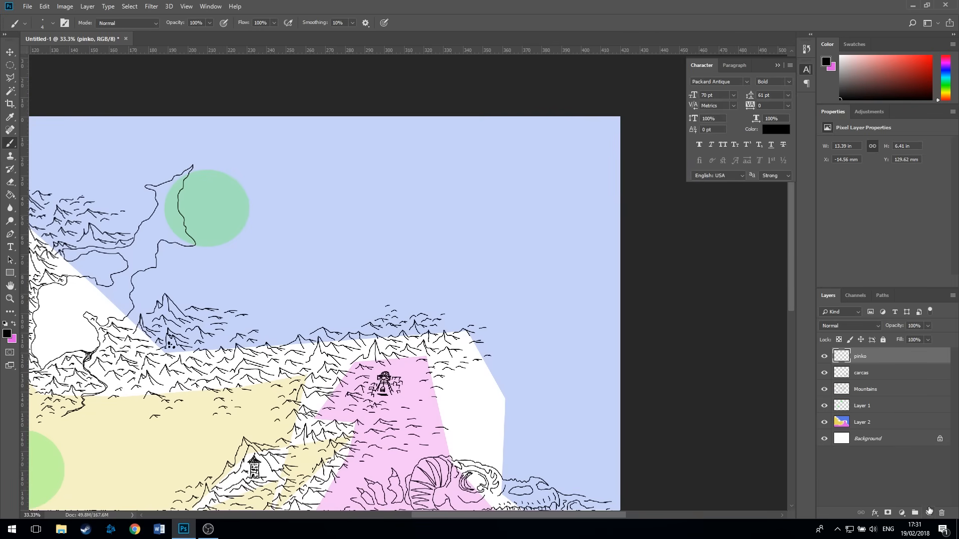
left_click(928, 512)
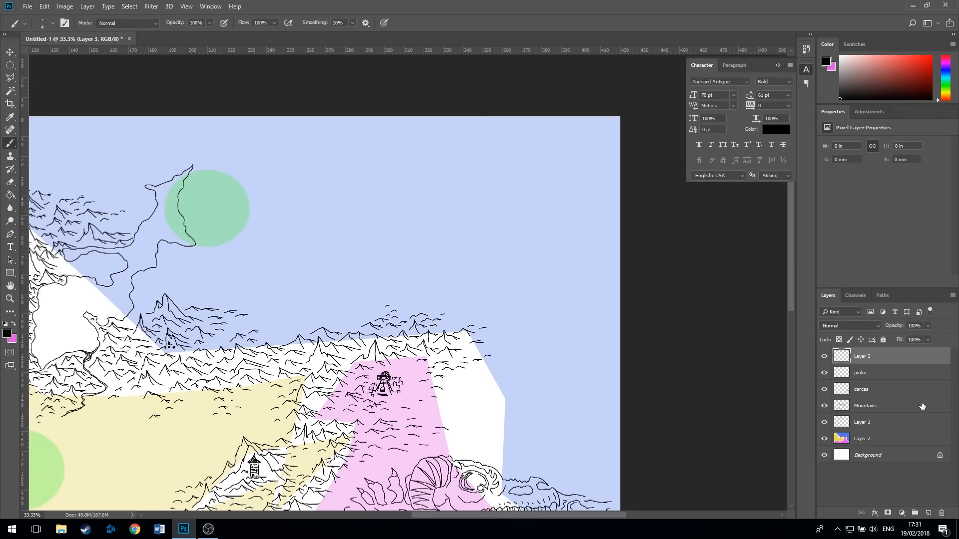
key("f")
key("f")
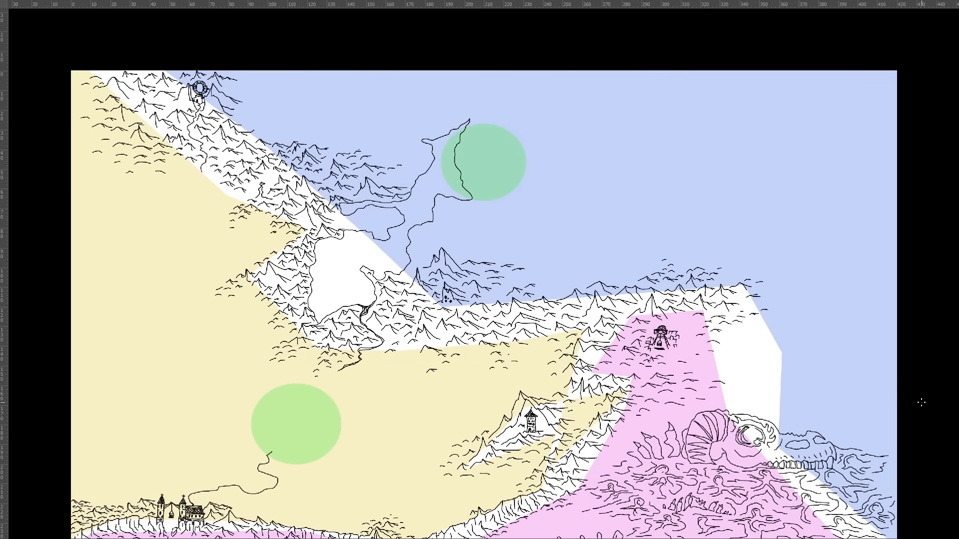
key("f")
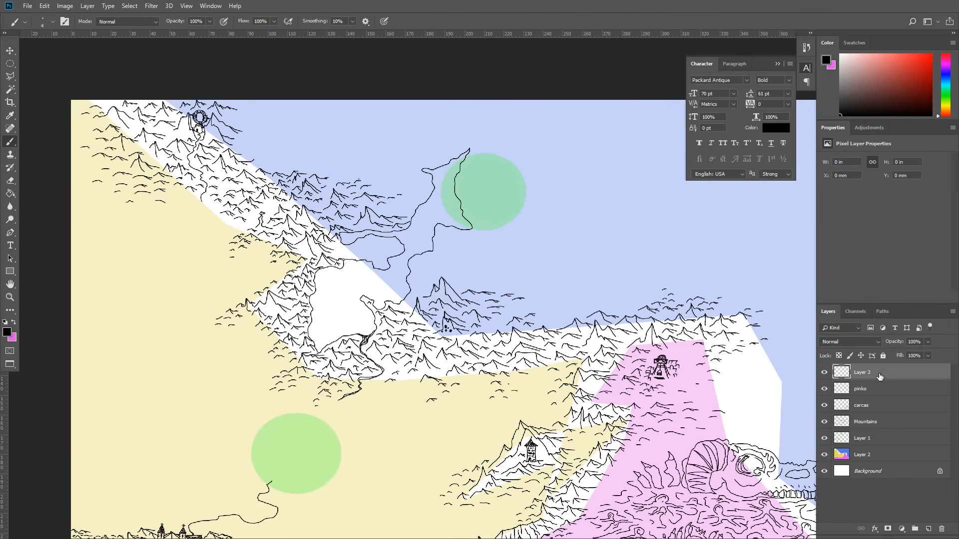
Rename the new layer as Fjords.
double_click(863, 373)
type("Fiords")
key("Return")
Draw jagged, branching fjord coastlines running southwest from the map's northeast corner into the blue region, including the large landmass between them.
left_click_drag(604, 155, 323, 217)
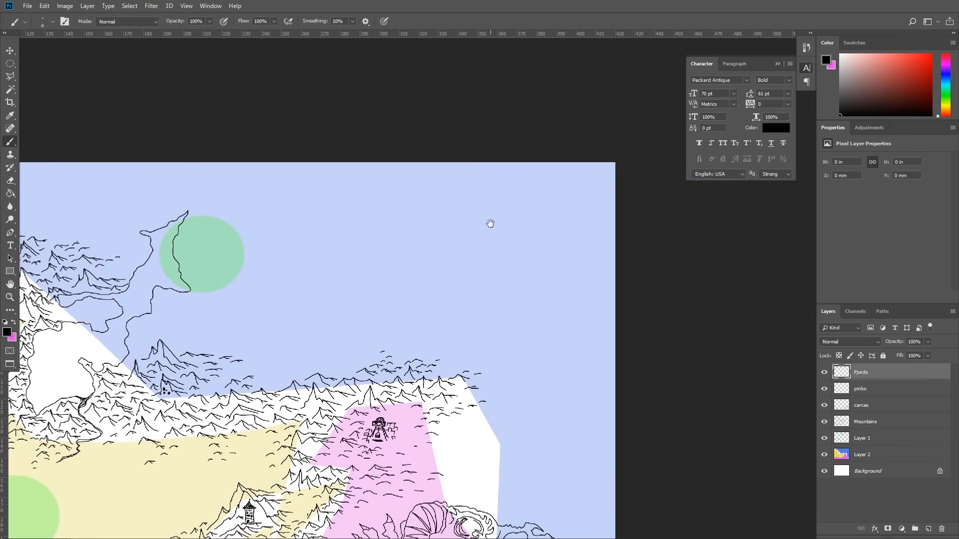
key("ctrl+plus")
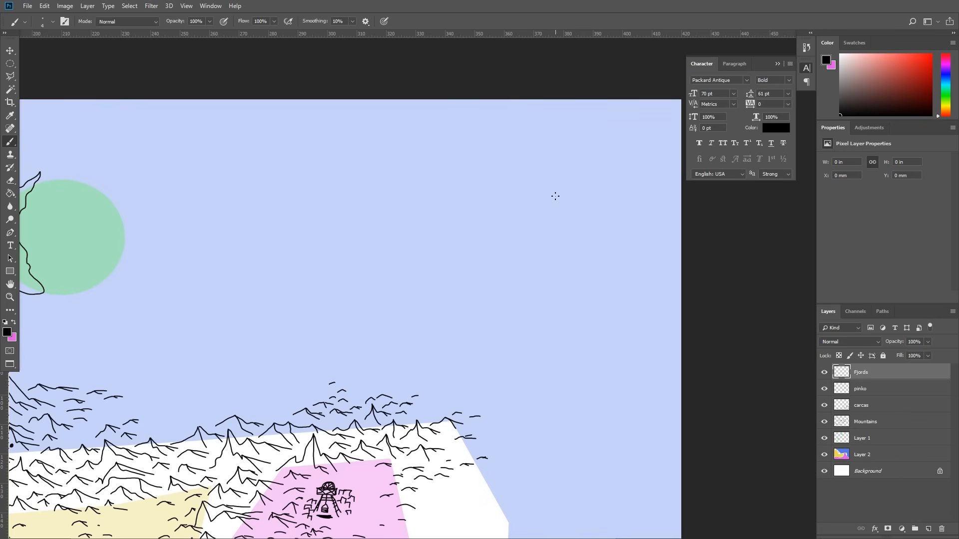
left_click_drag(249, 192, 332, 167)
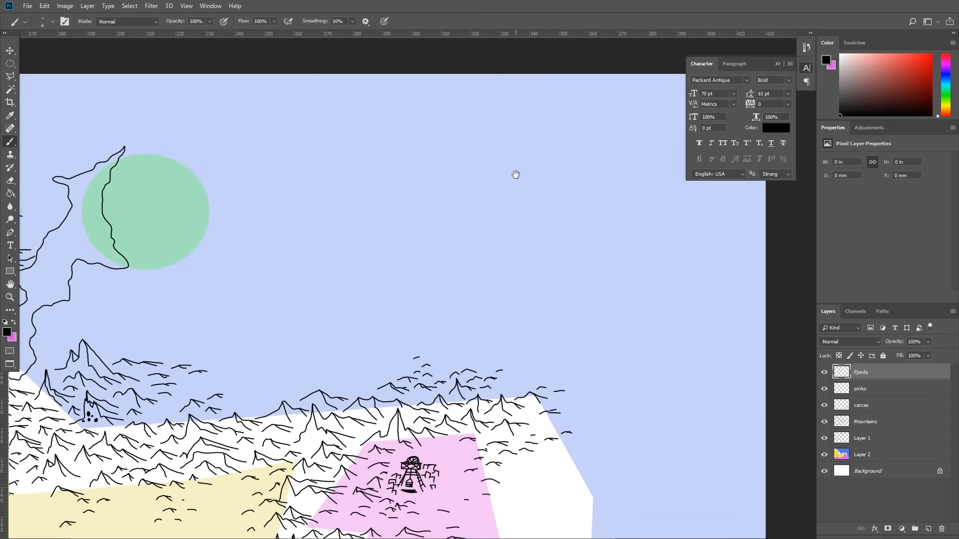
left_click_drag(514, 173, 391, 207)
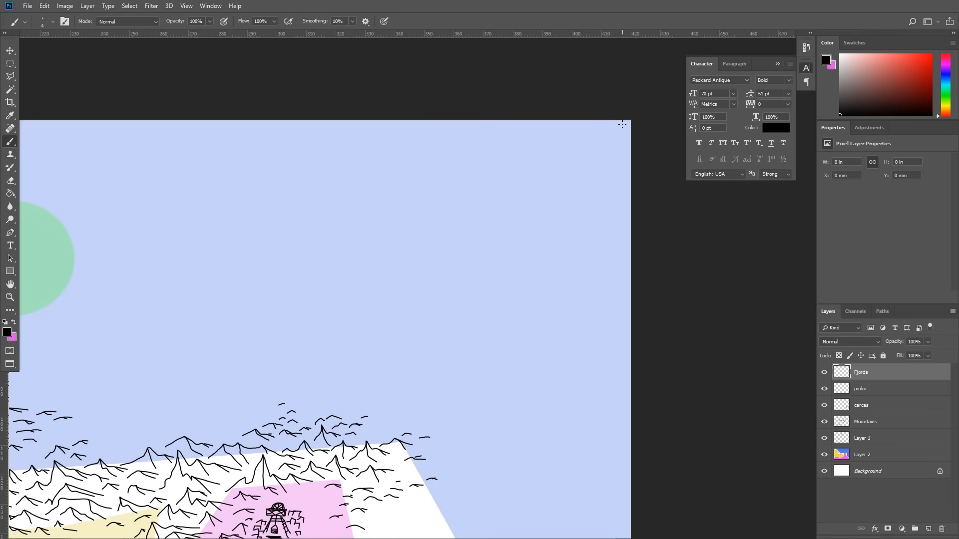
mouse_move(622, 124)
left_mouse_down()
mouse_move(524, 131)
mouse_move(463, 189)
mouse_move(413, 175)
mouse_move(421, 203)
mouse_move(372, 227)
mouse_move(353, 263)
mouse_move(273, 289)
mouse_move(280, 285)
mouse_move(255, 306)
mouse_move(306, 293)
mouse_move(304, 325)
mouse_move(289, 350)
mouse_move(334, 312)
mouse_move(334, 300)
mouse_move(397, 277)
mouse_move(398, 266)
mouse_move(376, 266)
mouse_move(389, 235)
mouse_move(428, 234)
mouse_move(455, 212)
mouse_move(500, 200)
mouse_move(484, 225)
mouse_move(494, 236)
mouse_move(522, 224)
mouse_move(539, 231)
mouse_move(558, 218)
mouse_move(540, 190)
mouse_move(581, 180)
mouse_move(576, 164)
mouse_move(622, 125)
mouse_move(570, 210)
mouse_move(559, 268)
mouse_move(517, 295)
mouse_move(520, 320)
mouse_move(429, 377)
mouse_move(568, 365)
mouse_move(590, 348)
mouse_move(600, 300)
mouse_move(591, 277)
mouse_move(609, 270)
mouse_move(625, 186)
left_mouse_up()
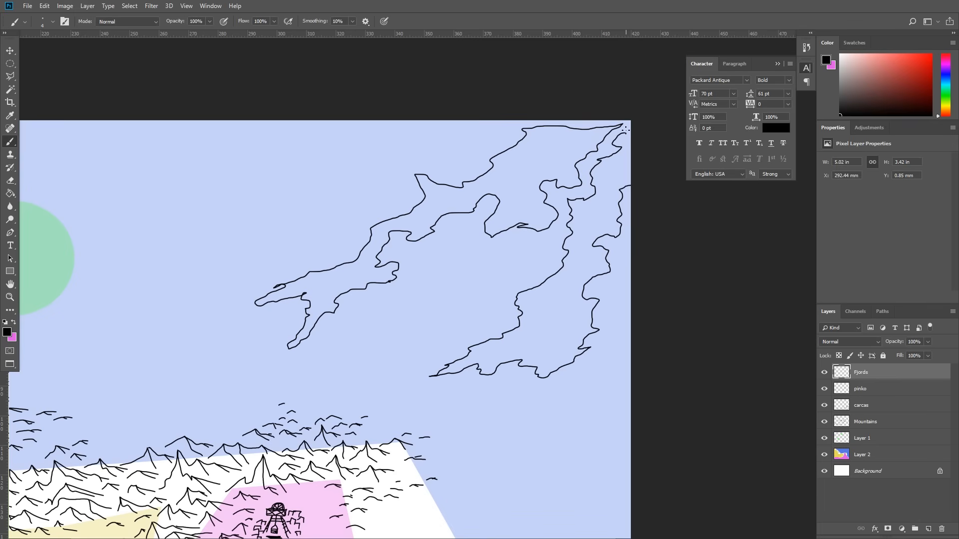
left_click_drag(626, 128, 639, 114)
mouse_move(410, 265)
left_mouse_down()
mouse_move(467, 223)
mouse_move(483, 246)
mouse_move(549, 249)
mouse_move(528, 282)
mouse_move(498, 299)
mouse_move(486, 329)
mouse_move(436, 341)
mouse_move(415, 372)
mouse_move(414, 331)
mouse_move(434, 305)
mouse_move(401, 326)
mouse_move(388, 373)
mouse_move(367, 396)
mouse_move(307, 411)
mouse_move(314, 403)
mouse_move(290, 397)
mouse_move(328, 328)
mouse_move(406, 270)
left_mouse_up()
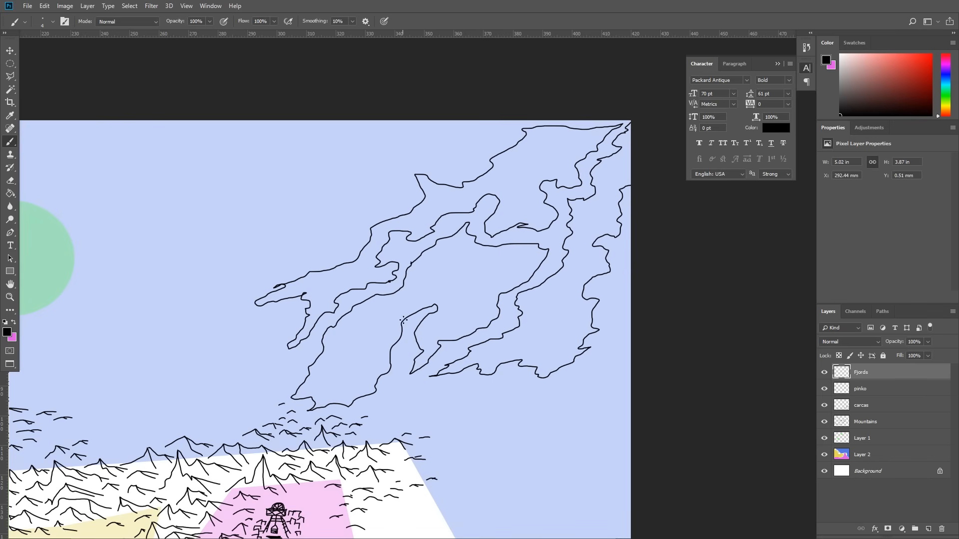
Extend the fjord coastline southward past the white area and around to the map's eastern edge, closing the gap in the eastern channel's shore.
scroll(512, 416, "down", 3)
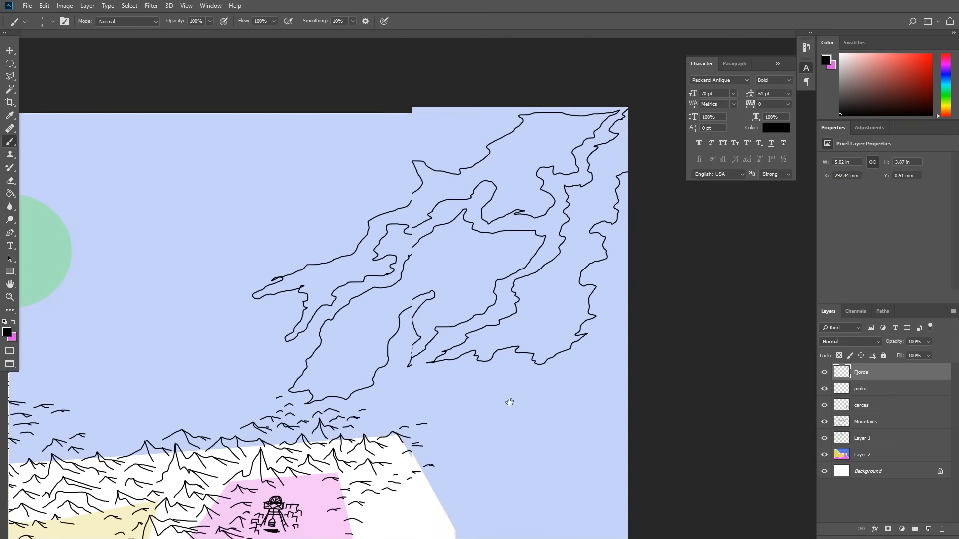
scroll(488, 325, "right", 1)
mouse_move(546, 276)
left_mouse_down()
mouse_move(527, 290)
mouse_move(503, 292)
mouse_move(505, 281)
mouse_move(492, 279)
mouse_move(436, 289)
mouse_move(435, 277)
mouse_move(389, 280)
mouse_move(378, 265)
mouse_move(351, 323)
mouse_move(409, 320)
mouse_move(433, 391)
mouse_move(467, 361)
mouse_move(497, 351)
left_mouse_up()
left_click_drag(516, 371, 528, 398)
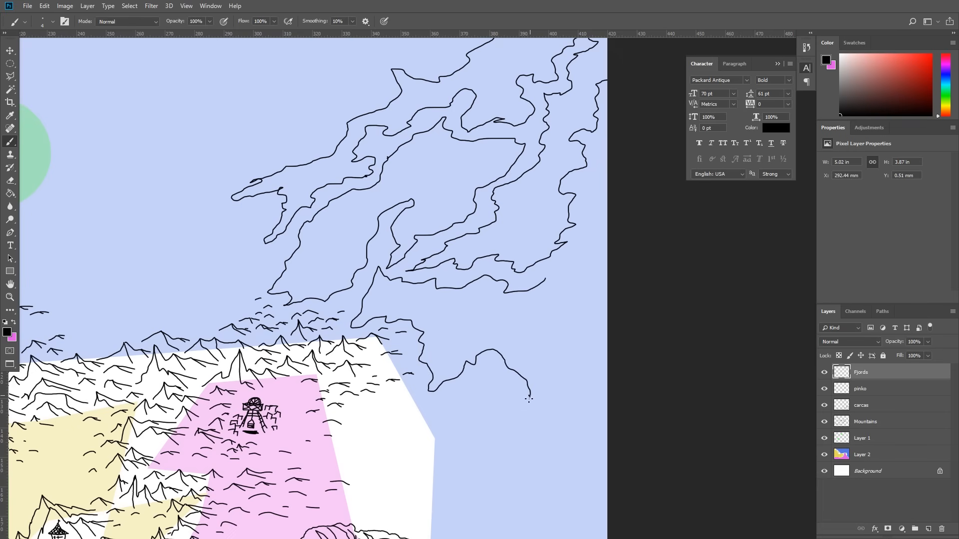
mouse_move(504, 436)
left_mouse_down()
mouse_move(555, 425)
mouse_move(578, 393)
mouse_move(575, 355)
left_mouse_up()
left_click_drag(590, 320, 616, 311)
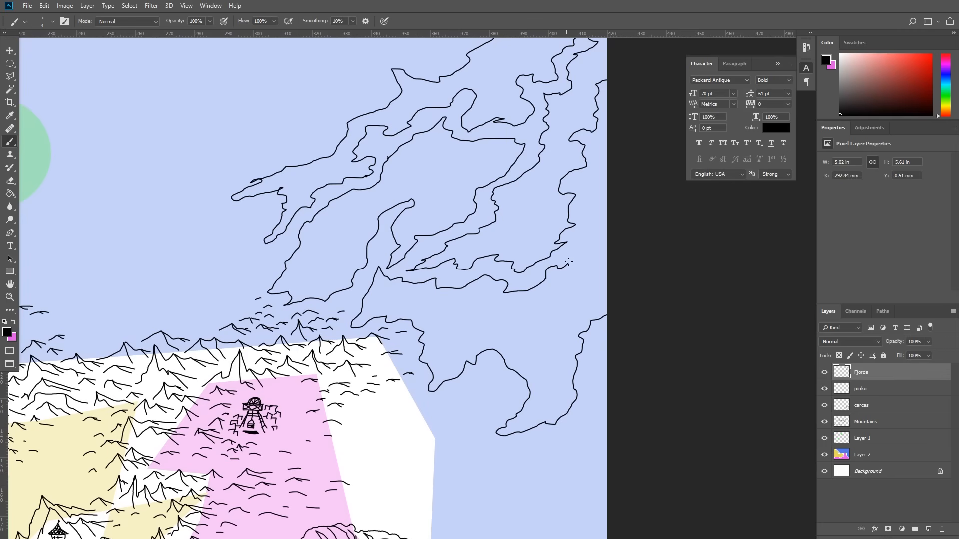
mouse_move(569, 261)
left_mouse_down()
mouse_move(587, 199)
mouse_move(579, 185)
left_mouse_up()
Draw the northern shore up to the map's top edge and add a network of narrow, branching fjords along that edge.
mouse_move(332, 250)
left_mouse_down()
mouse_move(531, 208)
mouse_move(456, 279)
mouse_move(411, 172)
mouse_move(265, 331)
left_mouse_up()
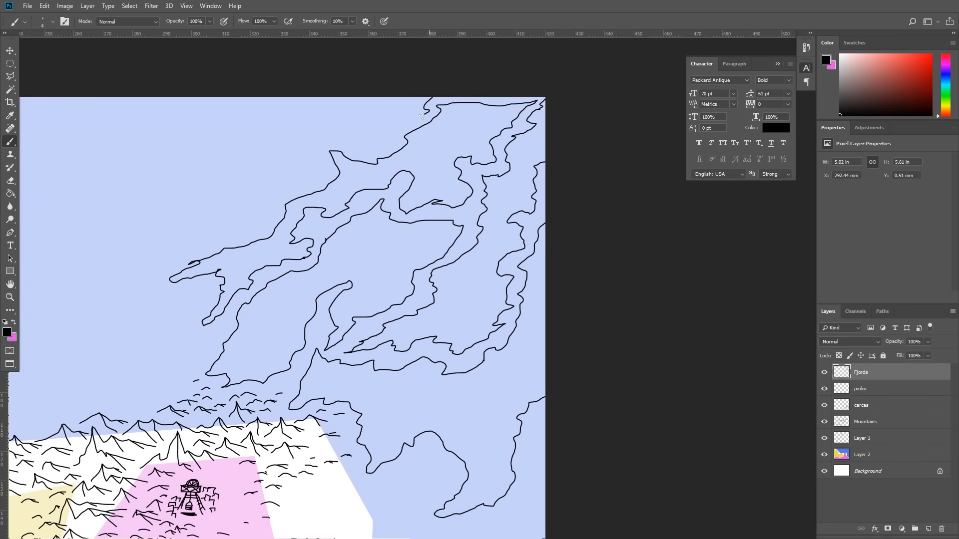
mouse_move(361, 142)
left_mouse_down()
mouse_move(321, 136)
mouse_move(305, 170)
mouse_move(285, 178)
mouse_move(298, 153)
mouse_move(232, 145)
mouse_move(239, 106)
mouse_move(220, 103)
left_mouse_up()
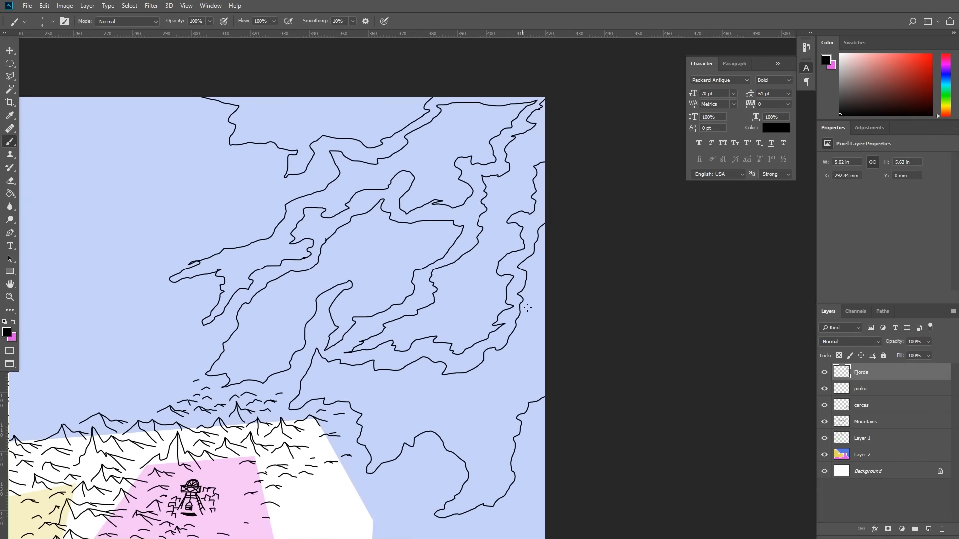
left_click_drag(573, 366, 633, 413)
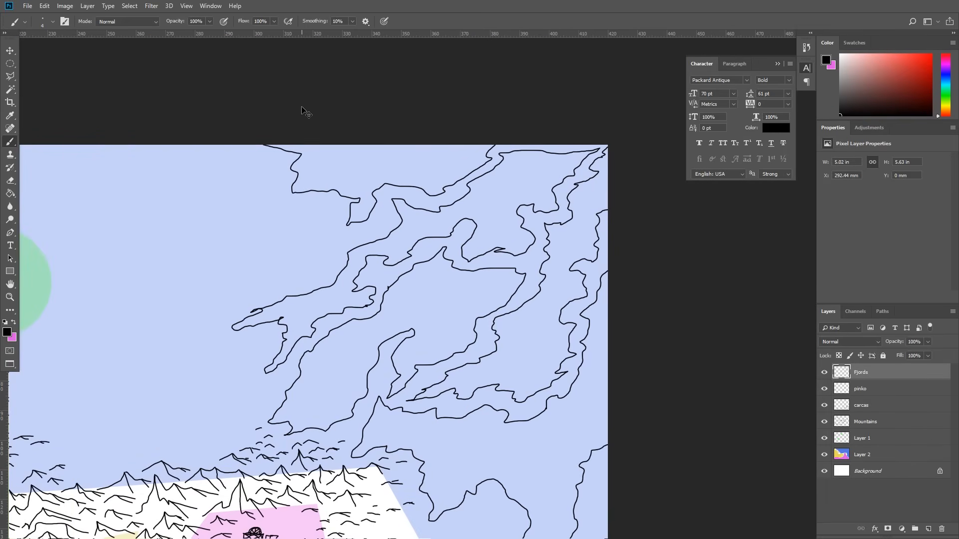
key("ctrl+plus")
key("ctrl+plus")
key("ctrl+plus")
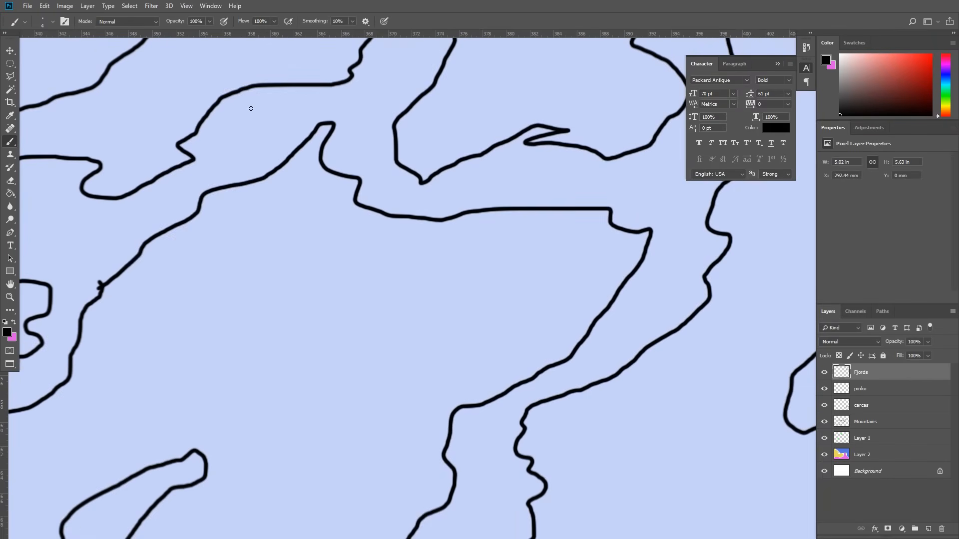
left_click_drag(251, 109, 503, 437)
mouse_move(449, 181)
left_mouse_down()
mouse_move(471, 343)
mouse_move(588, 297)
mouse_move(450, 290)
mouse_move(331, 306)
left_mouse_up()
mouse_move(649, 171)
left_mouse_down()
mouse_move(620, 193)
mouse_move(612, 230)
mouse_move(623, 231)
mouse_move(609, 248)
mouse_move(512, 314)
mouse_move(463, 327)
mouse_move(426, 361)
mouse_move(362, 316)
mouse_move(360, 306)
mouse_move(412, 296)
mouse_move(454, 268)
mouse_move(443, 236)
mouse_move(468, 220)
mouse_move(528, 200)
mouse_move(528, 191)
mouse_move(645, 172)
left_mouse_up()
mouse_move(530, 170)
left_mouse_down()
mouse_move(502, 181)
mouse_move(484, 208)
mouse_move(426, 226)
mouse_move(411, 273)
mouse_move(332, 300)
mouse_move(327, 309)
mouse_move(364, 331)
mouse_move(211, 325)
mouse_move(212, 313)
mouse_move(262, 290)
mouse_move(270, 274)
mouse_move(258, 268)
mouse_move(300, 240)
mouse_move(319, 233)
mouse_move(313, 274)
mouse_move(338, 270)
mouse_move(355, 245)
mouse_move(354, 223)
mouse_move(425, 158)
mouse_move(357, 191)
mouse_move(337, 213)
mouse_move(337, 247)
mouse_move(327, 257)
mouse_move(327, 219)
mouse_move(307, 224)
mouse_move(241, 259)
mouse_move(214, 288)
mouse_move(221, 280)
mouse_move(208, 272)
mouse_move(230, 209)
mouse_move(173, 199)
mouse_move(165, 181)
mouse_move(284, 159)
left_mouse_up()
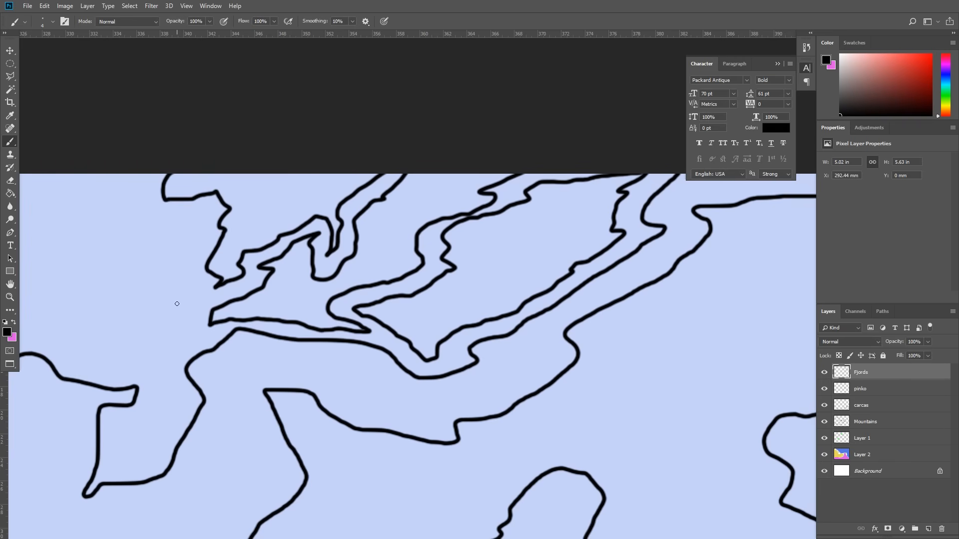
mouse_move(148, 315)
left_mouse_down()
mouse_move(391, 310)
mouse_move(415, 288)
left_mouse_up()
mouse_move(434, 142)
left_mouse_down()
mouse_move(427, 182)
mouse_move(472, 186)
mouse_move(480, 211)
mouse_move(465, 249)
mouse_move(475, 277)
mouse_move(437, 402)
mouse_move(460, 385)
mouse_move(439, 425)
mouse_move(397, 440)
mouse_move(393, 417)
mouse_move(421, 384)
mouse_move(423, 346)
mouse_move(340, 334)
mouse_move(317, 314)
mouse_move(216, 321)
mouse_move(248, 277)
mouse_move(216, 296)
mouse_move(197, 328)
mouse_move(162, 331)
mouse_move(204, 249)
mouse_move(159, 238)
mouse_move(215, 178)
mouse_move(85, 147)
left_mouse_up()
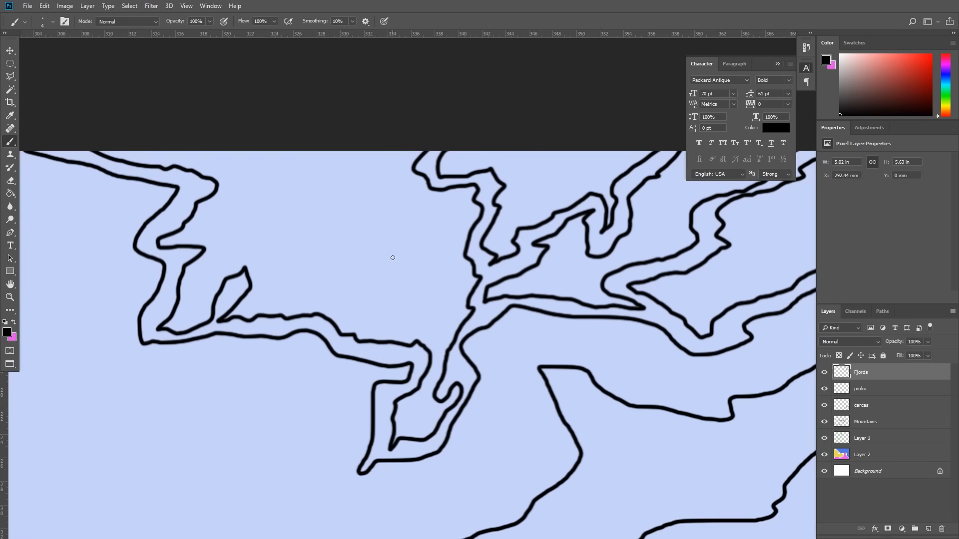
key("ctrl+minus")
key("ctrl+minus")
key("ctrl+minus")
key("ctrl+minus")
key("ctrl+minus")
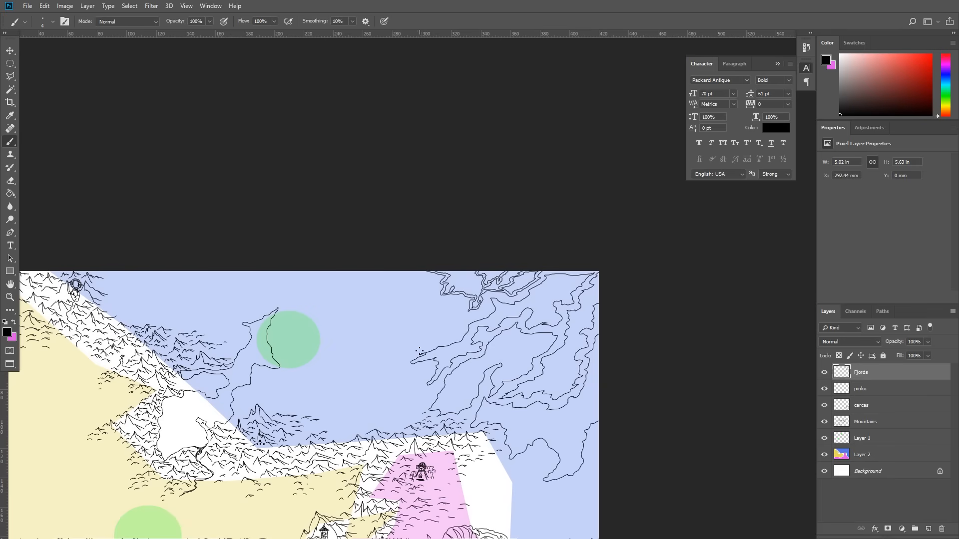
key("m")
left_click_drag(422, 345, 407, 303)
key("b")
left_click(10, 52)
key("ctrl+x")
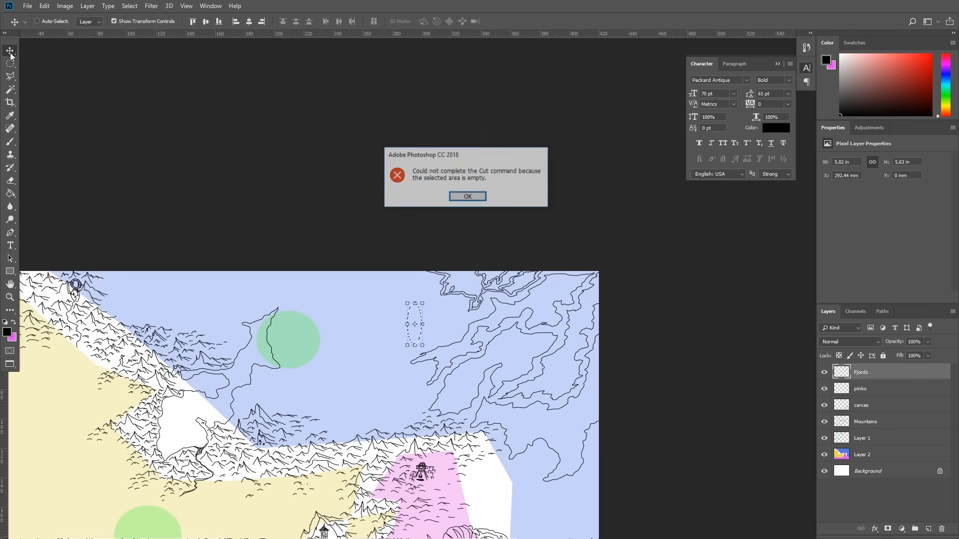
left_click(469, 196)
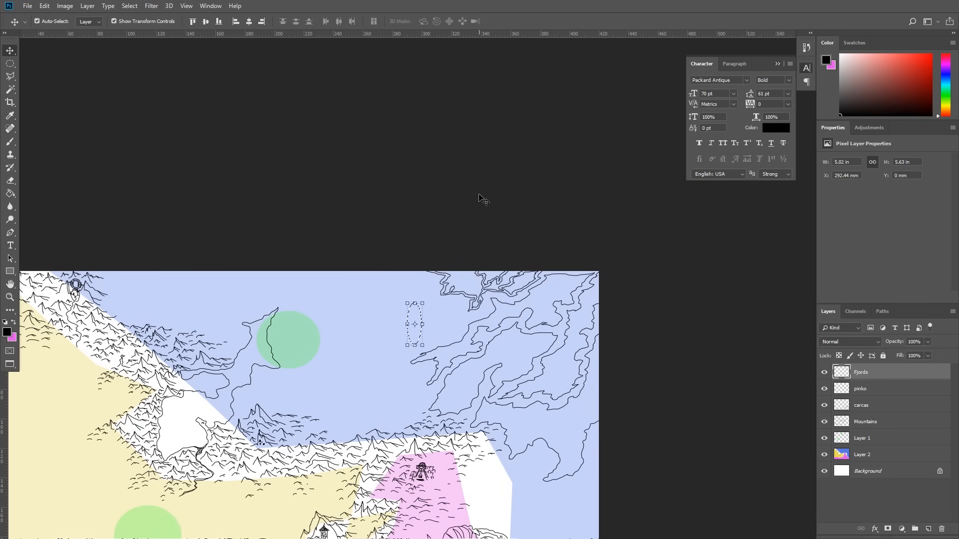
key("ctrl+d")
Outline the front and side faces of a stepped pyramid's bottom tier on the large landmass between the fjords.
left_click_drag(492, 348, 446, 207)
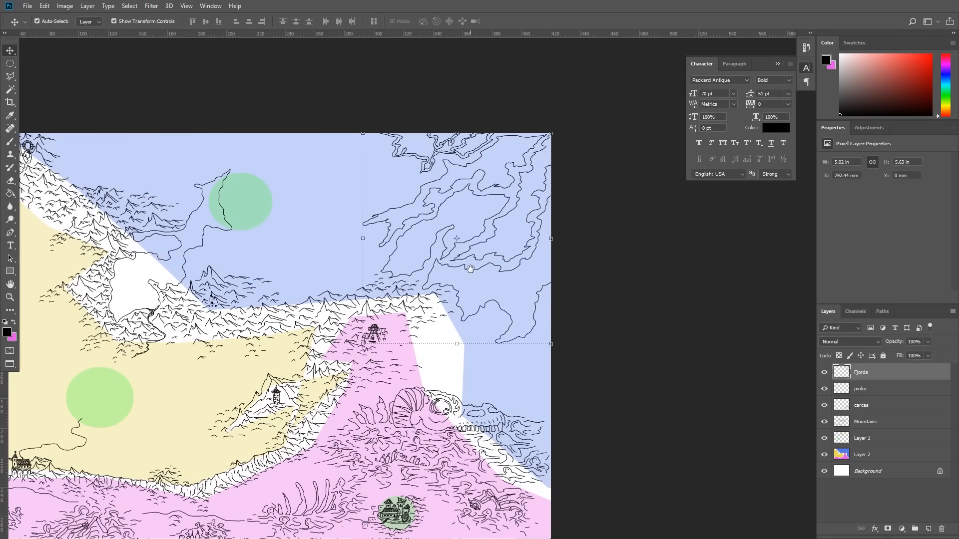
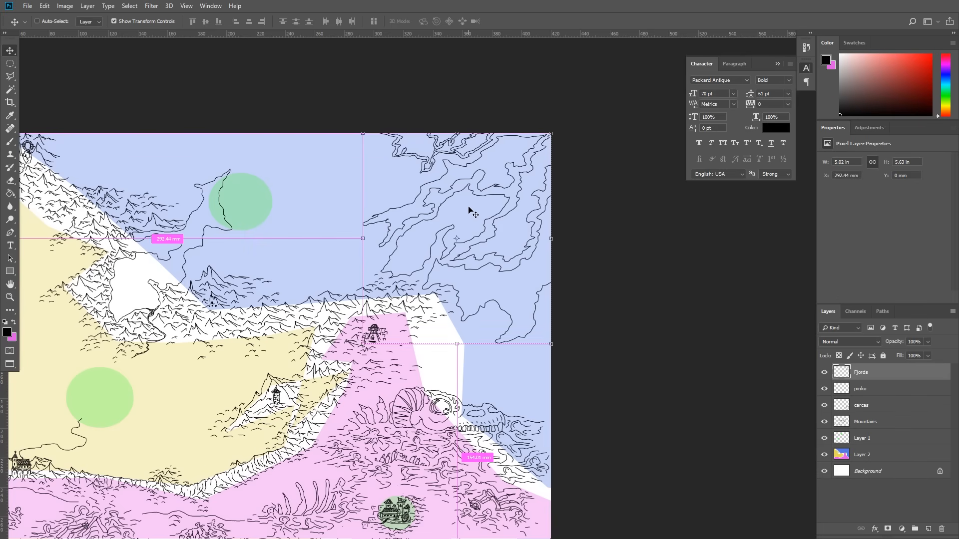
key("ctrl+plus")
key("ctrl+plus")
key("ctrl+plus")
key("ctrl+plus")
key("ctrl+plus")
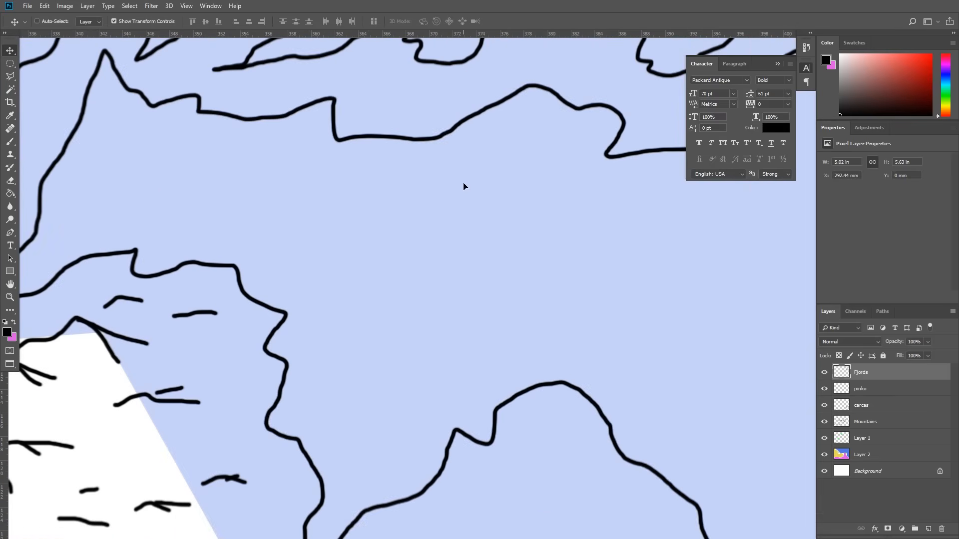
mouse_move(447, 135)
left_mouse_down()
mouse_move(488, 355)
mouse_move(462, 377)
left_mouse_up()
left_click_drag(436, 211, 343, 366)
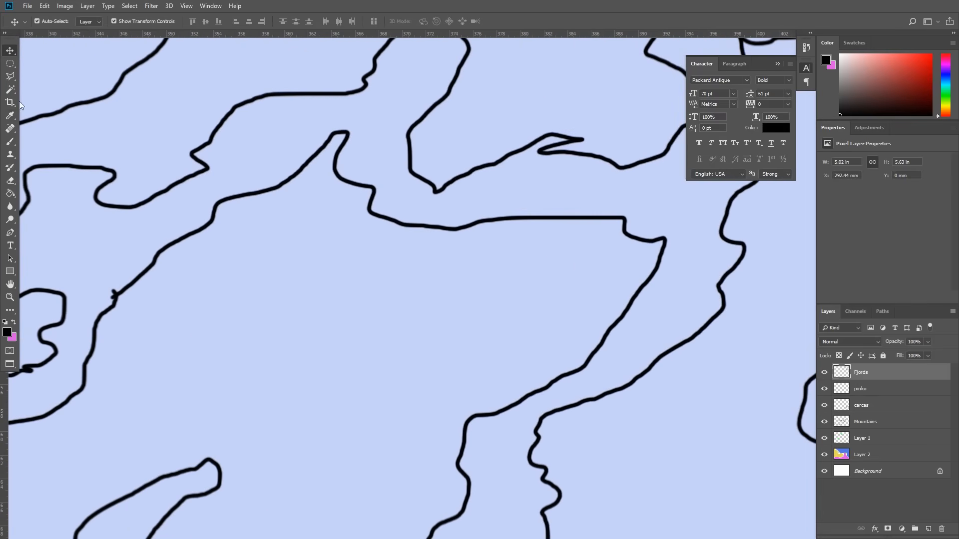
key("b")
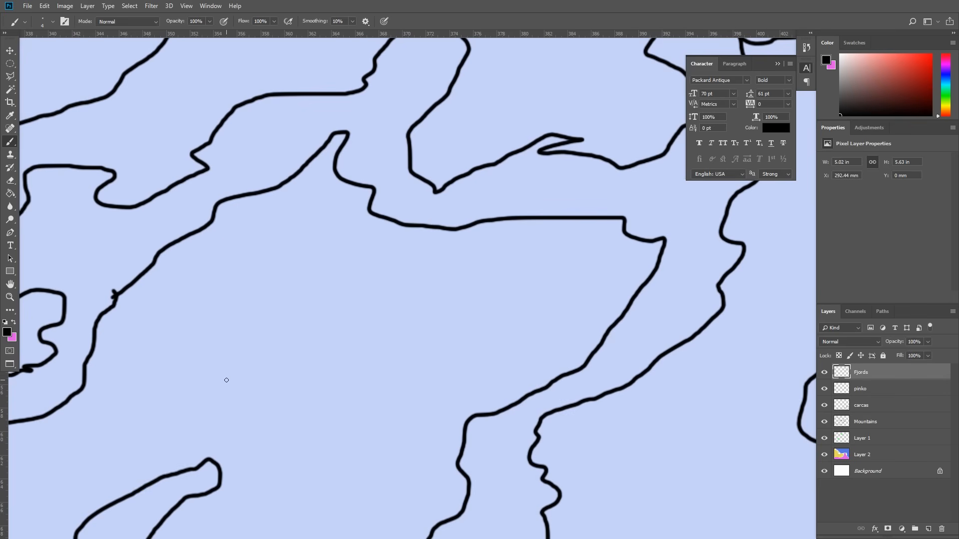
mouse_move(211, 386)
left_mouse_down()
mouse_move(211, 366)
mouse_move(227, 360)
mouse_move(353, 367)
mouse_move(360, 382)
mouse_move(335, 393)
mouse_move(207, 389)
left_mouse_up()
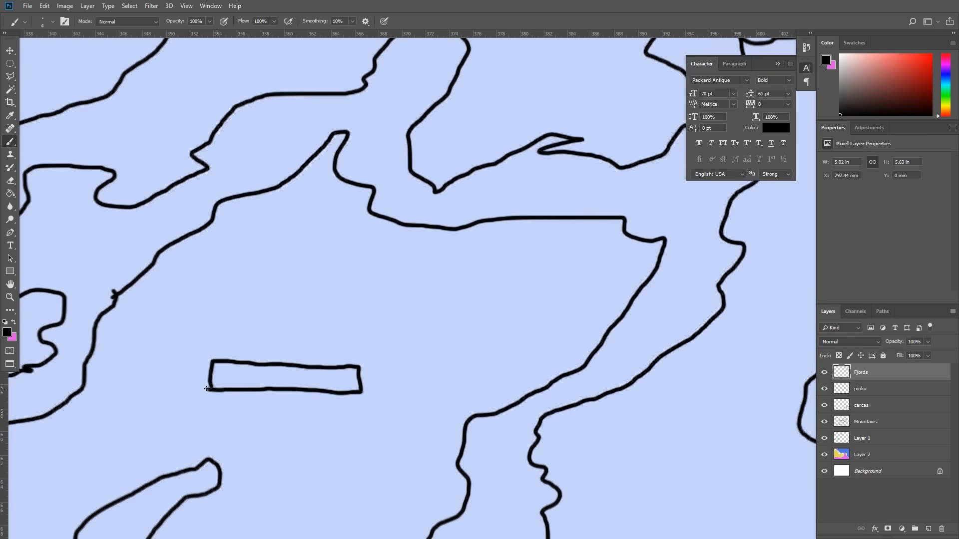
mouse_move(360, 367)
left_mouse_down()
mouse_move(402, 315)
mouse_move(405, 343)
mouse_move(361, 391)
left_mouse_up()
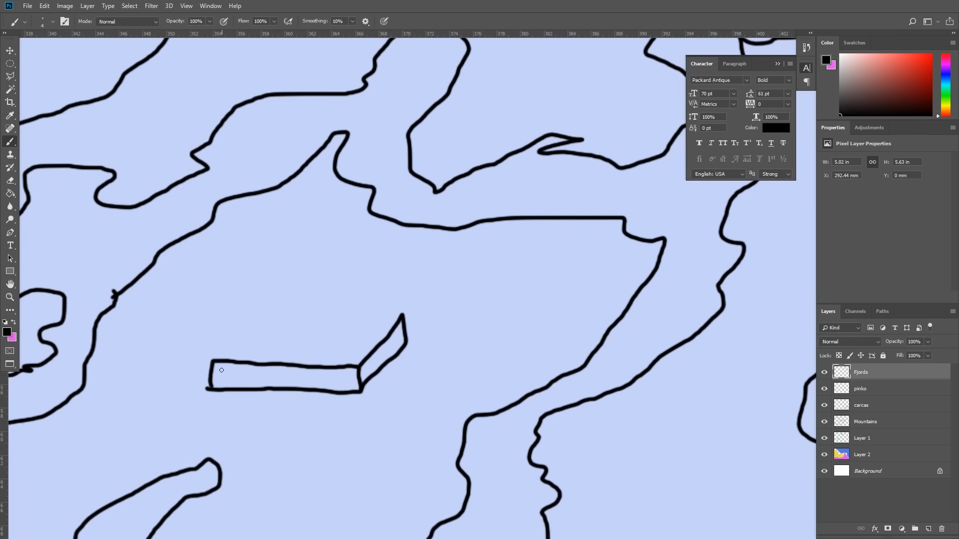
Fill both faces of the pyramid's bottom tier with small rune-like marks.
mouse_move(222, 370)
left_mouse_down()
mouse_move(325, 384)
mouse_move(346, 375)
mouse_move(349, 386)
mouse_move(395, 336)
left_mouse_up()
left_click(306, 384)
left_click(346, 375)
left_click(348, 383)
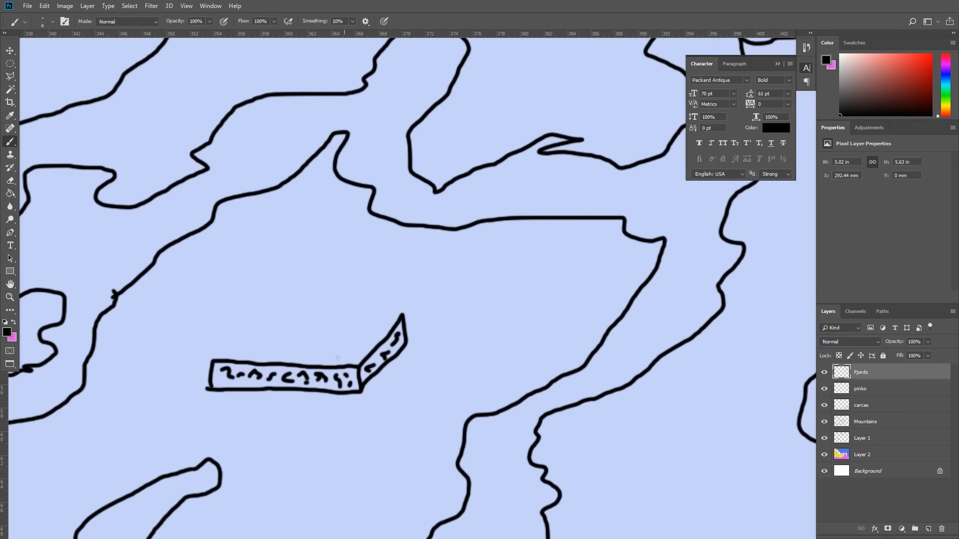
Draw the pyramid's second tier set back on the base, with its front face, side face and upper ledge.
mouse_move(214, 359)
left_mouse_down()
mouse_move(238, 352)
mouse_move(239, 333)
mouse_move(238, 351)
mouse_move(355, 355)
mouse_move(355, 332)
mouse_move(244, 333)
left_mouse_up()
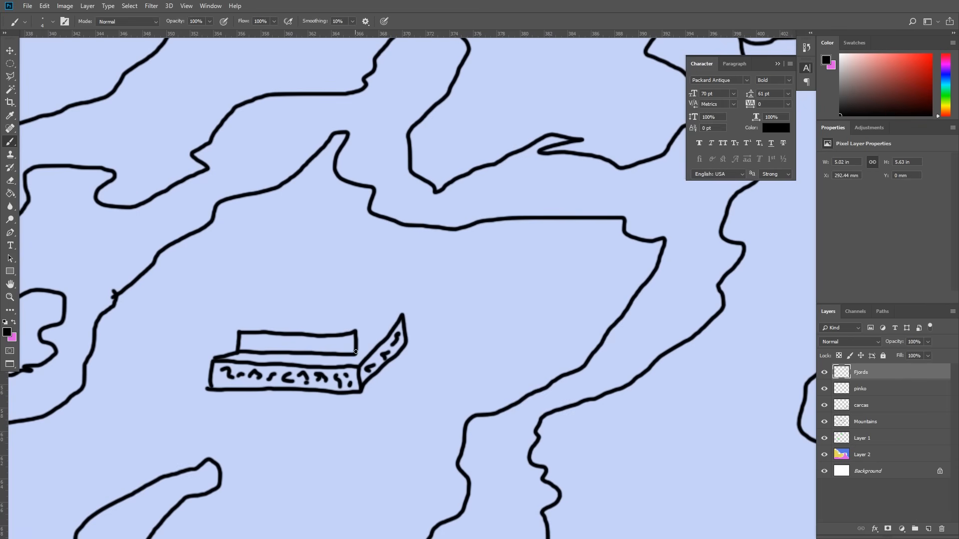
mouse_move(356, 352)
left_mouse_down()
mouse_move(383, 316)
mouse_move(382, 299)
mouse_move(352, 332)
mouse_move(405, 318)
left_mouse_up()
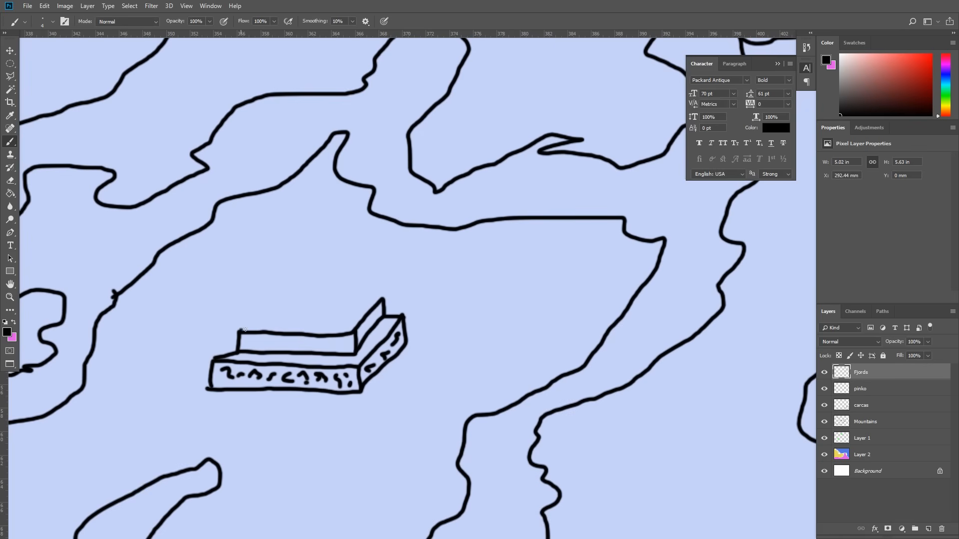
mouse_move(244, 330)
left_mouse_down()
mouse_move(344, 324)
mouse_move(381, 296)
left_mouse_up()
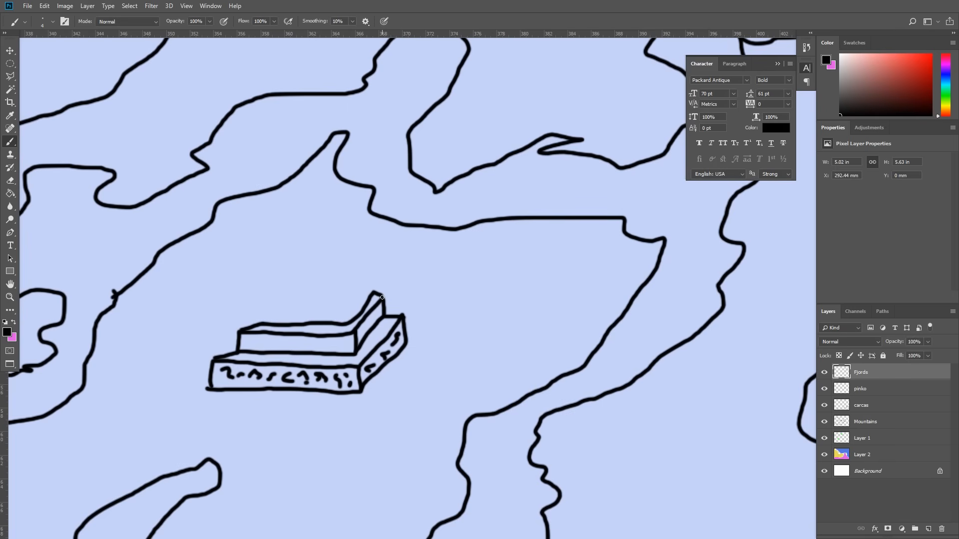
key("ctrl+z")
mouse_move(381, 300)
left_mouse_down()
mouse_move(360, 301)
mouse_move(345, 324)
left_mouse_up()
Add the smaller third and fourth tiers to the pyramid and close the top block.
mouse_move(345, 324)
left_mouse_down()
mouse_move(343, 305)
mouse_move(363, 289)
left_mouse_up()
mouse_move(260, 323)
left_mouse_down()
mouse_move(265, 313)
mouse_move(339, 304)
mouse_move(359, 287)
left_mouse_up()
left_click_drag(360, 286, 361, 292)
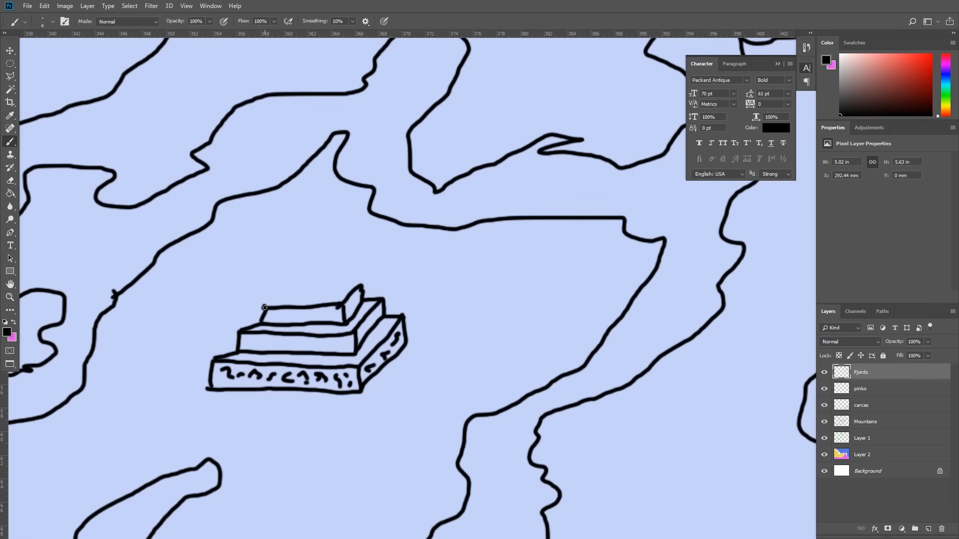
mouse_move(265, 307)
left_mouse_down()
mouse_move(336, 295)
mouse_move(348, 281)
mouse_move(333, 292)
left_mouse_up()
key("ctrl+z")
mouse_move(334, 295)
left_mouse_down()
mouse_move(344, 266)
mouse_move(290, 292)
mouse_move(292, 280)
mouse_move(331, 278)
left_mouse_up()
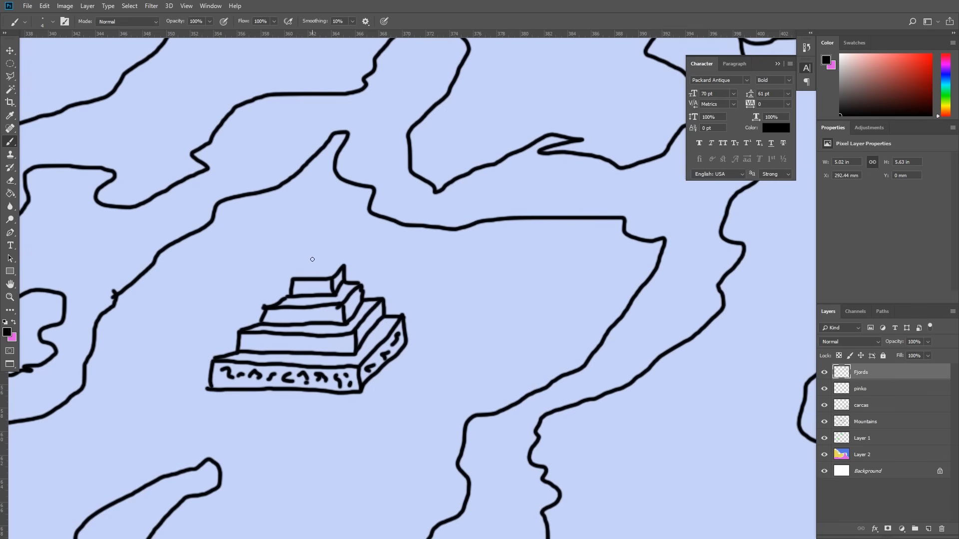
left_click_drag(293, 278, 343, 266)
Decorate the pyramid's upper three tiers with short strokes and dots.
mouse_move(248, 346)
left_mouse_down()
mouse_move(344, 346)
mouse_move(379, 315)
mouse_move(270, 316)
mouse_move(305, 290)
mouse_move(355, 298)
left_mouse_up()
left_click(265, 342)
left_click(273, 346)
left_click(323, 346)
left_click(329, 345)
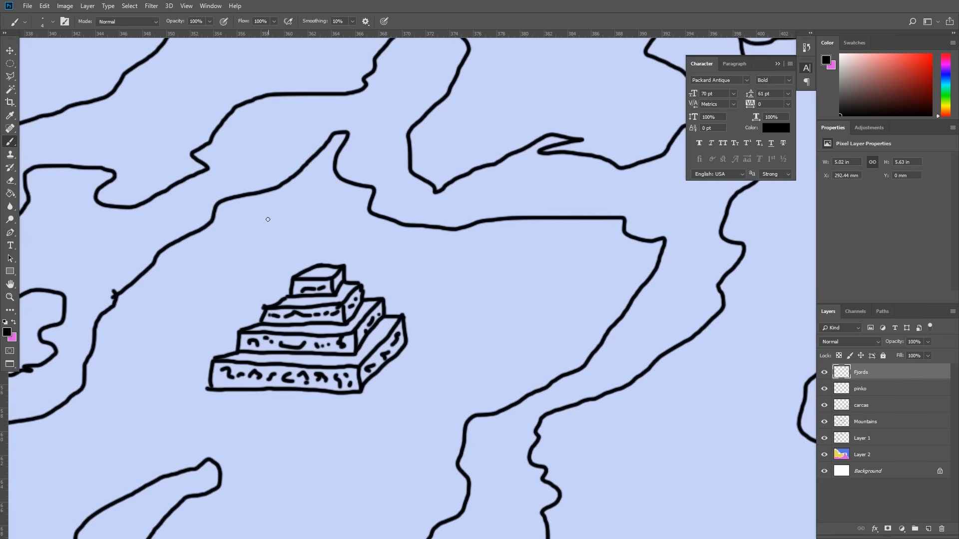
Outline irregular landforms around the pyramid: a curved band and small diamond to the northwest, and a larger closed shape to the east.
mouse_move(260, 239)
left_mouse_down()
mouse_move(297, 206)
mouse_move(393, 267)
mouse_move(345, 254)
mouse_move(275, 262)
mouse_move(231, 305)
mouse_move(182, 383)
mouse_move(160, 379)
mouse_move(77, 419)
mouse_move(124, 340)
mouse_move(122, 319)
mouse_move(176, 279)
mouse_move(175, 267)
mouse_move(203, 252)
mouse_move(232, 260)
mouse_move(260, 242)
mouse_move(231, 223)
mouse_move(223, 232)
mouse_move(254, 209)
left_mouse_up()
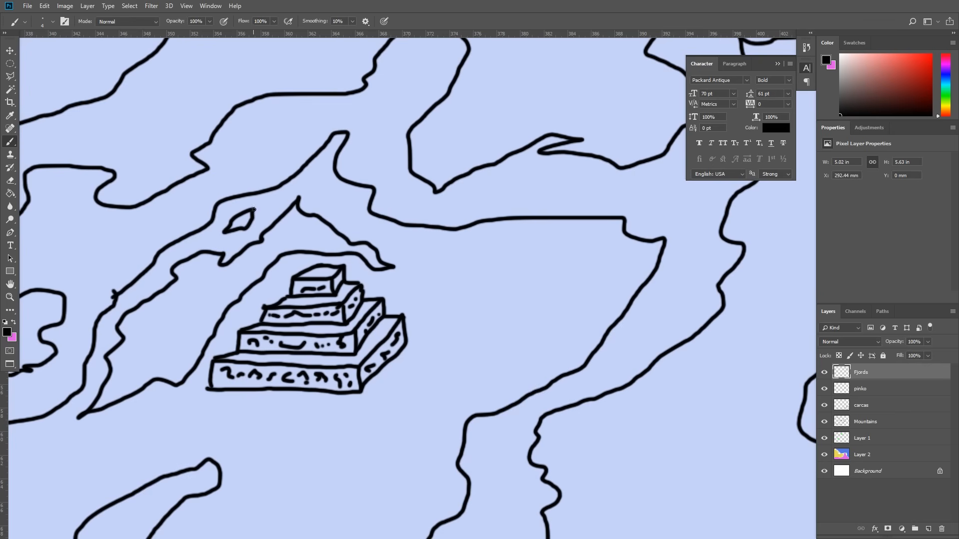
mouse_move(424, 245)
left_mouse_down()
mouse_move(406, 257)
mouse_move(439, 326)
mouse_move(433, 355)
mouse_move(411, 372)
mouse_move(465, 371)
mouse_move(461, 388)
mouse_move(479, 385)
mouse_move(477, 397)
mouse_move(514, 378)
mouse_move(548, 332)
mouse_move(611, 291)
mouse_move(626, 258)
mouse_move(609, 261)
mouse_move(603, 242)
mouse_move(588, 241)
mouse_move(419, 245)
left_mouse_up()
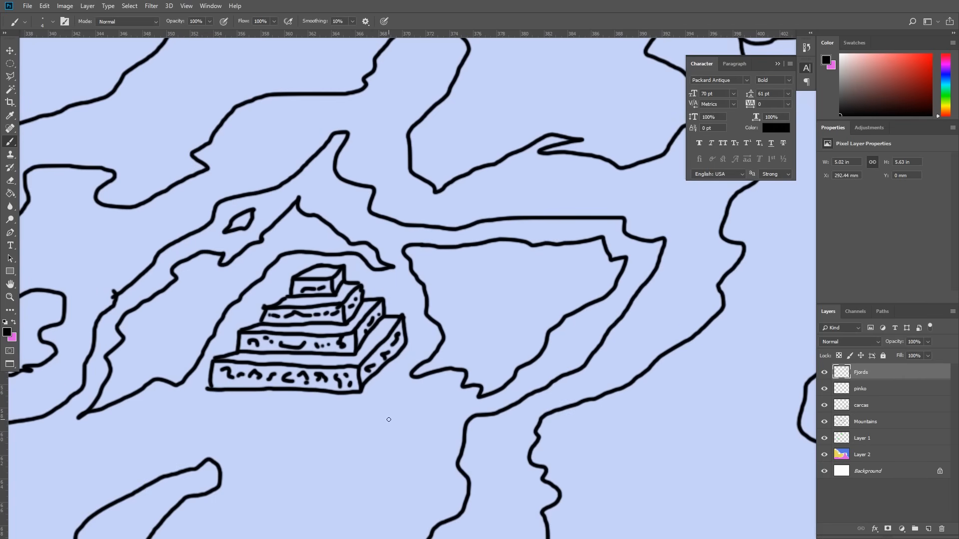
left_click_drag(373, 445, 513, 262)
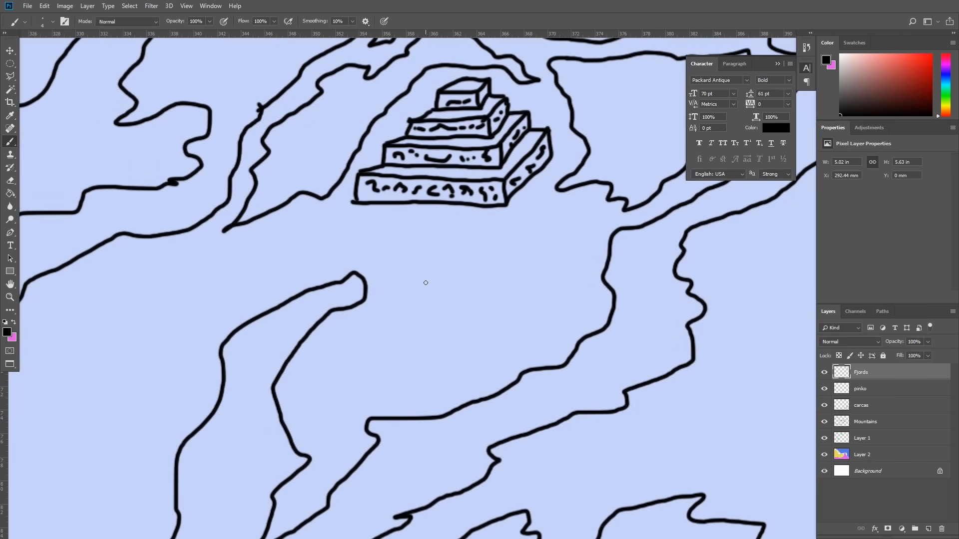
Draw five small horned posts scattered across the open ground in front of the pyramid.
mouse_move(414, 275)
left_mouse_down()
mouse_move(436, 273)
mouse_move(417, 296)
mouse_move(418, 311)
mouse_move(431, 289)
mouse_move(425, 326)
left_mouse_up()
mouse_move(483, 237)
left_mouse_down()
mouse_move(504, 229)
mouse_move(499, 272)
left_mouse_up()
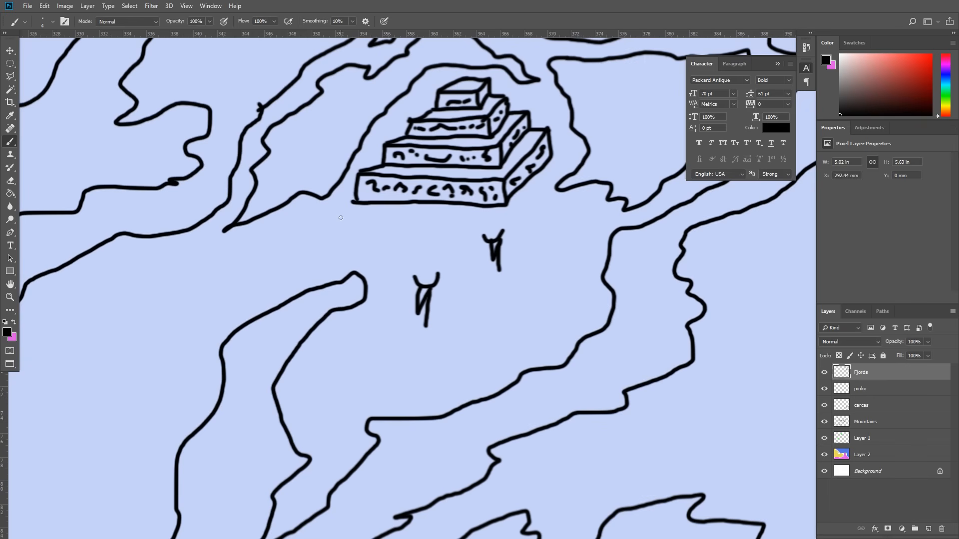
mouse_move(341, 217)
left_mouse_down()
mouse_move(350, 223)
mouse_move(344, 253)
left_mouse_up()
mouse_move(551, 206)
left_mouse_down()
mouse_move(561, 216)
mouse_move(575, 204)
mouse_move(565, 223)
mouse_move(567, 241)
mouse_move(572, 209)
mouse_move(577, 249)
left_mouse_up()
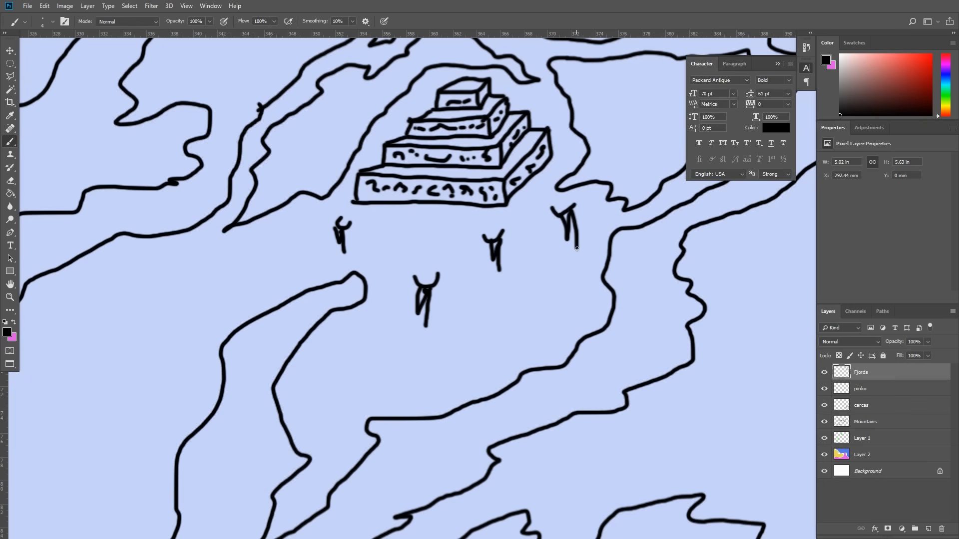
mouse_move(393, 224)
left_mouse_down()
mouse_move(406, 230)
mouse_move(413, 219)
mouse_move(398, 244)
mouse_move(409, 231)
mouse_move(408, 251)
left_mouse_up()
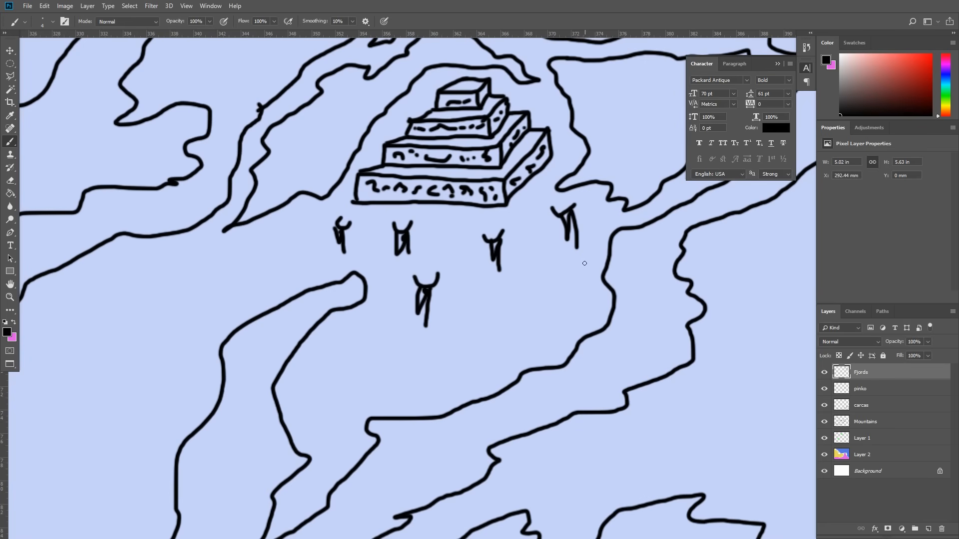
Outline a jagged inner landform south of the horned posts and a long tapering one on the land to the west.
mouse_move(568, 274)
left_mouse_down()
mouse_move(584, 261)
mouse_move(596, 298)
mouse_move(561, 343)
mouse_move(423, 398)
mouse_move(353, 412)
mouse_move(337, 460)
mouse_move(290, 518)
mouse_move(320, 463)
mouse_move(312, 409)
mouse_move(334, 360)
mouse_move(372, 323)
mouse_move(393, 358)
mouse_move(567, 275)
left_mouse_up()
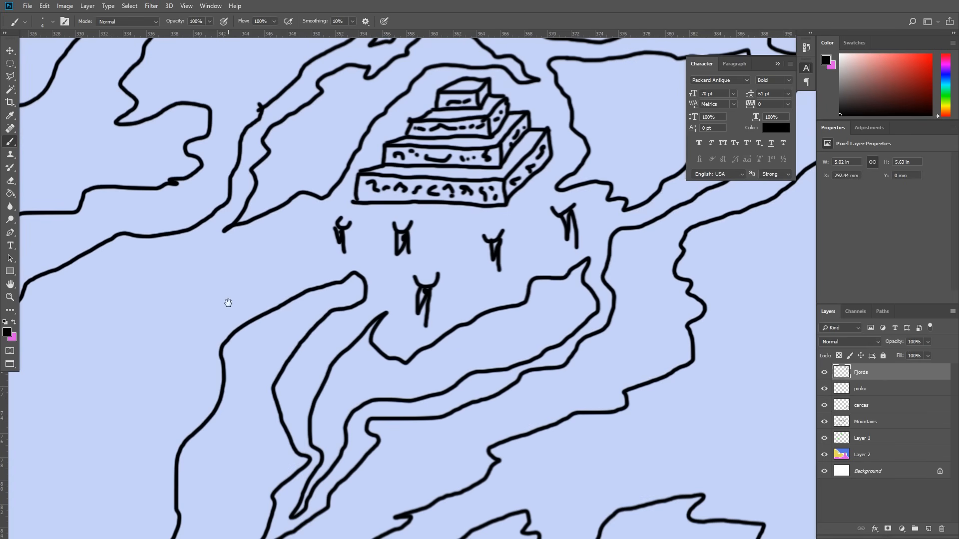
left_click_drag(229, 302, 492, 205)
mouse_move(502, 155)
left_mouse_down()
mouse_move(562, 129)
mouse_move(561, 181)
mouse_move(502, 204)
mouse_move(485, 225)
mouse_move(468, 227)
mouse_move(477, 200)
mouse_move(427, 198)
mouse_move(305, 225)
mouse_move(366, 176)
mouse_move(461, 151)
mouse_move(503, 154)
left_mouse_up()
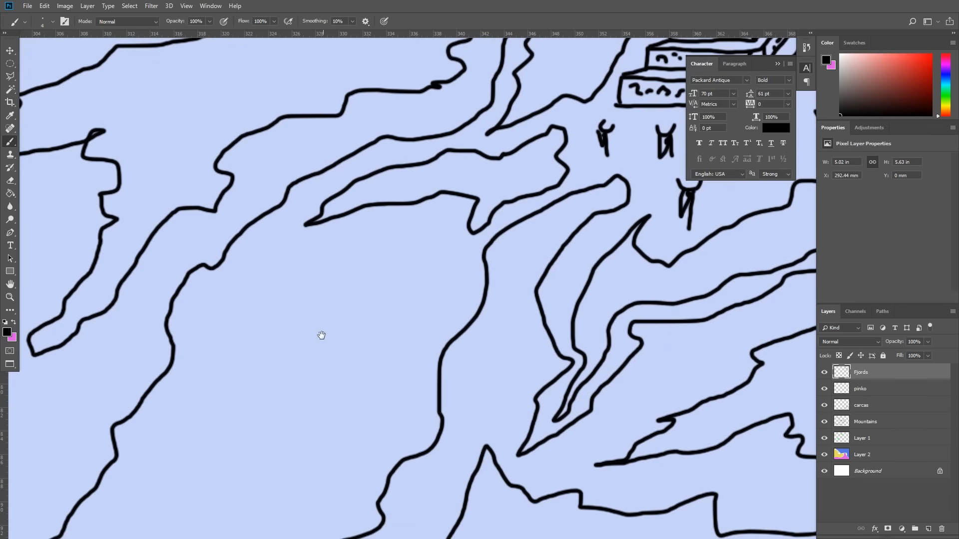
Draw a longhouse with a striped roof, horned front gable, side wall posts and arched doorway on the empty southwestern land.
left_click_drag(321, 337, 419, 263)
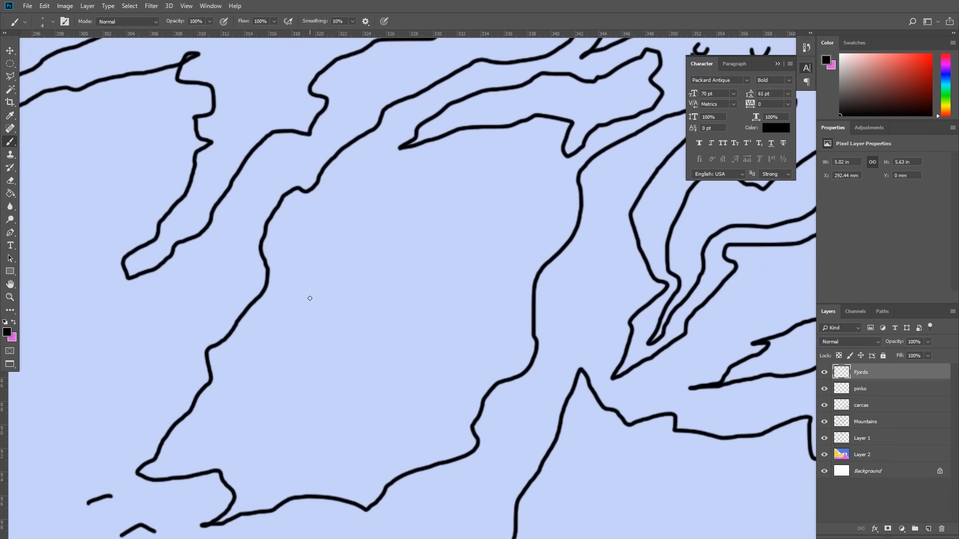
mouse_move(309, 299)
left_mouse_down()
mouse_move(329, 306)
mouse_move(326, 297)
mouse_move(309, 335)
mouse_move(329, 310)
mouse_move(316, 318)
mouse_move(325, 317)
mouse_move(323, 359)
left_mouse_up()
mouse_move(328, 321)
left_mouse_down()
mouse_move(394, 297)
mouse_move(406, 314)
mouse_move(324, 349)
mouse_move(374, 322)
left_mouse_up()
mouse_move(374, 311)
left_mouse_down()
mouse_move(399, 310)
mouse_move(390, 286)
mouse_move(408, 310)
mouse_move(400, 333)
mouse_move(334, 354)
left_mouse_up()
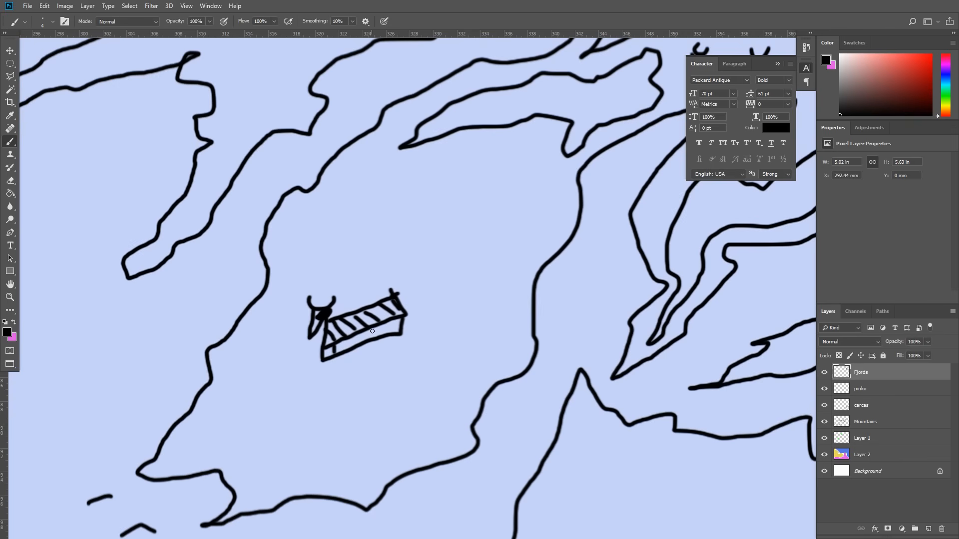
mouse_move(372, 328)
left_mouse_down()
mouse_move(369, 337)
mouse_move(392, 331)
left_mouse_up()
mouse_move(311, 336)
left_mouse_down()
mouse_move(302, 340)
mouse_move(320, 343)
mouse_move(301, 365)
mouse_move(314, 357)
left_mouse_up()
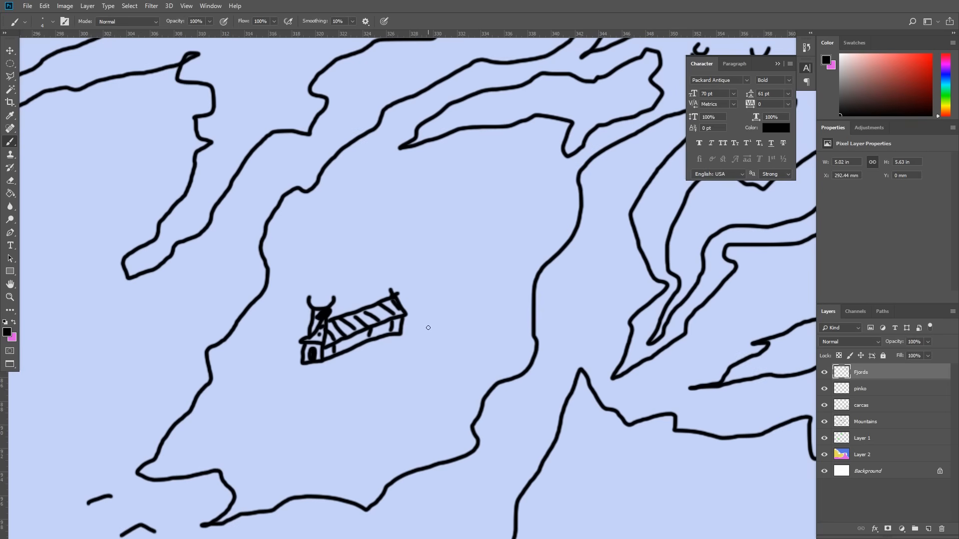
Add curved ground lines beside the longhouse and short scattered dashes along the slope in front of it.
mouse_move(402, 334)
left_mouse_down()
mouse_move(430, 353)
mouse_move(407, 359)
left_mouse_up()
left_click_drag(381, 359, 387, 370)
left_click_drag(353, 366, 357, 378)
mouse_move(324, 371)
left_mouse_down()
mouse_move(271, 366)
mouse_move(308, 372)
left_mouse_up()
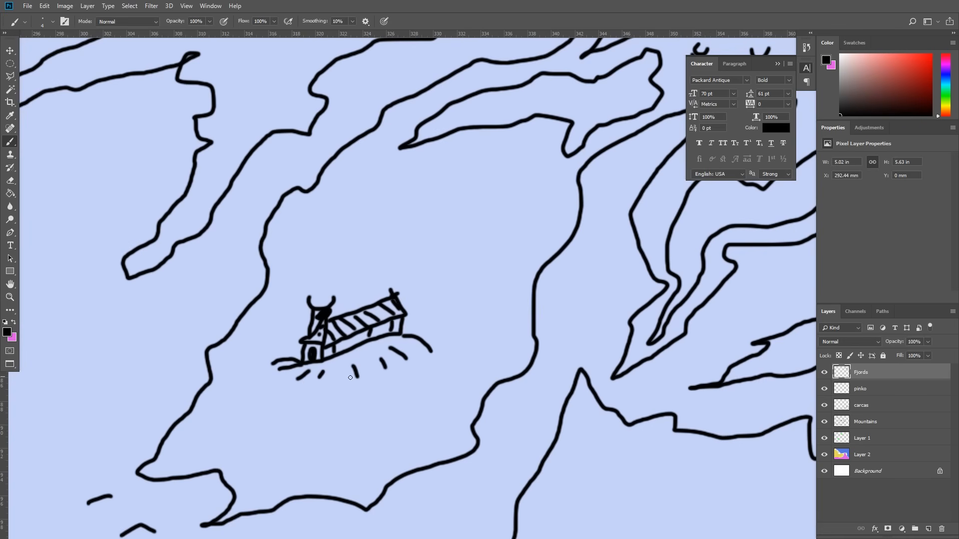
left_click(342, 376)
Outline a large inner contour wrapping around the longhouse, a narrow sliver to its west and a small closed shape to its northeast.
mouse_move(290, 253)
left_mouse_down()
mouse_move(380, 153)
mouse_move(483, 156)
mouse_move(532, 172)
mouse_move(547, 235)
mouse_move(482, 383)
mouse_move(437, 433)
mouse_move(360, 460)
mouse_move(263, 476)
mouse_move(233, 458)
mouse_move(442, 361)
mouse_move(445, 305)
mouse_move(404, 270)
mouse_move(339, 283)
mouse_move(293, 270)
mouse_move(288, 253)
left_mouse_up()
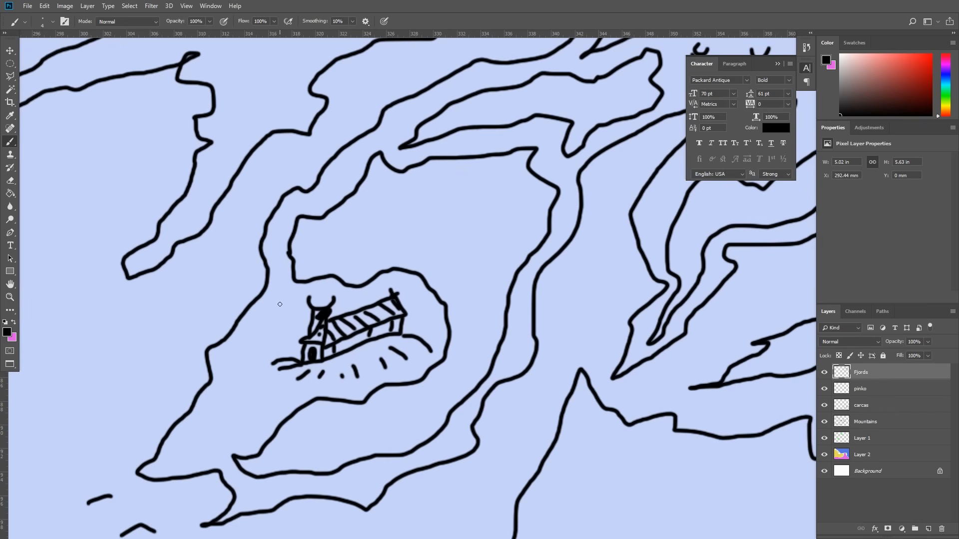
mouse_move(278, 301)
left_mouse_down()
mouse_move(281, 317)
mouse_move(247, 379)
mouse_move(250, 417)
mouse_move(188, 454)
mouse_move(274, 302)
left_mouse_up()
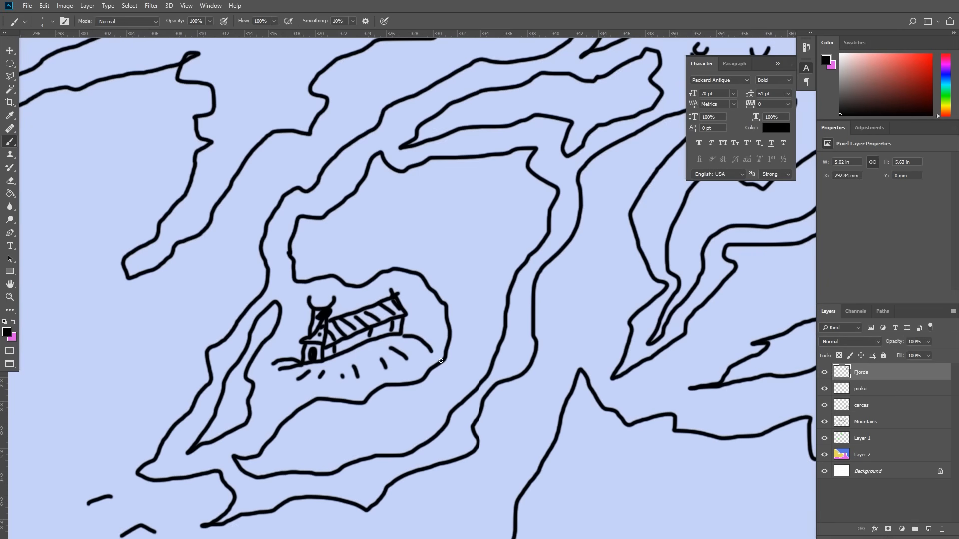
mouse_move(486, 190)
left_mouse_down()
mouse_move(430, 223)
mouse_move(490, 255)
mouse_move(499, 205)
mouse_move(485, 190)
left_mouse_up()
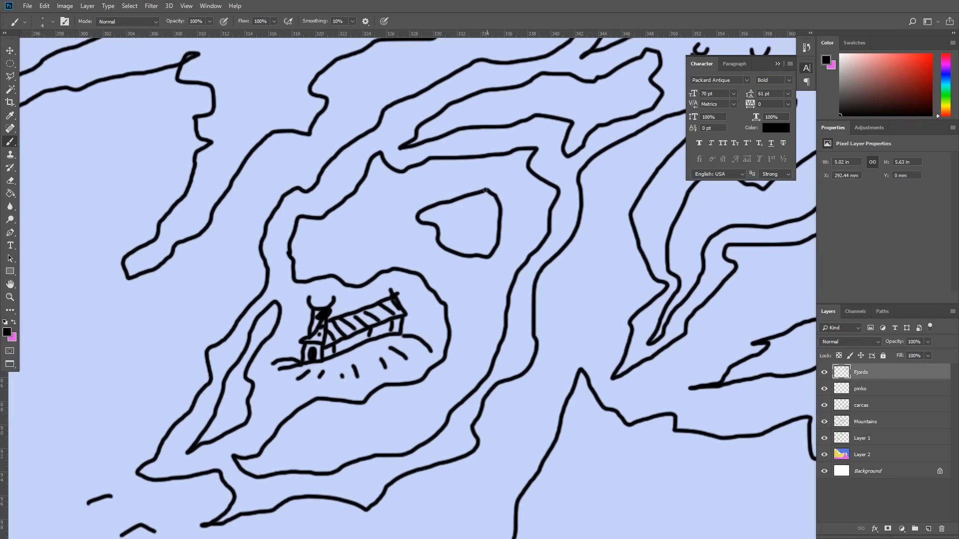
Trace a jagged inner contour along the long western peninsula's coastline and add an elongated closed shape inside it.
left_click_drag(474, 150, 507, 418)
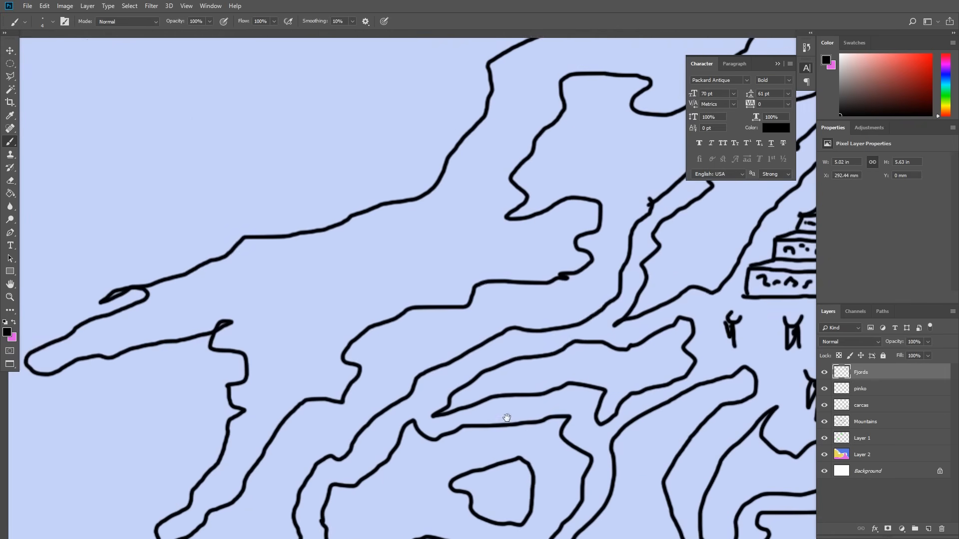
mouse_move(332, 303)
left_mouse_down()
mouse_move(625, 199)
mouse_move(353, 326)
left_mouse_up()
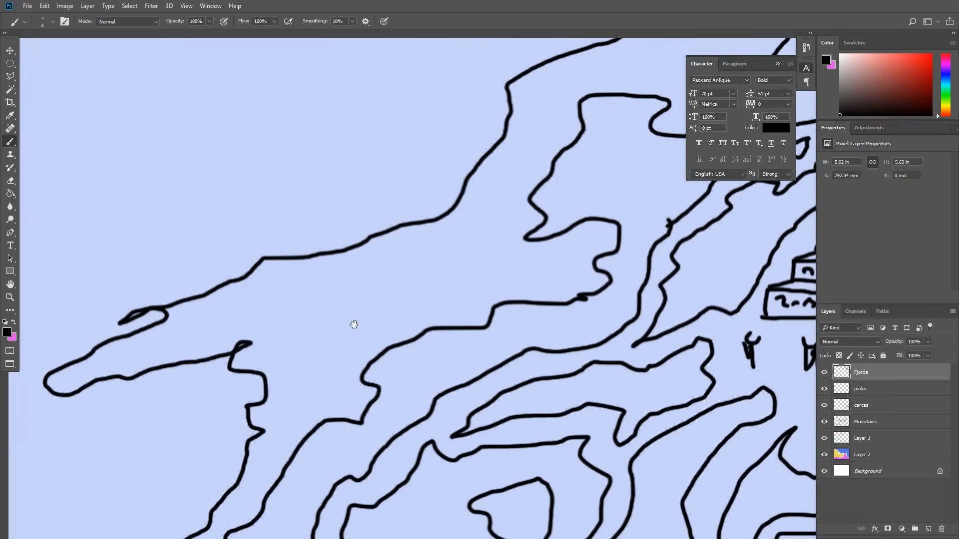
mouse_move(460, 231)
left_mouse_down()
mouse_move(219, 302)
mouse_move(175, 340)
mouse_move(112, 359)
mouse_move(280, 326)
mouse_move(288, 379)
mouse_move(253, 487)
mouse_move(334, 367)
mouse_move(513, 275)
left_mouse_up()
mouse_move(541, 258)
left_mouse_down()
mouse_move(506, 249)
mouse_move(506, 207)
mouse_move(477, 219)
left_mouse_up()
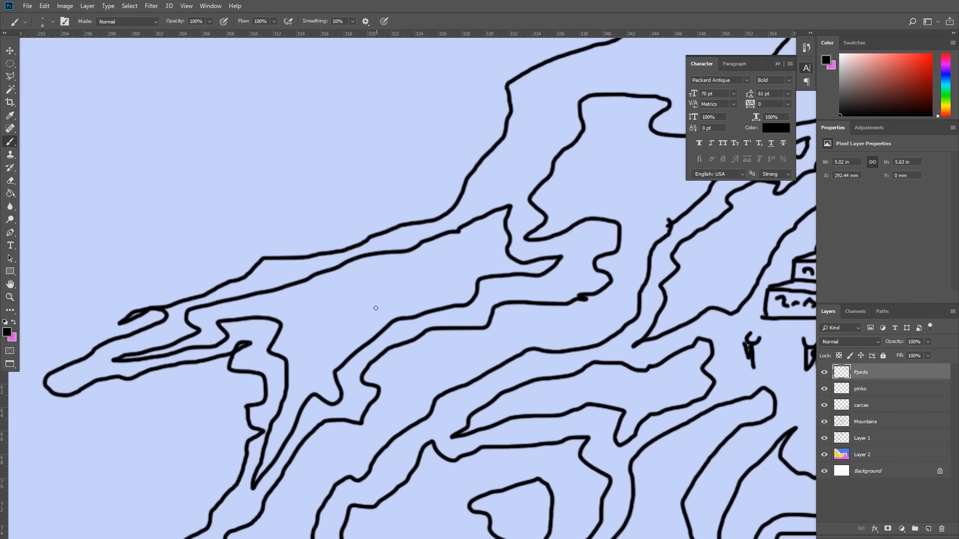
mouse_move(333, 327)
left_mouse_down()
mouse_move(311, 321)
mouse_move(316, 303)
mouse_move(360, 280)
mouse_move(402, 282)
mouse_move(345, 327)
left_mouse_up()
Outline a narrow closed shape at the coast's bend northwest of the pyramid and a jagged inner contour in the land north of it.
mouse_move(408, 362)
left_mouse_down()
mouse_move(486, 182)
mouse_move(246, 454)
left_mouse_up()
left_click_drag(511, 207, 313, 291)
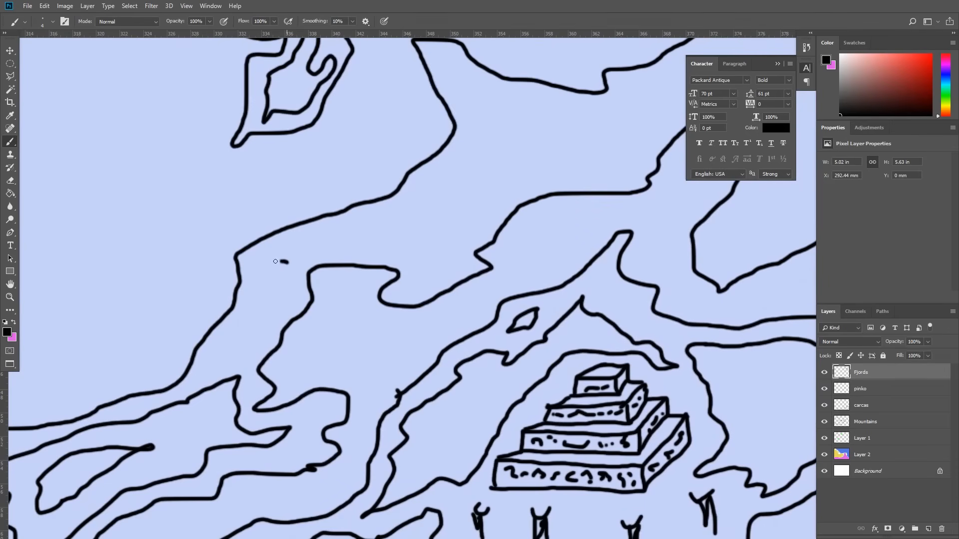
mouse_move(275, 261)
left_mouse_down()
mouse_move(245, 324)
mouse_move(253, 331)
mouse_move(290, 283)
left_mouse_up()
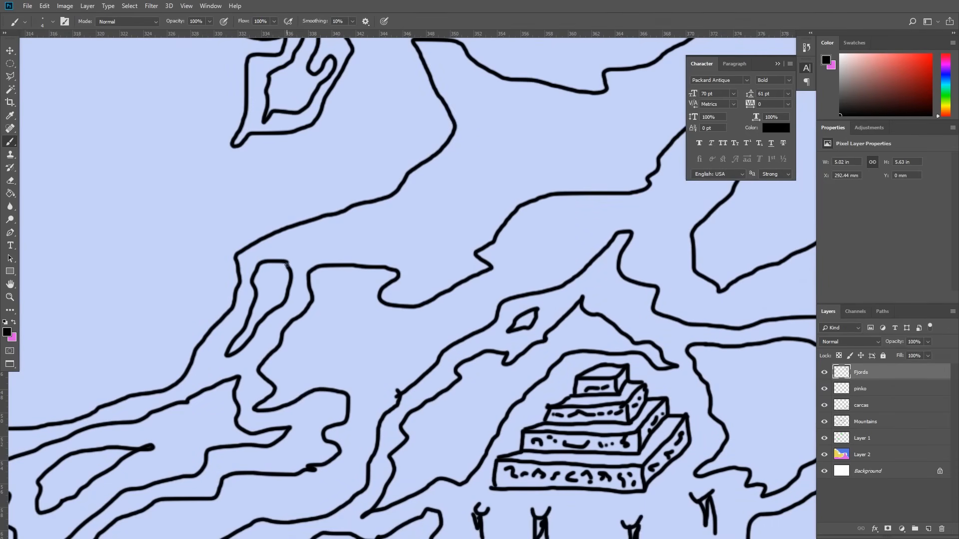
mouse_move(493, 186)
left_mouse_down()
mouse_move(434, 207)
mouse_move(334, 292)
mouse_move(345, 289)
left_mouse_up()
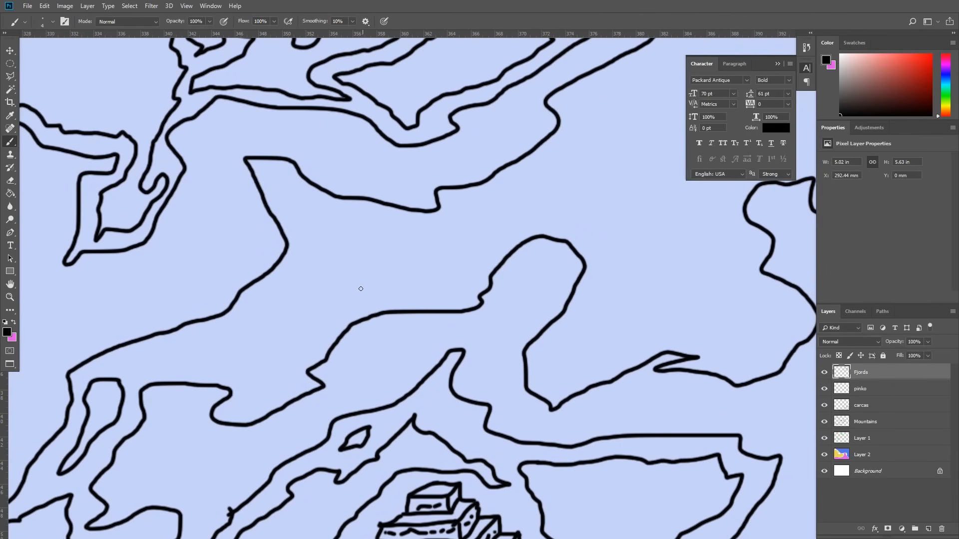
mouse_move(450, 221)
left_mouse_down()
mouse_move(424, 231)
mouse_move(344, 221)
mouse_move(292, 187)
mouse_move(284, 201)
mouse_move(308, 250)
mouse_move(261, 315)
mouse_move(160, 360)
mouse_move(202, 358)
mouse_move(255, 383)
mouse_move(244, 398)
mouse_move(257, 407)
mouse_move(344, 321)
mouse_move(449, 276)
left_mouse_up()
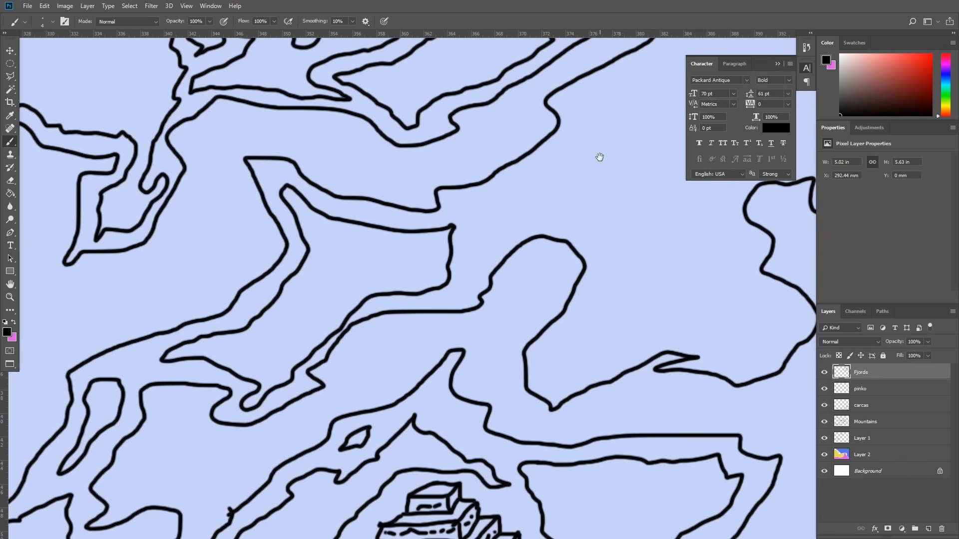
Trace a closed inner contour following the winding coastline of the large landmass northeast of the pyramid.
left_click_drag(600, 158, 347, 332)
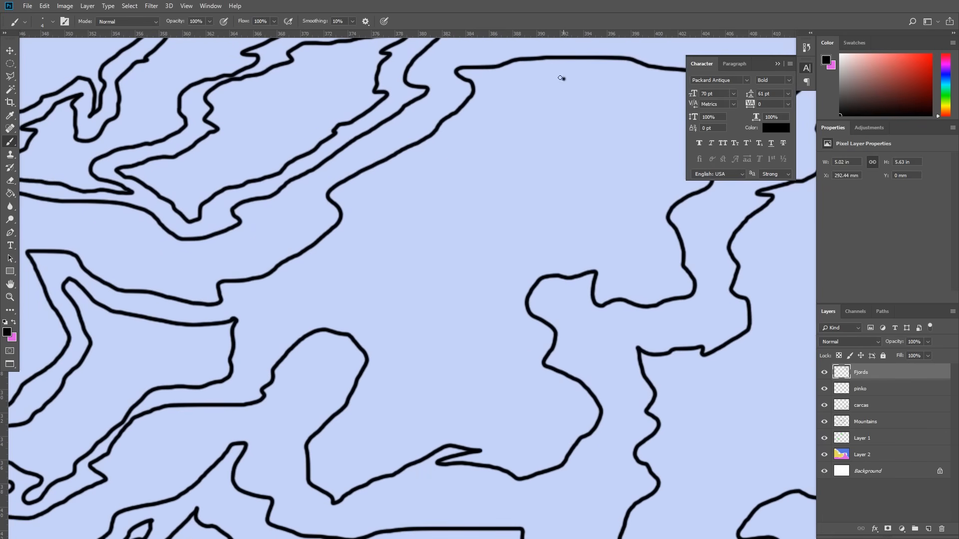
mouse_move(561, 77)
left_mouse_down()
mouse_move(519, 78)
mouse_move(517, 102)
mouse_move(478, 136)
mouse_move(362, 200)
mouse_move(370, 231)
mouse_move(272, 281)
mouse_move(258, 303)
mouse_move(259, 342)
mouse_move(283, 338)
mouse_move(309, 311)
mouse_move(360, 318)
mouse_move(386, 367)
left_mouse_up()
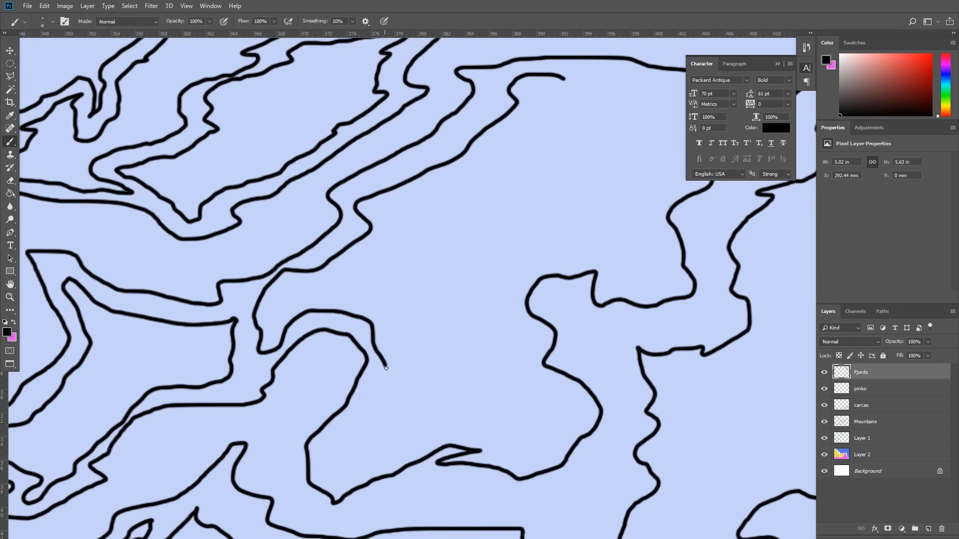
mouse_move(366, 425)
left_mouse_down()
mouse_move(342, 471)
mouse_move(411, 441)
mouse_move(492, 434)
mouse_move(529, 464)
mouse_move(570, 407)
mouse_move(525, 352)
mouse_move(514, 262)
mouse_move(576, 254)
mouse_move(557, 207)
mouse_move(564, 93)
mouse_move(392, 200)
left_mouse_up()
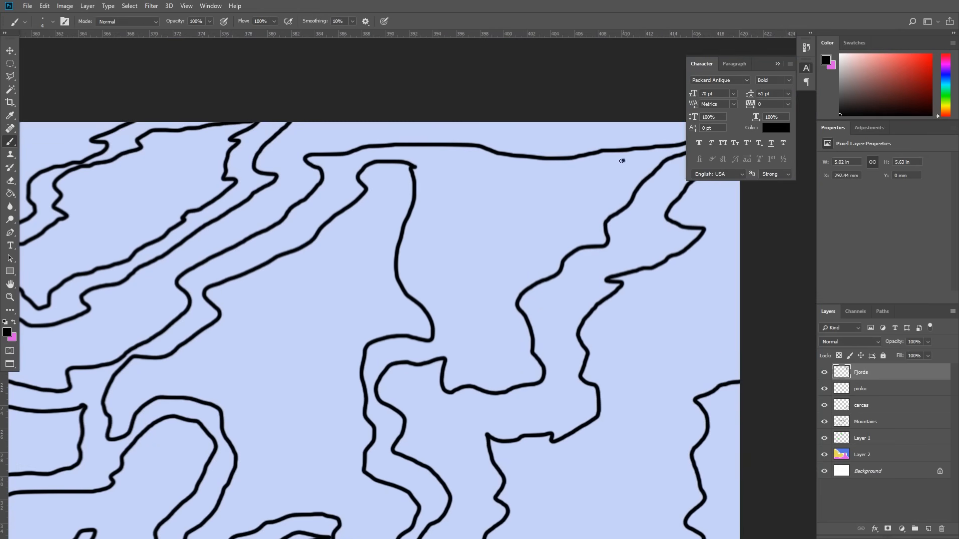
Outline a jagged inner contour with a deep narrow inlet in the land at the map's northeast corner.
mouse_move(622, 161)
left_mouse_down()
mouse_move(554, 176)
mouse_move(508, 165)
mouse_move(439, 174)
mouse_move(430, 205)
mouse_move(455, 333)
left_mouse_up()
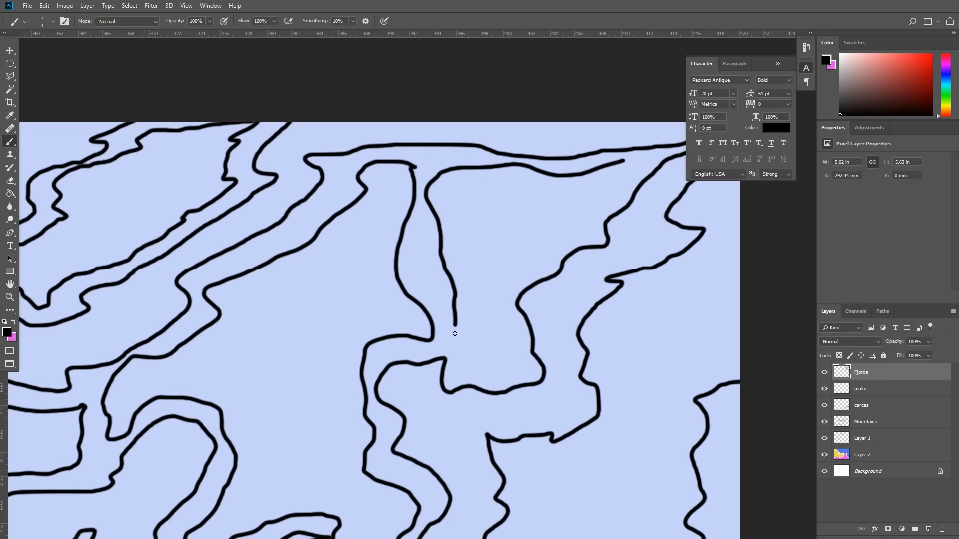
mouse_move(474, 365)
left_mouse_down()
mouse_move(511, 362)
mouse_move(491, 325)
left_mouse_up()
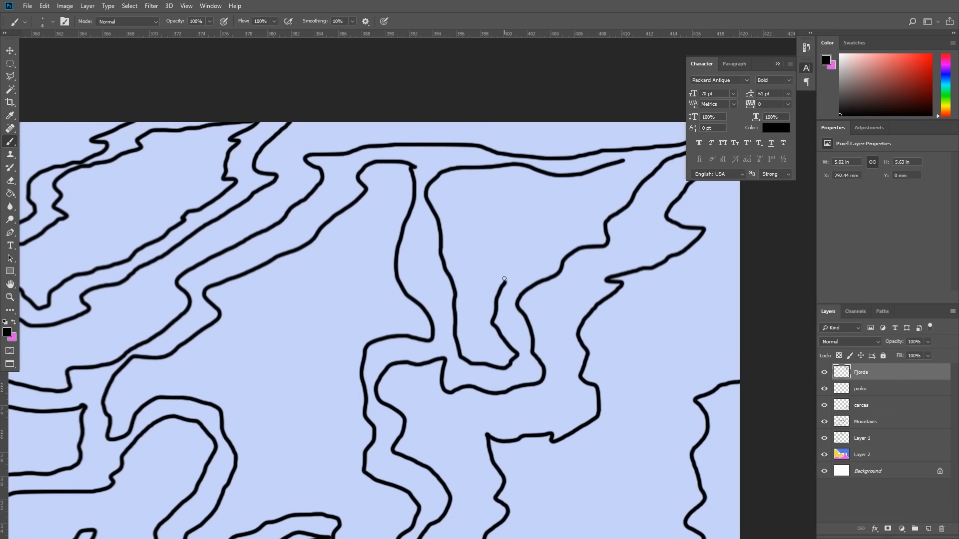
mouse_move(504, 278)
left_mouse_down()
mouse_move(461, 207)
mouse_move(477, 222)
left_mouse_up()
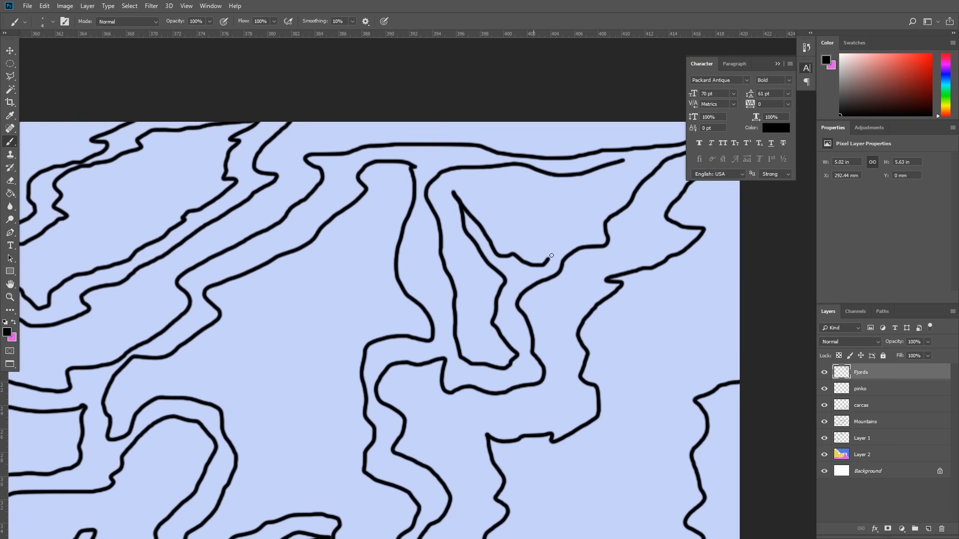
Finish the inner contour near the map's top edge and brush two more black contours at the upper right map edge.
left_click_drag(552, 256, 621, 160)
left_click_drag(638, 263, 507, 199)
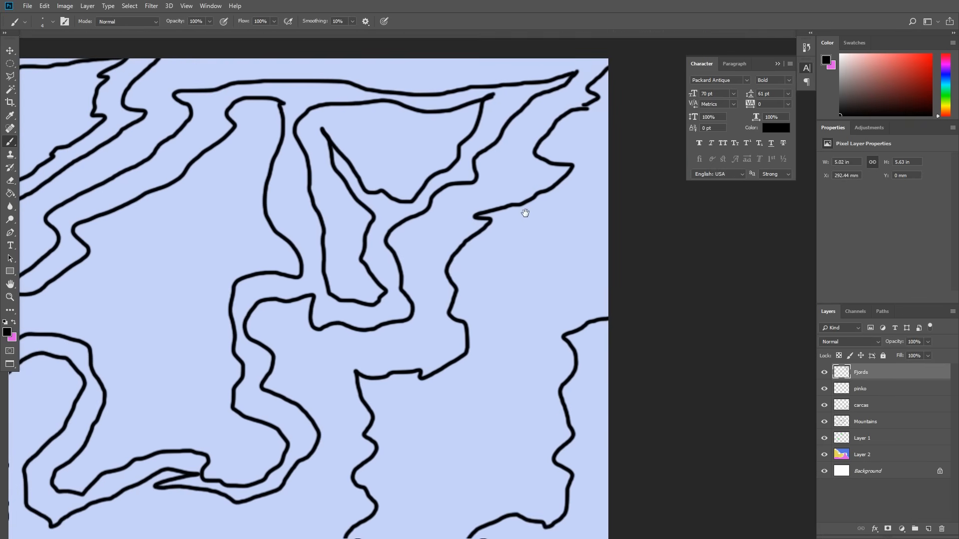
mouse_move(575, 141)
left_mouse_down()
mouse_move(575, 162)
mouse_move(591, 178)
mouse_move(508, 253)
mouse_move(514, 295)
left_mouse_up()
mouse_move(497, 344)
left_mouse_down()
mouse_move(530, 367)
mouse_move(571, 309)
mouse_move(607, 293)
left_mouse_up()
mouse_move(624, 217)
left_mouse_down()
mouse_move(574, 234)
mouse_move(603, 270)
left_mouse_up()
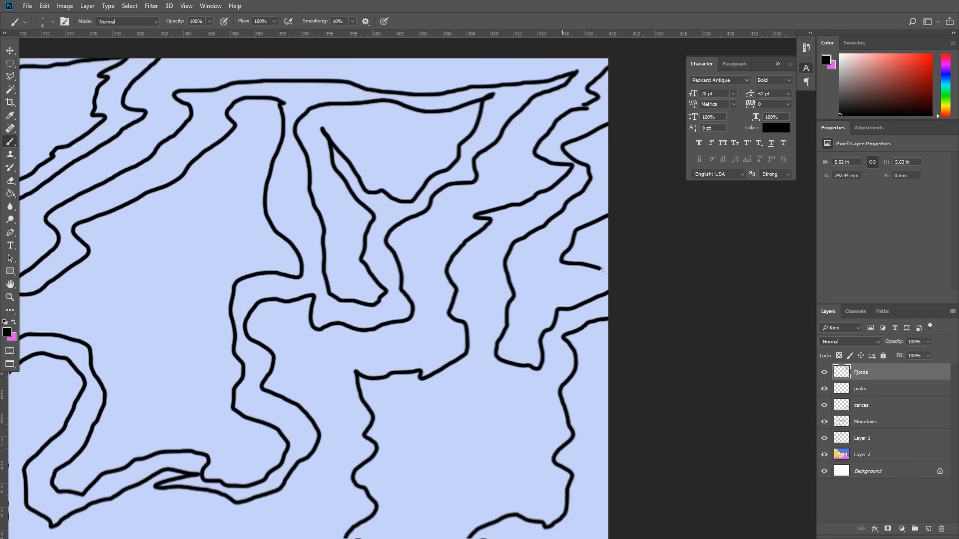
Draw a jagged inner contour inside the squarish landmass near the right map edge, with a small closed ring at its centre.
mouse_move(470, 380)
left_mouse_down()
mouse_move(565, 197)
mouse_move(562, 185)
mouse_move(498, 196)
left_mouse_up()
mouse_move(488, 232)
left_mouse_down()
mouse_move(481, 288)
mouse_move(491, 314)
mouse_move(473, 360)
mouse_move(528, 352)
mouse_move(580, 309)
mouse_move(612, 311)
mouse_move(634, 284)
mouse_move(621, 244)
mouse_move(637, 210)
left_mouse_up()
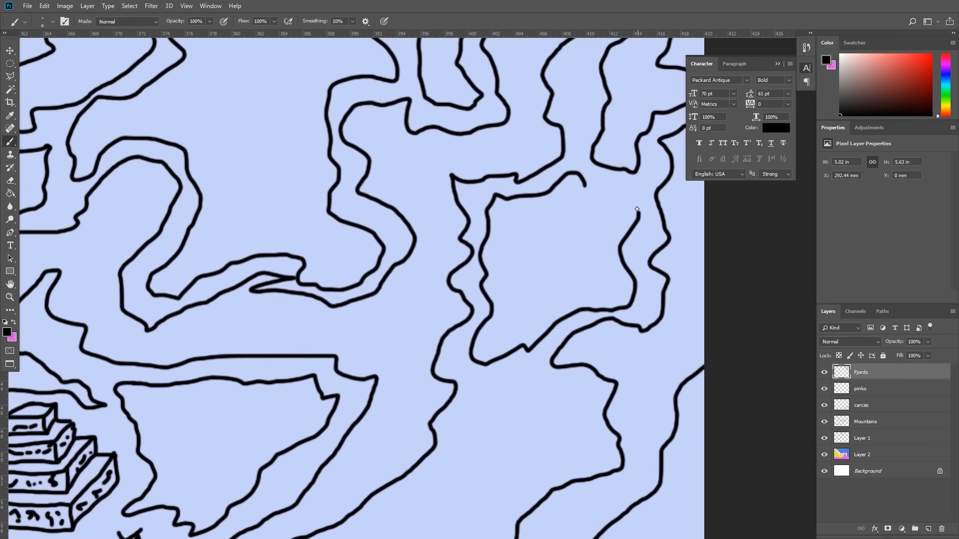
mouse_move(575, 231)
left_mouse_down()
mouse_move(541, 227)
mouse_move(519, 255)
mouse_move(519, 295)
mouse_move(537, 301)
mouse_move(571, 282)
mouse_move(581, 246)
left_mouse_up()
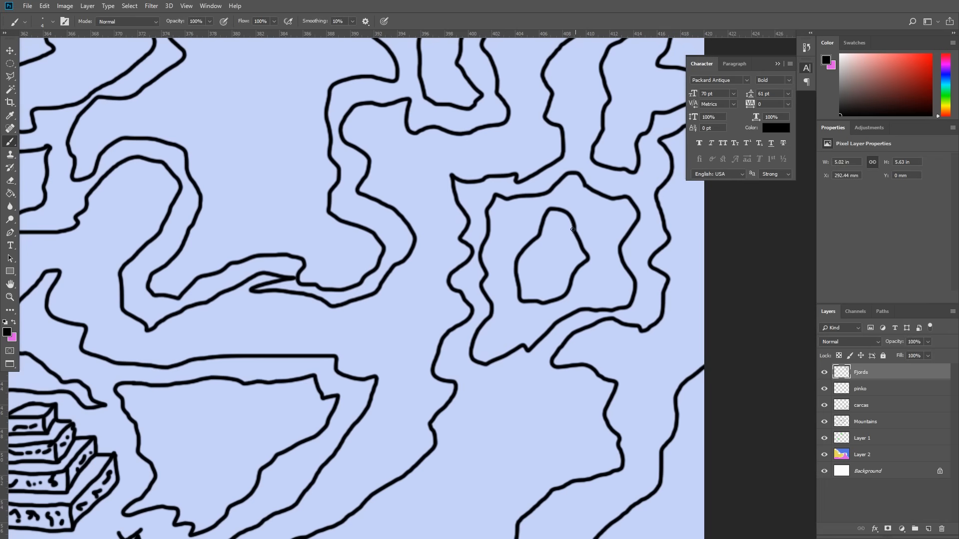
Draw a large inner contour in the landmass east of the stepped pyramid, with a small ring and a larger irregular ring inside.
left_click_drag(509, 370, 539, 137)
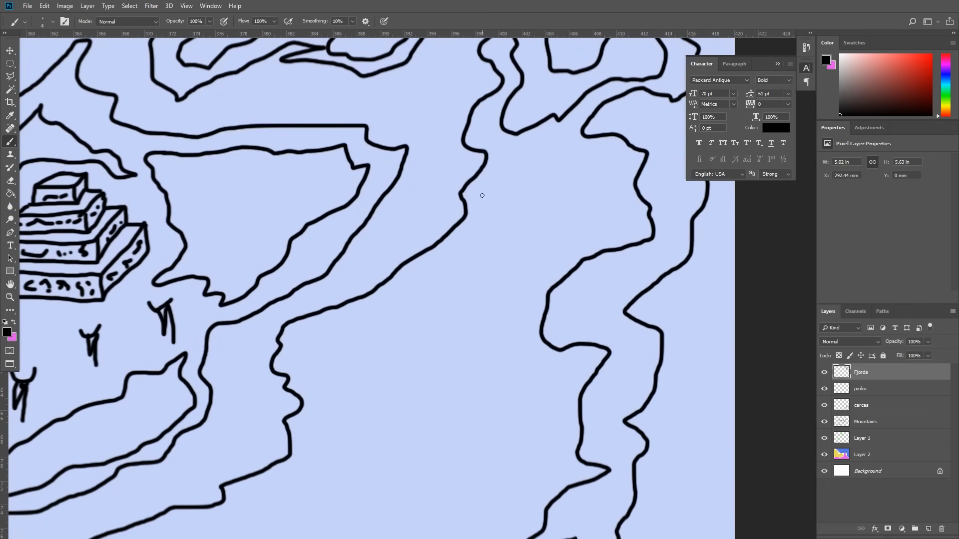
mouse_move(482, 195)
left_mouse_down()
mouse_move(561, 147)
mouse_move(605, 171)
mouse_move(610, 223)
mouse_move(570, 243)
mouse_move(519, 309)
mouse_move(523, 348)
mouse_move(561, 373)
mouse_move(551, 486)
mouse_move(504, 531)
mouse_move(490, 465)
mouse_move(443, 453)
mouse_move(402, 458)
mouse_move(363, 481)
left_mouse_up()
mouse_move(300, 488)
left_mouse_down()
mouse_move(329, 392)
mouse_move(313, 364)
mouse_move(337, 329)
mouse_move(392, 316)
mouse_move(438, 275)
mouse_move(465, 246)
mouse_move(483, 205)
left_mouse_up()
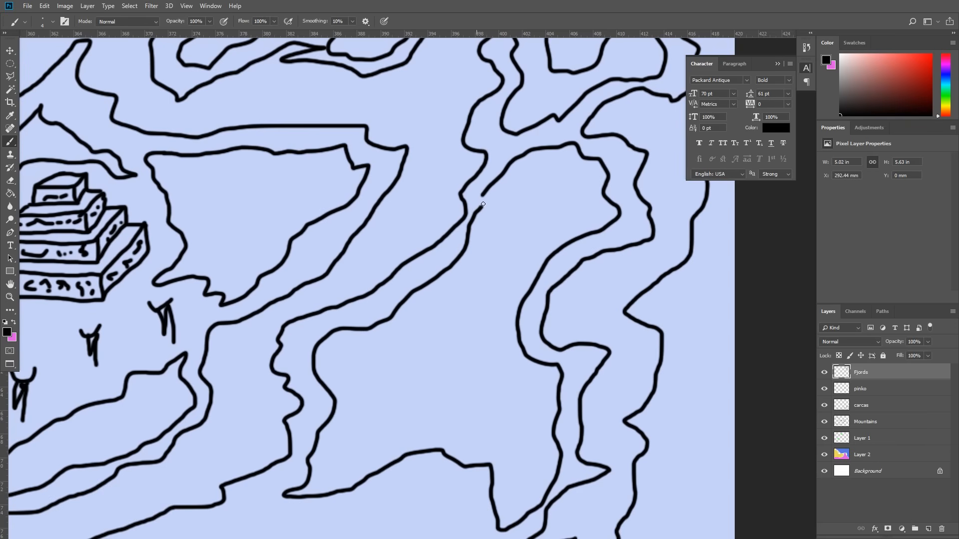
left_click_drag(559, 186, 515, 205)
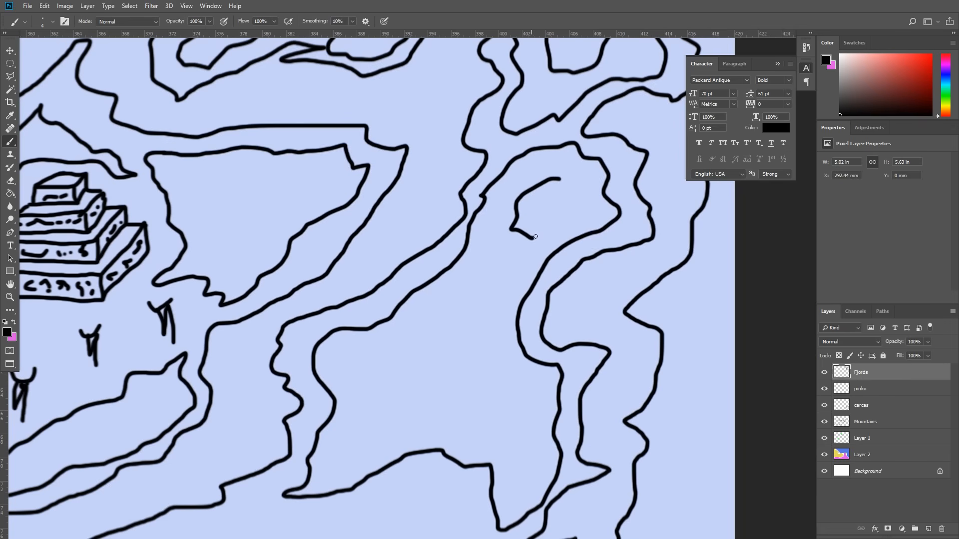
left_click_drag(535, 236, 568, 193)
mouse_move(420, 342)
left_mouse_down()
mouse_move(383, 364)
mouse_move(363, 414)
mouse_move(407, 426)
left_mouse_up()
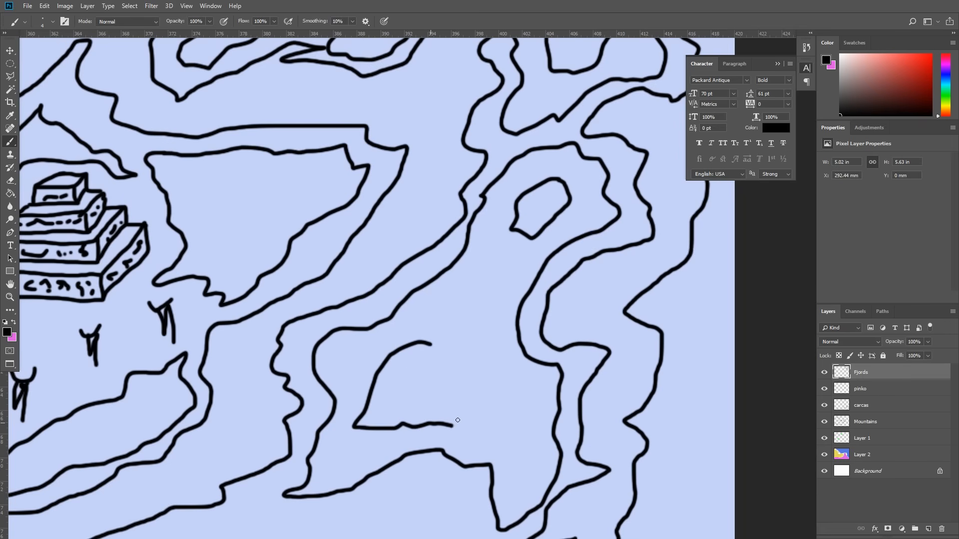
left_click_drag(459, 387, 484, 438)
mouse_move(525, 473)
left_mouse_down()
mouse_move(538, 429)
mouse_move(502, 373)
mouse_move(497, 340)
left_mouse_up()
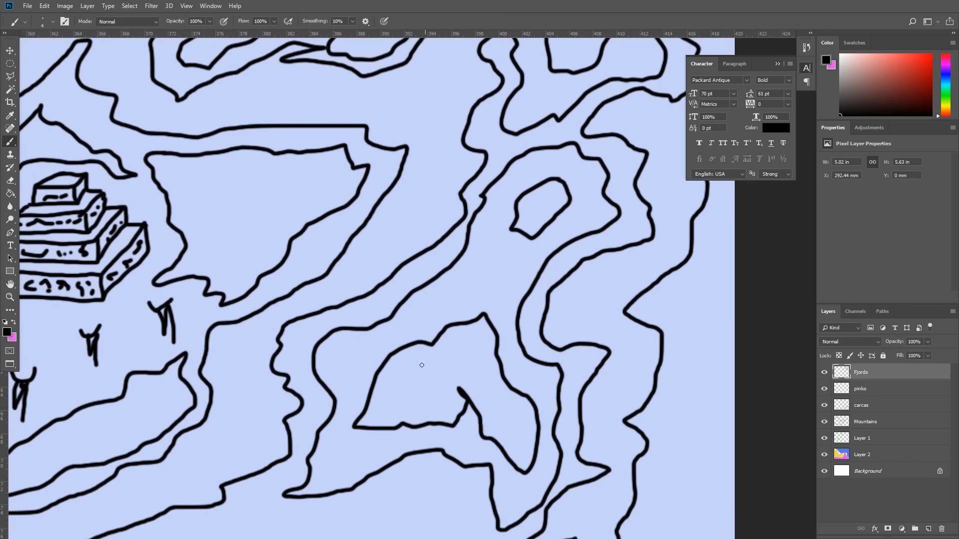
Draw an inner contour in the elongated landmass southeast of the pyramid and add a small closed ring at its eastern end.
mouse_move(421, 366)
left_mouse_down()
mouse_move(524, 43)
mouse_move(510, 81)
left_mouse_up()
mouse_move(378, 184)
left_mouse_down()
mouse_move(293, 210)
mouse_move(192, 265)
mouse_move(257, 264)
mouse_move(261, 295)
mouse_move(288, 299)
mouse_move(312, 261)
mouse_move(391, 241)
mouse_move(430, 252)
mouse_move(486, 288)
mouse_move(495, 306)
mouse_move(588, 246)
mouse_move(565, 169)
mouse_move(545, 156)
mouse_move(402, 196)
left_mouse_up()
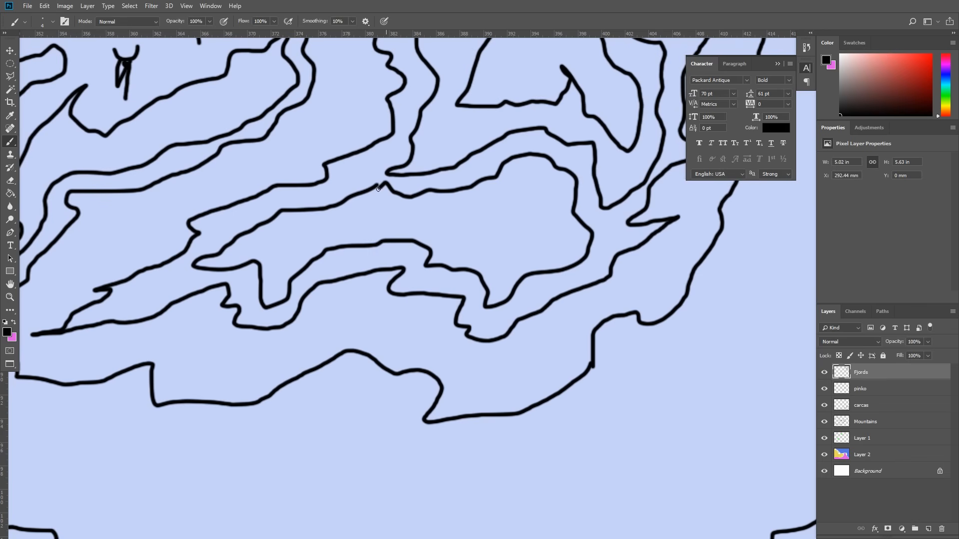
mouse_move(511, 188)
left_mouse_down()
mouse_move(485, 226)
mouse_move(497, 248)
mouse_move(547, 232)
left_mouse_up()
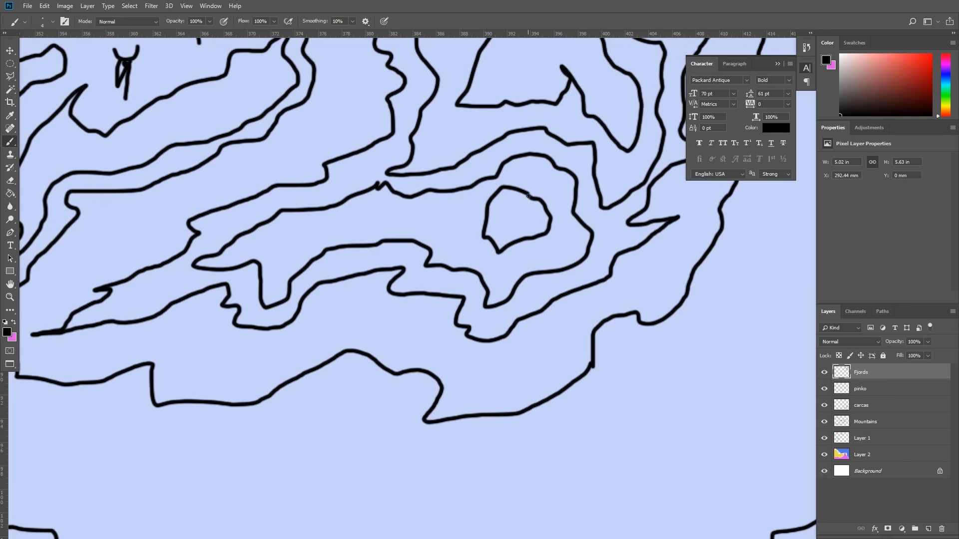
Outline the land between the southern fjord coastlines northeast of the white area and add a small narrow island in the channel below.
left_click_drag(250, 243, 674, 231)
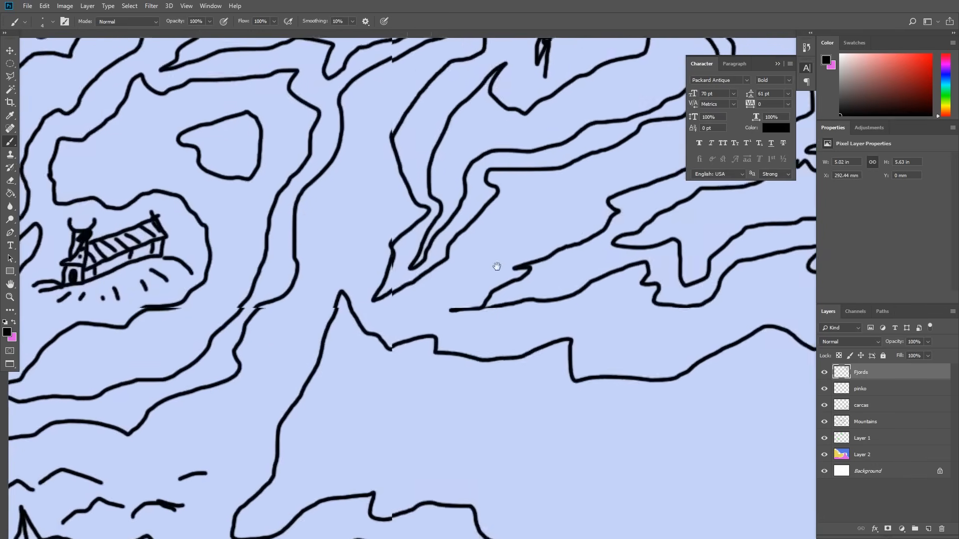
mouse_move(542, 318)
left_mouse_down()
mouse_move(381, 114)
mouse_move(399, 94)
mouse_move(316, 132)
left_mouse_up()
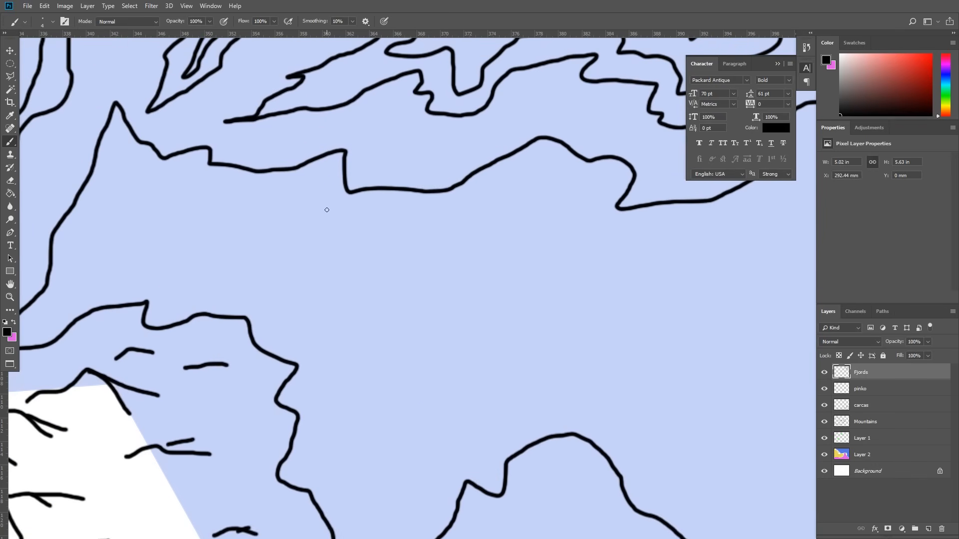
mouse_move(318, 190)
left_mouse_down()
mouse_move(201, 189)
mouse_move(134, 166)
mouse_move(117, 146)
mouse_move(114, 194)
mouse_move(93, 240)
mouse_move(34, 326)
mouse_move(130, 280)
mouse_move(171, 278)
mouse_move(165, 301)
mouse_move(265, 293)
mouse_move(322, 364)
mouse_move(319, 470)
mouse_move(356, 521)
mouse_move(399, 530)
mouse_move(570, 374)
mouse_move(604, 197)
mouse_move(579, 174)
mouse_move(553, 169)
mouse_move(472, 203)
mouse_move(334, 212)
left_mouse_up()
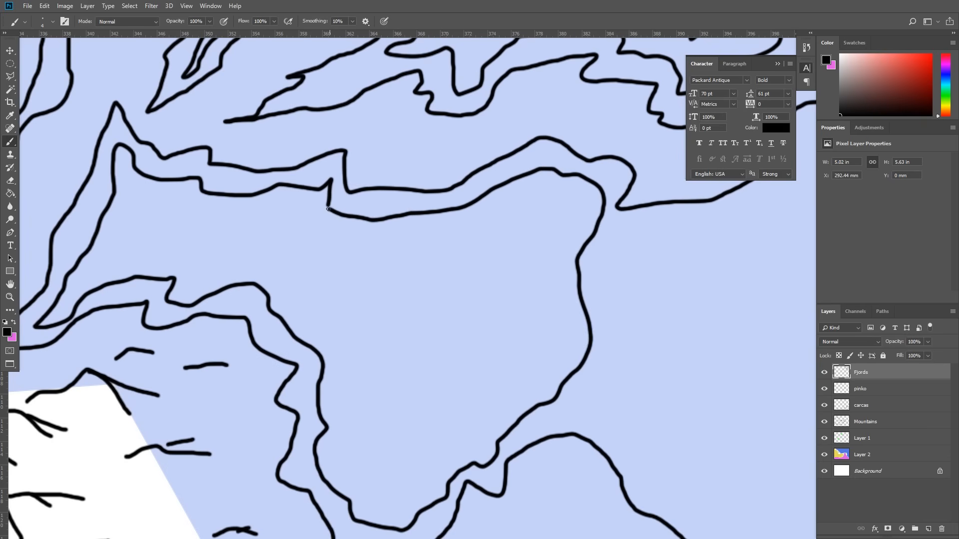
mouse_move(391, 312)
left_mouse_down()
mouse_move(370, 150)
mouse_move(371, 163)
left_mouse_up()
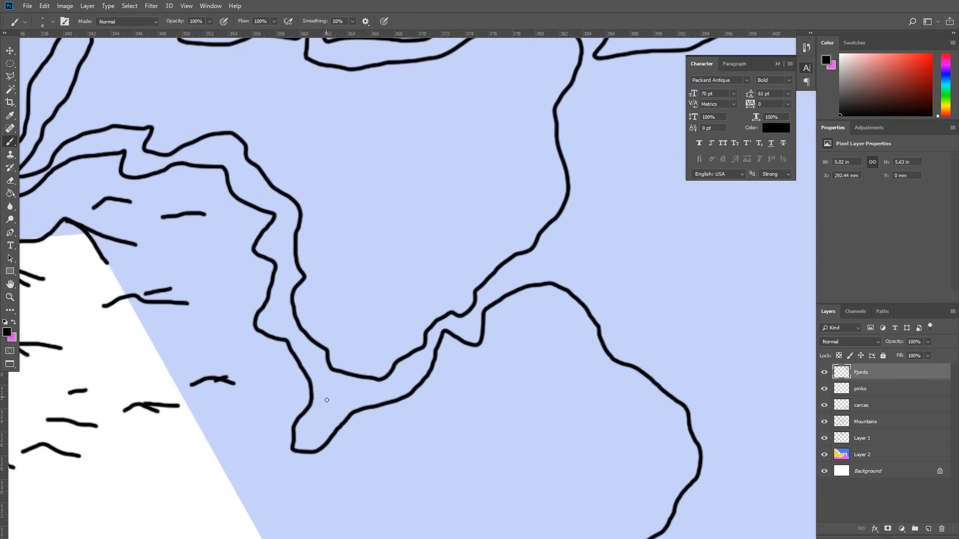
left_click_drag(321, 419, 355, 395)
Outline the neighbouring landmass to the east with a closed contour that includes a small hooked inlet on its western side.
left_click_drag(452, 190, 464, 288)
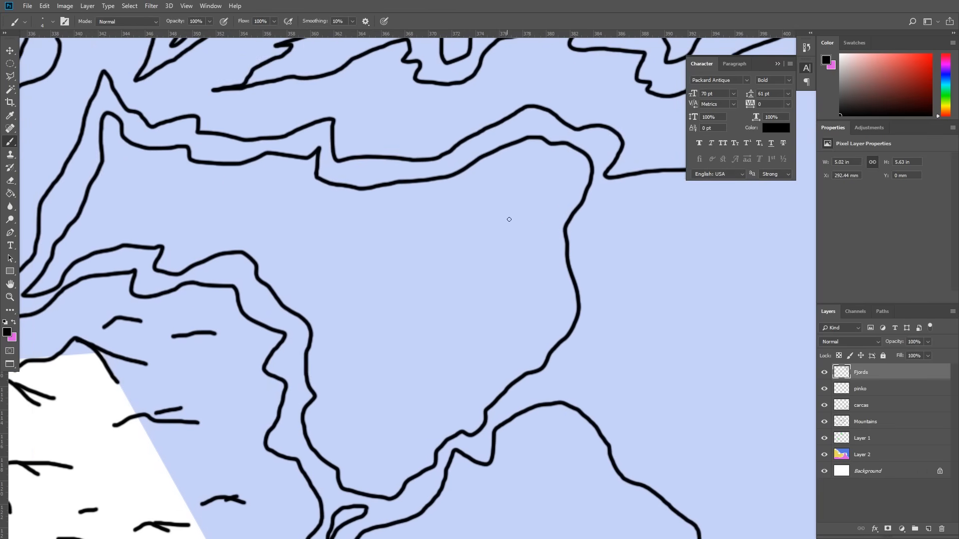
mouse_move(669, 269)
left_mouse_down()
mouse_move(403, 242)
mouse_move(388, 222)
left_mouse_up()
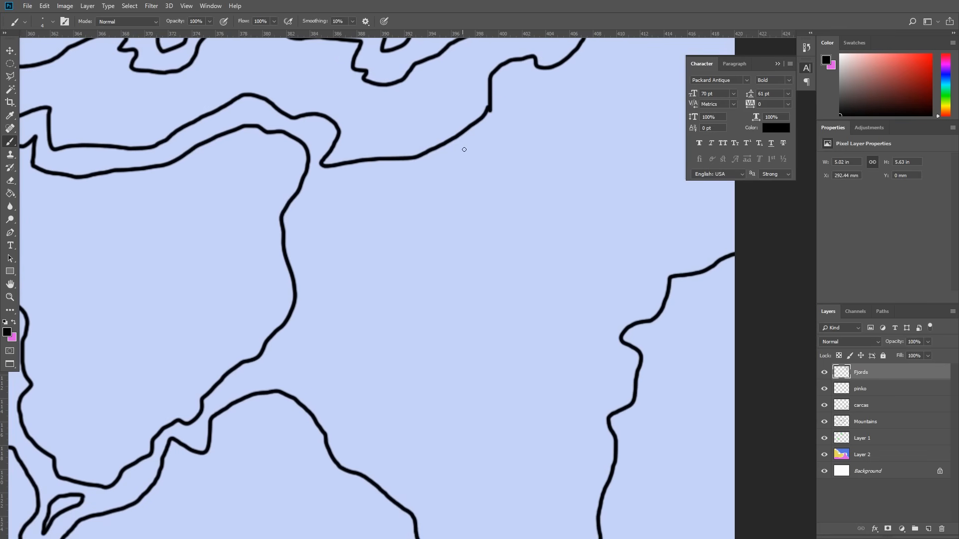
mouse_move(475, 135)
left_mouse_down()
mouse_move(417, 171)
mouse_move(342, 178)
left_mouse_up()
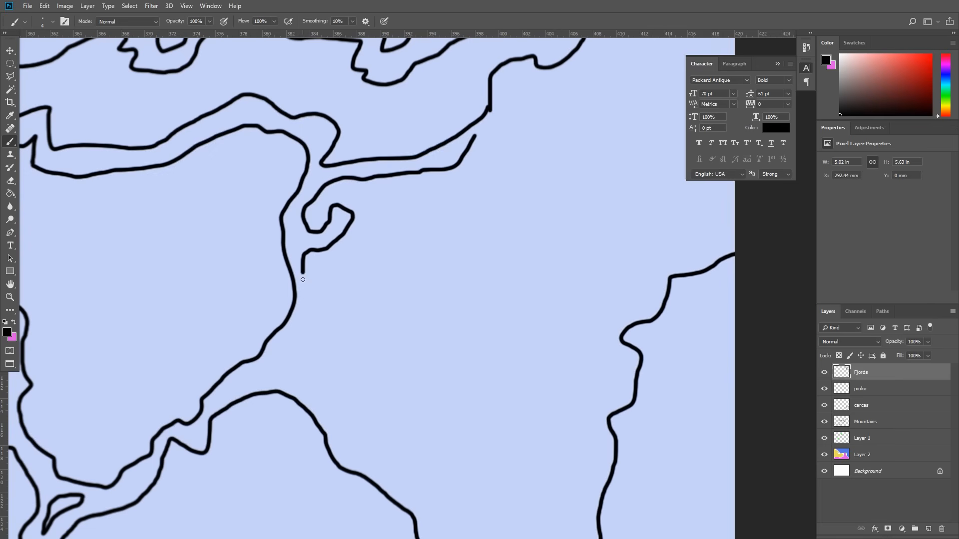
mouse_move(304, 374)
left_mouse_down()
mouse_move(374, 464)
mouse_move(414, 490)
mouse_move(408, 417)
mouse_move(462, 364)
mouse_move(534, 377)
mouse_move(578, 416)
mouse_move(618, 380)
mouse_move(614, 328)
mouse_move(654, 292)
mouse_move(631, 245)
mouse_move(538, 201)
mouse_move(489, 151)
left_mouse_up()
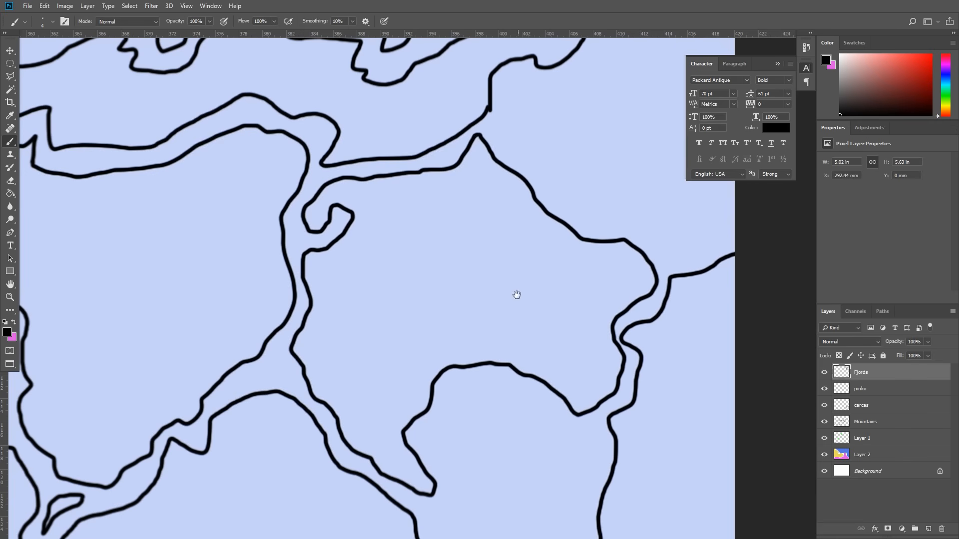
Draw nested contours inside the curved southern peninsula, finishing with two small closed rings in the innermost one.
left_click_drag(517, 294, 426, 107)
mouse_move(514, 221)
left_mouse_down()
mouse_move(442, 160)
mouse_move(369, 181)
mouse_move(374, 343)
mouse_move(344, 410)
mouse_move(293, 463)
mouse_move(310, 478)
mouse_move(469, 424)
mouse_move(511, 367)
mouse_move(508, 318)
mouse_move(526, 239)
left_mouse_up()
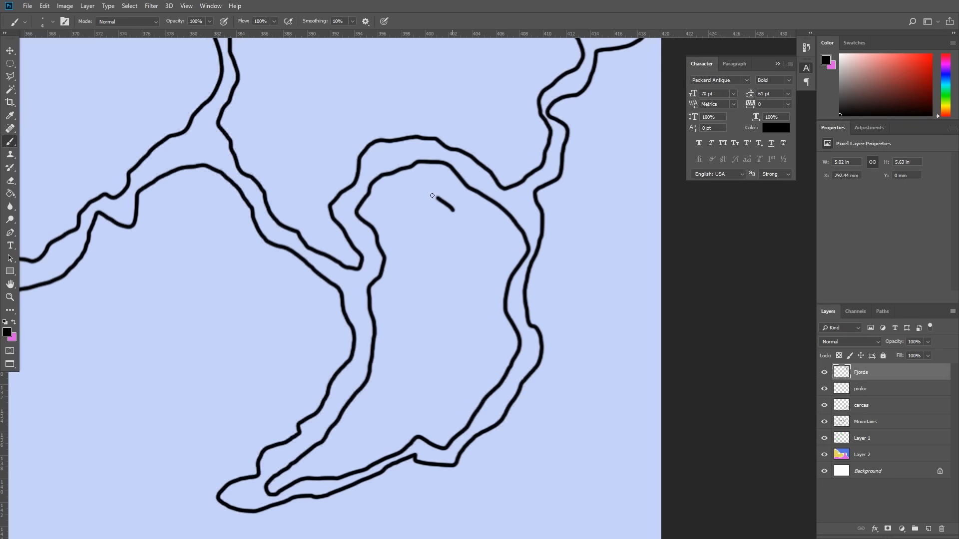
mouse_move(432, 195)
left_mouse_down()
mouse_move(384, 403)
mouse_move(350, 455)
mouse_move(472, 364)
mouse_move(475, 228)
mouse_move(431, 271)
left_mouse_up()
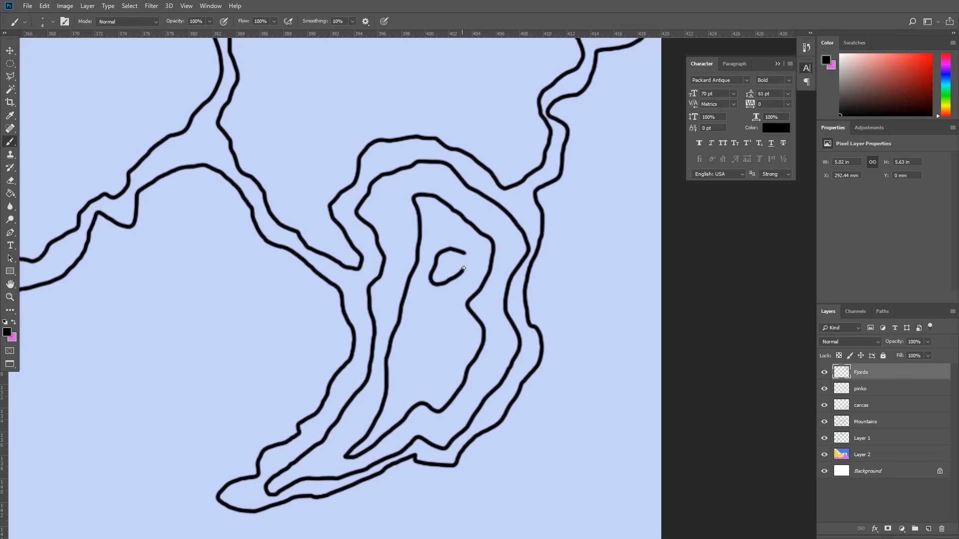
left_click_drag(446, 314, 406, 344)
Draw a long contour parallel to the eastern coastline between two points on the right map edge, plus a small arc at that edge.
mouse_move(436, 385)
left_mouse_down()
mouse_move(455, 331)
mouse_move(308, 280)
mouse_move(342, 332)
mouse_move(283, 336)
mouse_move(212, 381)
left_mouse_up()
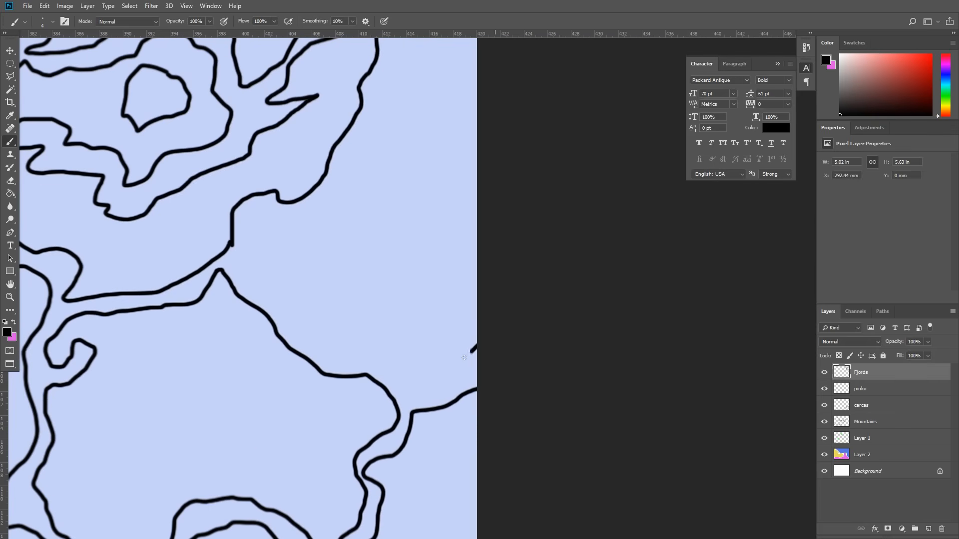
mouse_move(464, 357)
left_mouse_down()
mouse_move(408, 382)
mouse_move(343, 351)
mouse_move(278, 299)
mouse_move(264, 224)
mouse_move(348, 196)
mouse_move(396, 59)
left_mouse_up()
mouse_move(424, 95)
left_mouse_down()
mouse_move(398, 282)
mouse_move(390, 169)
mouse_move(413, 111)
mouse_move(491, 35)
left_mouse_up()
key("ctrl+r")
mouse_move(446, 131)
left_mouse_down()
mouse_move(439, 250)
mouse_move(386, 379)
left_mouse_up()
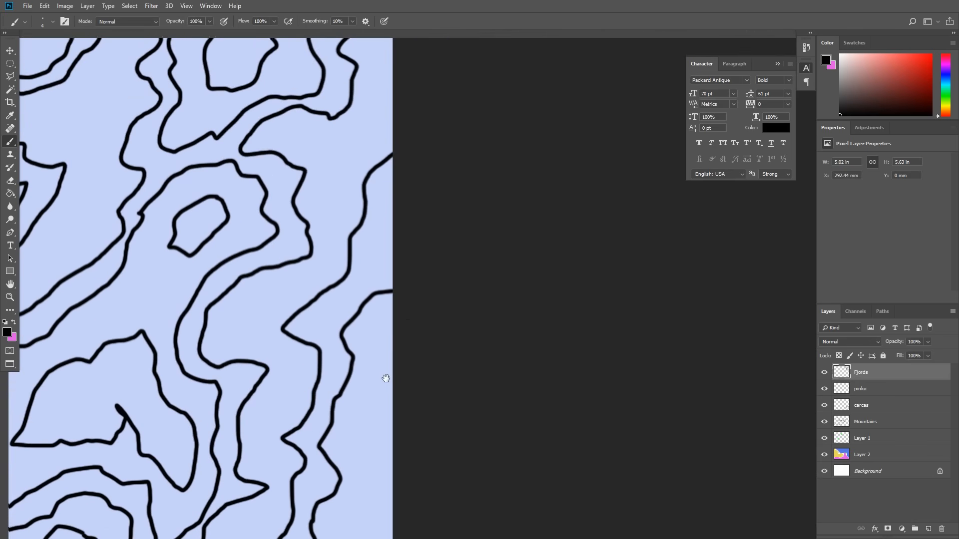
left_click_drag(415, 196, 376, 243)
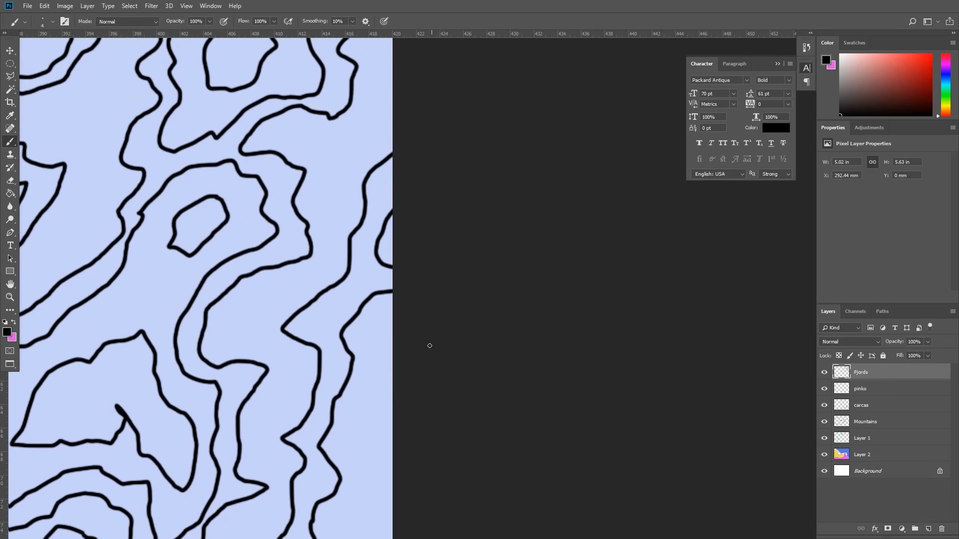
Draw a winding inner contour down the eastern landmass, looping through its southern end and back up to the right map edge.
mouse_move(429, 345)
left_mouse_down()
mouse_move(471, 317)
mouse_move(486, 103)
mouse_move(488, 114)
mouse_move(432, 125)
mouse_move(433, 186)
mouse_move(406, 272)
mouse_move(400, 354)
left_mouse_up()
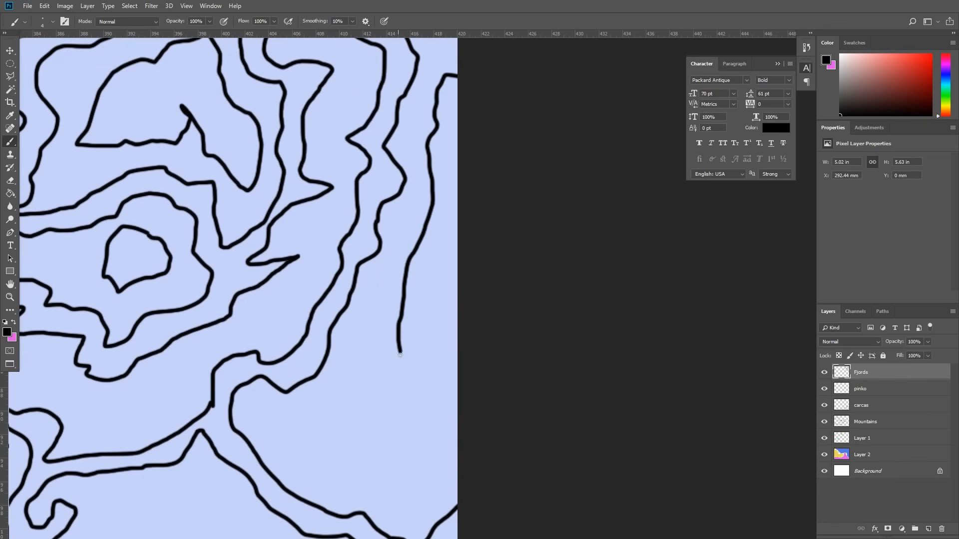
mouse_move(355, 388)
left_mouse_down()
mouse_move(313, 425)
mouse_move(381, 387)
mouse_move(426, 397)
mouse_move(418, 459)
left_mouse_up()
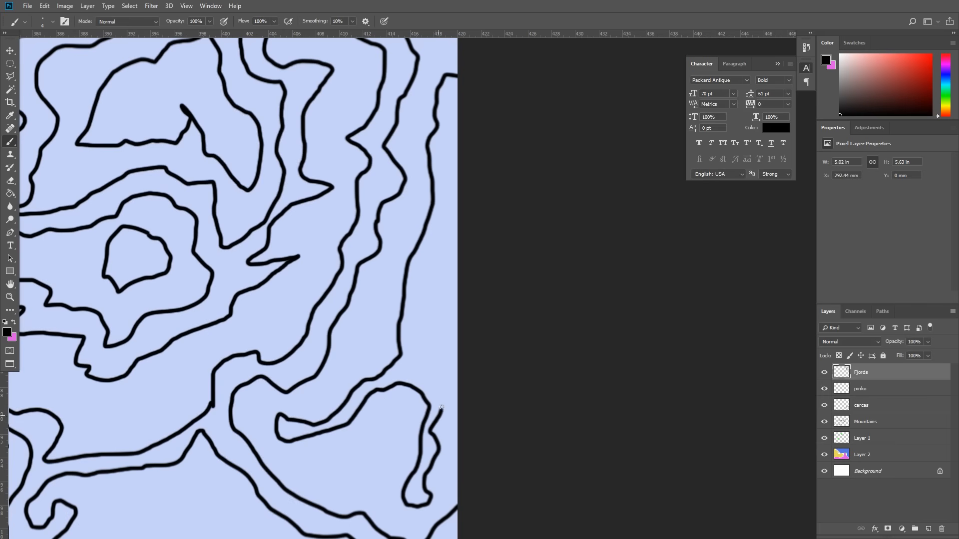
mouse_move(442, 408)
left_mouse_down()
mouse_move(410, 353)
mouse_move(420, 276)
mouse_move(456, 214)
left_mouse_up()
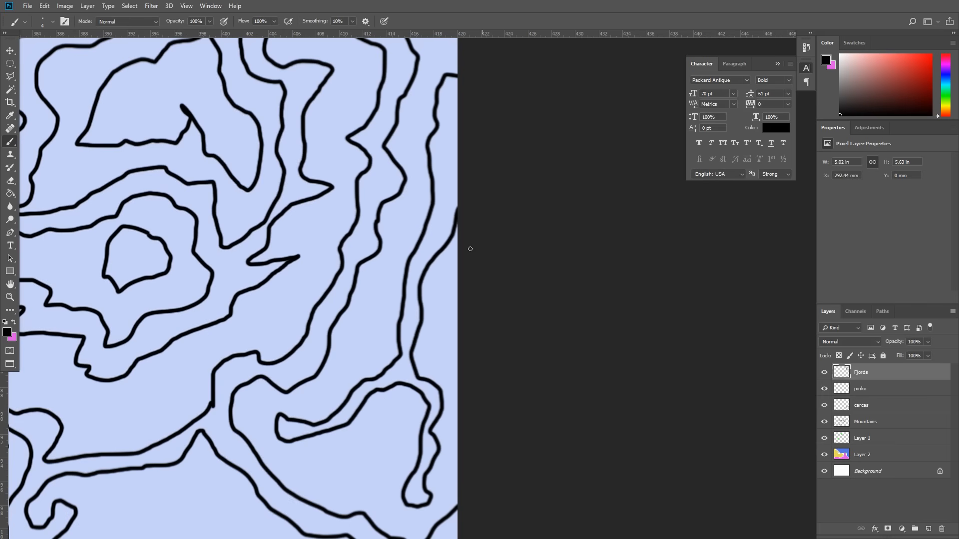
Draw a closed triangular contour inside the southern landmass and a crescent-shaped one inside the landmass east of it.
left_click_drag(199, 301, 541, 130)
left_click_drag(370, 280, 462, 186)
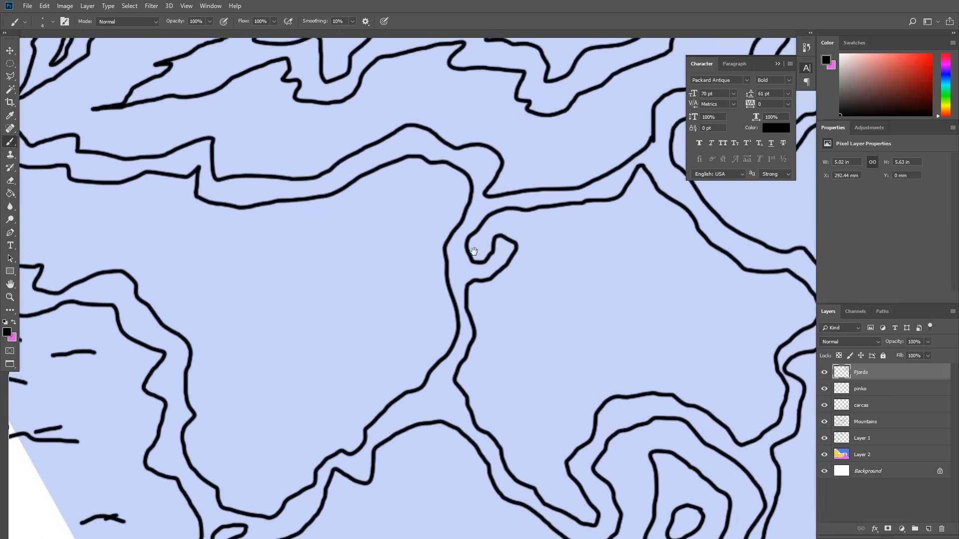
left_click_drag(474, 251, 612, 216)
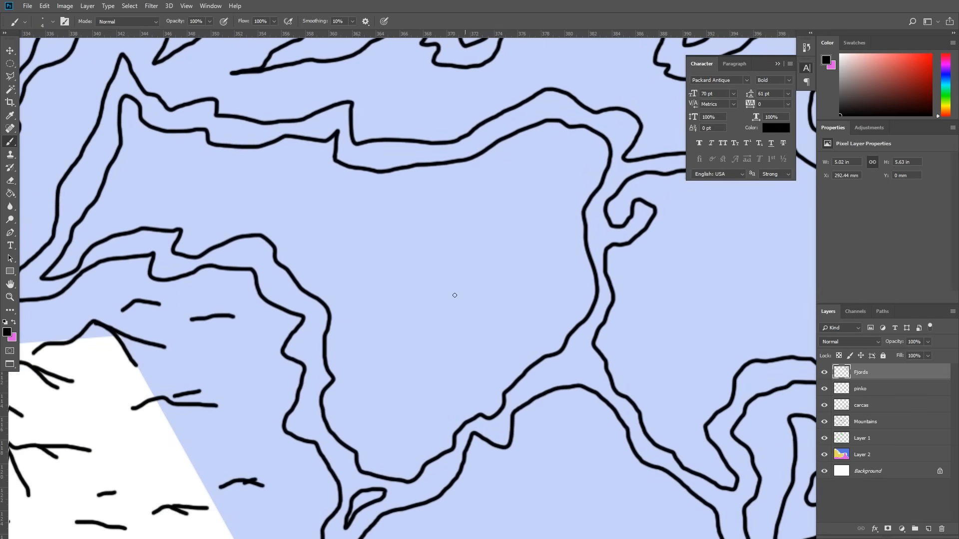
mouse_move(454, 326)
left_mouse_down()
mouse_move(478, 263)
mouse_move(389, 217)
mouse_move(351, 242)
mouse_move(410, 303)
mouse_move(426, 337)
left_mouse_up()
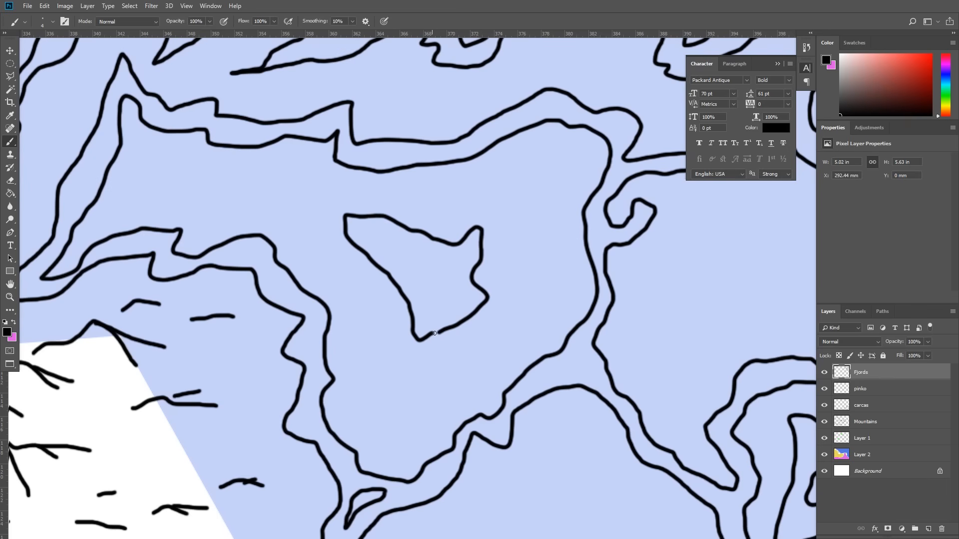
left_click_drag(375, 203, 73, 181)
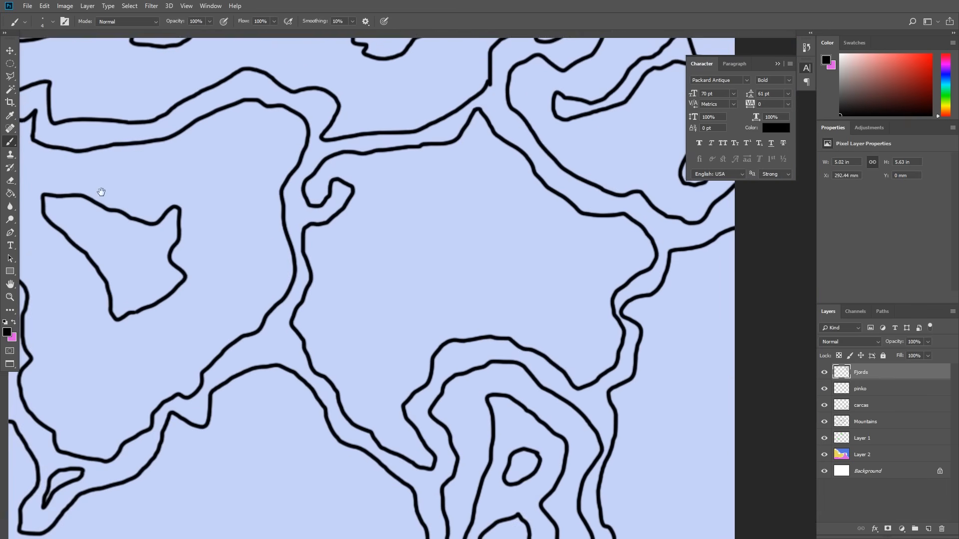
mouse_move(508, 276)
left_mouse_down()
mouse_move(542, 256)
mouse_move(490, 213)
mouse_move(420, 219)
mouse_move(375, 272)
mouse_move(368, 349)
mouse_move(414, 311)
mouse_move(448, 302)
mouse_move(454, 239)
left_mouse_up()
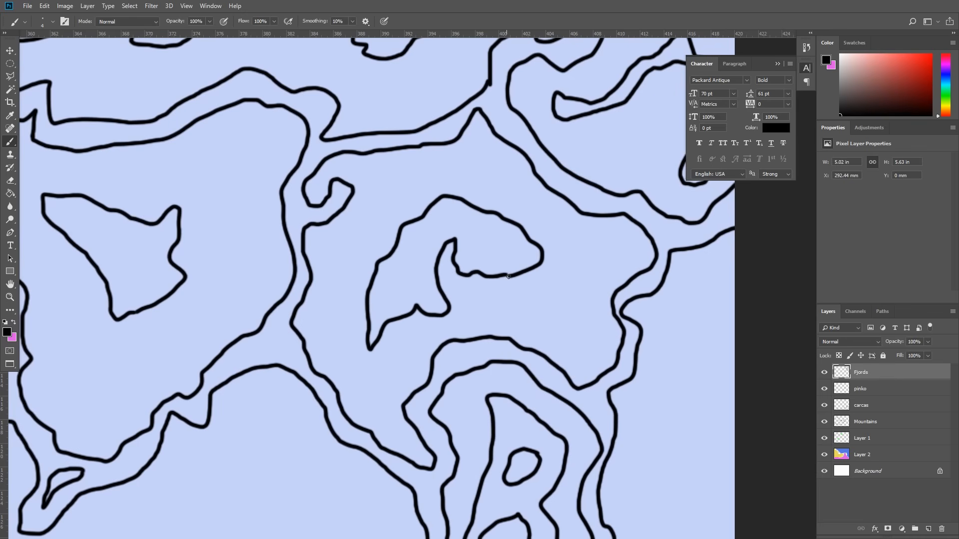
Draw a tall, narrow closed contour in the open northern landmass northeast of the stepped pyramid.
left_click_drag(195, 220, 548, 381)
left_click_drag(365, 138, 460, 421)
left_click_drag(326, 197, 391, 439)
left_click_drag(301, 221, 190, 364)
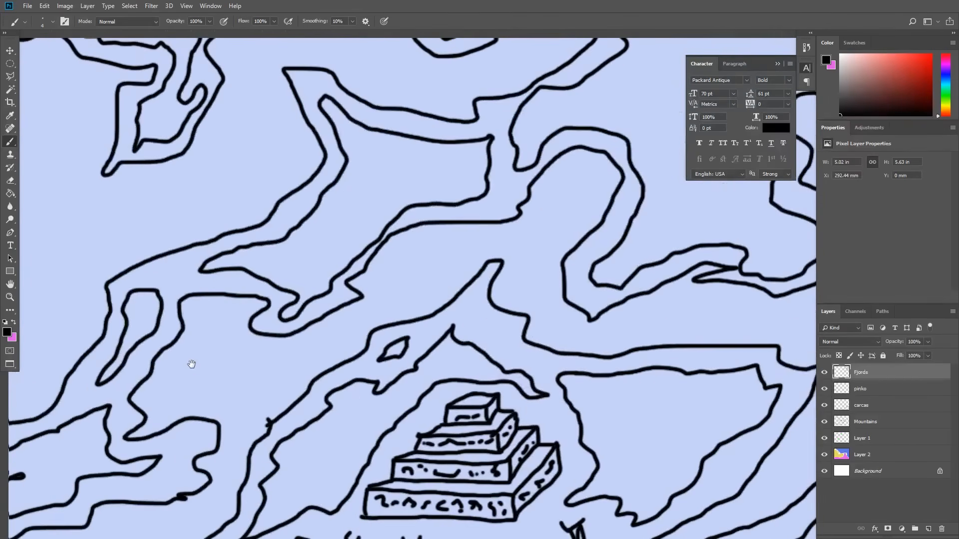
left_click_drag(360, 193, 129, 353)
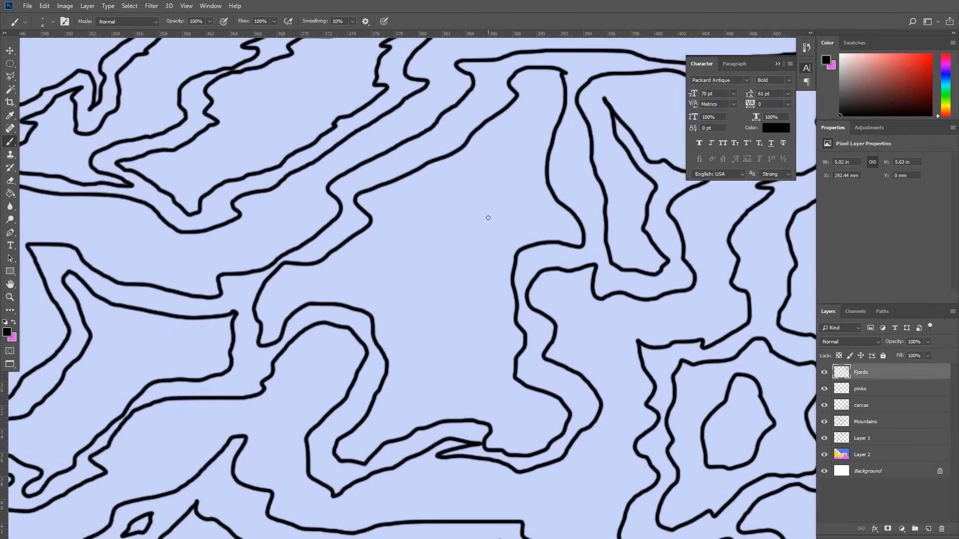
mouse_move(497, 218)
left_mouse_down()
mouse_move(518, 205)
mouse_move(516, 149)
mouse_move(434, 193)
mouse_move(392, 253)
mouse_move(388, 286)
mouse_move(418, 325)
mouse_move(427, 370)
mouse_move(469, 381)
mouse_move(460, 275)
mouse_move(493, 220)
left_mouse_up()
left_click_drag(306, 278, 456, 331)
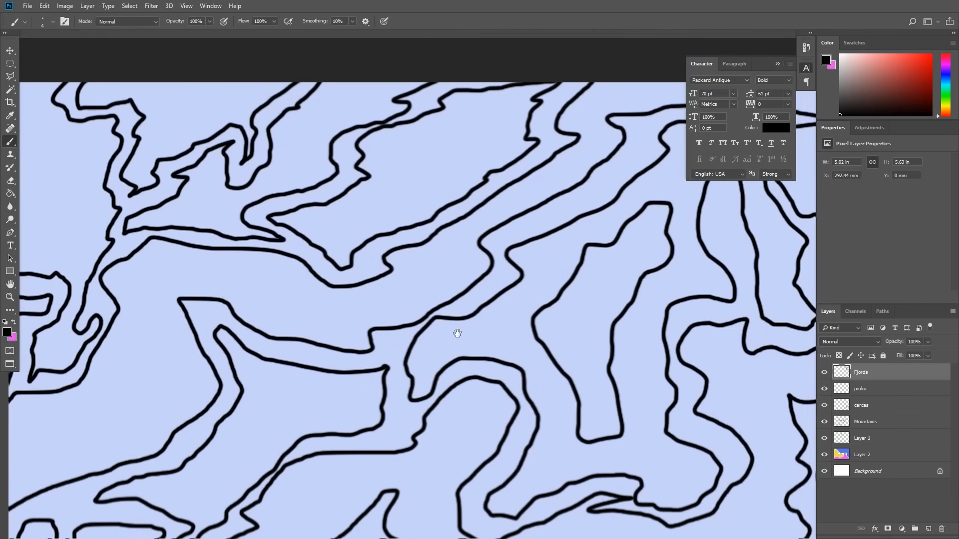
Draw a wide open contour hanging from the north map edge inside the northern landmass, with a narrow V-shaped contour nested inside it.
left_click_drag(271, 298, 517, 249)
left_click_drag(250, 172, 325, 314)
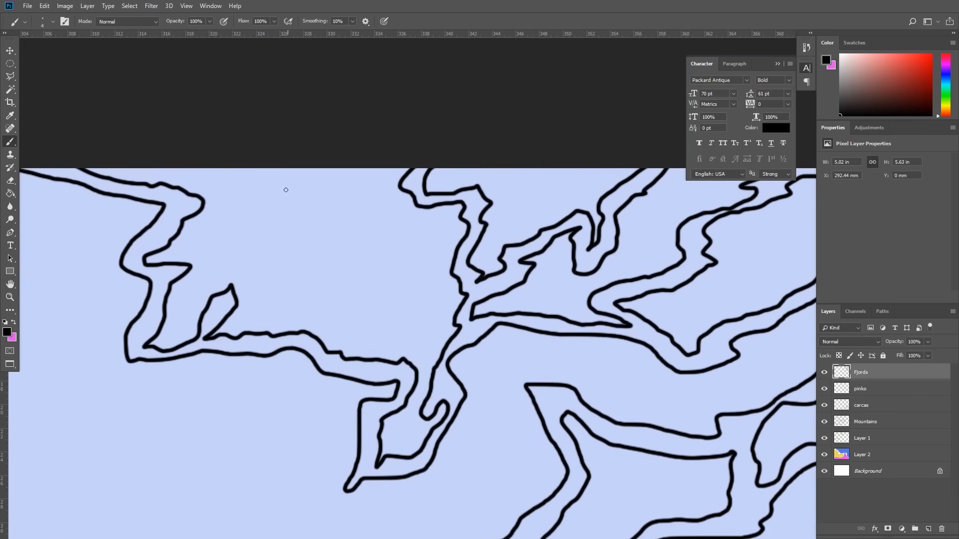
mouse_move(238, 169)
left_mouse_down()
mouse_move(256, 193)
mouse_move(231, 242)
mouse_move(270, 262)
mouse_move(286, 293)
mouse_move(401, 315)
mouse_move(391, 262)
mouse_move(364, 240)
mouse_move(380, 142)
left_mouse_up()
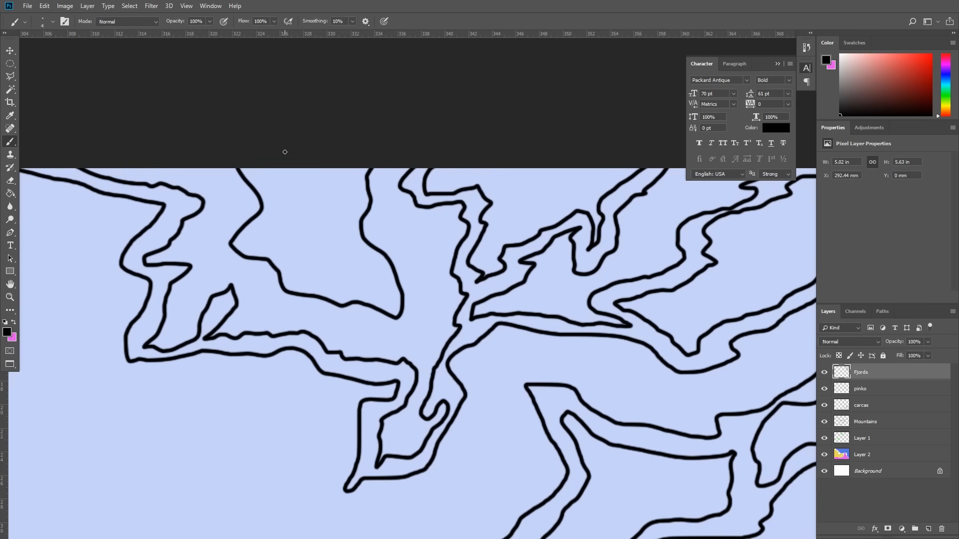
mouse_move(285, 152)
left_mouse_down()
mouse_move(318, 233)
mouse_move(334, 219)
mouse_move(340, 153)
left_mouse_up()
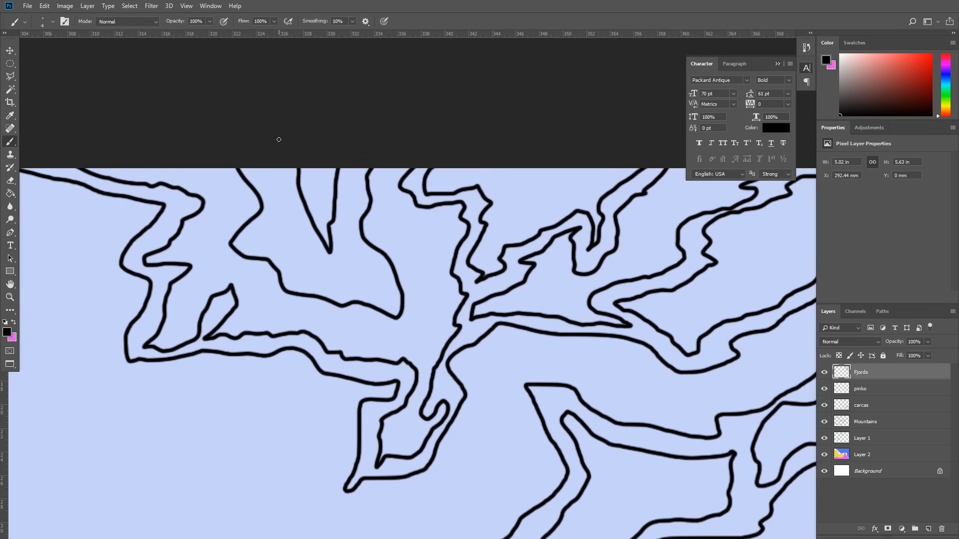
Examine the whole map to review the fjord region against the surrounding mountains and coloured areas.
key("ctrl+minus")
key("ctrl+minus")
key("ctrl+minus")
key("ctrl+minus")
key("ctrl+minus")
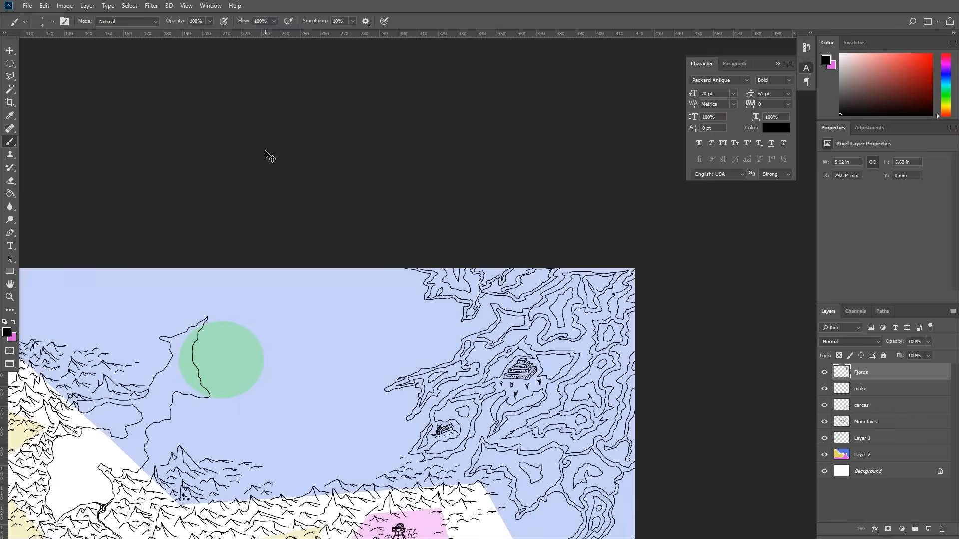
key("ctrl+minus")
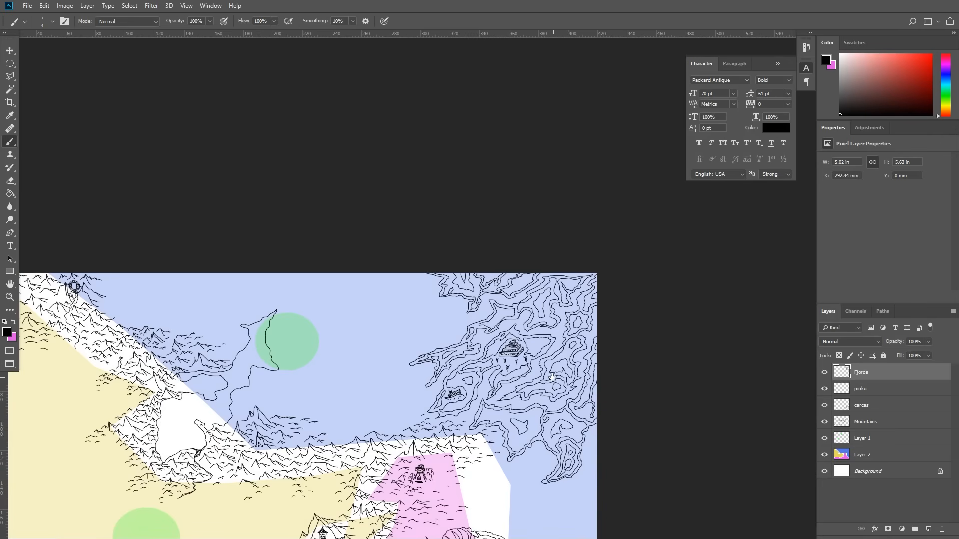
left_click_drag(548, 372, 529, 194)
key("ctrl+r")
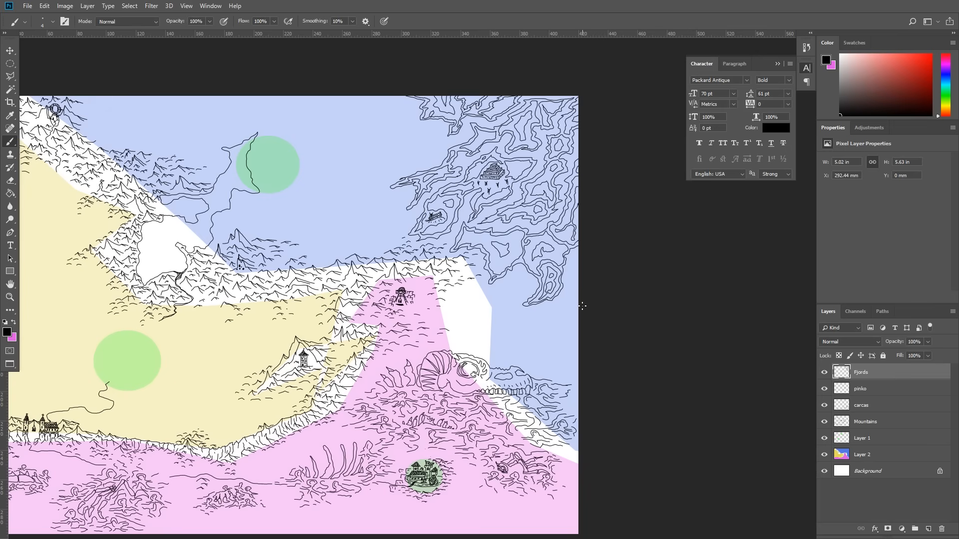
scroll(582, 305, "down", 3)
scroll(584, 309, "up", 5)
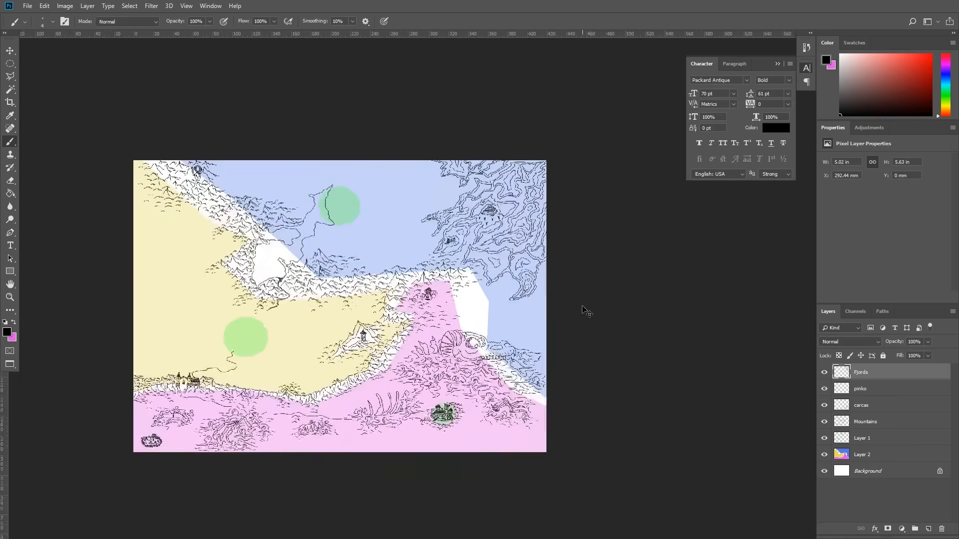
Draw a doubled river line from the southern landmass's southwest tip westward into the mountain range.
scroll(583, 309, "up", 3)
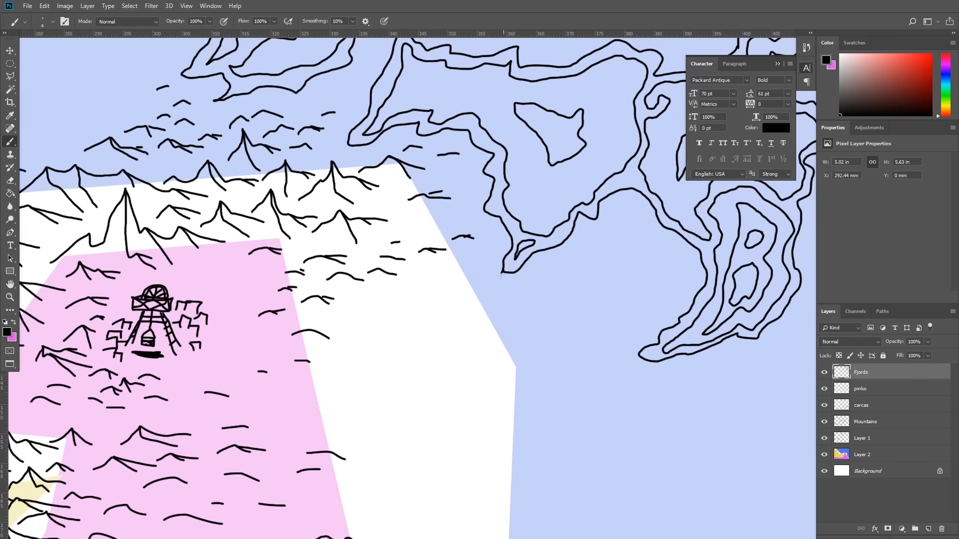
mouse_move(501, 274)
left_mouse_down()
mouse_move(472, 296)
mouse_move(435, 296)
mouse_move(401, 281)
mouse_move(397, 268)
mouse_move(313, 237)
left_mouse_up()
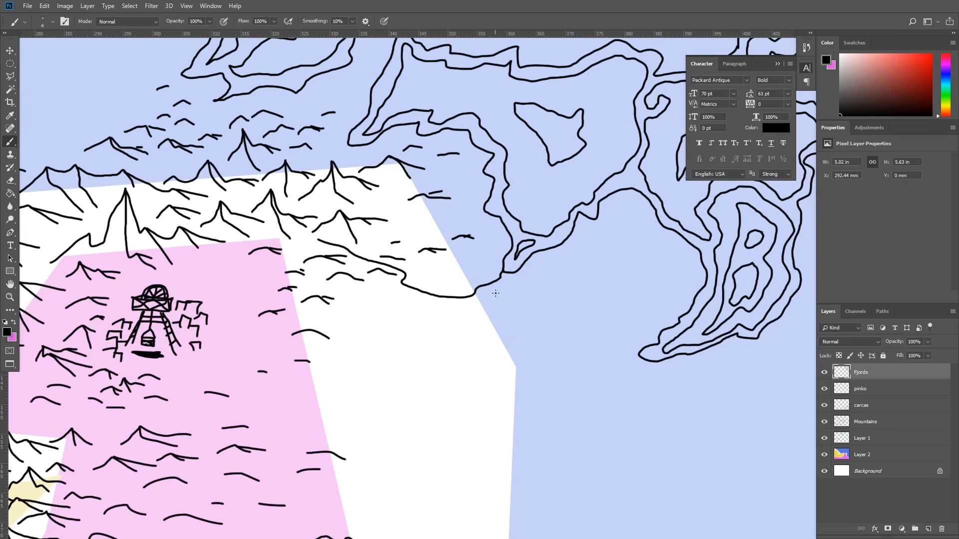
mouse_move(504, 276)
left_mouse_down()
mouse_move(448, 298)
mouse_move(414, 298)
mouse_move(388, 267)
mouse_move(293, 228)
left_mouse_up()
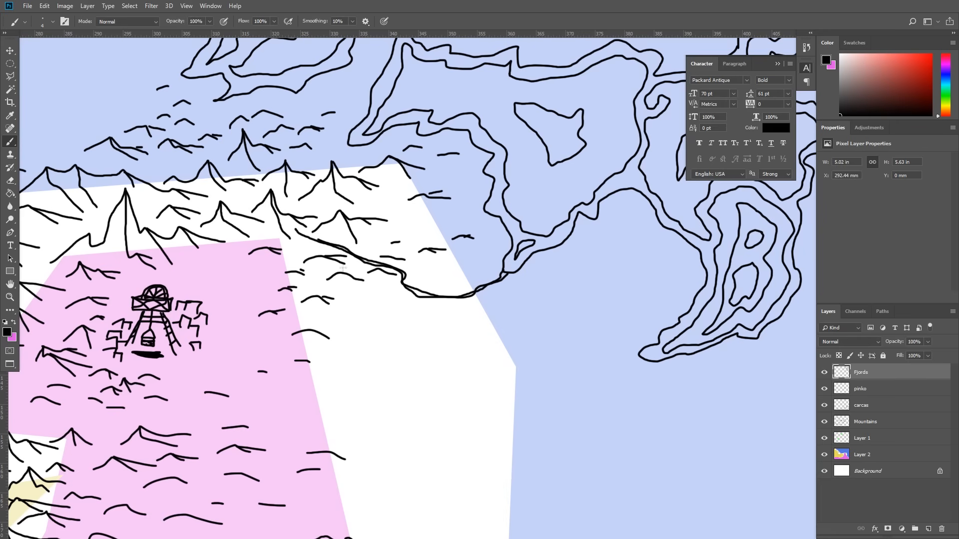
left_click_drag(498, 279, 509, 275)
Draw two doubled river lines from the southeastern peninsula to the east map edge, erasing the outline across the mouth at its tip.
mouse_move(667, 406)
left_mouse_down()
mouse_move(479, 257)
mouse_move(462, 274)
mouse_move(549, 346)
mouse_move(570, 384)
mouse_move(637, 415)
mouse_move(674, 453)
mouse_move(743, 484)
left_mouse_up()
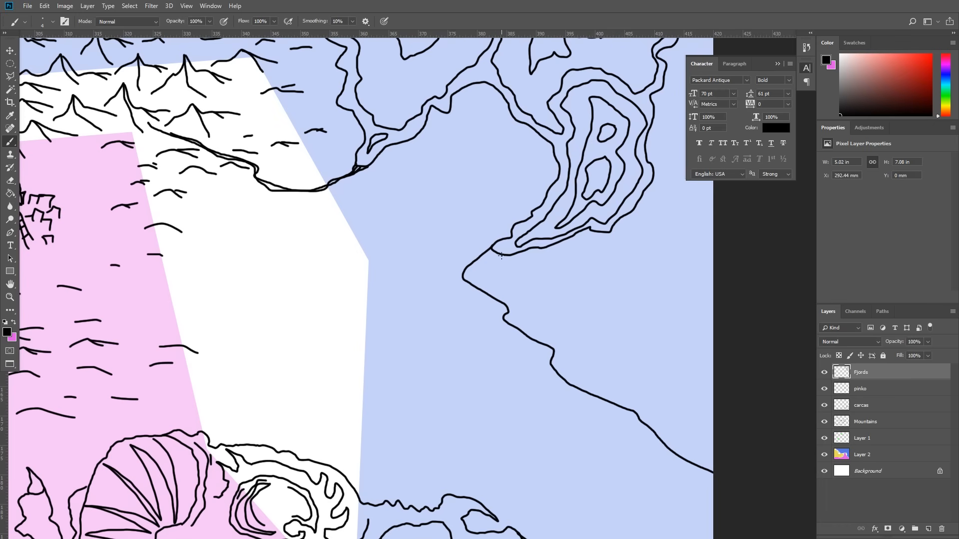
mouse_move(497, 255)
left_mouse_down()
mouse_move(470, 266)
mouse_move(472, 288)
mouse_move(554, 350)
mouse_move(558, 373)
mouse_move(576, 388)
mouse_move(620, 402)
mouse_move(703, 466)
left_mouse_up()
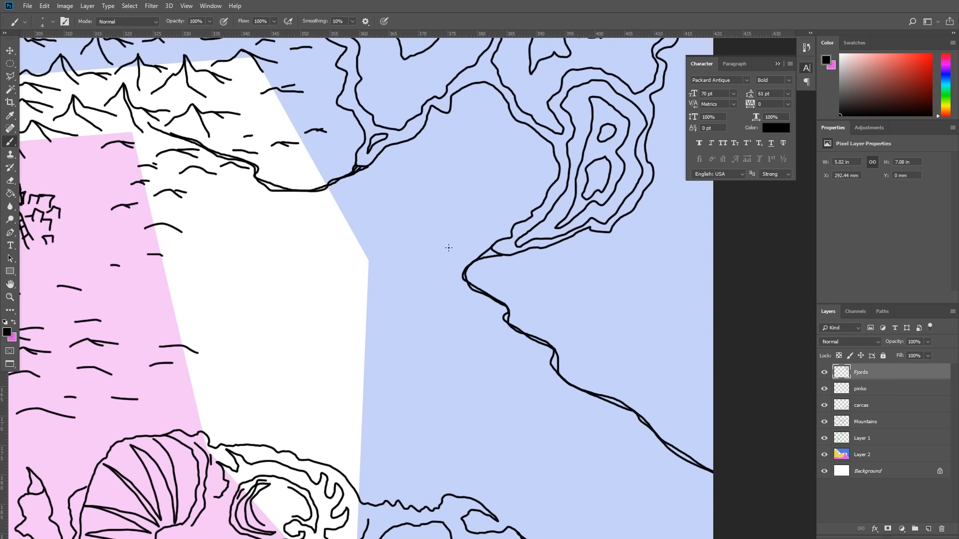
left_click(10, 181)
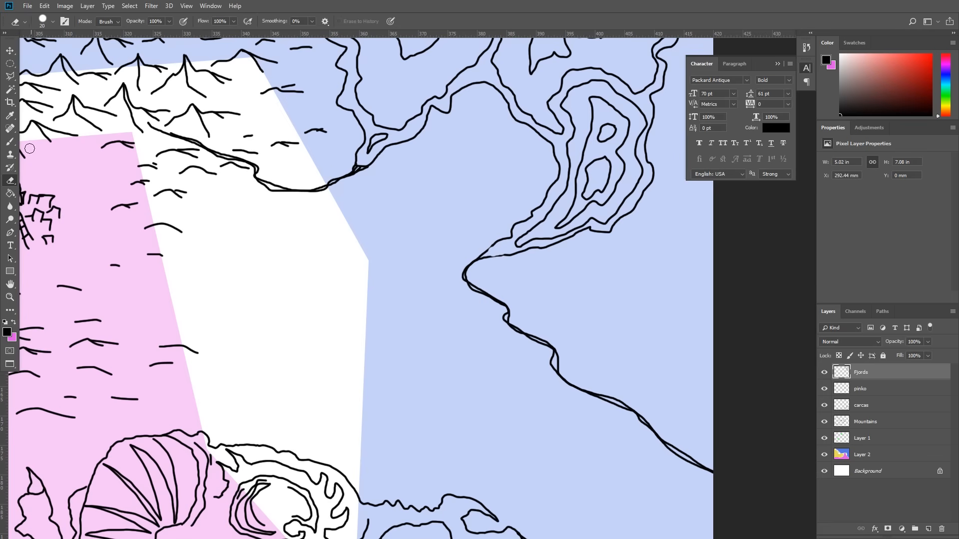
key("b")
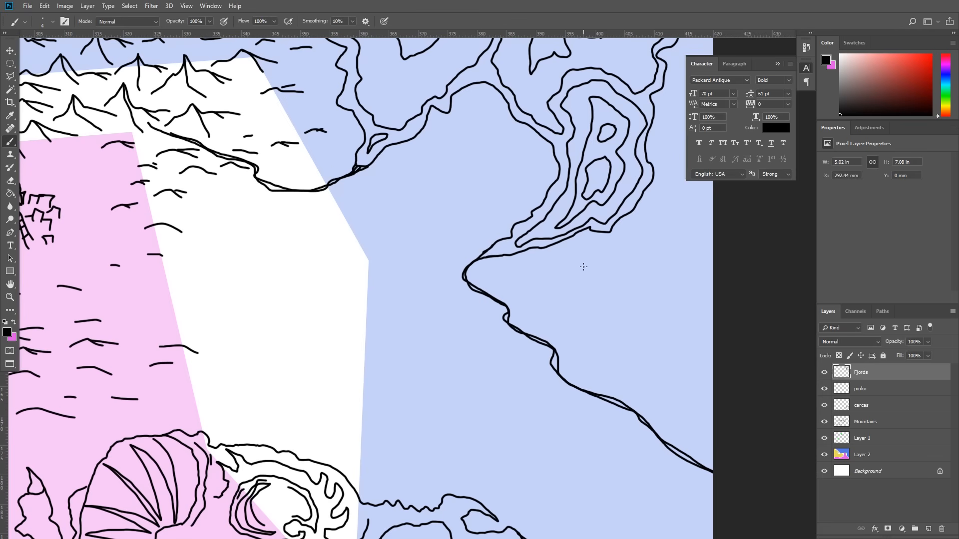
left_click_drag(586, 186, 455, 286)
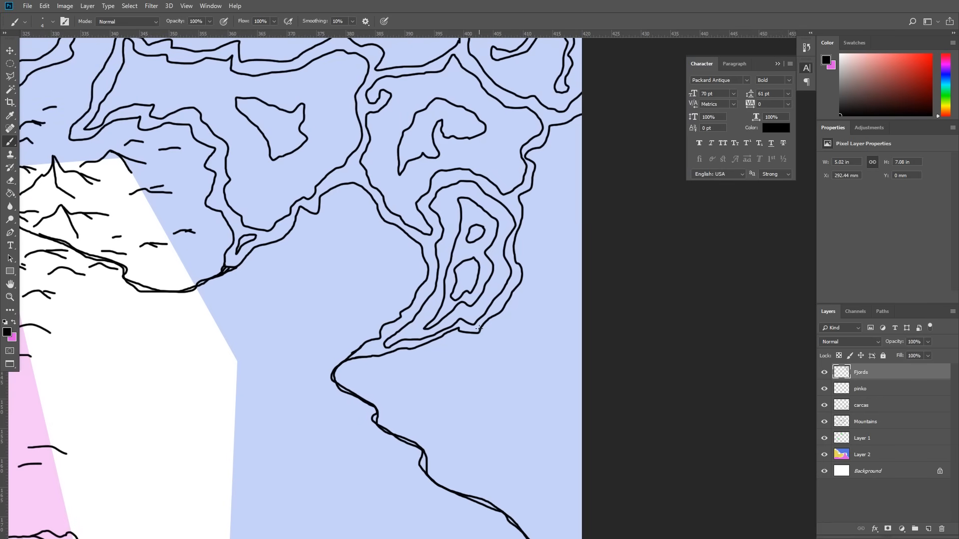
mouse_move(478, 332)
left_mouse_down()
mouse_move(515, 362)
mouse_move(603, 370)
mouse_move(483, 352)
left_mouse_up()
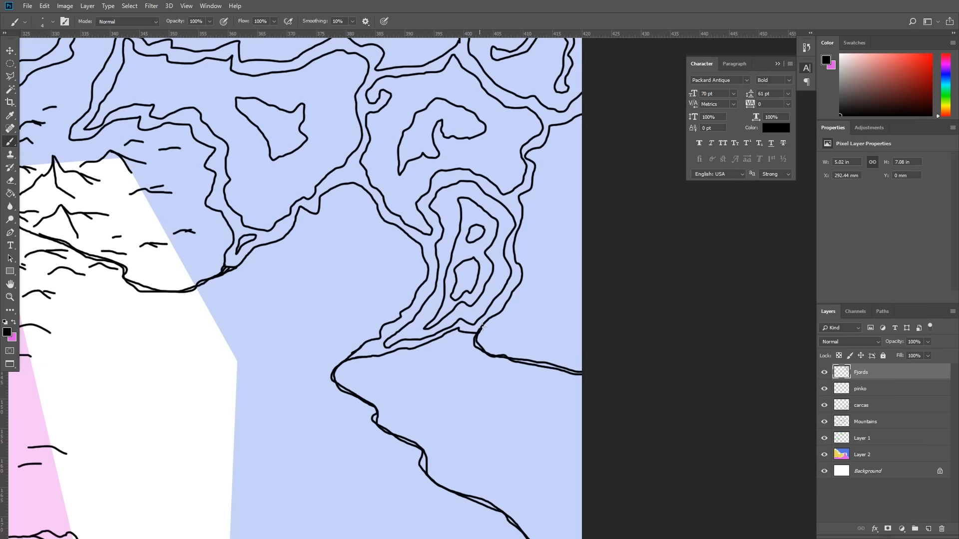
Draw a doubled, curving river line from the coast south of the longhouse down to the mountain range.
mouse_move(336, 231)
left_mouse_down()
mouse_move(481, 246)
mouse_move(553, 406)
mouse_move(552, 426)
left_mouse_up()
left_click_drag(229, 242, 537, 222)
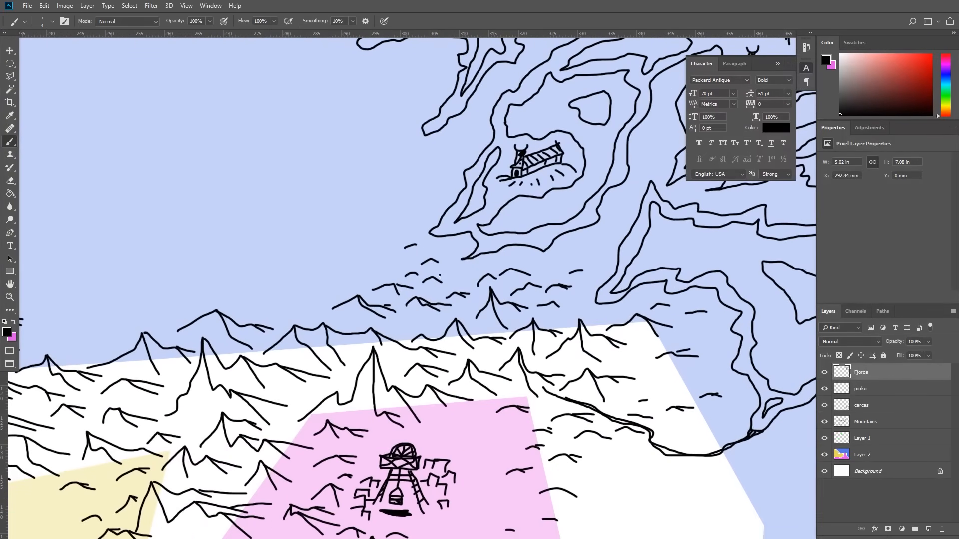
mouse_move(448, 261)
left_mouse_down()
mouse_move(473, 280)
mouse_move(475, 294)
mouse_move(395, 330)
mouse_move(467, 303)
mouse_move(477, 289)
mouse_move(452, 270)
mouse_move(460, 259)
left_mouse_up()
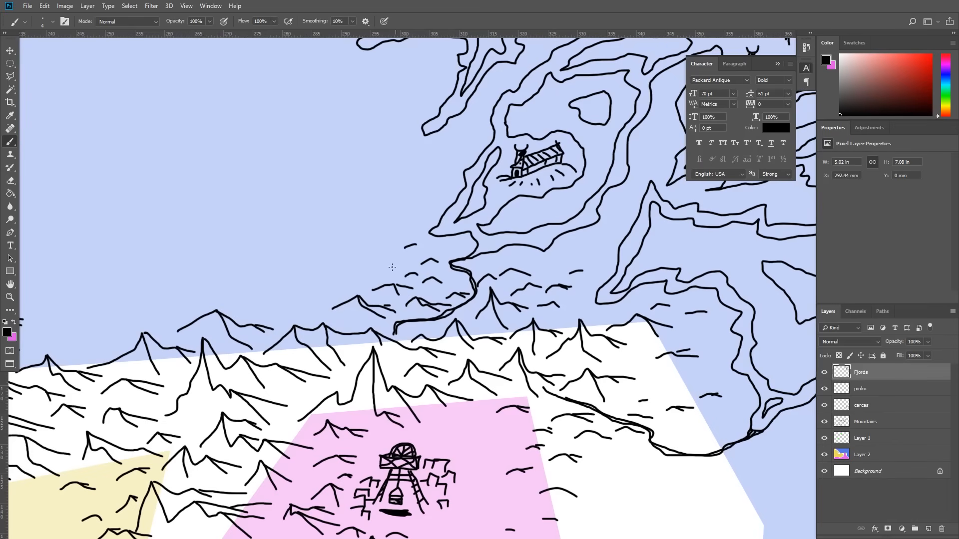
Draw a long doubled river line from the narrow headland northwest of the longhouse, winding southwest to the mountain range.
mouse_move(364, 248)
left_mouse_down()
mouse_move(293, 353)
mouse_move(302, 364)
left_mouse_up()
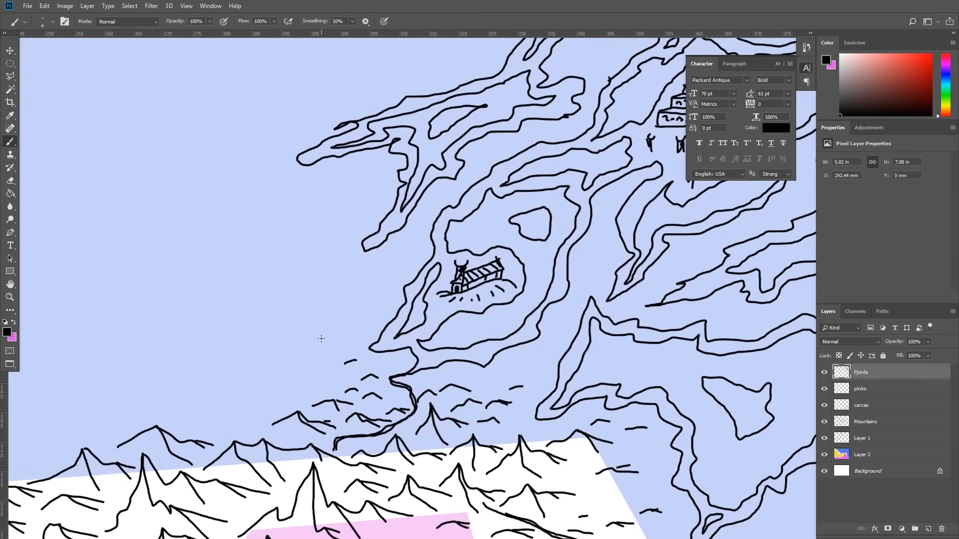
left_click_drag(287, 268, 411, 283)
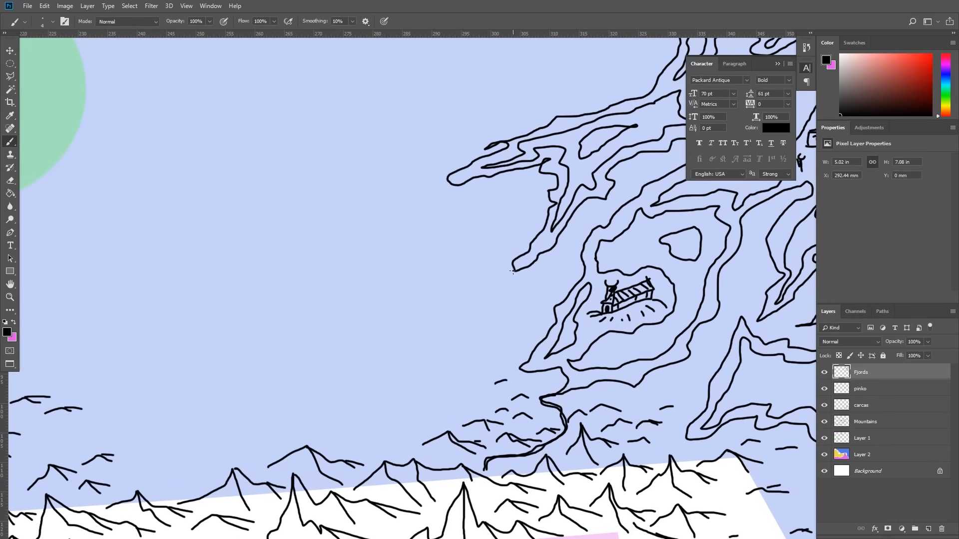
mouse_move(515, 270)
left_mouse_down()
mouse_move(432, 299)
mouse_move(431, 345)
mouse_move(334, 379)
mouse_move(323, 392)
mouse_move(337, 405)
mouse_move(394, 436)
mouse_move(345, 483)
mouse_move(379, 460)
mouse_move(365, 449)
mouse_move(397, 426)
mouse_move(326, 406)
mouse_move(320, 386)
mouse_move(428, 355)
mouse_move(433, 299)
mouse_move(524, 273)
left_mouse_up()
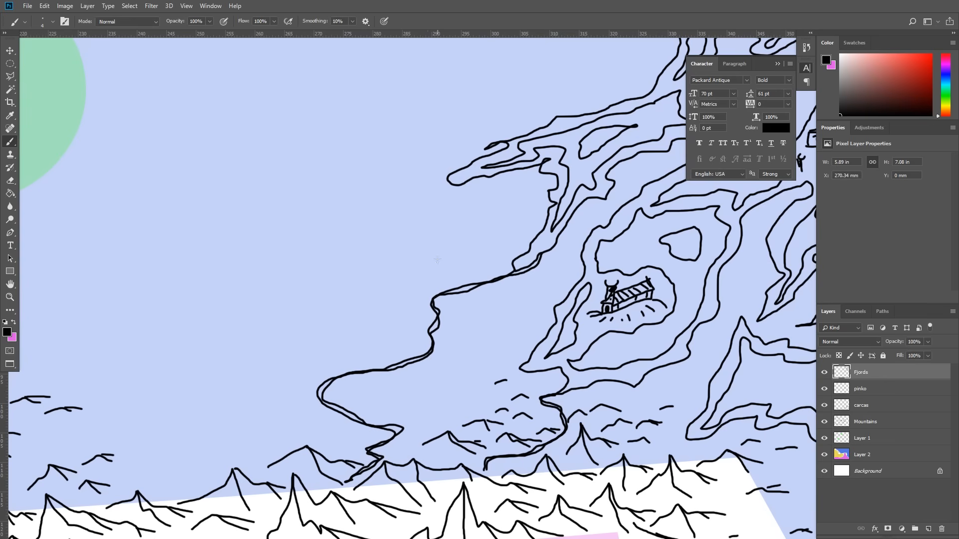
Draw a doubled, winding river line from the westernmost fjord tip northwestward across the open blue area.
mouse_move(389, 235)
left_mouse_down()
mouse_move(400, 295)
mouse_move(540, 313)
left_mouse_up()
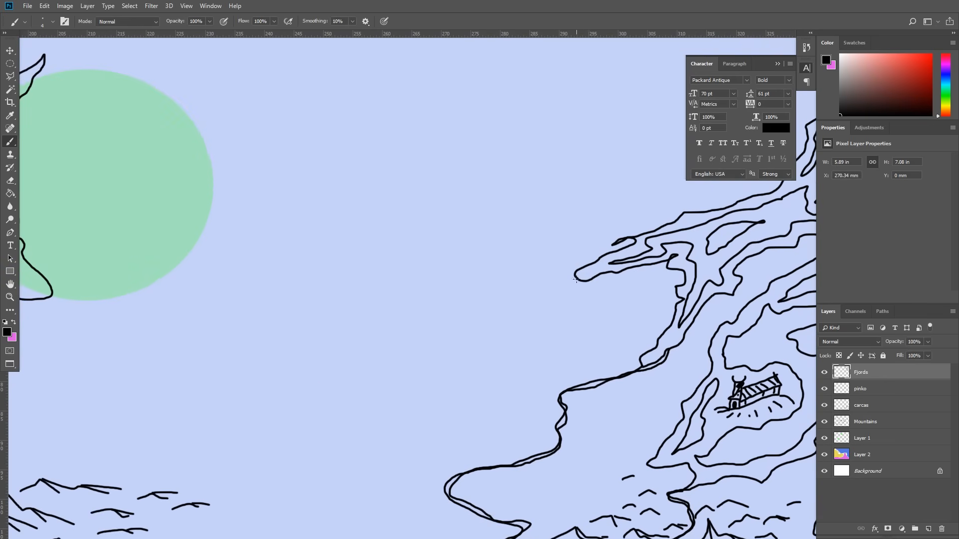
mouse_move(573, 280)
left_mouse_down()
mouse_move(475, 254)
mouse_move(478, 224)
mouse_move(526, 168)
mouse_move(521, 148)
mouse_move(484, 128)
mouse_move(464, 87)
mouse_move(417, 39)
mouse_move(520, 149)
mouse_move(519, 177)
mouse_move(471, 235)
mouse_move(476, 258)
mouse_move(570, 285)
left_mouse_up()
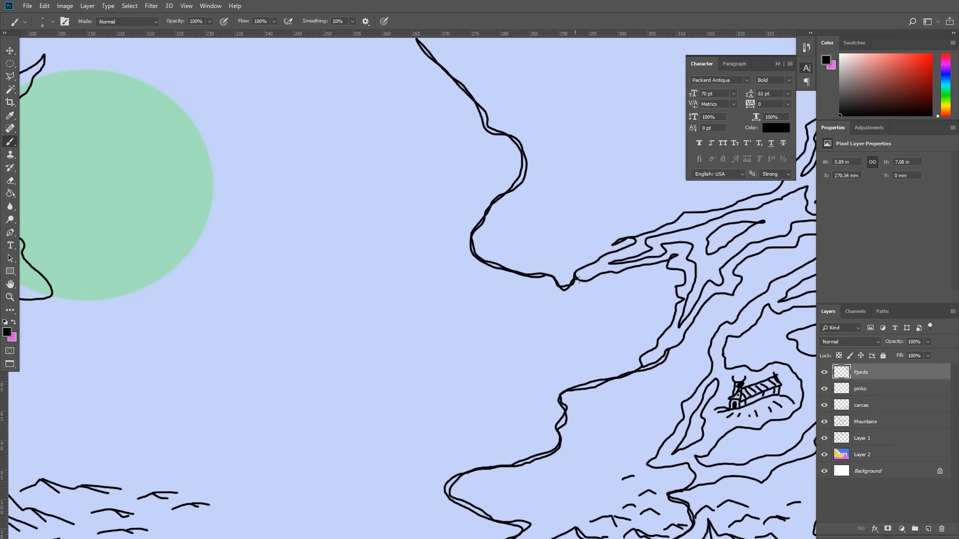
Link the northern landmass's southern tip to the northwestern river end with a doubled line, and add a doubled branch from its western corner.
left_click_drag(391, 161, 431, 383)
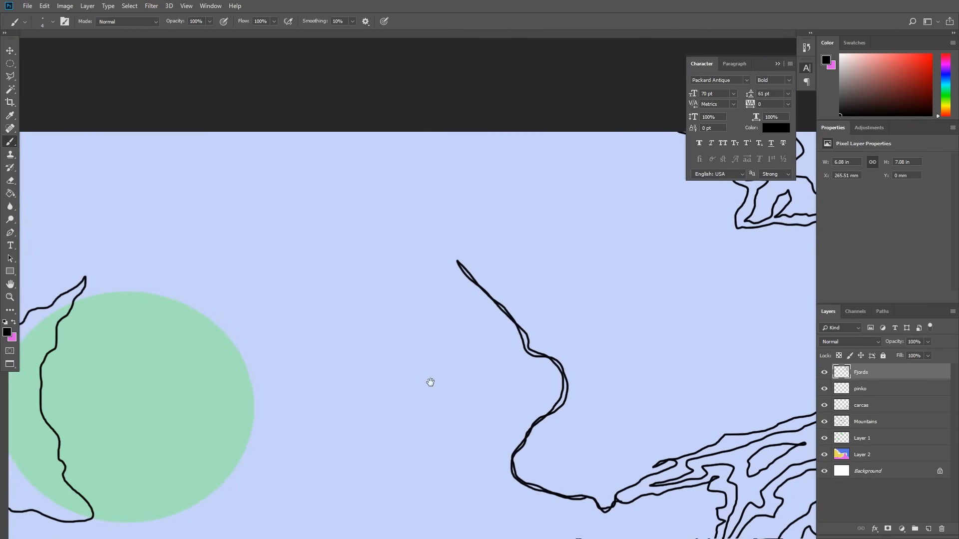
mouse_move(563, 250)
left_mouse_down()
mouse_move(372, 220)
mouse_move(316, 253)
mouse_move(304, 280)
left_mouse_up()
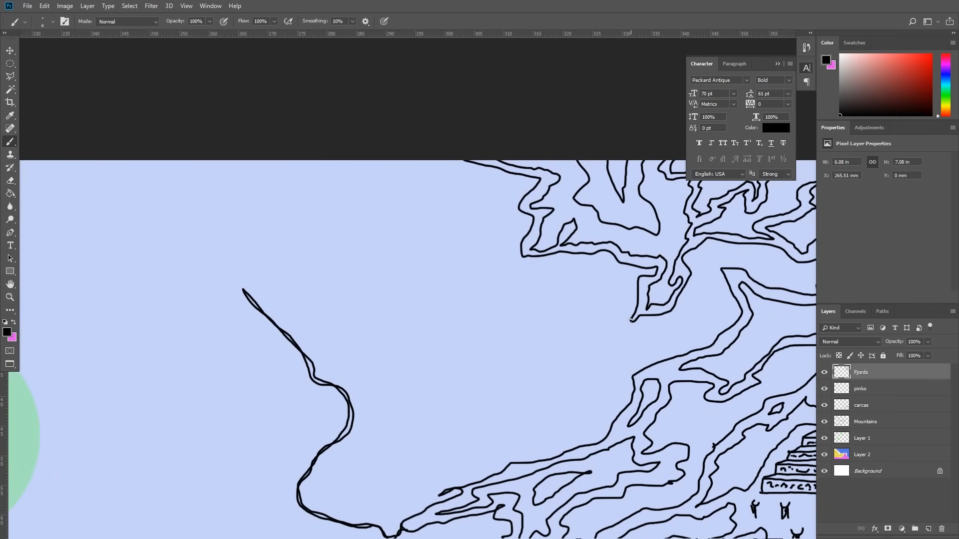
mouse_move(630, 320)
left_mouse_down()
mouse_move(594, 337)
mouse_move(555, 324)
mouse_move(399, 336)
mouse_move(239, 287)
mouse_move(390, 334)
mouse_move(445, 336)
mouse_move(499, 321)
mouse_move(623, 328)
left_mouse_up()
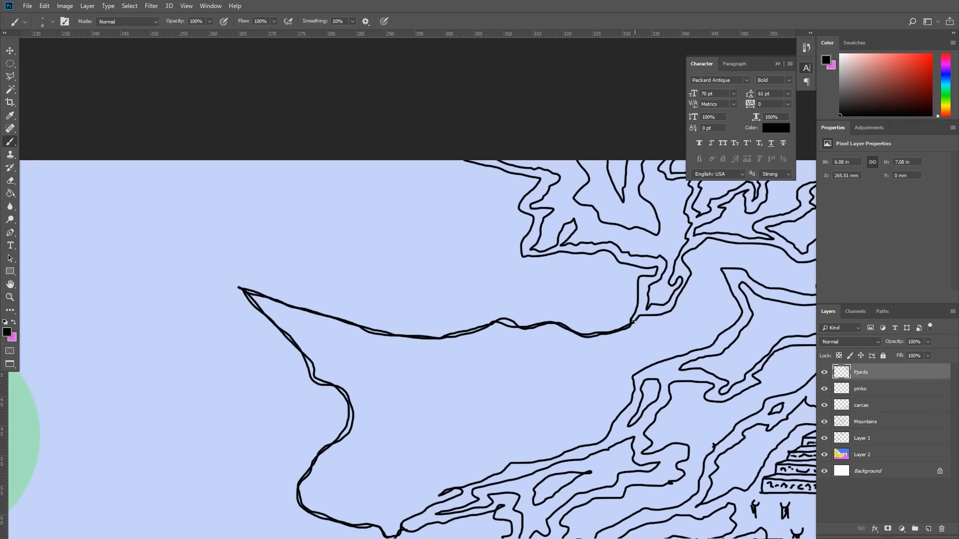
mouse_move(522, 257)
left_mouse_down()
mouse_move(452, 308)
mouse_move(314, 312)
mouse_move(434, 313)
mouse_move(520, 268)
left_mouse_up()
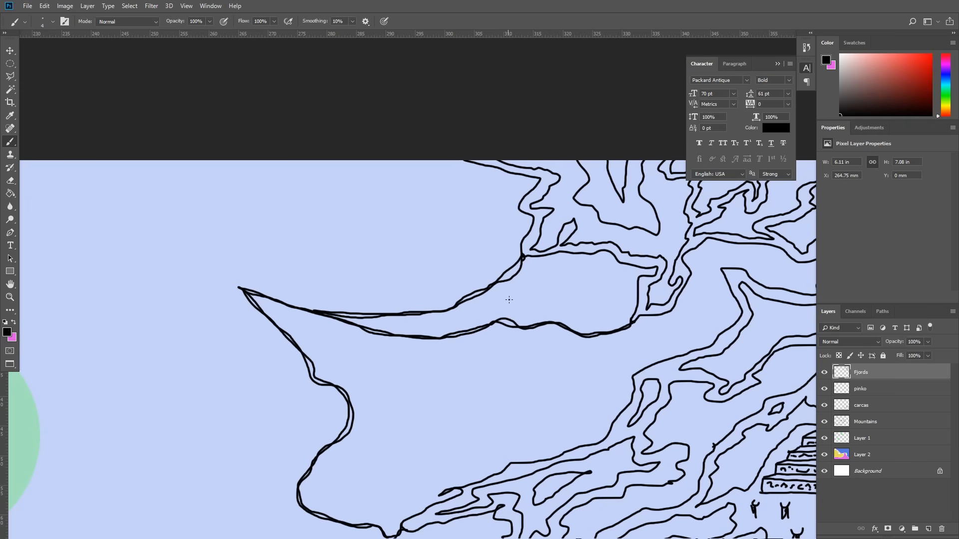
Erase the pointed tip where the northwestern rivers meet and continue the river as a doubled line up to the north map edge.
mouse_move(574, 342)
left_mouse_down()
mouse_move(429, 219)
mouse_move(381, 156)
mouse_move(685, 319)
mouse_move(723, 322)
left_mouse_up()
mouse_move(400, 244)
left_mouse_down()
mouse_move(484, 253)
mouse_move(475, 260)
left_mouse_up()
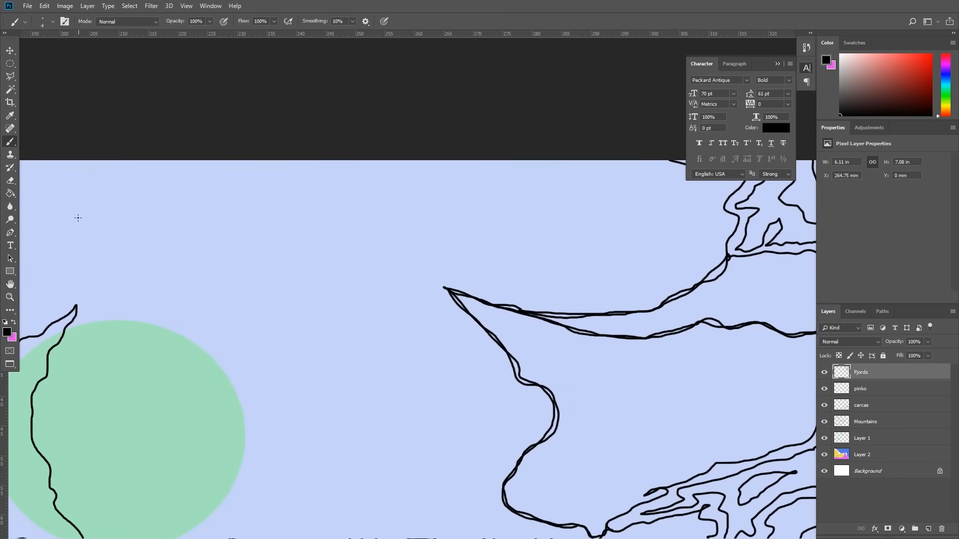
left_click(12, 181)
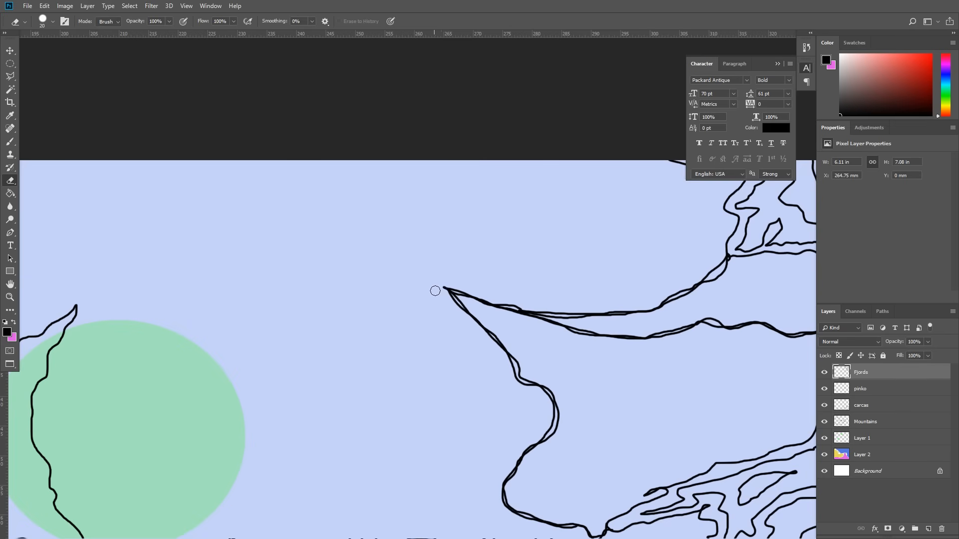
left_click_drag(447, 287, 453, 293)
left_click(10, 141)
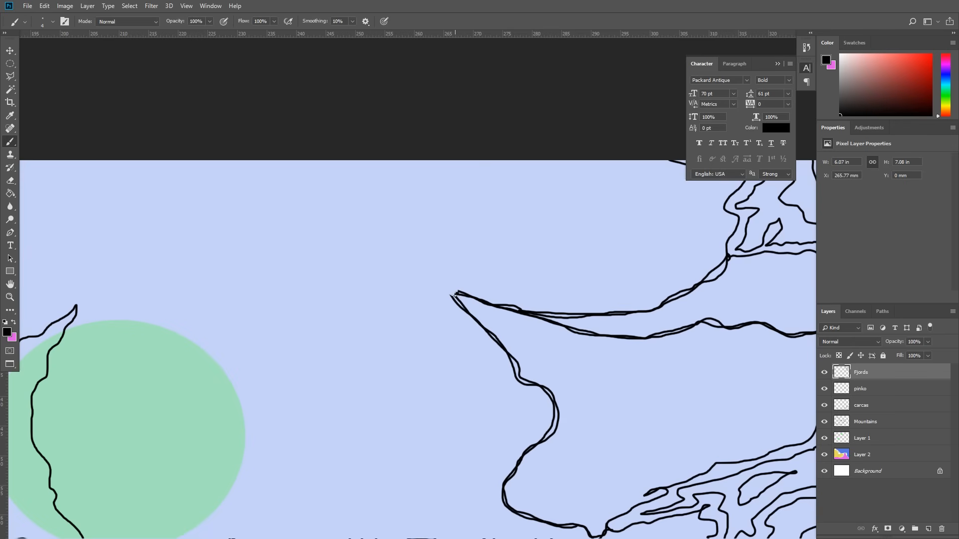
mouse_move(452, 295)
left_mouse_down()
mouse_move(448, 212)
mouse_move(427, 173)
mouse_move(367, 142)
left_mouse_up()
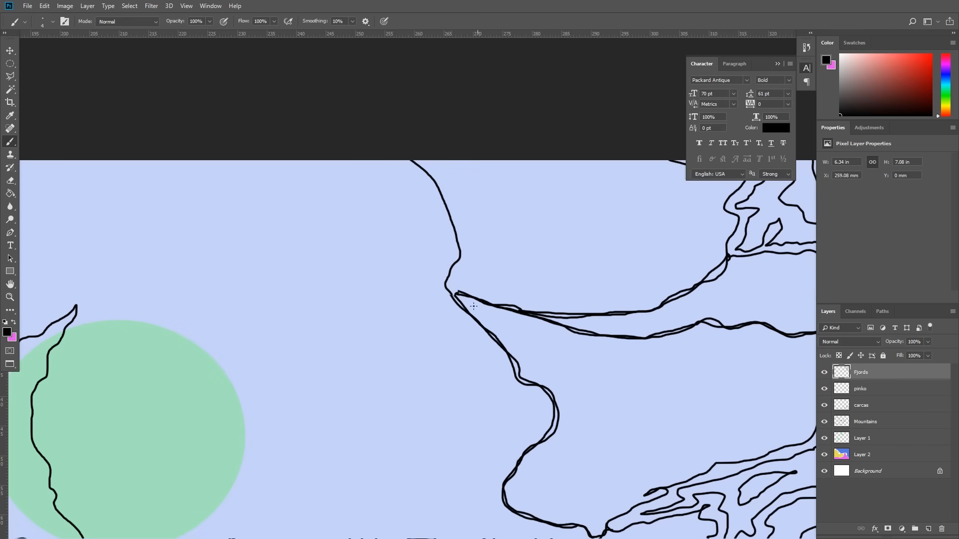
mouse_move(459, 291)
left_mouse_down()
mouse_move(440, 278)
mouse_move(459, 264)
mouse_move(446, 213)
mouse_move(426, 172)
mouse_move(396, 146)
left_mouse_up()
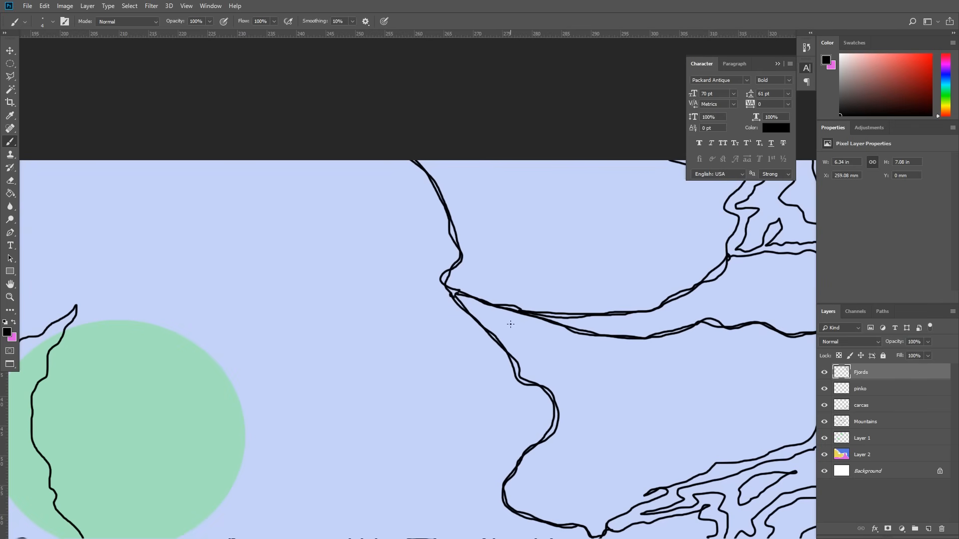
Erase the crossing lines at the northwestern river junction and redraw its banks as clean, connected outlines.
scroll(506, 314, "up", 5)
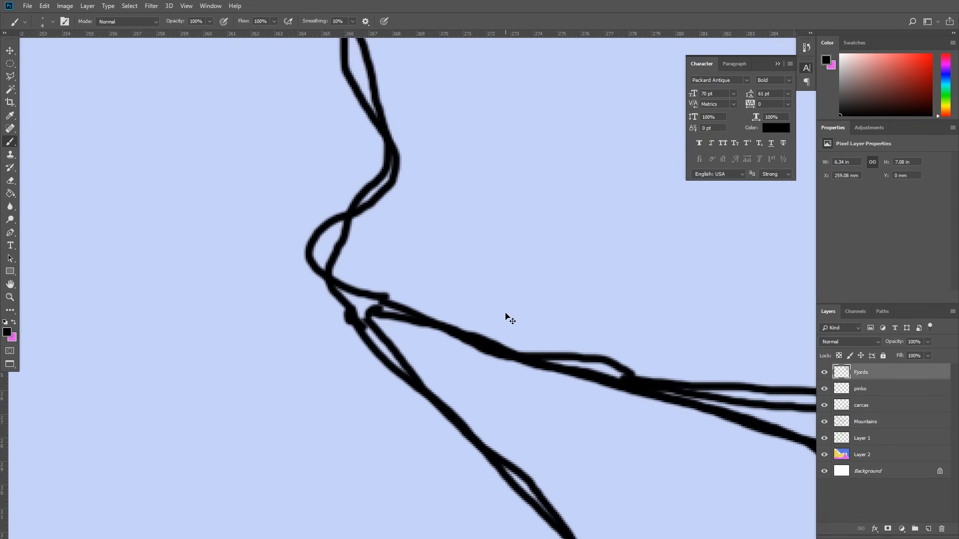
left_click(10, 181)
mouse_move(399, 294)
left_mouse_down()
mouse_move(354, 323)
mouse_move(340, 315)
mouse_move(378, 284)
mouse_move(336, 313)
mouse_move(365, 292)
mouse_move(407, 309)
mouse_move(369, 342)
mouse_move(350, 335)
mouse_move(329, 284)
left_mouse_up()
left_click(10, 142)
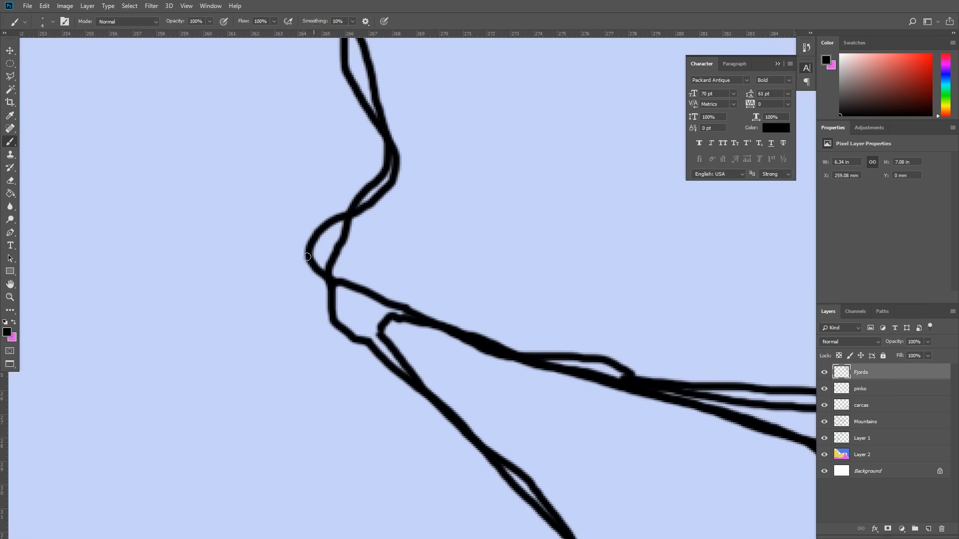
key("ctrl+minus")
key("ctrl+minus")
key("ctrl+minus")
key("ctrl+minus")
key("ctrl+minus")
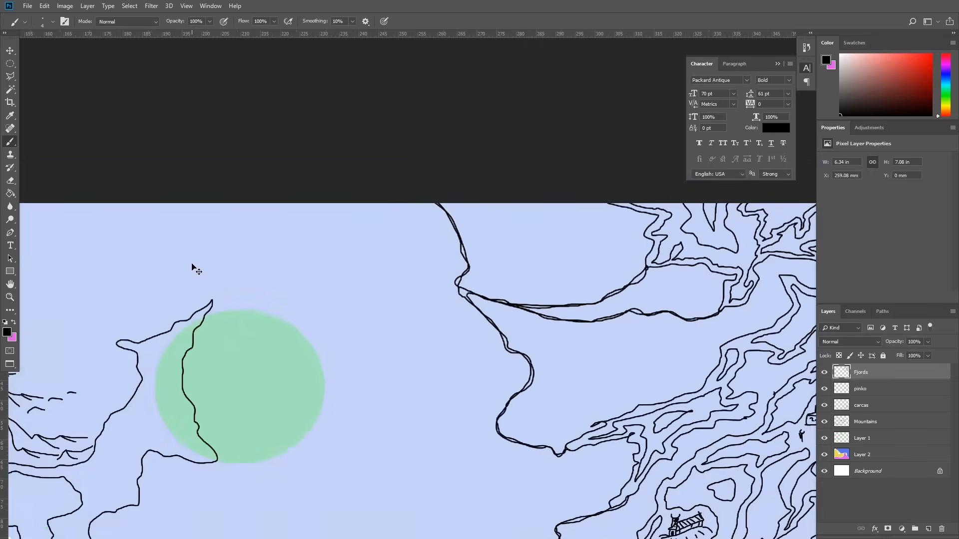
Hide Layer 1 and Layer 2 to examine the whole map's line art, and show both layers again.
key("ctrl+minus")
key("ctrl+minus")
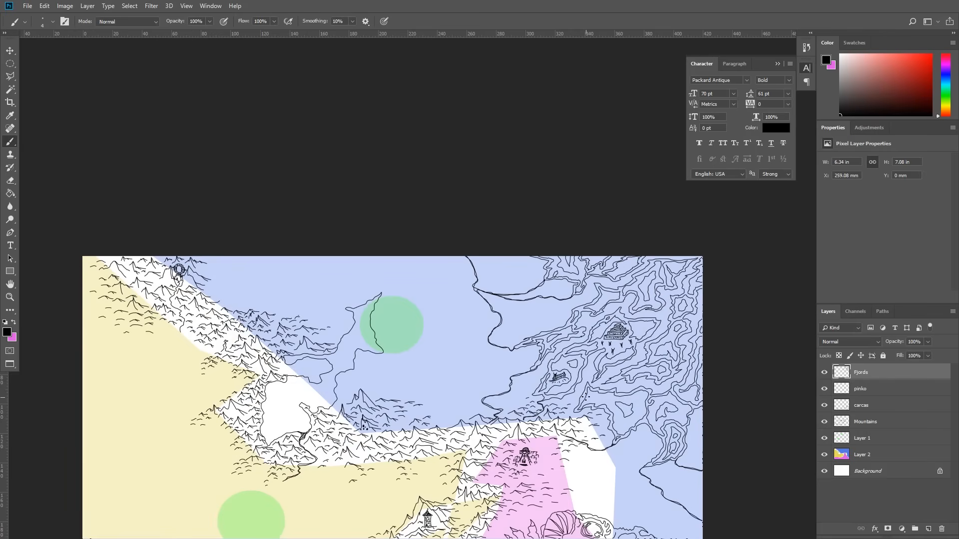
left_click_drag(573, 364, 500, 285)
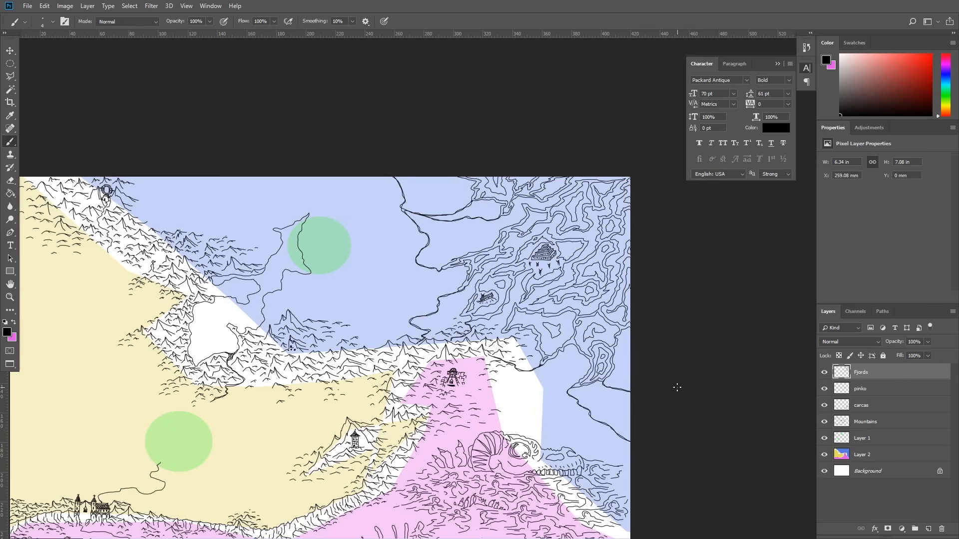
left_click_drag(550, 375, 636, 274)
left_click(824, 438)
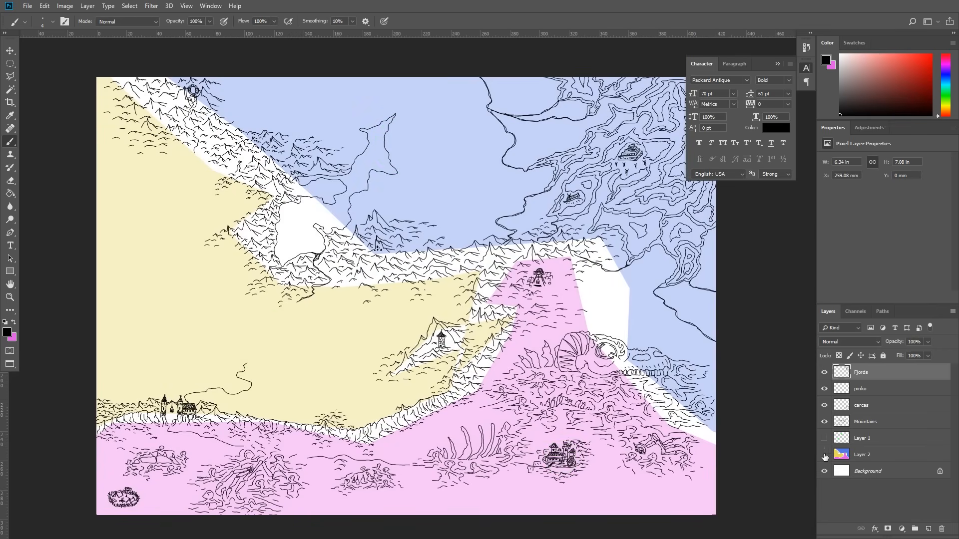
left_click(824, 455)
left_click_drag(748, 372, 702, 377)
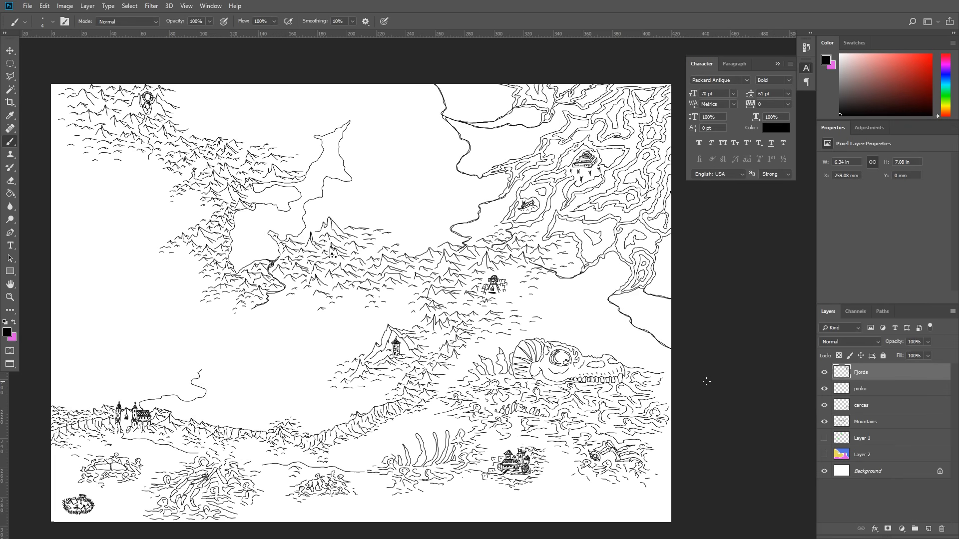
left_click(824, 438)
left_click(824, 454)
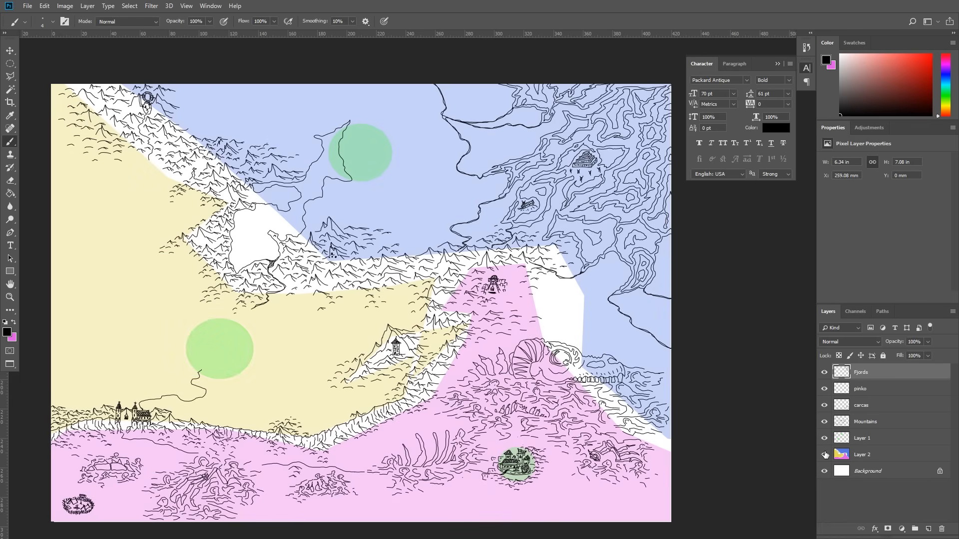
Draw a doubled, winding river line from the shoreline tip beside the northern green circle up to the north map edge.
left_click_drag(404, 199, 388, 241)
key("ctrl+plus")
key("ctrl+plus")
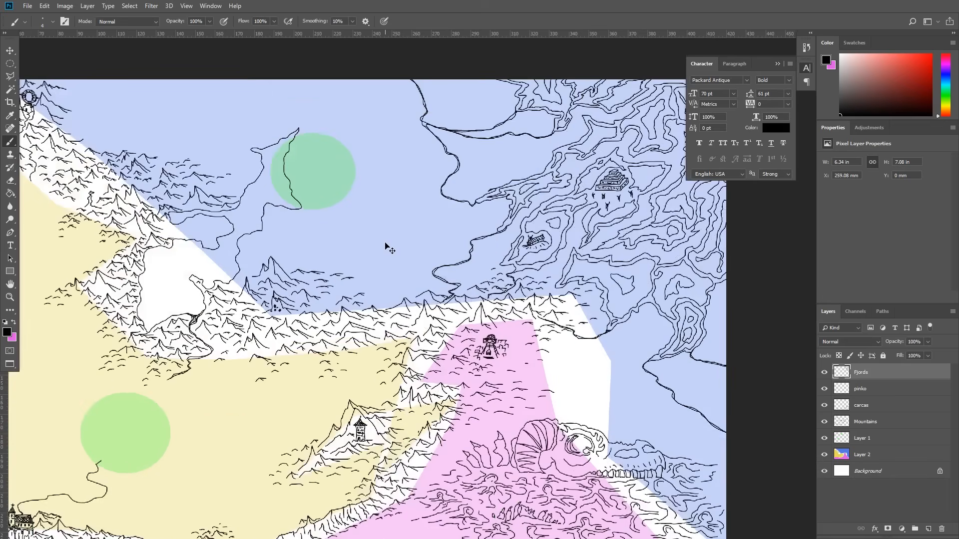
left_click_drag(294, 218, 427, 308)
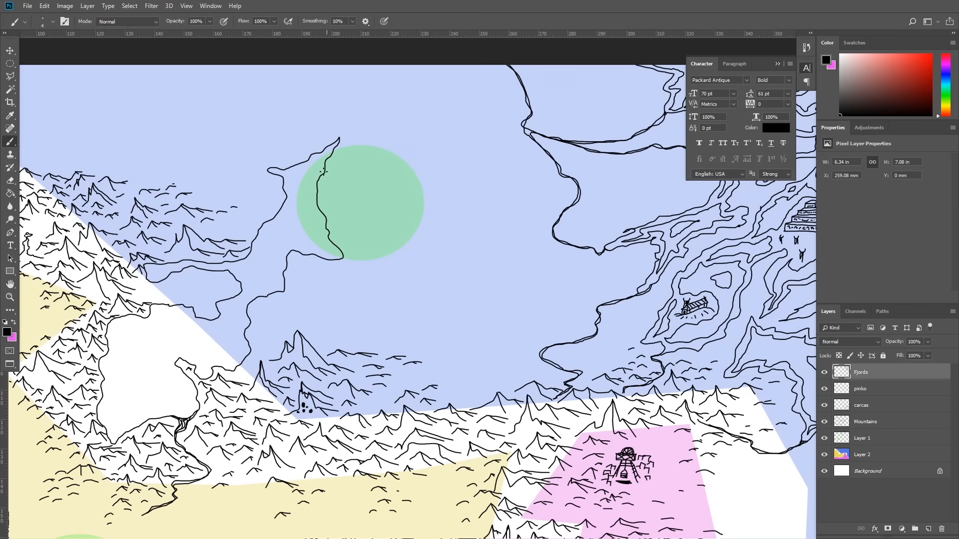
mouse_move(344, 131)
left_mouse_down()
mouse_move(346, 81)
mouse_move(428, 57)
left_mouse_up()
left_click_drag(346, 131, 365, 77)
key("ctrl+plus")
key("ctrl+plus")
key("ctrl+plus")
left_click_drag(209, 200, 364, 430)
left_click_drag(154, 68, 414, 406)
left_click_drag(406, 312, 434, 270)
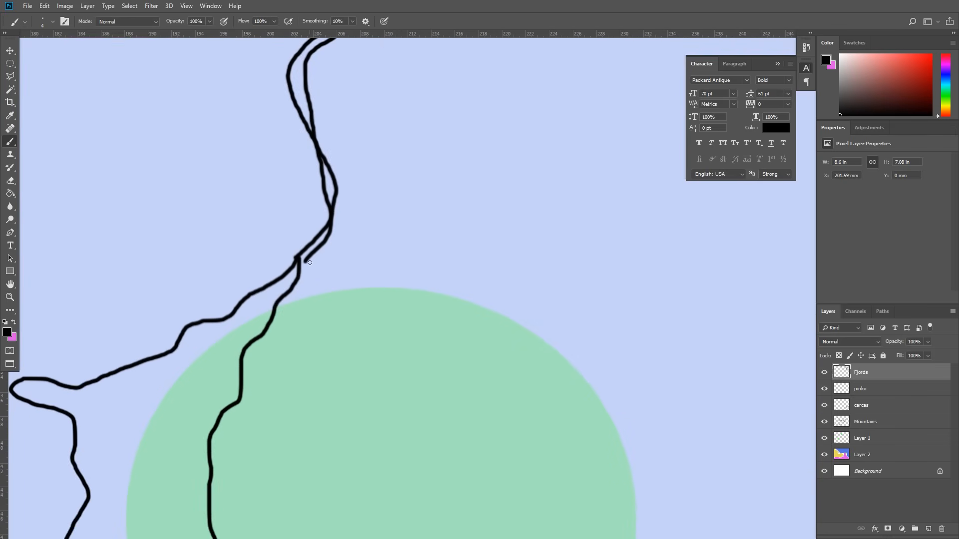
left_click_drag(304, 261, 298, 285)
Erase the stray line inside the new river's mouth on the Mountains layer with a smaller eraser and touch up the bank.
left_click(11, 180)
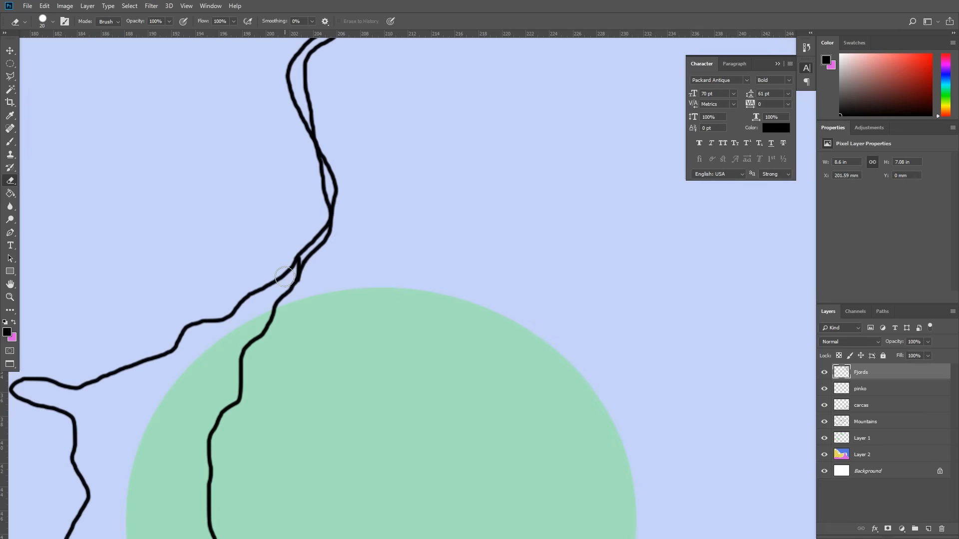
key("bracketleft")
key("bracketleft")
key("bracketleft")
left_click(873, 422)
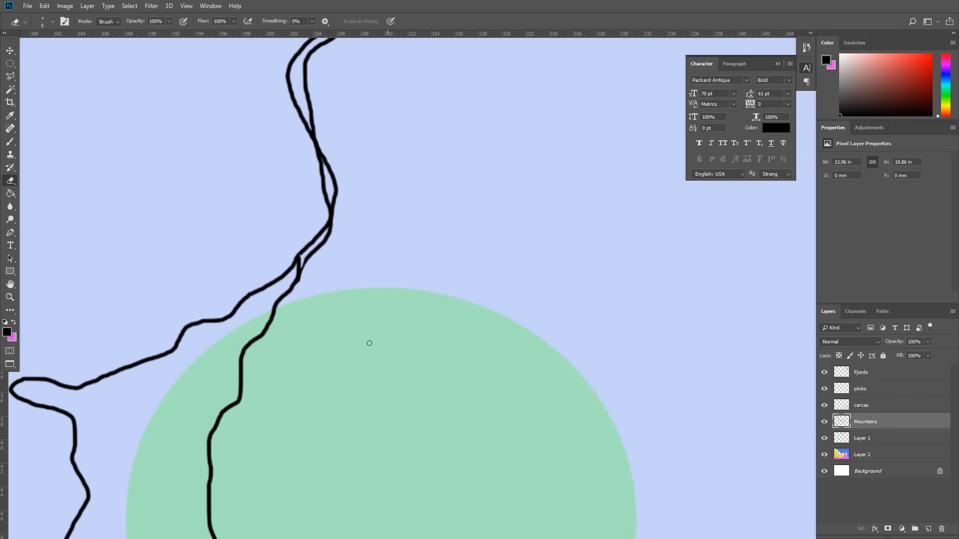
mouse_move(298, 269)
left_mouse_down()
mouse_move(304, 257)
mouse_move(278, 298)
left_mouse_up()
left_click(10, 143)
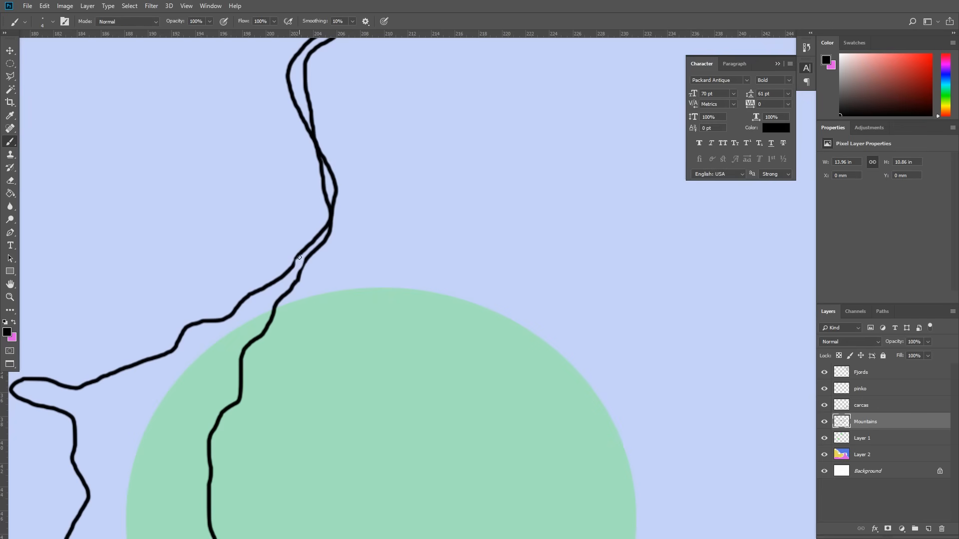
left_click_drag(298, 256, 299, 276)
scroll(407, 241, "down", 6)
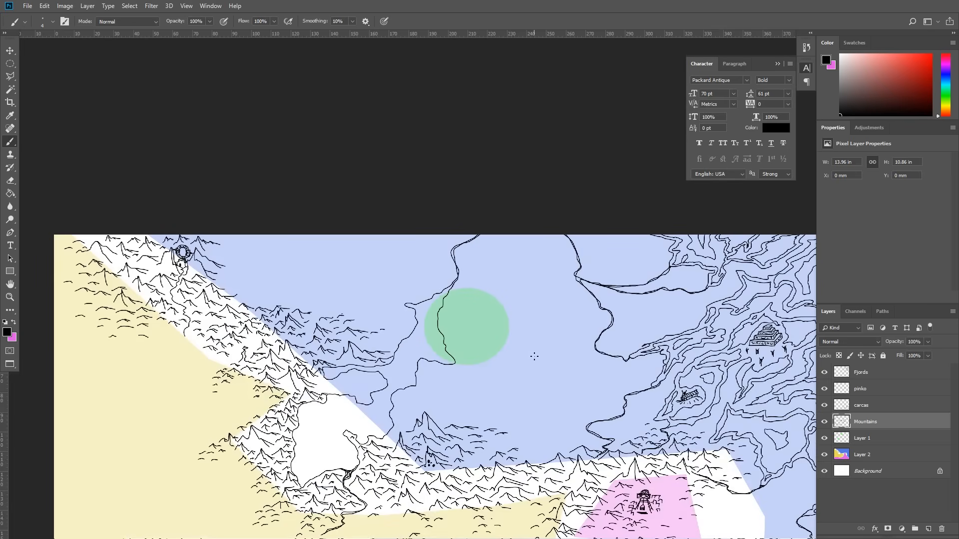
left_click_drag(534, 357, 420, 250)
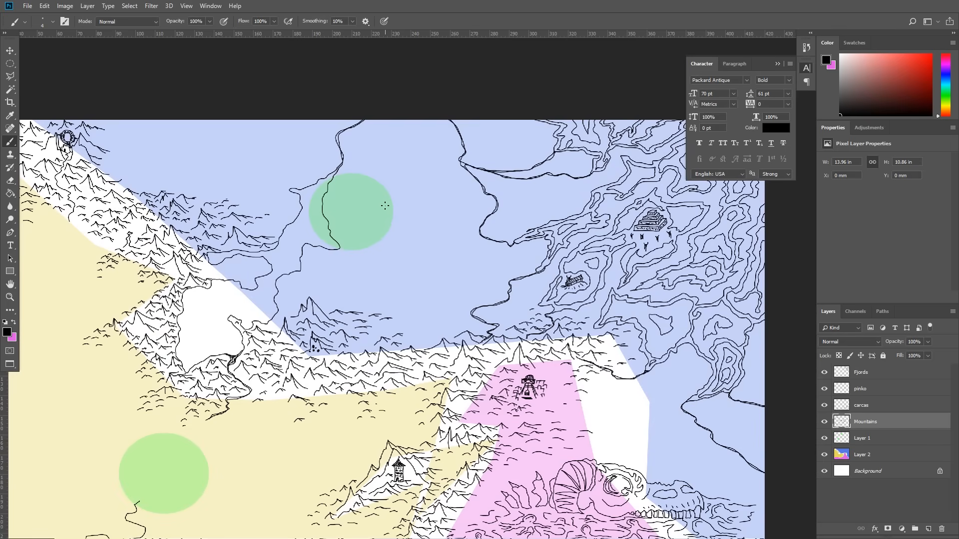
left_click_drag(453, 441, 372, 414)
key("ctrl+r")
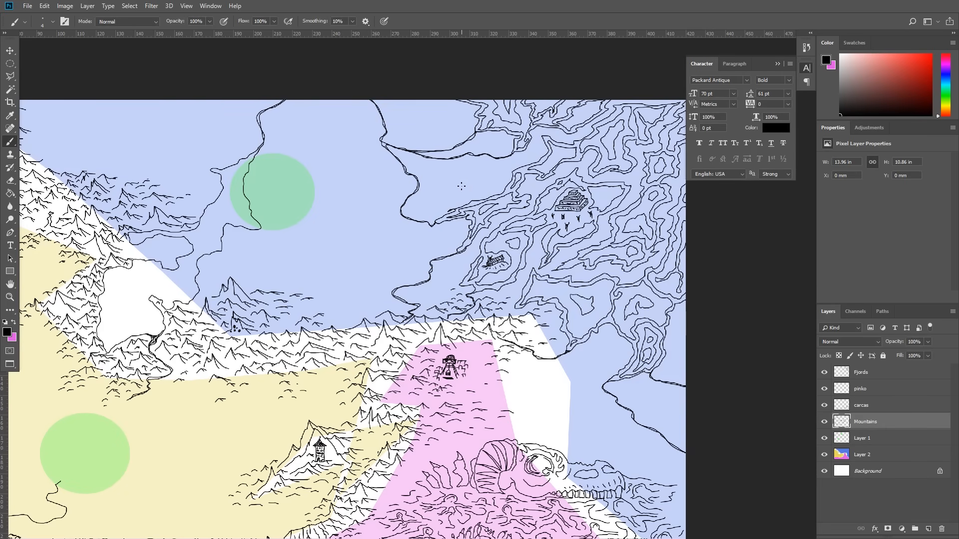
key("ctrl+r")
left_click_drag(352, 183, 444, 168)
key("ctrl+r")
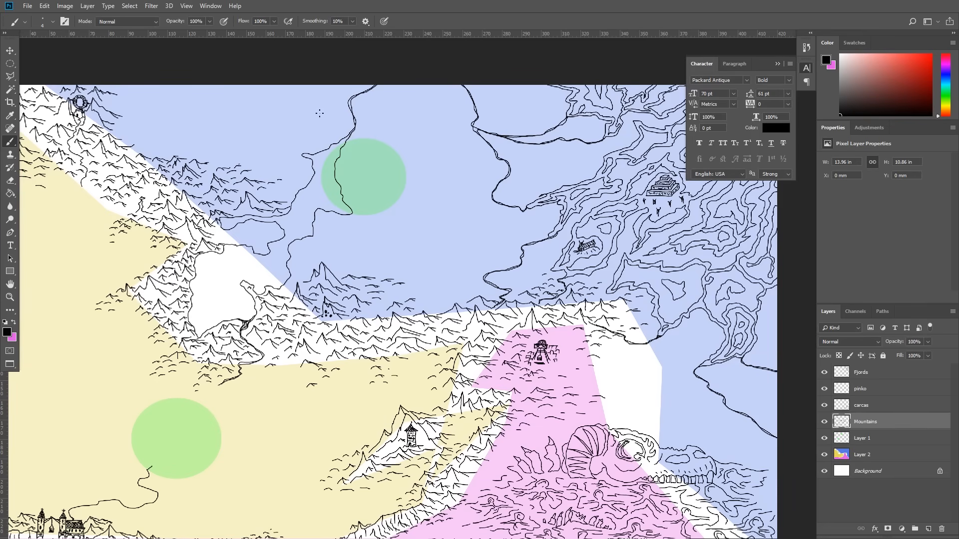
left_click_drag(386, 262, 548, 218)
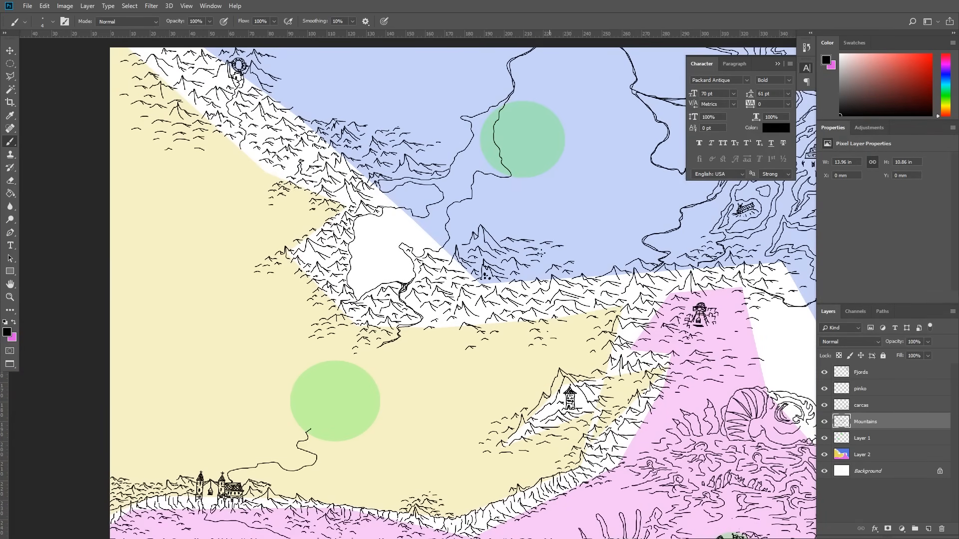
left_click_drag(490, 349, 523, 297)
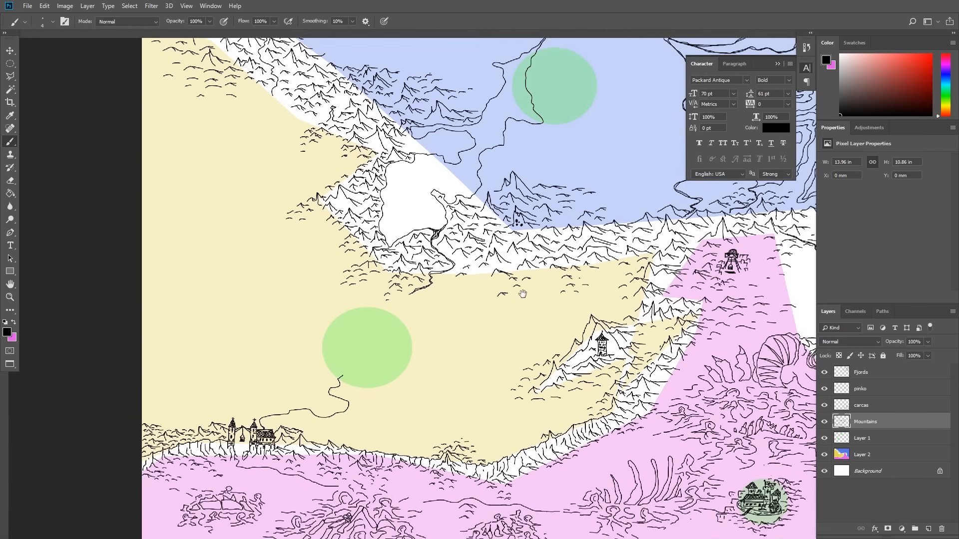
On a new Fur Trees layer, draw a dense band of fir trees north of the small blue-area mountains, with scattered trees among the peaks.
mouse_move(555, 176)
left_mouse_down()
mouse_move(443, 314)
mouse_move(354, 318)
mouse_move(394, 315)
left_mouse_up()
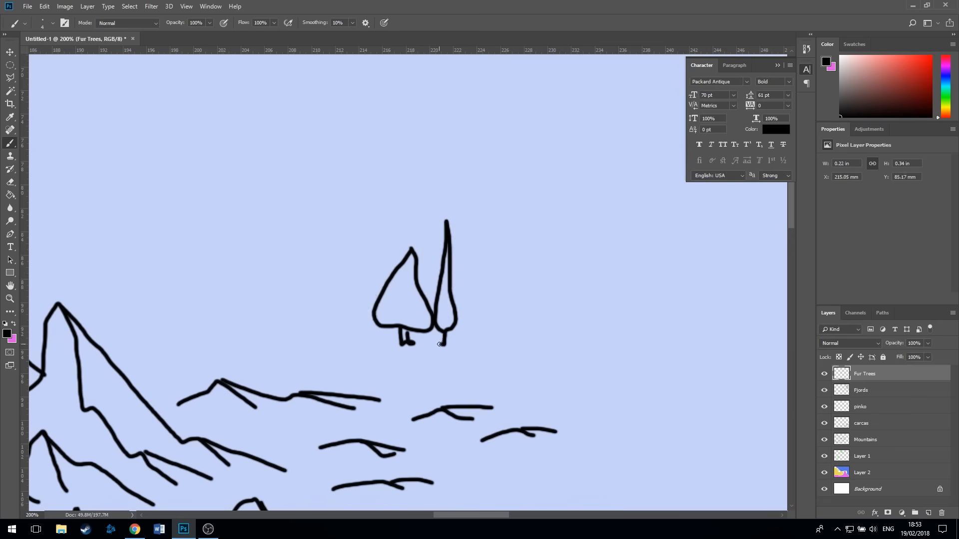
left_click_drag(550, 260, 210, 330)
left_click_drag(234, 249, 380, 164)
left_click_drag(450, 169, 647, 334)
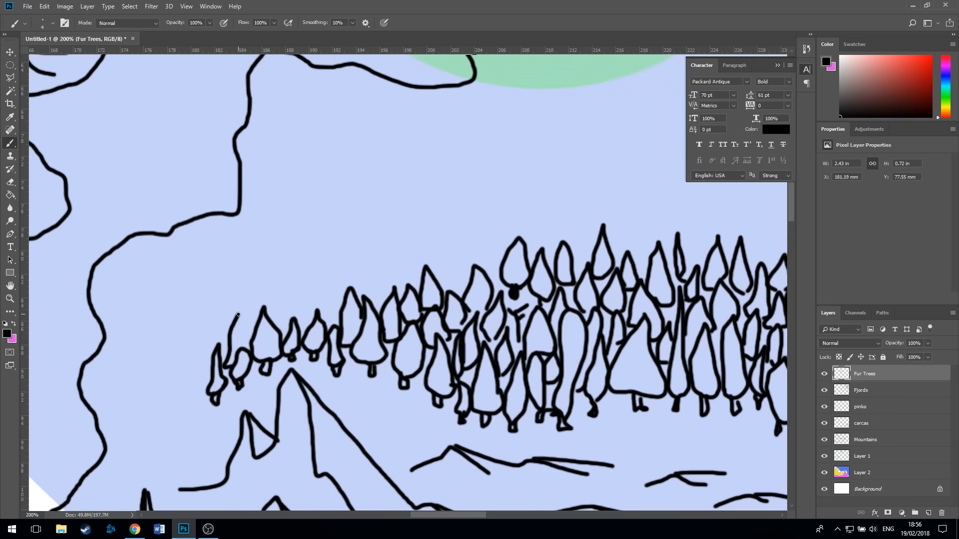
left_click_drag(200, 359, 125, 449)
left_click_drag(230, 269, 115, 364)
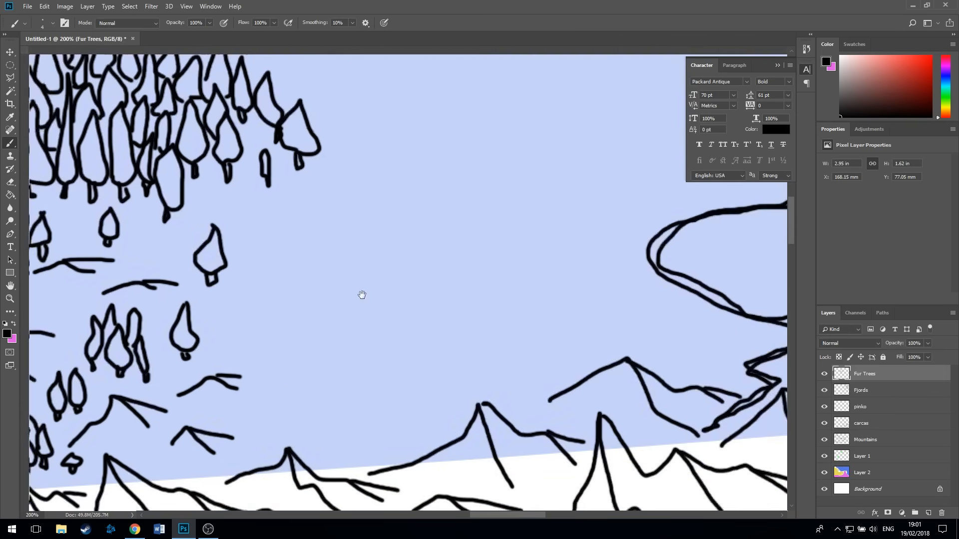
Extend the fir forest eastward with tightly packed trees down to the mountains and toward the river bend.
left_click_drag(409, 310, 540, 420)
mouse_move(394, 199)
left_mouse_down()
mouse_move(558, 291)
mouse_move(560, 313)
left_mouse_up()
left_click_drag(299, 254, 350, 319)
left_click_drag(425, 310, 569, 265)
left_click_drag(423, 243, 427, 257)
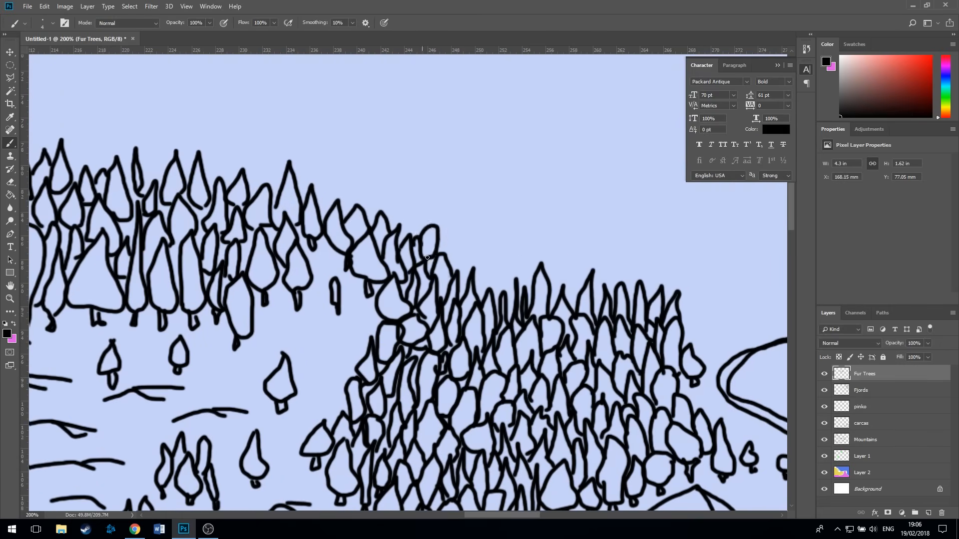
Thicken the forest's western part with more tree rows reaching the shoreline south of the green circle.
left_click_drag(479, 295, 536, 242)
left_click_drag(350, 220, 490, 205)
left_click_drag(250, 225, 721, 314)
left_click_drag(207, 200, 322, 150)
left_click_drag(325, 189, 399, 244)
left_click_drag(432, 250, 645, 219)
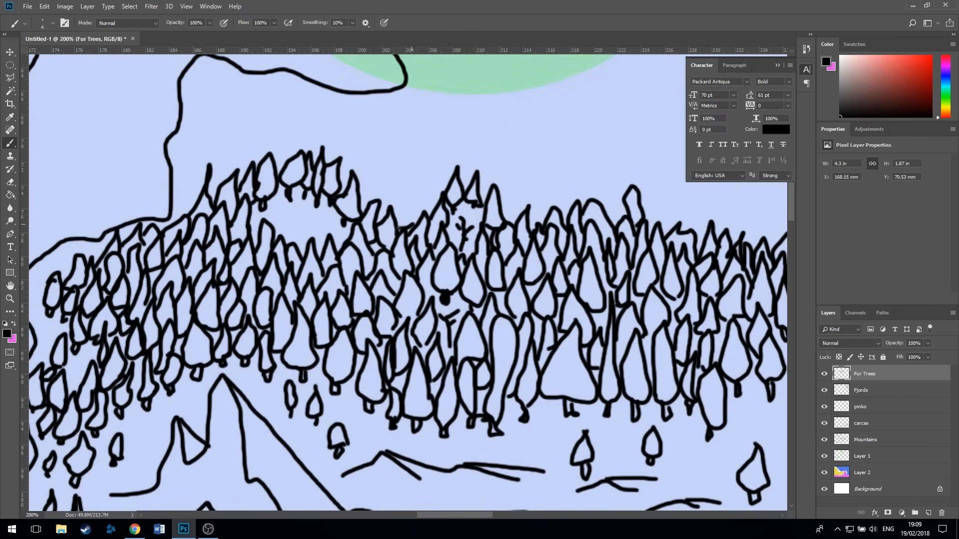
Add further rows of overlapping trees behind the forest's northern edge, filling its gaps.
left_click_drag(399, 228, 477, 150)
left_click_drag(477, 150, 631, 220)
left_click_drag(210, 122, 355, 157)
left_click_drag(377, 120, 616, 189)
left_click_drag(559, 360, 432, 394)
left_click_drag(505, 259, 275, 320)
mouse_move(608, 292)
left_mouse_down()
mouse_move(632, 333)
mouse_move(669, 299)
left_mouse_up()
Fill the ground between the forest and the doubled river's west bank with densely packed trees.
key("ctrl+minus")
key("ctrl+minus")
key("ctrl+minus")
key("ctrl+minus")
key("ctrl+plus")
key("ctrl+plus")
key("ctrl+plus")
key("ctrl+plus")
left_click_drag(660, 259, 500, 215)
left_click_drag(529, 185, 280, 250)
left_click_drag(435, 170, 195, 219)
left_click_drag(600, 199, 281, 362)
mouse_move(394, 369)
left_mouse_down()
mouse_move(386, 359)
mouse_move(394, 367)
left_mouse_up()
left_click_drag(549, 295, 556, 282)
left_click_drag(590, 199, 500, 225)
Draw tree clusters on the land east of the river bend, beside the fjord outline and above the mountains.
left_click_drag(599, 374, 470, 216)
left_click_drag(499, 174, 400, 340)
left_click_drag(349, 390, 338, 424)
left_click_drag(350, 350, 518, 234)
left_click_drag(481, 330, 477, 341)
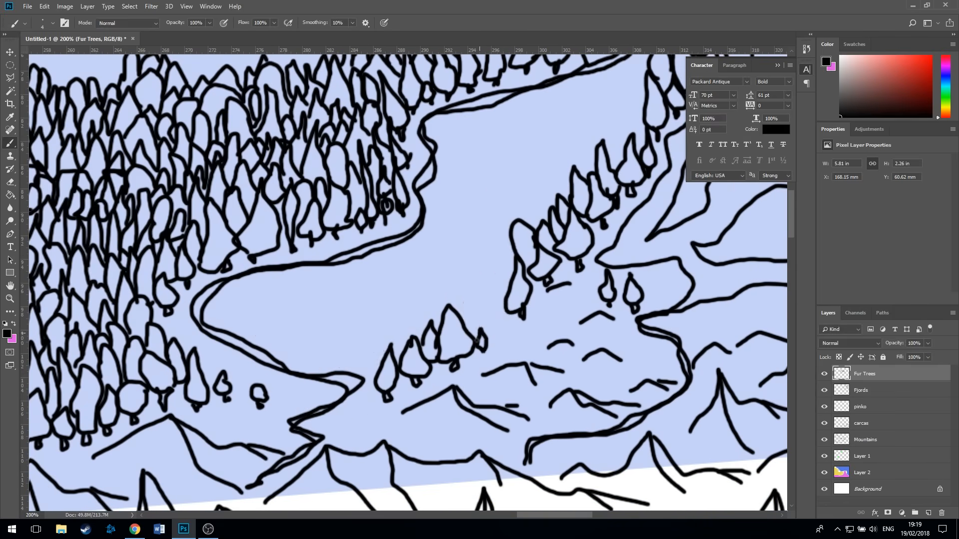
Fill the fjord slopes west of the longhouse with fir trees and add trees inside the contour above the longhouse.
left_click_drag(374, 344, 345, 372)
left_click_drag(329, 359, 220, 299)
mouse_move(359, 314)
left_mouse_down()
mouse_move(452, 230)
mouse_move(507, 207)
left_mouse_up()
left_click_drag(499, 225, 417, 315)
left_click_drag(360, 260, 560, 195)
left_click_drag(625, 175, 328, 292)
left_click_drag(437, 195, 424, 255)
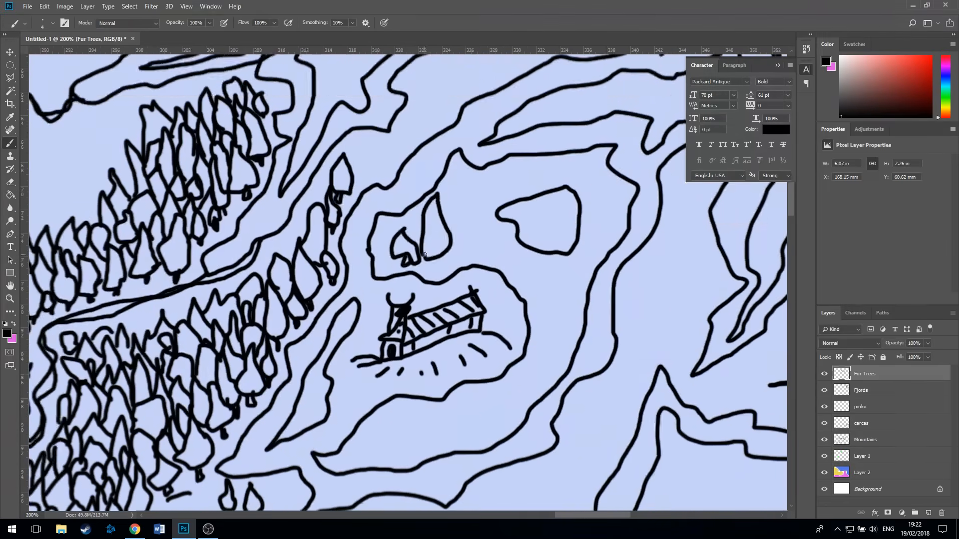
left_click_drag(449, 320, 424, 279)
Touch up an outline on the Fjords layer with the brush and return to the Fur Trees layer.
left_click(861, 390)
key("e")
key("b")
mouse_move(301, 364)
left_mouse_down()
mouse_move(488, 349)
mouse_move(417, 229)
left_mouse_up()
left_click(865, 373)
Draw dense fir trees on the land east of the northern river, with scattered single trees at the forest's edge.
left_click_drag(303, 417, 295, 382)
left_click_drag(382, 344, 394, 349)
left_click_drag(567, 304, 582, 300)
left_click_drag(345, 275, 354, 272)
left_click_drag(314, 287, 320, 305)
left_click_drag(177, 390, 175, 455)
left_click_drag(290, 239, 314, 257)
left_click_drag(310, 234, 325, 253)
left_click_drag(324, 234, 341, 240)
left_click_drag(490, 62, 430, 362)
left_click_drag(516, 367, 533, 377)
Draw a thick belt of trees along the river's west bank up to the northern river fork, with a few loose trees.
left_click_drag(438, 257, 291, 375)
left_click_drag(320, 342, 340, 384)
left_click_drag(367, 259, 388, 301)
mouse_move(528, 291)
left_mouse_down()
mouse_move(509, 293)
mouse_move(514, 317)
left_mouse_up()
left_click_drag(300, 240, 521, 307)
mouse_move(344, 247)
left_mouse_down()
mouse_move(352, 287)
mouse_move(462, 267)
left_mouse_up()
left_click_drag(490, 212, 502, 192)
left_click_drag(372, 227, 387, 240)
left_click_drag(270, 210, 291, 199)
left_click_drag(260, 197, 259, 229)
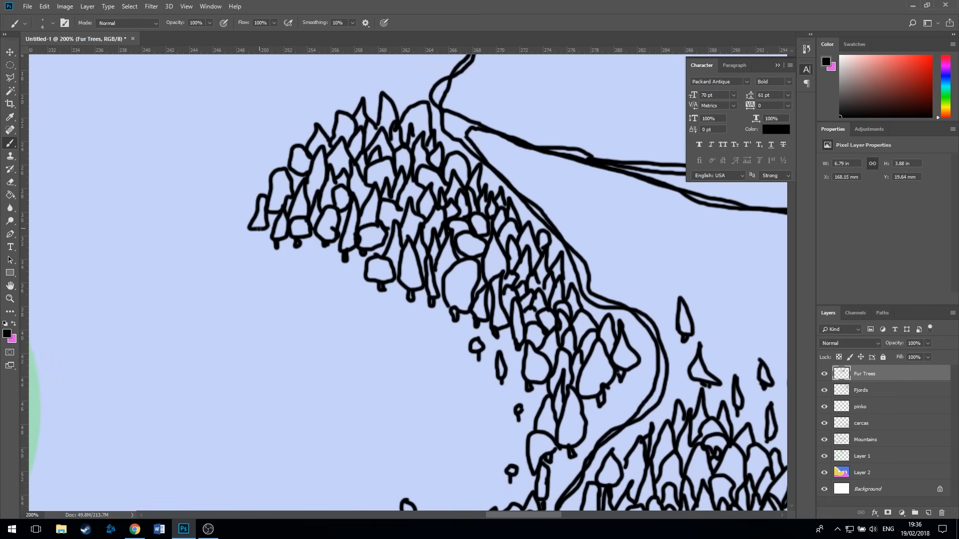
Add curved ground lines on the carcas layer between the giant skull and the river near the east map edge.
key("ctrl+minus")
left_click(861, 424)
left_click_drag(178, 284, 234, 285)
left_click_drag(224, 200, 327, 363)
left_click_drag(360, 397, 424, 391)
left_click_drag(200, 300, 574, 320)
On the Fur Trees layer, draw a forest inside the southernmost fjord contour around a small toothed head landmark.
left_click(864, 374)
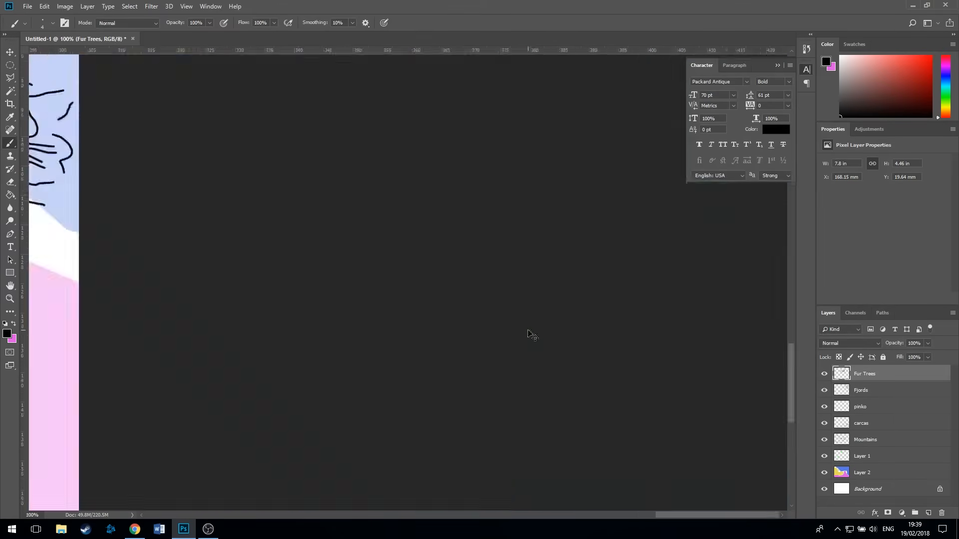
key("ctrl+plus")
left_click_drag(322, 228, 329, 286)
left_click_drag(404, 289, 419, 353)
left_click_drag(425, 400, 443, 433)
left_click_drag(443, 237, 456, 279)
left_click_drag(537, 297, 548, 349)
left_click_drag(553, 245, 564, 327)
left_click_drag(574, 248, 587, 276)
left_click_drag(480, 234, 492, 250)
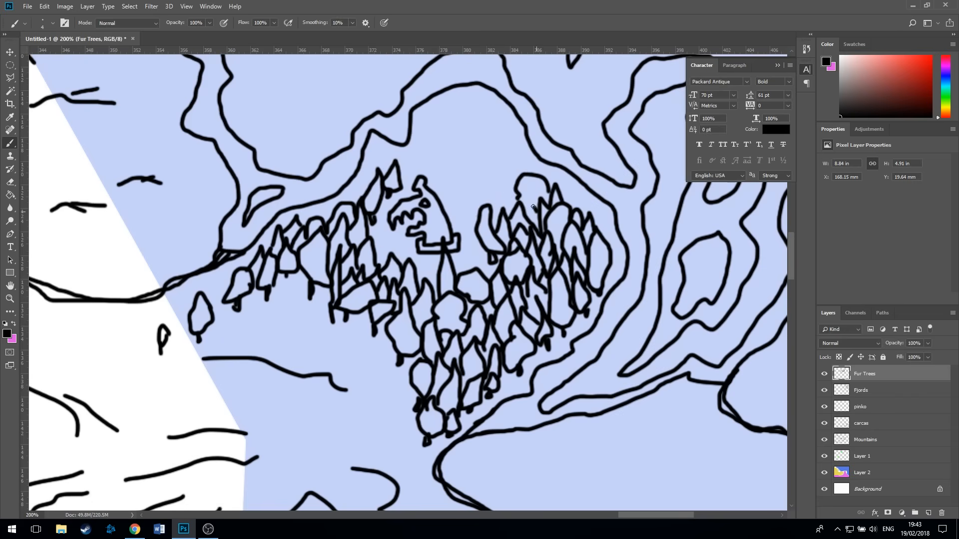
left_click_drag(411, 160, 431, 160)
Hide Layer 1 and Layer 2 and draw a dense forest along the southeastern river's north bank out to the east map edge.
left_click_drag(499, 399, 265, 195)
left_click_drag(240, 238, 255, 283)
mouse_move(433, 385)
left_mouse_down()
mouse_move(445, 376)
mouse_move(539, 489)
left_mouse_up()
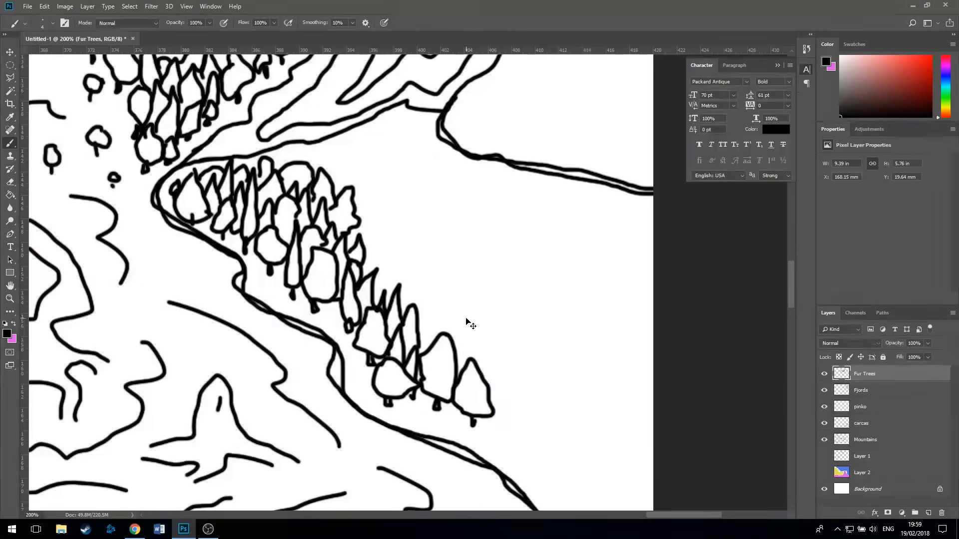
left_click_drag(467, 321, 639, 490)
mouse_move(639, 300)
left_mouse_down()
mouse_move(482, 314)
mouse_move(540, 280)
left_mouse_up()
left_click_drag(359, 200, 430, 192)
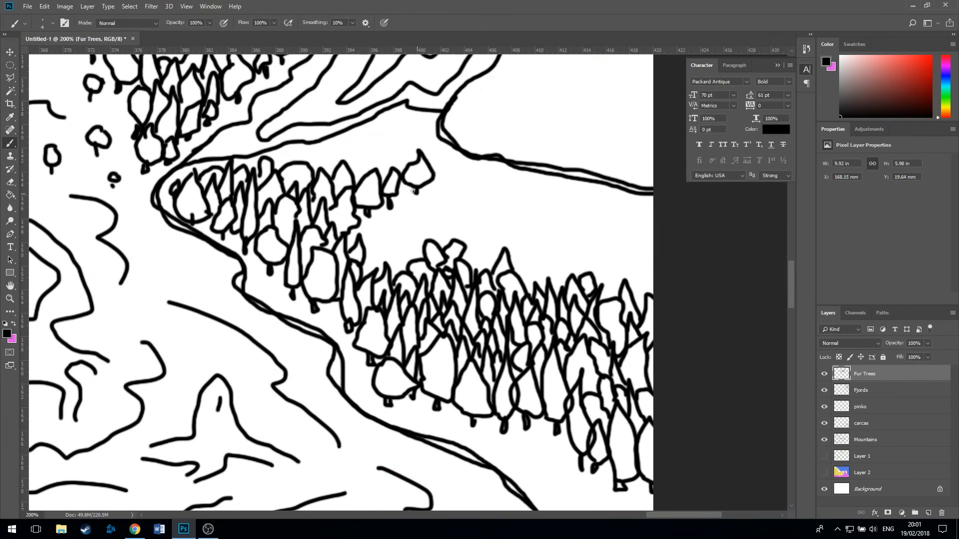
Add trees to the land between the two eastern rivers and draw a forest on the upper river's north bank.
left_click_drag(279, 170, 429, 190)
mouse_move(515, 280)
left_mouse_down()
mouse_move(644, 240)
mouse_move(529, 210)
left_mouse_up()
left_click_drag(524, 155, 469, 314)
left_click_drag(574, 299, 575, 327)
left_click_drag(480, 250, 589, 210)
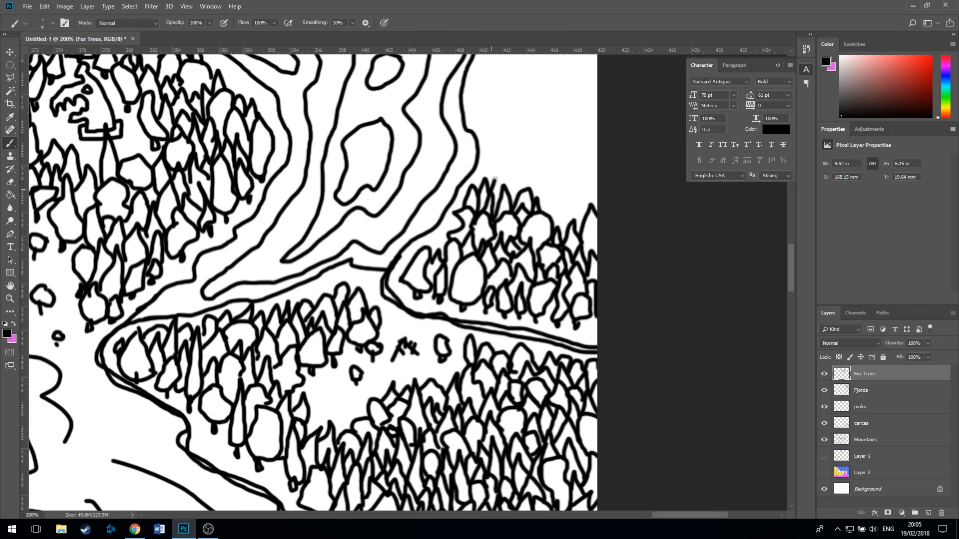
Draw a tree cluster on the slope southeast of the longhouse and a row of trees inside the neighbouring contour.
left_click_drag(494, 219, 592, 155)
left_click_drag(499, 175, 453, 271)
left_click_drag(480, 150, 448, 278)
left_click_drag(415, 320, 512, 234)
left_click_drag(434, 250, 512, 165)
left_click_drag(289, 249, 478, 175)
left_click_drag(210, 165, 724, 492)
left_click_drag(299, 319, 504, 339)
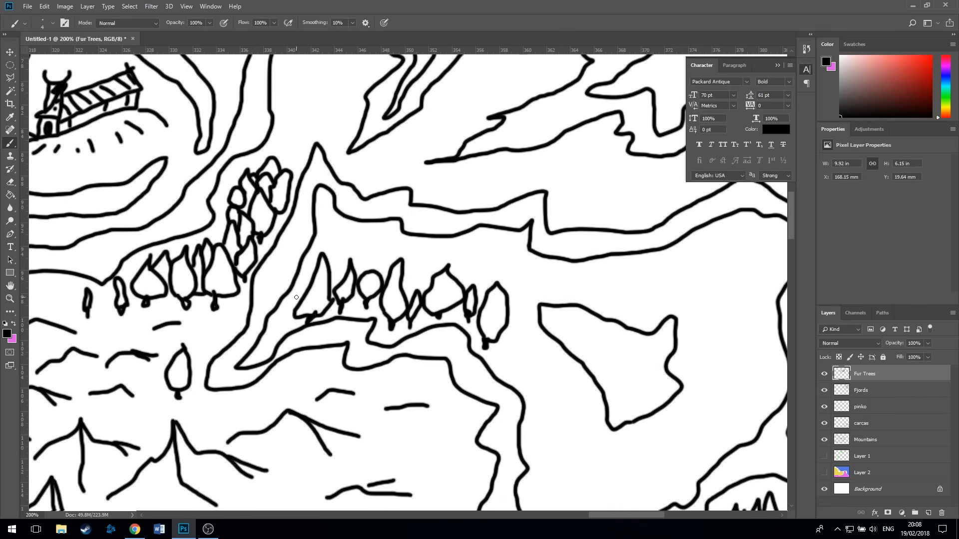
Draw a dense forest inside the fjord contour southeast of the longhouse, wrapping around the west, south and east of its inner contour.
left_click_drag(332, 240, 480, 280)
mouse_move(499, 310)
left_mouse_down()
mouse_move(562, 459)
mouse_move(440, 269)
left_mouse_up()
left_click_drag(440, 280, 519, 344)
left_click_drag(564, 249, 500, 302)
mouse_move(487, 319)
left_mouse_down()
mouse_move(498, 301)
mouse_move(501, 323)
left_mouse_up()
left_click_drag(494, 136, 492, 190)
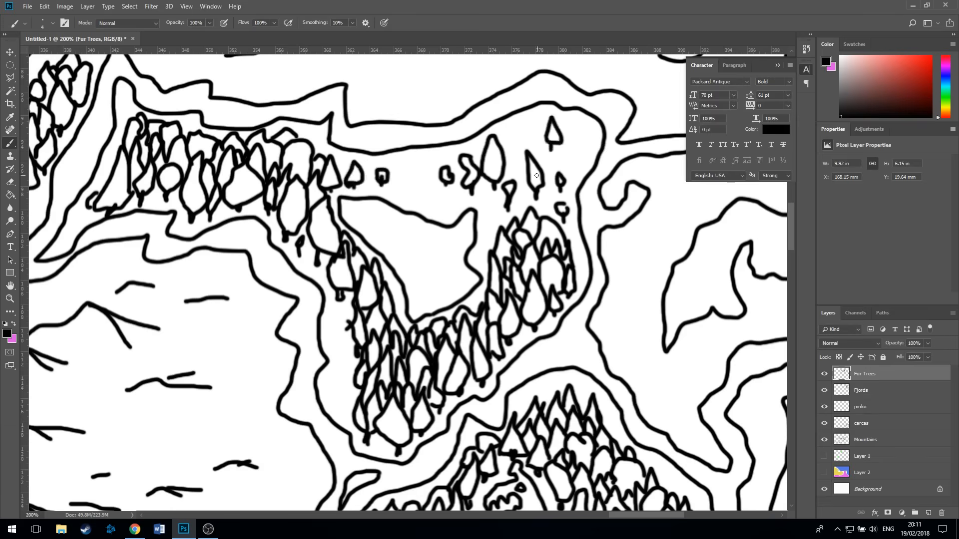
Add scattered trees at that contour's northern end and fill the neighbouring eastern contour with tree clusters.
left_click_drag(649, 310, 375, 259)
left_click_drag(402, 322, 398, 372)
left_click_drag(360, 265, 357, 315)
left_click_drag(494, 241, 503, 279)
left_click_drag(615, 285, 610, 324)
left_click_drag(533, 122, 535, 161)
scroll(535, 160, "down", 5)
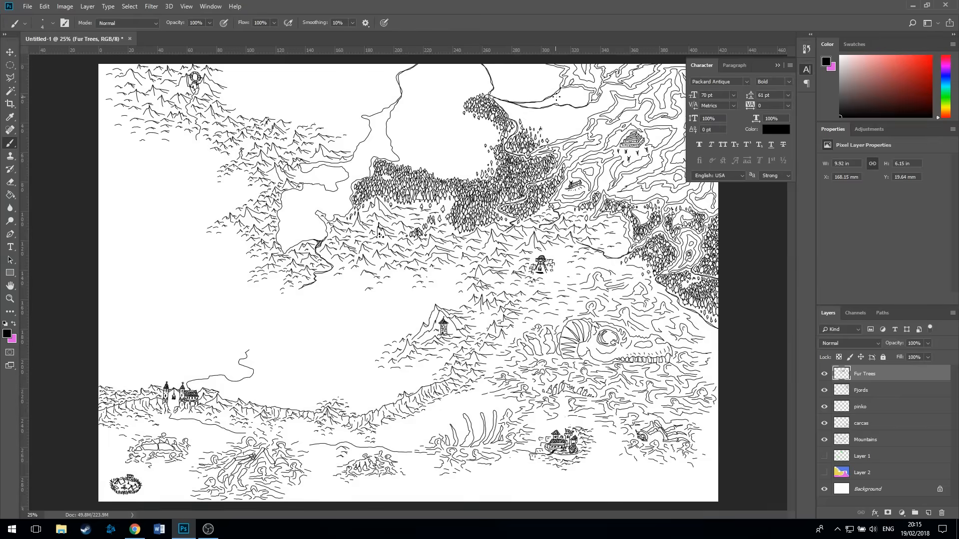
Extend the northern forest on the river's west bank westward, with a few single trees along its southern edge.
scroll(480, 95, "up", 5)
left_click_drag(314, 312, 315, 382)
left_click_drag(574, 247, 570, 290)
left_click_drag(613, 246, 613, 278)
left_click_drag(374, 273, 366, 295)
left_click_drag(288, 325, 286, 381)
left_click_drag(229, 340, 240, 381)
left_click_drag(161, 366, 159, 410)
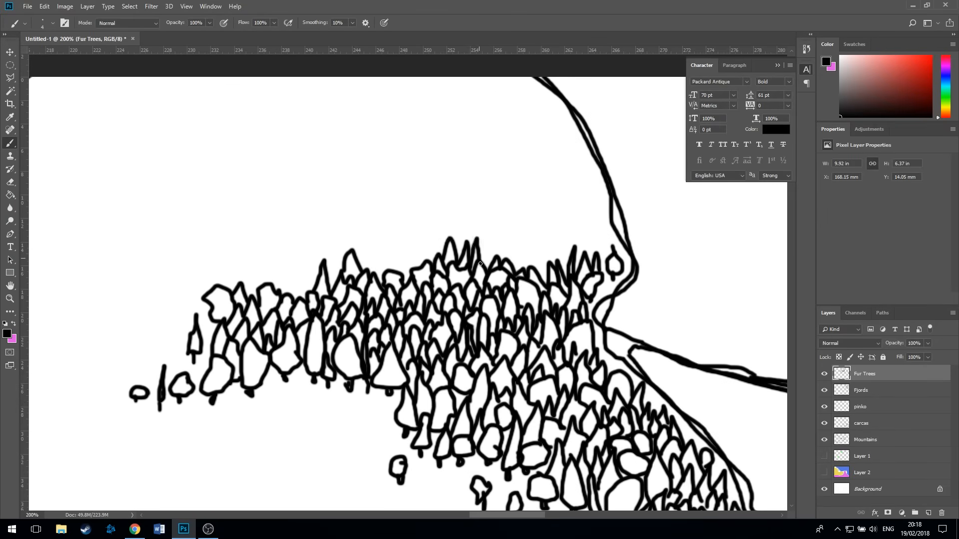
Thicken the northern forest and stretch it as a narrowing band towards the western river.
left_click_drag(589, 197, 579, 240)
left_click_drag(149, 281, 148, 310)
left_click_drag(250, 280, 412, 300)
left_click_drag(240, 280, 235, 338)
left_click_drag(148, 268, 154, 336)
left_click_drag(355, 230, 368, 243)
left_click_drag(260, 219, 265, 260)
left_click_drag(453, 186, 465, 224)
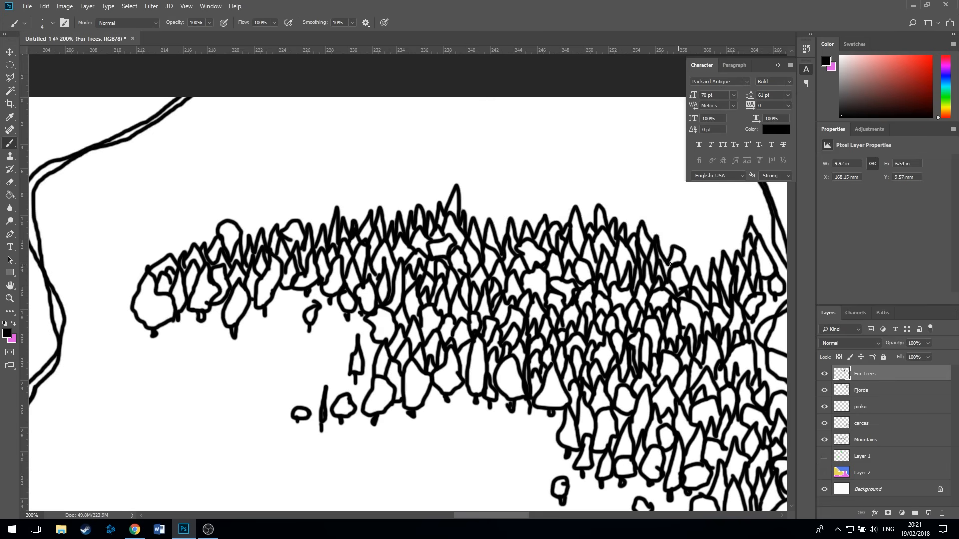
Fill the river's west bank with trees up to the map's top edge and raise the forest band's upper outline.
left_click_drag(569, 205, 574, 240)
left_click_drag(69, 224, 72, 300)
left_click_drag(59, 190, 63, 220)
left_click_drag(427, 193, 447, 199)
left_click_drag(599, 240, 281, 250)
left_click_drag(386, 164, 395, 185)
left_click_drag(245, 179, 266, 191)
left_click_drag(249, 224, 533, 262)
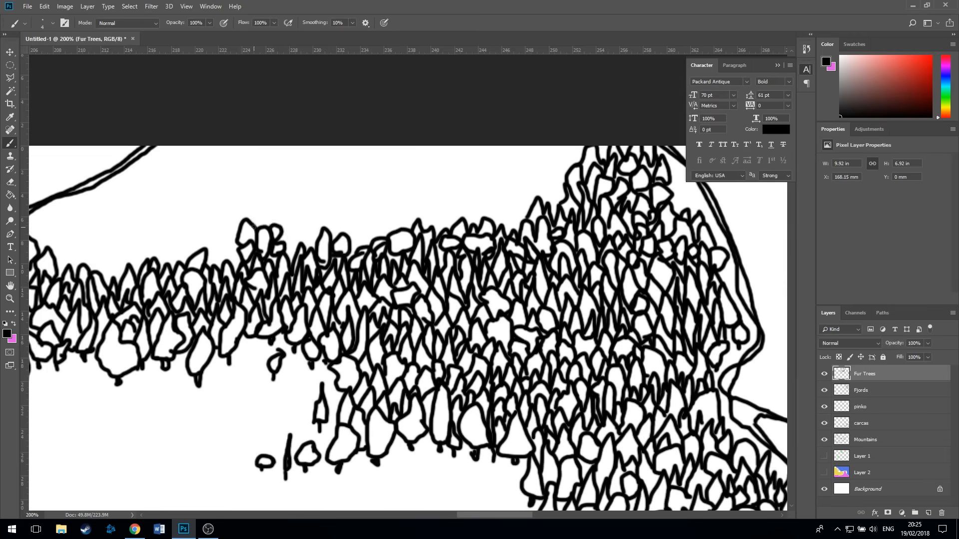
Complete the northern forest across to the western river's east bank and scatter single trees below it.
left_click_drag(291, 182, 297, 207)
left_click_drag(354, 164, 369, 199)
left_click_drag(282, 193, 287, 229)
left_click_drag(299, 250, 508, 265)
left_click_drag(241, 432, 237, 474)
left_click_drag(363, 432, 362, 440)
Show Layer 2's region colours and draw trees on the northern river's east bank, above and below the two eastern streams.
scroll(408, 299, "down", 3)
left_click(824, 472)
left_click(824, 456)
scroll(407, 300, "up", 3)
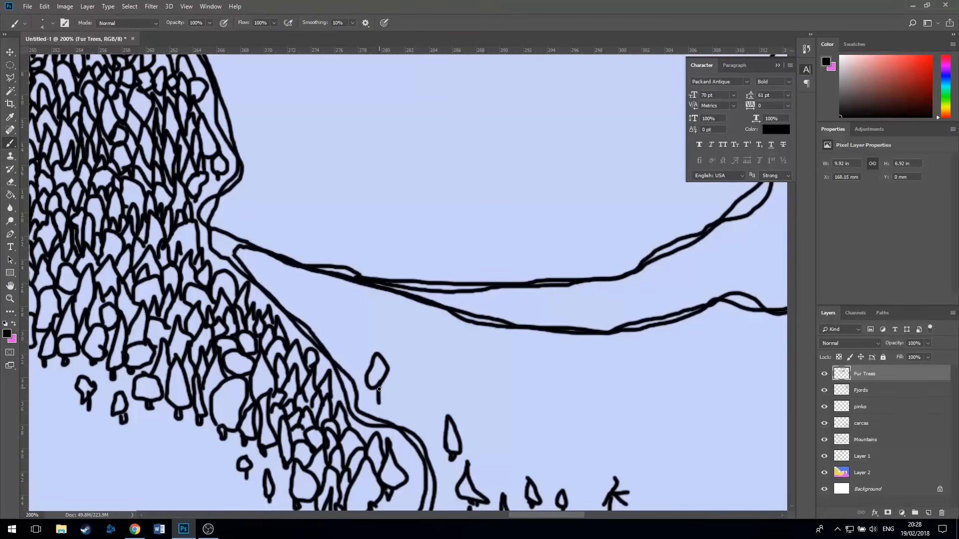
left_click_drag(473, 353, 474, 387)
left_click_drag(415, 225, 416, 242)
left_click_drag(324, 150, 398, 236)
mouse_move(366, 212)
left_mouse_down()
mouse_move(360, 197)
mouse_move(450, 224)
mouse_move(349, 99)
mouse_move(499, 80)
left_mouse_up()
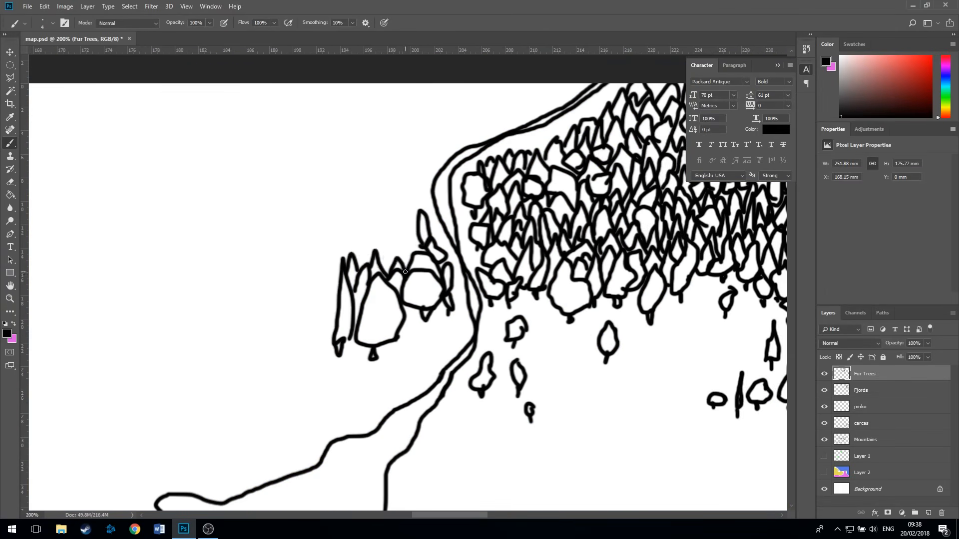
Draw a tapering forest on the western river's west bank, with scattered single trees along its lower edge.
left_click_drag(367, 215, 380, 255)
left_click_drag(303, 347, 300, 382)
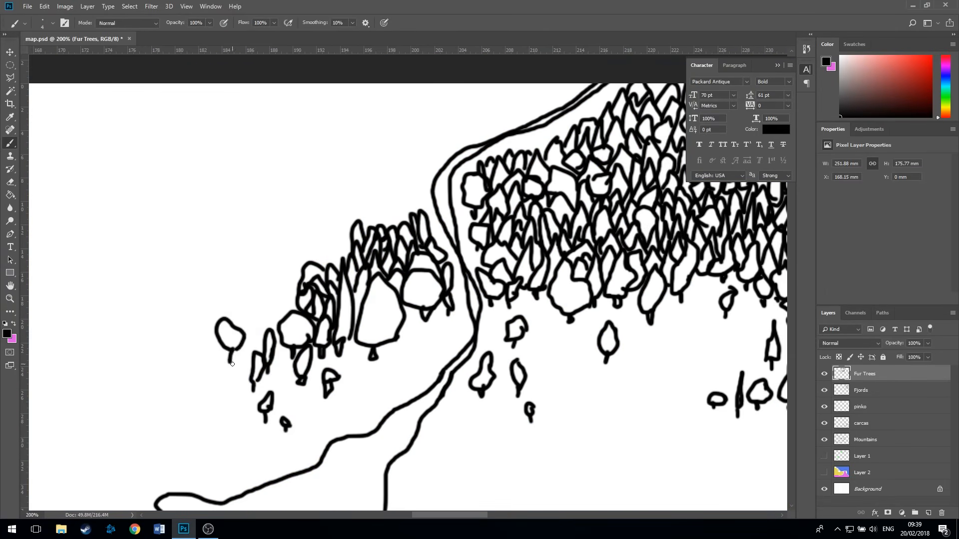
left_click_drag(350, 249, 450, 338)
left_click_drag(350, 390, 345, 425)
left_click_drag(489, 245, 499, 280)
mouse_move(259, 354)
left_mouse_down()
mouse_move(272, 387)
mouse_move(512, 250)
left_mouse_up()
left_click_drag(457, 295, 459, 309)
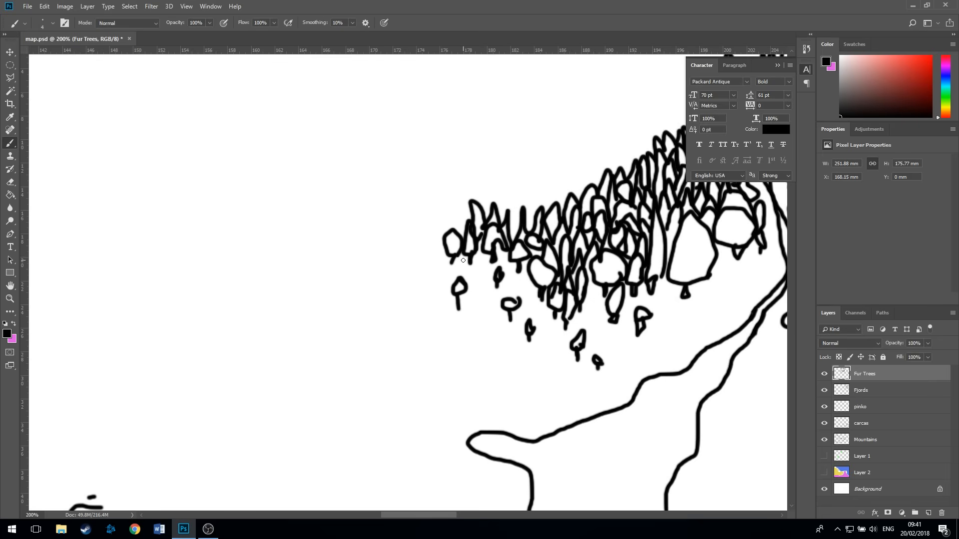
Look over the forested north and show Layer 1's green circles and Layer 2's region colours across the whole map.
scroll(465, 259, "down", 3)
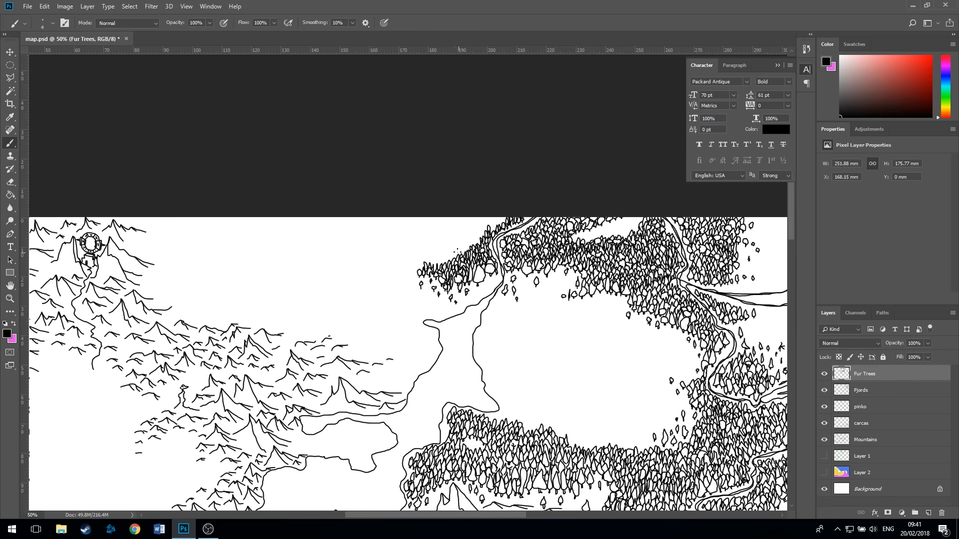
left_click_drag(544, 313, 270, 166)
left_click_drag(419, 238, 239, 232)
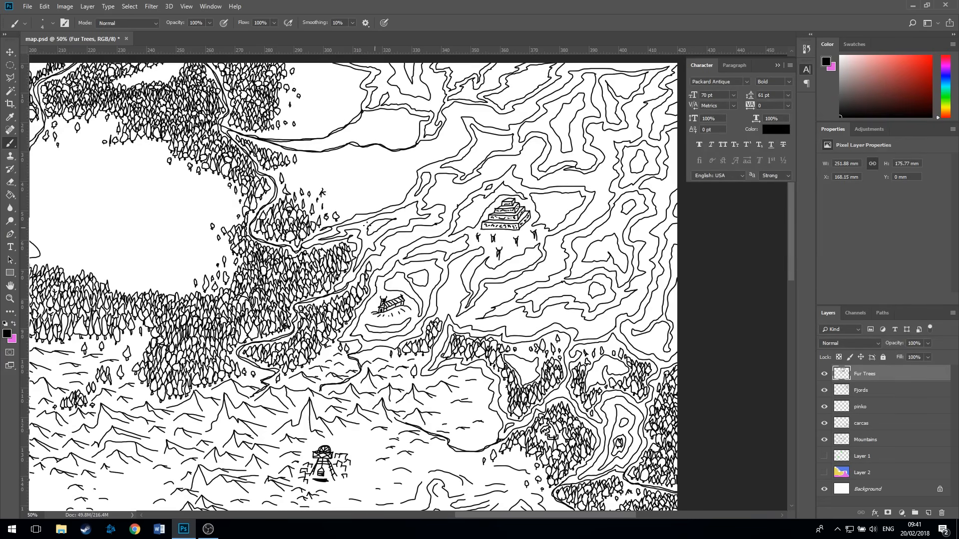
left_click_drag(366, 225, 775, 257)
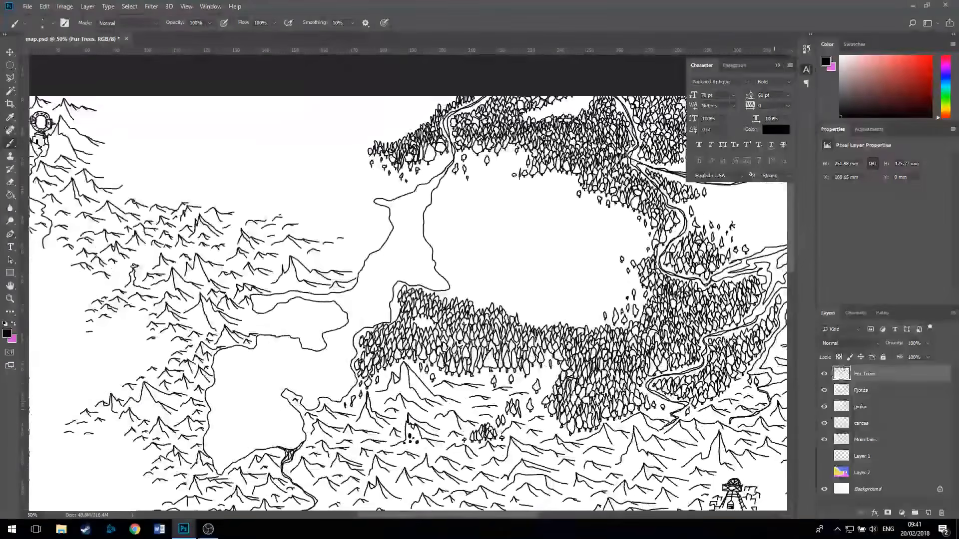
left_click(821, 456)
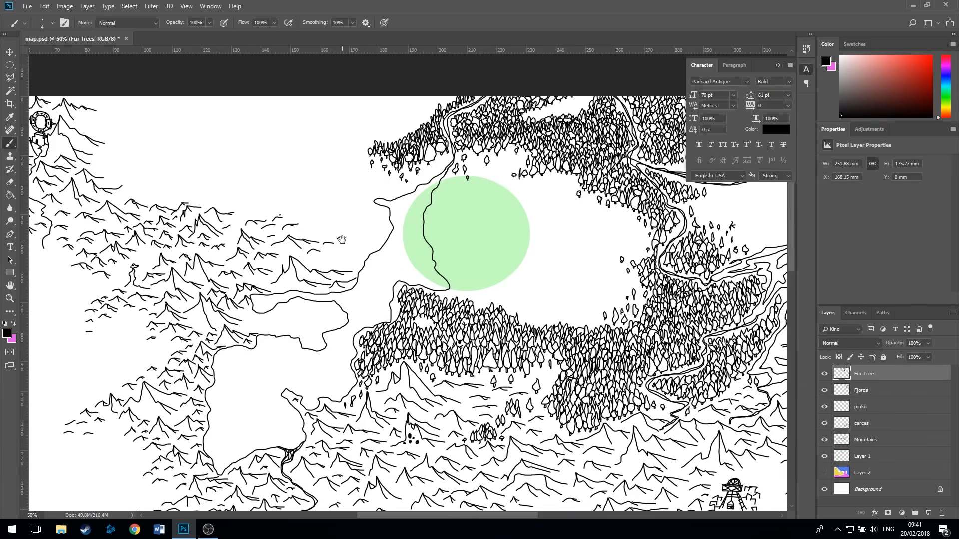
left_click_drag(342, 240, 489, 311)
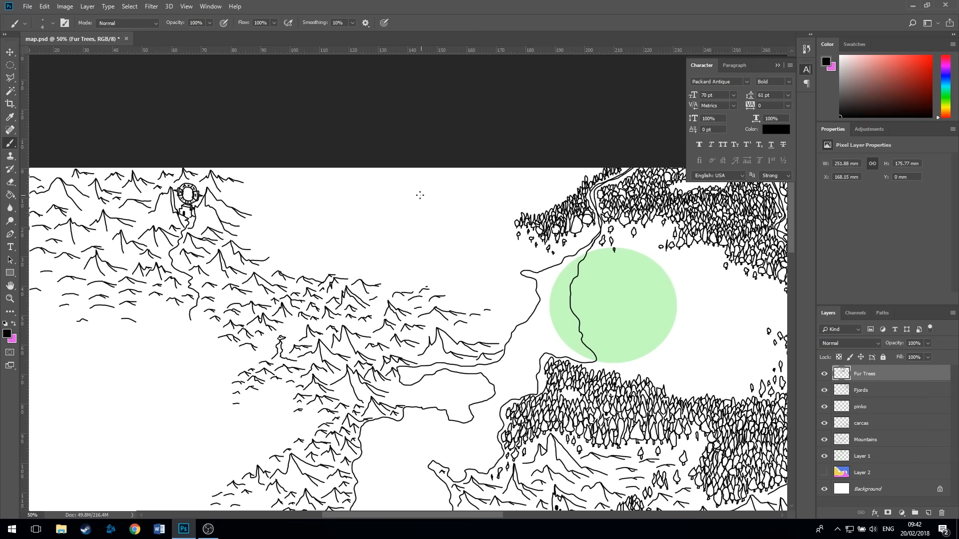
key("ctrl+minus")
key("ctrl+minus")
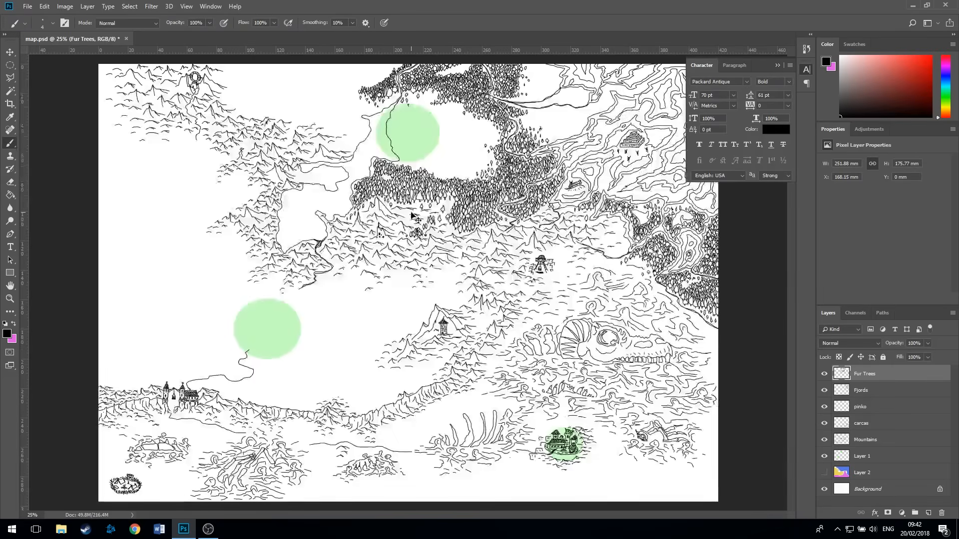
left_click(825, 473)
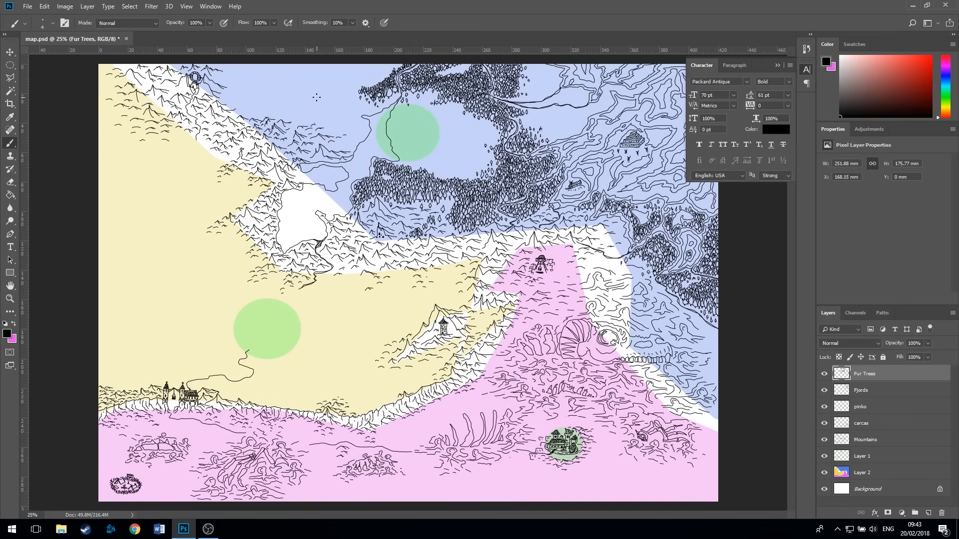
Draw a dense tree cluster on the lake's western shore, just east of the northern hills, with a few single trees beside it.
key("ctrl+plus")
key("ctrl+plus")
key("ctrl+plus")
key("ctrl+plus")
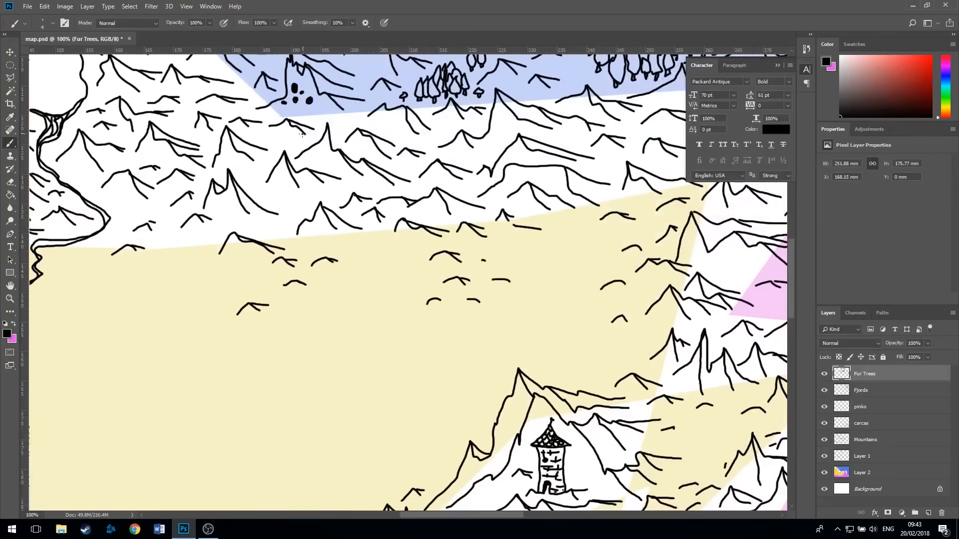
left_click_drag(268, 127, 422, 404)
left_click_drag(184, 110, 298, 268)
left_click_drag(280, 148, 306, 328)
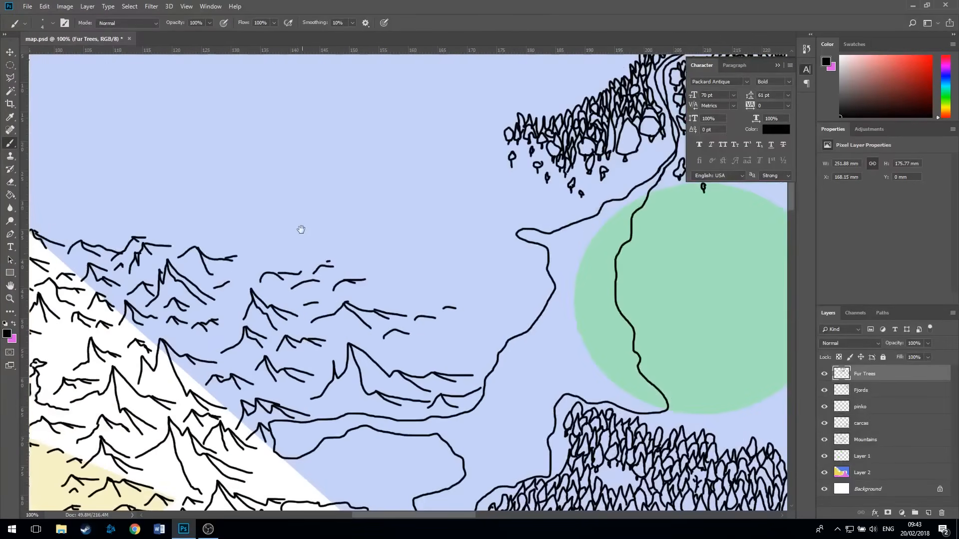
left_click_drag(287, 209, 242, 223)
key("ctrl+plus")
left_click_drag(400, 276, 397, 328)
left_click_drag(405, 305, 415, 341)
left_click_drag(451, 308, 444, 354)
left_click_drag(399, 396, 394, 450)
left_click_drag(481, 420, 471, 457)
left_click_drag(472, 376, 459, 424)
left_click_drag(509, 369, 508, 412)
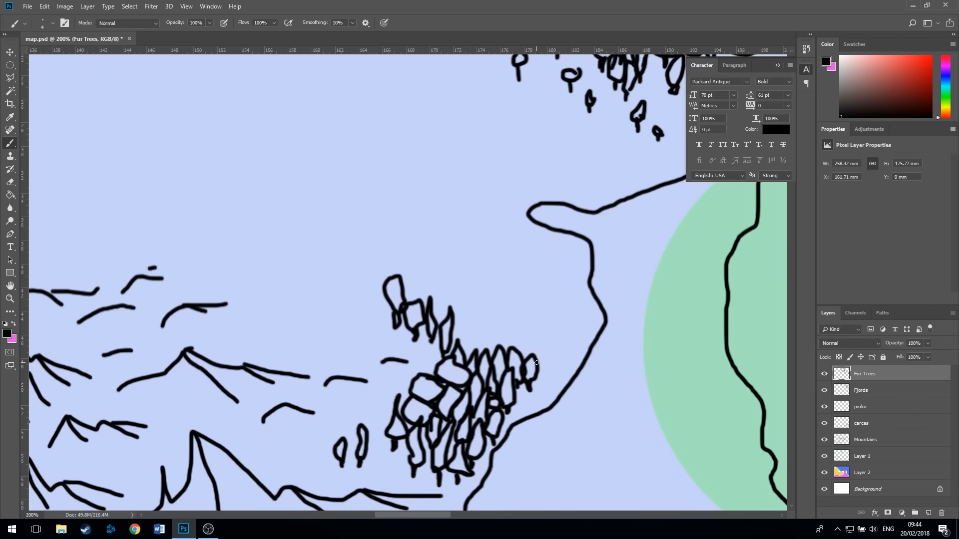
Extend the shore cluster northward and draw a second tree cluster on top of the hills to its west.
left_click_drag(543, 301, 545, 367)
left_click_drag(413, 248, 415, 297)
left_click_drag(562, 256, 564, 290)
left_click_drag(558, 301, 560, 334)
left_click_drag(357, 269, 357, 312)
left_click_drag(297, 222, 297, 270)
left_click_drag(257, 223, 256, 264)
left_click_drag(313, 233, 319, 261)
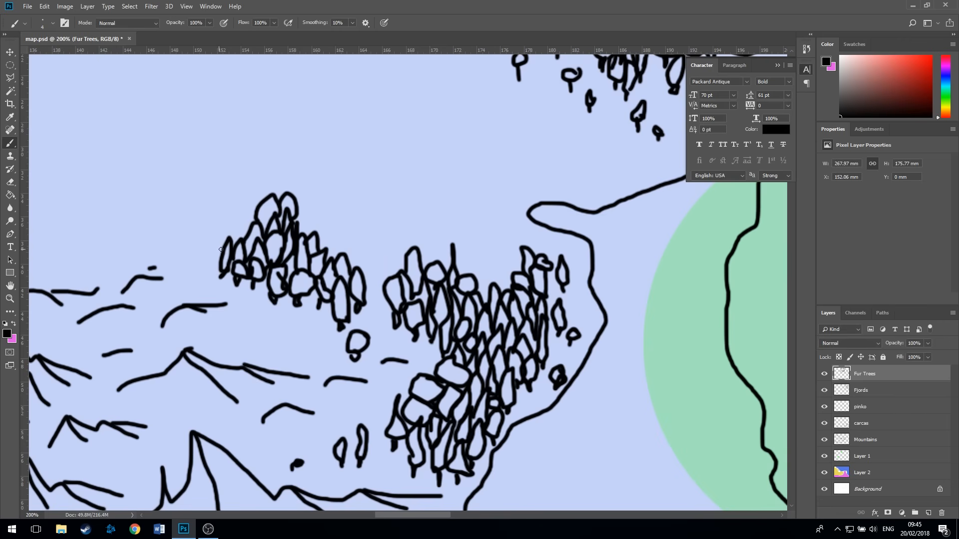
Enlarge the hilltop cluster with more rows of trees and add small single trees around it.
left_click_drag(193, 243, 190, 283)
left_click_drag(314, 319, 314, 348)
left_click_drag(222, 193, 231, 220)
left_click_drag(47, 244, 370, 310)
left_click_drag(464, 296, 462, 334)
left_click_drag(487, 257, 491, 288)
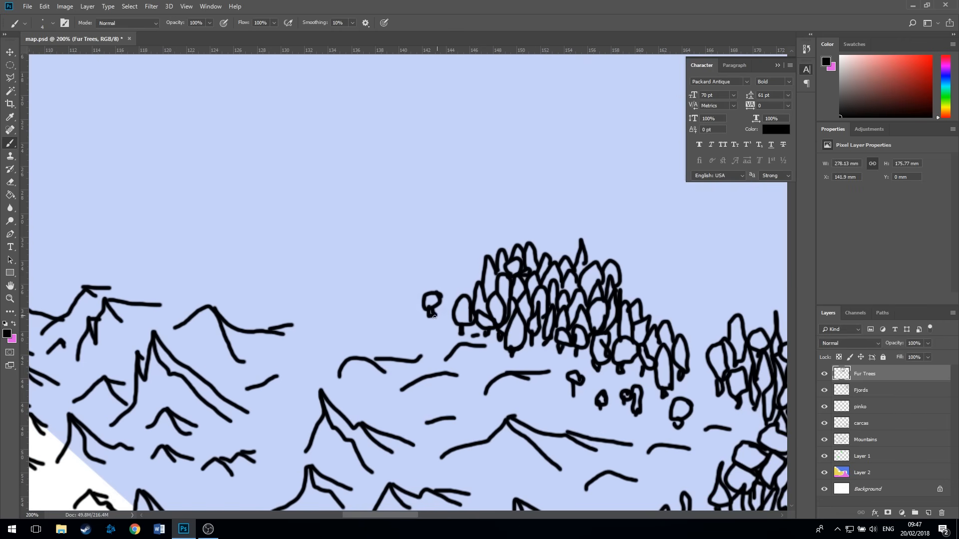
Widen the hilltop forest westward above the low hills and build up its upper outline.
mouse_move(315, 363)
left_mouse_down()
mouse_move(448, 163)
mouse_move(617, 211)
left_mouse_up()
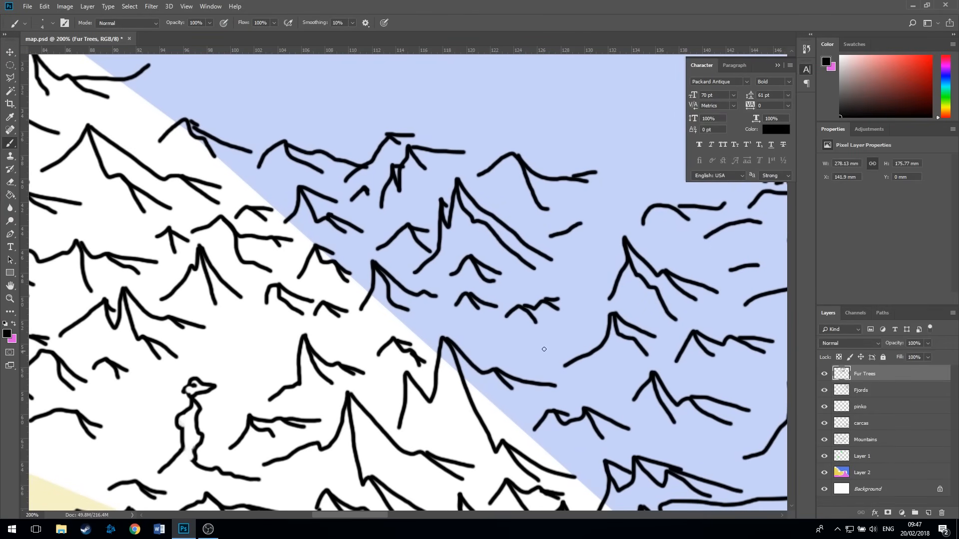
left_click_drag(598, 181, 427, 374)
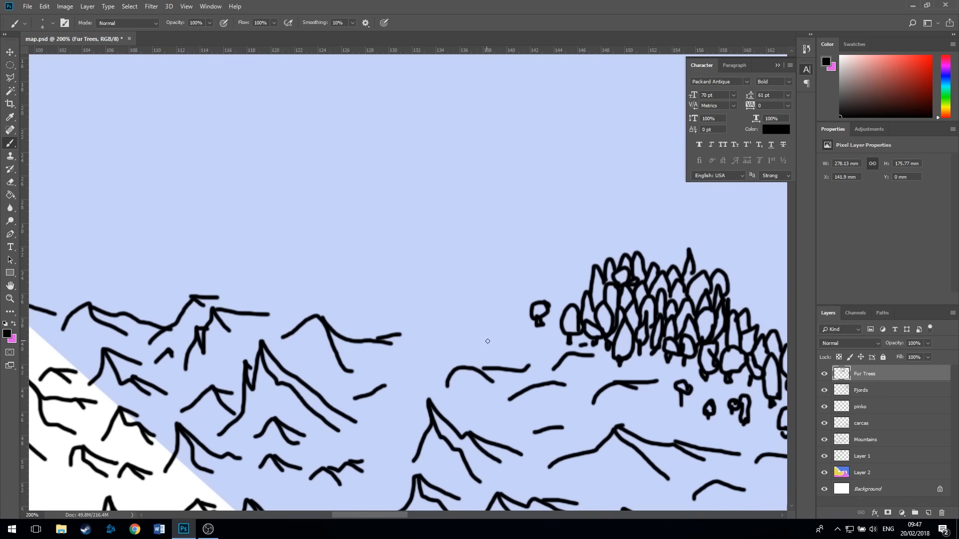
mouse_move(497, 343)
left_mouse_down()
mouse_move(472, 347)
mouse_move(487, 327)
mouse_move(484, 356)
mouse_move(497, 335)
mouse_move(504, 357)
mouse_move(510, 303)
mouse_move(510, 357)
mouse_move(534, 320)
mouse_move(525, 358)
left_mouse_up()
mouse_move(522, 323)
left_mouse_down()
mouse_move(523, 288)
mouse_move(511, 317)
mouse_move(490, 326)
mouse_move(493, 300)
mouse_move(469, 304)
mouse_move(530, 270)
mouse_move(518, 297)
mouse_move(549, 291)
mouse_move(567, 306)
mouse_move(555, 331)
mouse_move(577, 279)
mouse_move(581, 309)
mouse_move(580, 270)
mouse_move(591, 282)
mouse_move(541, 272)
mouse_move(555, 286)
mouse_move(559, 257)
mouse_move(569, 279)
mouse_move(581, 244)
mouse_move(596, 268)
mouse_move(609, 238)
mouse_move(612, 254)
mouse_move(624, 245)
mouse_move(628, 259)
left_mouse_up()
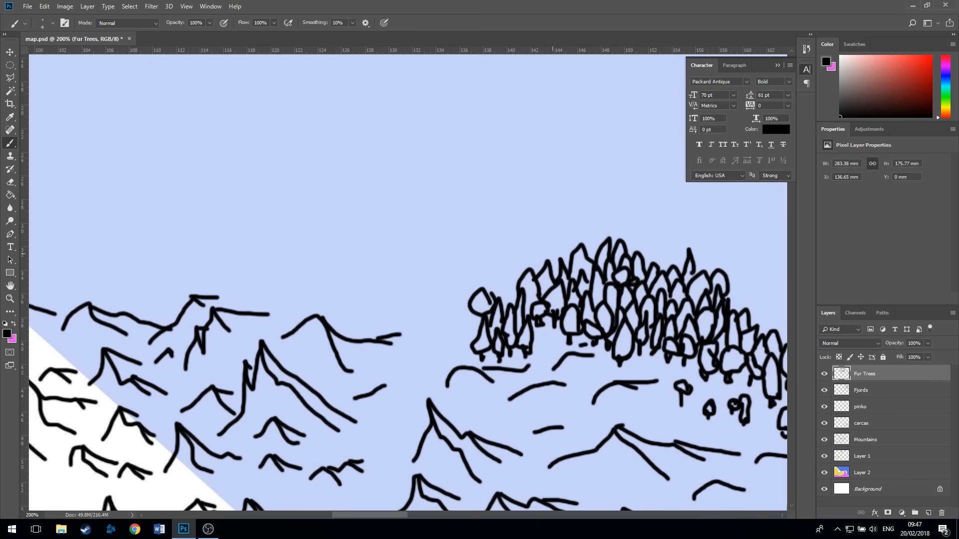
mouse_move(485, 290)
left_mouse_down()
mouse_move(510, 298)
mouse_move(508, 308)
mouse_move(520, 263)
mouse_move(544, 232)
mouse_move(546, 260)
mouse_move(535, 269)
mouse_move(569, 238)
mouse_move(576, 252)
mouse_move(594, 245)
mouse_move(605, 229)
mouse_move(621, 248)
left_mouse_up()
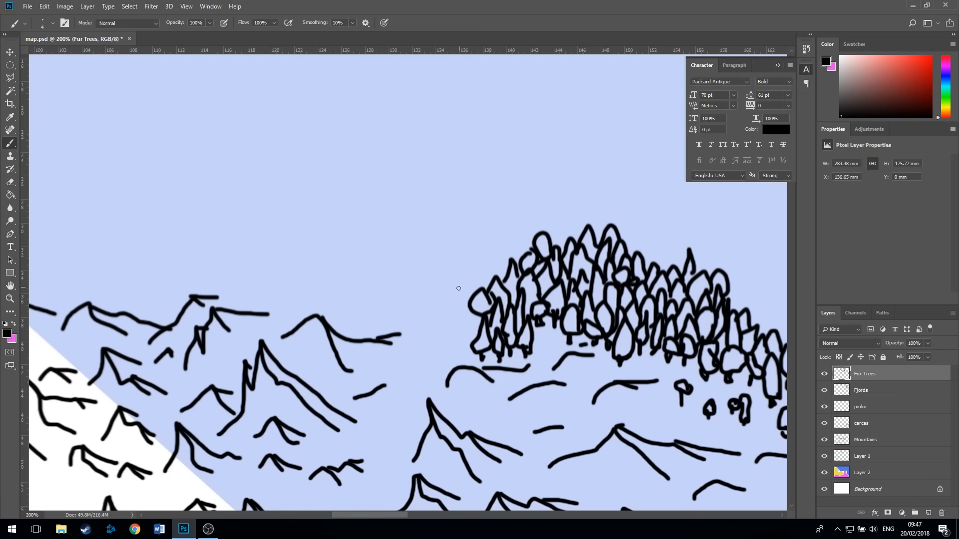
mouse_move(481, 269)
left_mouse_down()
mouse_move(480, 288)
mouse_move(489, 264)
mouse_move(472, 271)
mouse_move(496, 259)
mouse_move(506, 276)
mouse_move(497, 251)
mouse_move(489, 254)
mouse_move(518, 244)
mouse_move(515, 260)
left_mouse_up()
mouse_move(476, 287)
left_mouse_down()
mouse_move(464, 299)
mouse_move(481, 280)
mouse_move(459, 308)
mouse_move(462, 323)
mouse_move(474, 322)
mouse_move(465, 312)
left_mouse_up()
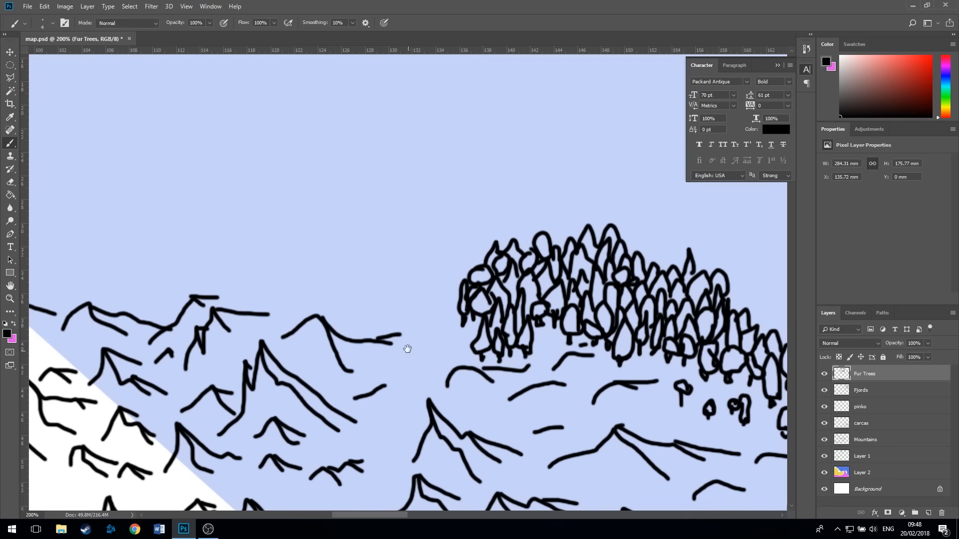
Create a new layer directly above the carcas layer and name it hamlet.
left_click_drag(407, 349, 535, 382)
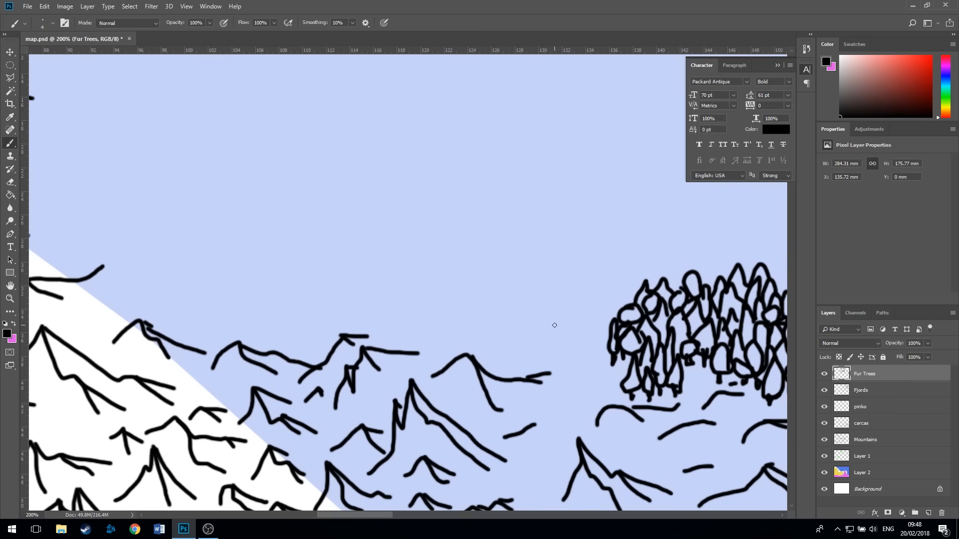
scroll(552, 325, "down", 3)
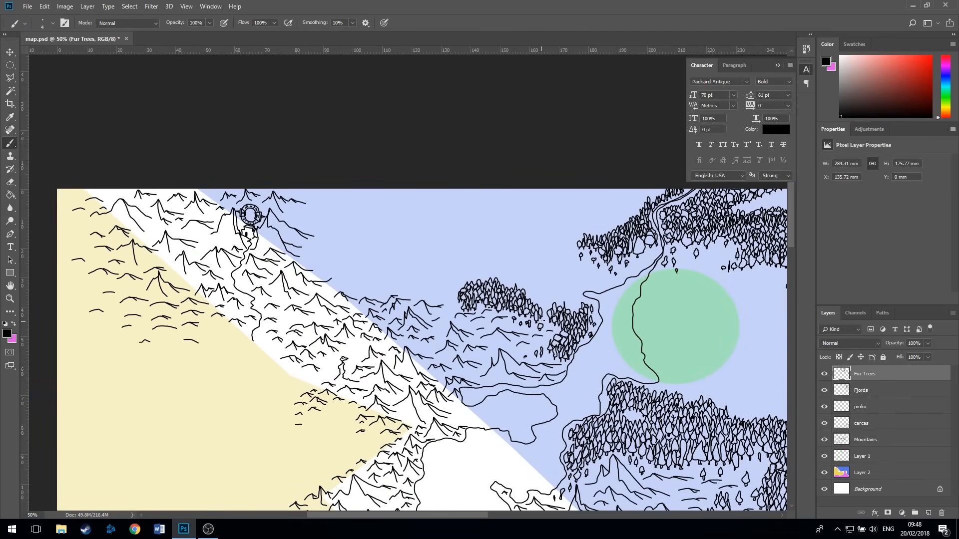
scroll(546, 325, "down", 1)
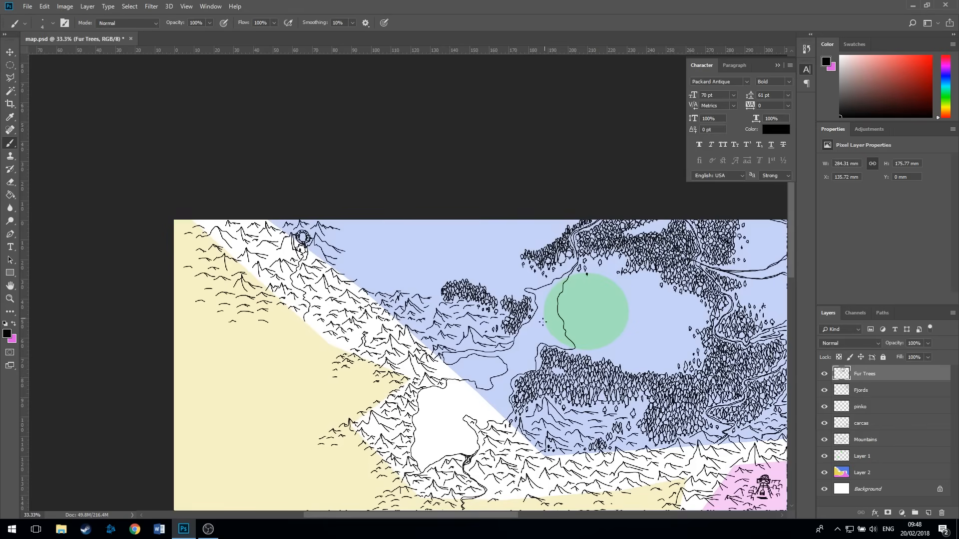
scroll(467, 309, "up", 5)
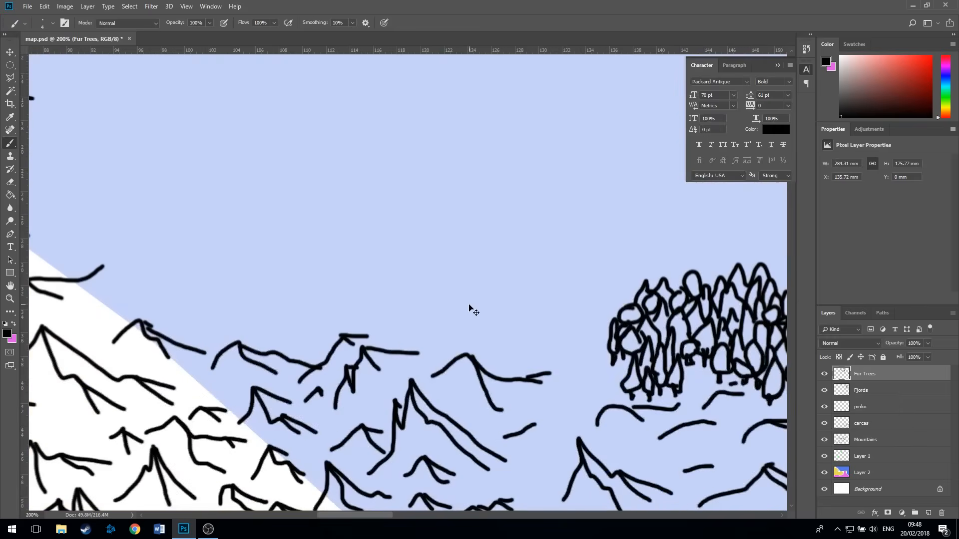
left_click_drag(606, 377, 448, 310)
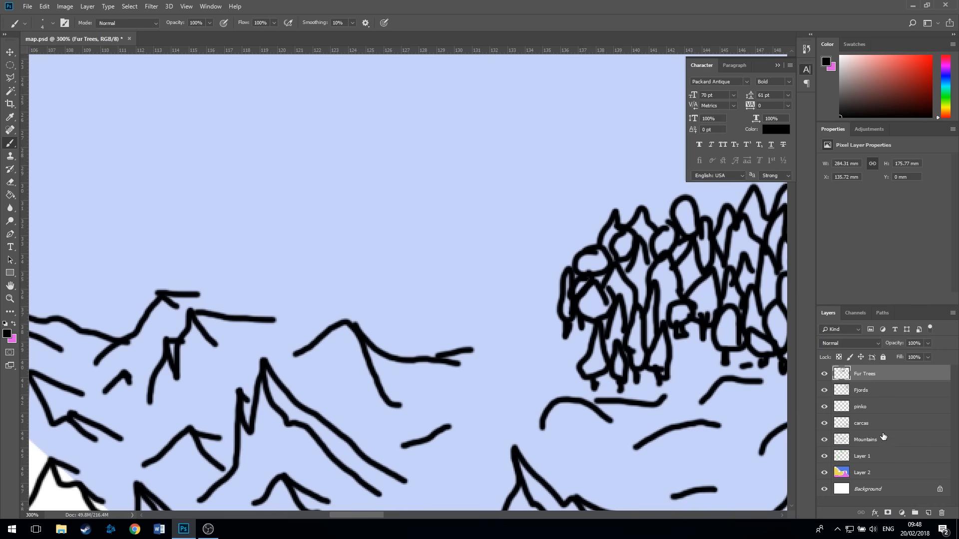
left_click(884, 423)
left_click(928, 512)
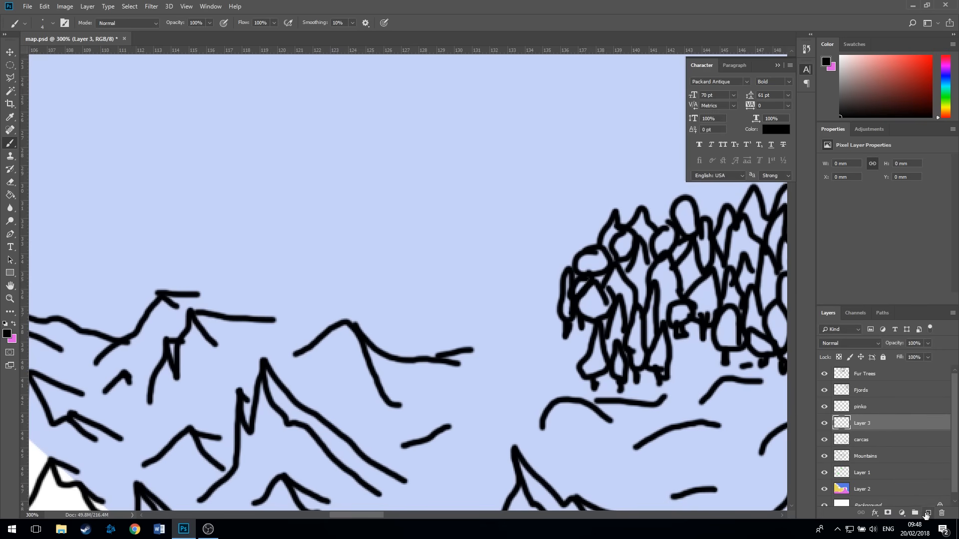
double_click(863, 424)
type("Hamlet")
key("Return")
Draw a small A-frame hut about 0.22 by 0.31 in west of the hilltop forest, with a doorway, chimney and side roof.
left_click_drag(443, 248, 426, 334)
mouse_move(446, 248)
left_mouse_down()
mouse_move(474, 334)
mouse_move(468, 281)
mouse_move(446, 237)
mouse_move(417, 335)
mouse_move(442, 239)
left_mouse_up()
left_click_drag(436, 281, 466, 286)
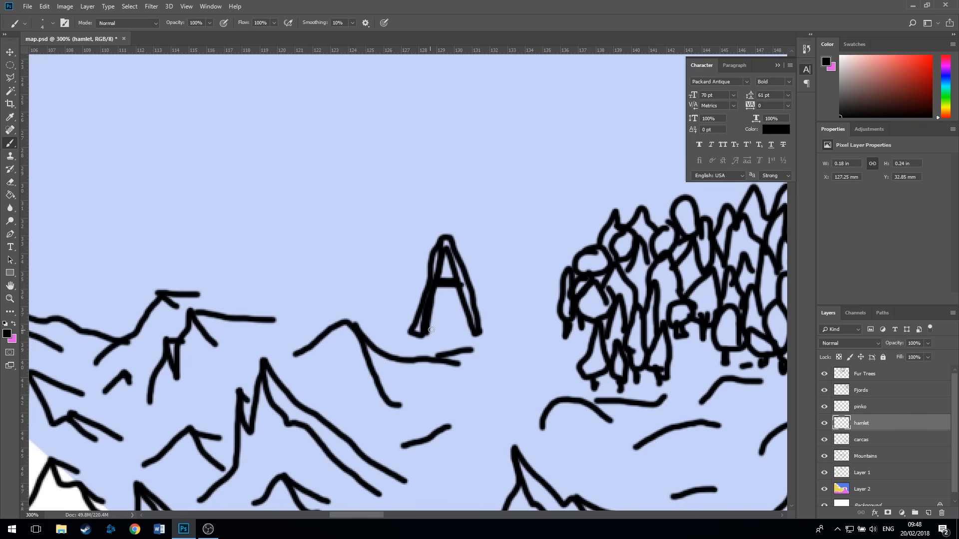
mouse_move(431, 330)
left_mouse_down()
mouse_move(478, 324)
mouse_move(447, 298)
mouse_move(453, 324)
mouse_move(448, 308)
left_mouse_up()
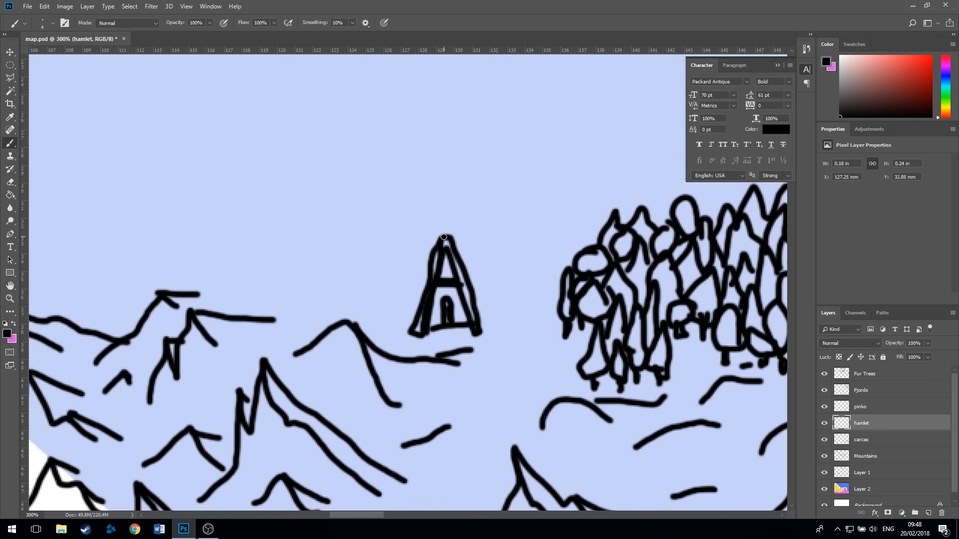
mouse_move(444, 237)
left_mouse_down()
mouse_move(484, 216)
mouse_move(500, 274)
mouse_move(480, 328)
mouse_move(497, 305)
mouse_move(497, 317)
mouse_move(472, 341)
mouse_move(424, 343)
mouse_move(436, 328)
mouse_move(465, 327)
mouse_move(468, 339)
mouse_move(433, 328)
mouse_move(453, 329)
mouse_move(431, 340)
mouse_move(464, 340)
left_mouse_up()
mouse_move(455, 227)
left_mouse_down()
mouse_move(452, 215)
mouse_move(463, 210)
mouse_move(465, 232)
mouse_move(470, 209)
left_mouse_up()
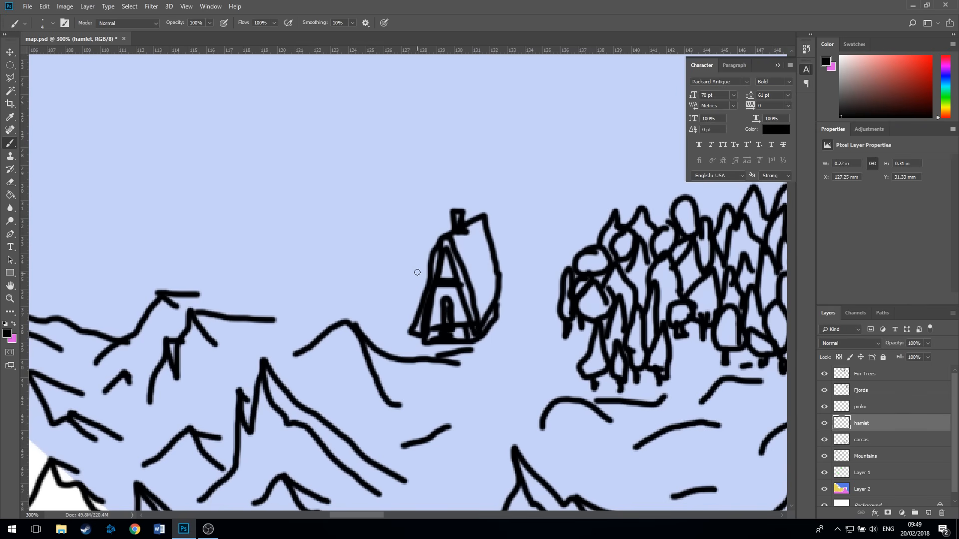
Draw a crenellated wall with two cross-shaped arrow slits west of the A-frame hut, widening the hamlet to about 0.36 in.
mouse_move(424, 267)
left_mouse_down()
mouse_move(388, 267)
mouse_move(389, 277)
mouse_move(368, 269)
mouse_move(361, 281)
mouse_move(359, 265)
mouse_move(348, 270)
mouse_move(349, 315)
mouse_move(410, 320)
left_mouse_up()
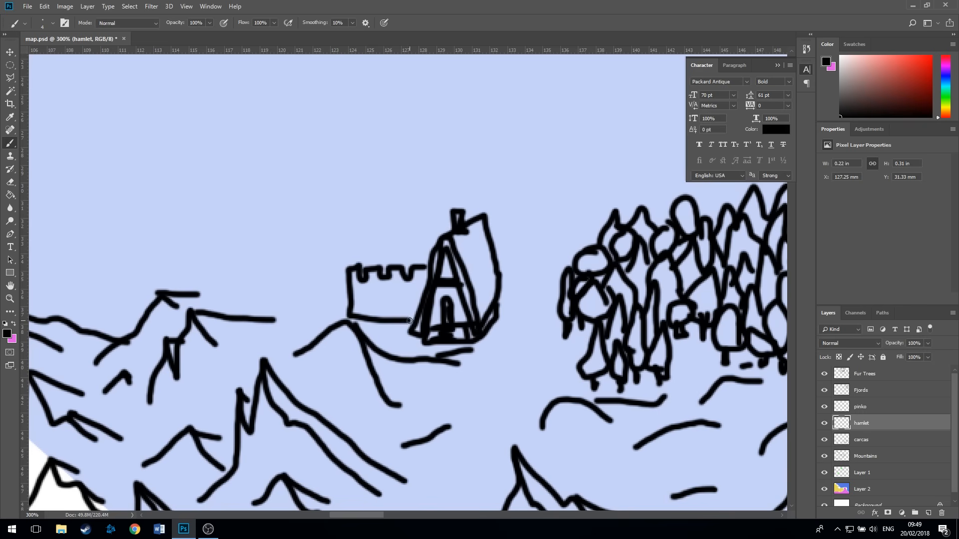
mouse_move(372, 290)
left_mouse_down()
mouse_move(371, 301)
mouse_move(383, 296)
left_mouse_up()
mouse_move(400, 286)
left_mouse_down()
mouse_move(399, 302)
mouse_move(419, 295)
left_mouse_up()
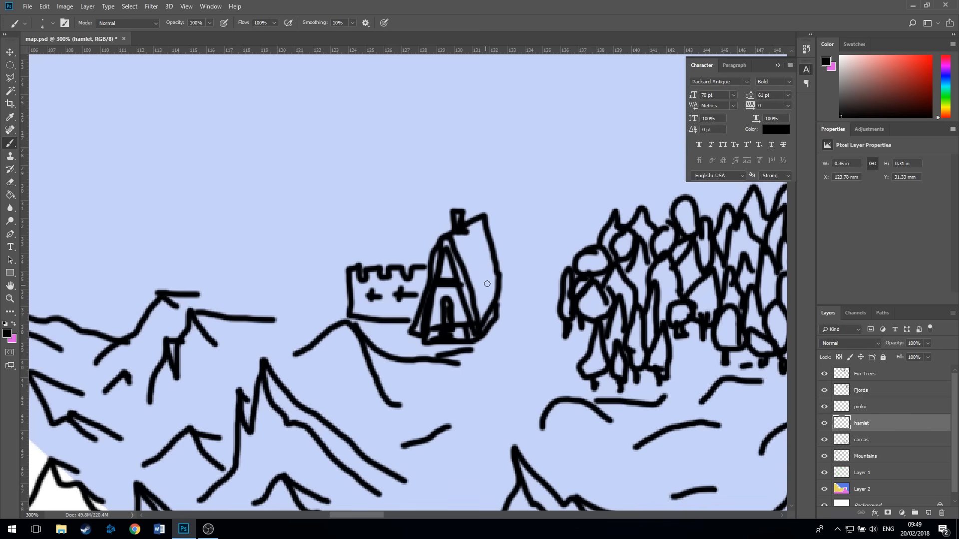
Draw a gabled house rising behind the crenellated wall, with two round windows, a slanted roof with plank marks and a chimney.
mouse_move(361, 262)
left_mouse_down()
mouse_move(390, 195)
mouse_move(430, 262)
left_mouse_up()
mouse_move(390, 206)
left_mouse_down()
mouse_move(424, 267)
mouse_move(390, 211)
mouse_move(358, 267)
left_mouse_up()
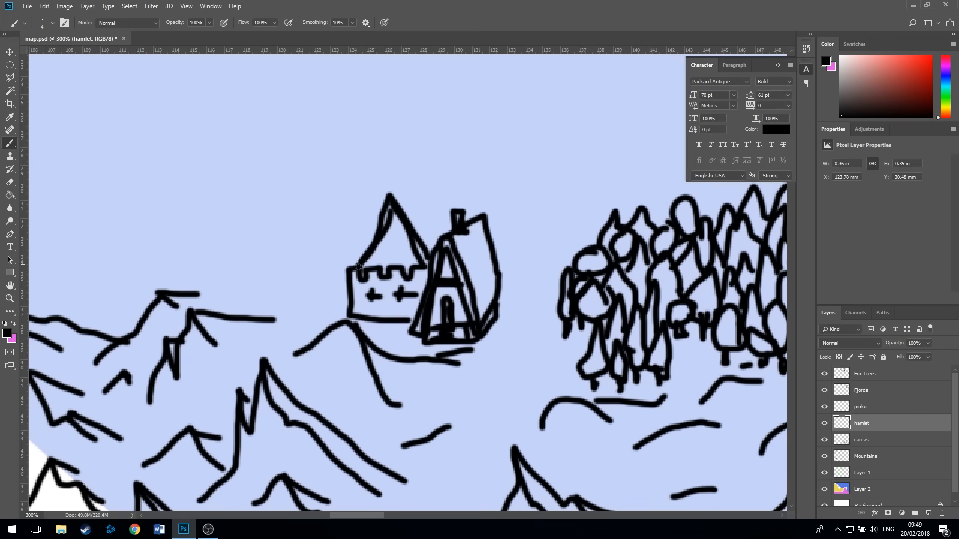
mouse_move(384, 236)
left_mouse_down()
mouse_move(408, 234)
mouse_move(384, 236)
mouse_move(407, 242)
mouse_move(406, 249)
left_mouse_up()
mouse_move(392, 195)
left_mouse_down()
mouse_move(443, 184)
mouse_move(474, 220)
mouse_move(444, 213)
left_mouse_up()
left_click_drag(423, 203, 482, 281)
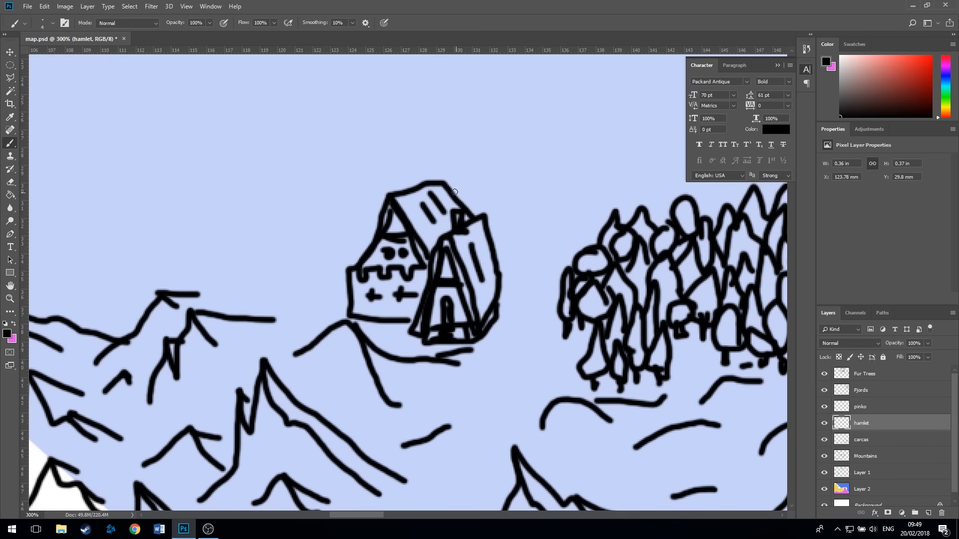
mouse_move(404, 192)
left_mouse_down()
mouse_move(402, 174)
mouse_move(421, 177)
mouse_move(415, 196)
mouse_move(402, 193)
mouse_move(410, 181)
left_mouse_up()
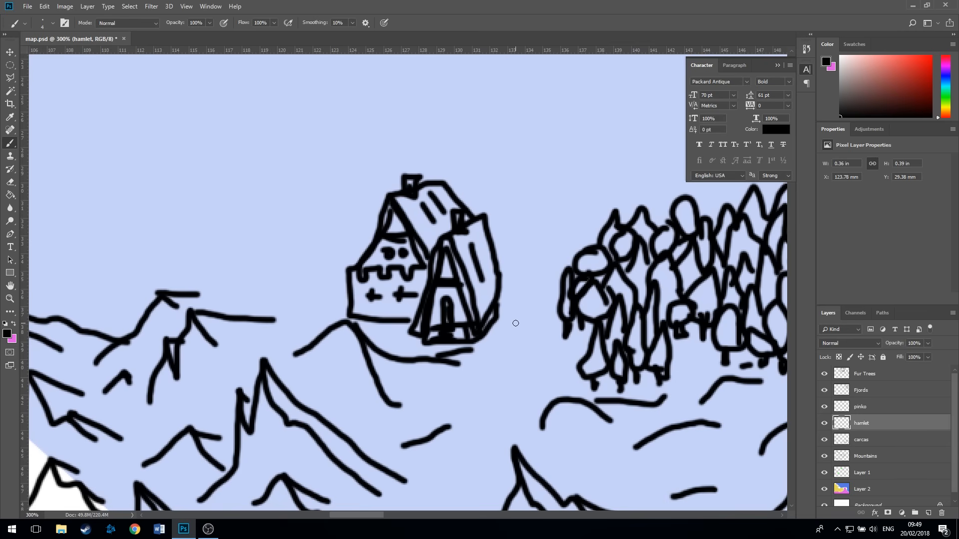
Draw a crenellated gatehouse wall between the hut and the eastern forest, with an arched gateway filled by a portcullis grid.
mouse_move(515, 323)
left_mouse_down()
mouse_move(528, 268)
mouse_move(545, 270)
mouse_move(555, 330)
mouse_move(493, 328)
mouse_move(505, 324)
left_mouse_up()
left_click_drag(498, 261, 573, 254)
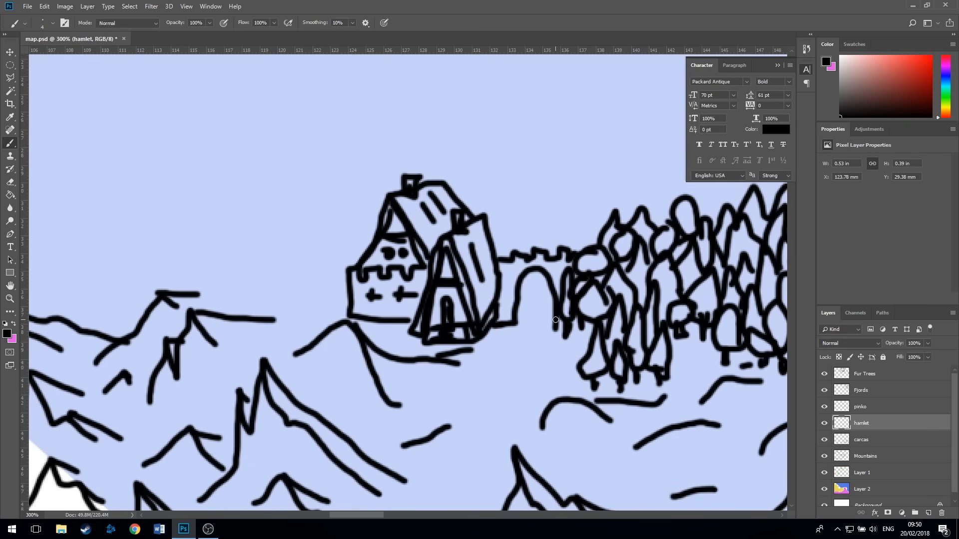
left_click_drag(532, 273, 533, 327)
left_click_drag(544, 280, 535, 324)
mouse_move(521, 289)
left_mouse_down()
mouse_move(526, 325)
mouse_move(514, 311)
mouse_move(551, 313)
mouse_move(554, 300)
mouse_move(515, 294)
mouse_move(554, 294)
mouse_move(542, 283)
mouse_move(551, 284)
mouse_move(517, 286)
mouse_move(546, 278)
left_mouse_up()
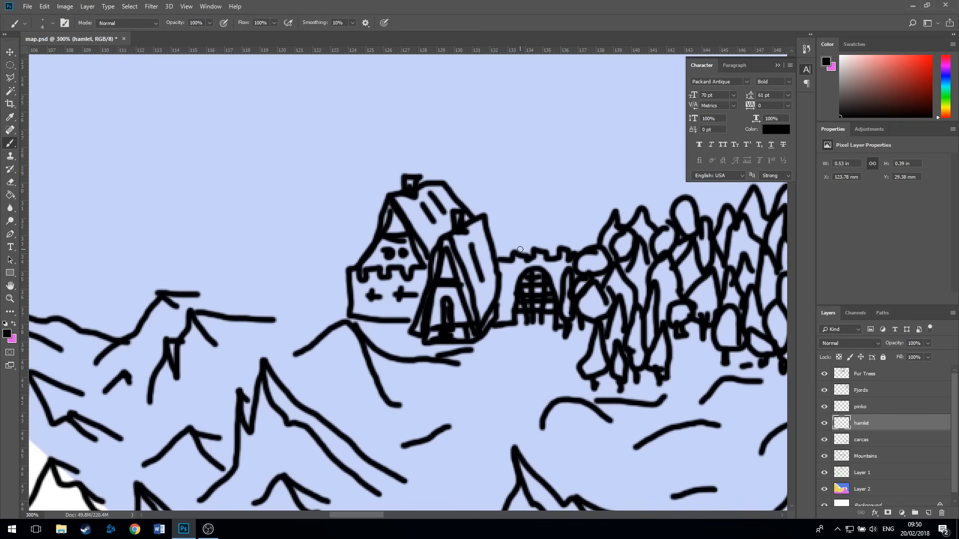
Draw two gabled houses above the gatehouse wall, with a dark window, slanted roofs and a chimney on the eastern one.
mouse_move(490, 231)
left_mouse_down()
mouse_move(507, 195)
mouse_move(537, 243)
left_mouse_up()
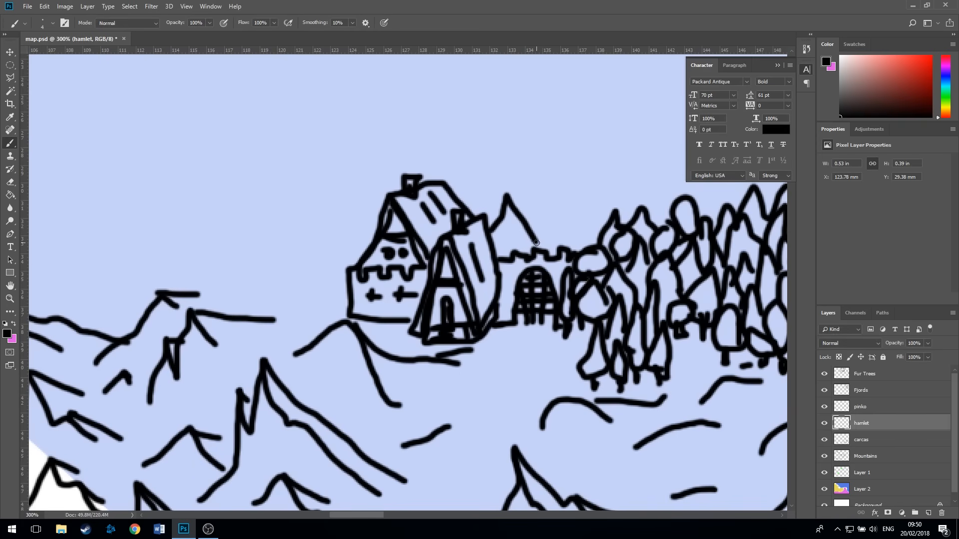
left_click_drag(509, 190, 548, 248)
mouse_move(508, 191)
left_mouse_down()
mouse_move(494, 225)
mouse_move(527, 226)
mouse_move(508, 242)
mouse_move(519, 246)
mouse_move(550, 201)
mouse_move(573, 249)
left_mouse_up()
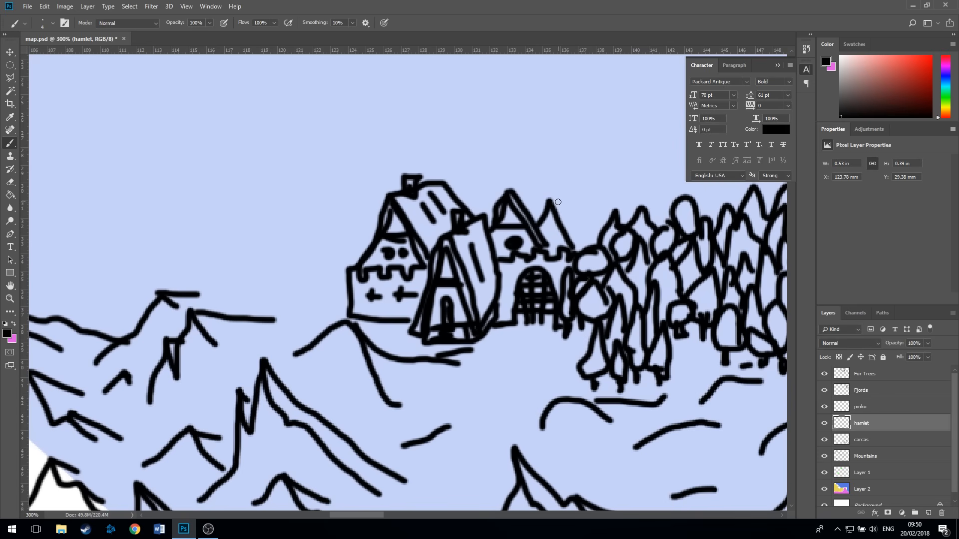
left_click_drag(555, 198, 576, 247)
mouse_move(554, 196)
left_mouse_down()
mouse_move(533, 219)
mouse_move(541, 182)
mouse_move(544, 203)
mouse_move(579, 186)
mouse_move(601, 227)
mouse_move(583, 230)
mouse_move(571, 215)
mouse_move(534, 204)
mouse_move(557, 230)
left_mouse_up()
mouse_move(567, 191)
left_mouse_down()
mouse_move(570, 173)
mouse_move(576, 209)
left_mouse_up()
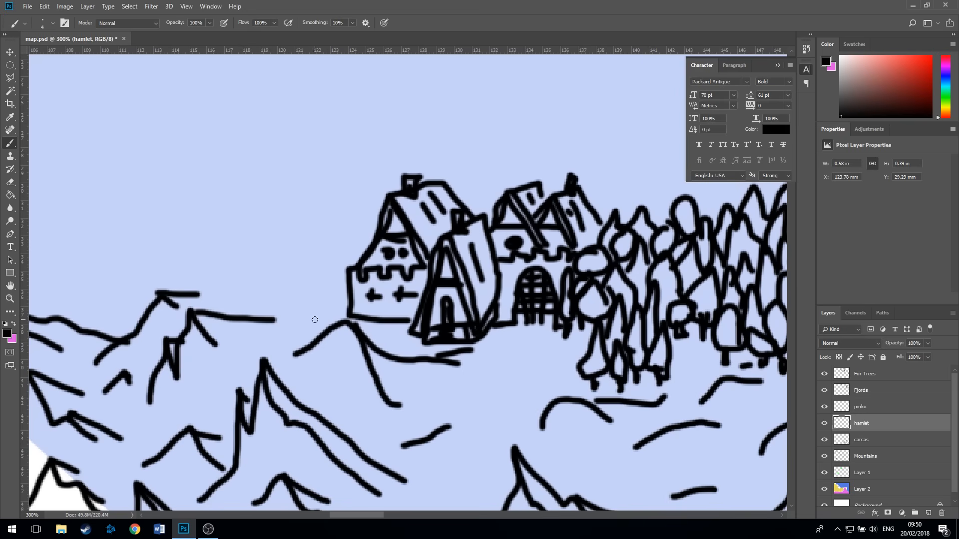
Draw a cluster of fir trees against the hamlet's west wall, stacked in rows and tapering westward, bringing the layer's drawing to about 0.99 in wide.
mouse_move(314, 320)
left_mouse_down()
mouse_move(334, 291)
mouse_move(323, 260)
mouse_move(302, 303)
mouse_move(310, 327)
mouse_move(316, 307)
mouse_move(338, 294)
mouse_move(333, 307)
mouse_move(346, 305)
mouse_move(342, 260)
mouse_move(332, 305)
left_mouse_up()
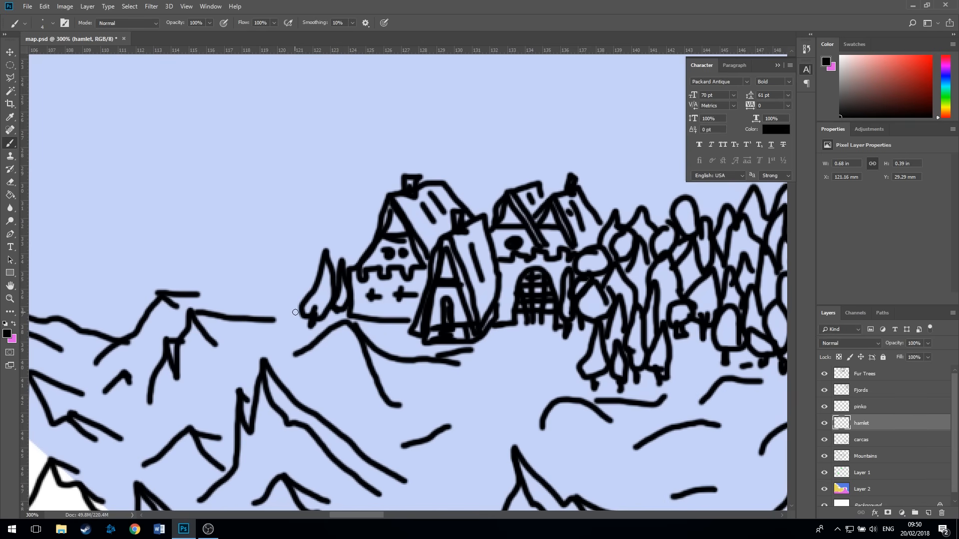
mouse_move(284, 338)
left_mouse_down()
mouse_move(281, 293)
mouse_move(291, 279)
mouse_move(288, 338)
mouse_move(294, 305)
mouse_move(281, 287)
mouse_move(287, 345)
left_mouse_up()
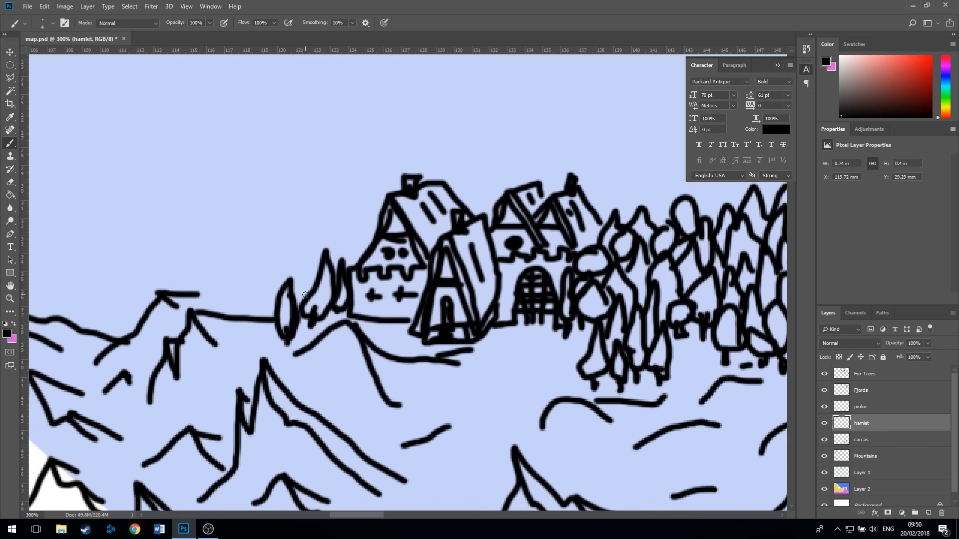
mouse_move(306, 296)
left_mouse_down()
mouse_move(306, 260)
mouse_move(307, 296)
mouse_move(272, 261)
mouse_move(263, 295)
mouse_move(277, 291)
mouse_move(265, 309)
mouse_move(243, 278)
mouse_move(251, 306)
mouse_move(235, 259)
mouse_move(245, 288)
mouse_move(227, 295)
mouse_move(229, 303)
mouse_move(238, 247)
mouse_move(261, 247)
mouse_move(270, 261)
mouse_move(283, 236)
mouse_move(294, 270)
mouse_move(307, 230)
mouse_move(311, 264)
mouse_move(322, 231)
mouse_move(328, 255)
mouse_move(358, 233)
mouse_move(331, 244)
mouse_move(340, 262)
left_mouse_up()
left_click(229, 290)
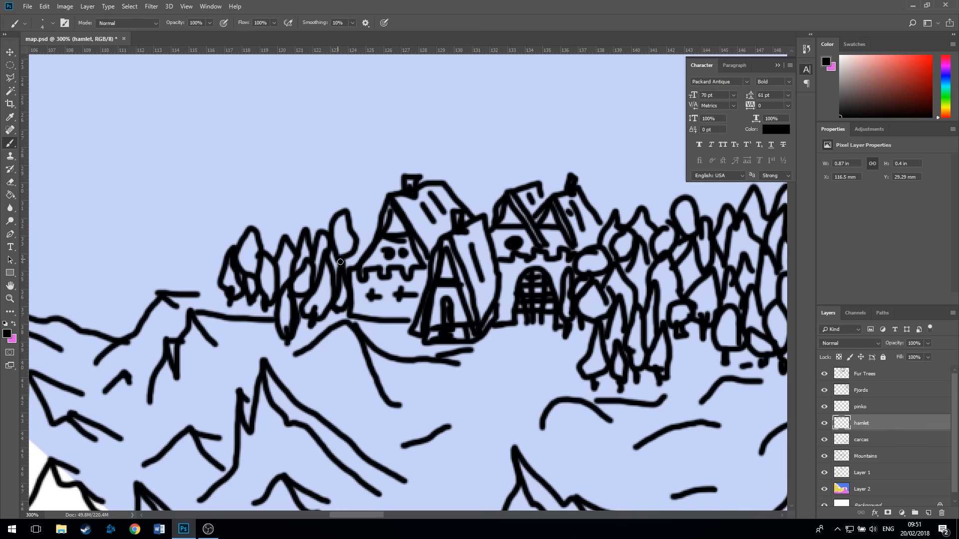
mouse_move(330, 229)
left_mouse_down()
mouse_move(319, 203)
mouse_move(316, 234)
mouse_move(344, 175)
mouse_move(346, 211)
mouse_move(363, 181)
mouse_move(370, 225)
mouse_move(358, 227)
left_mouse_up()
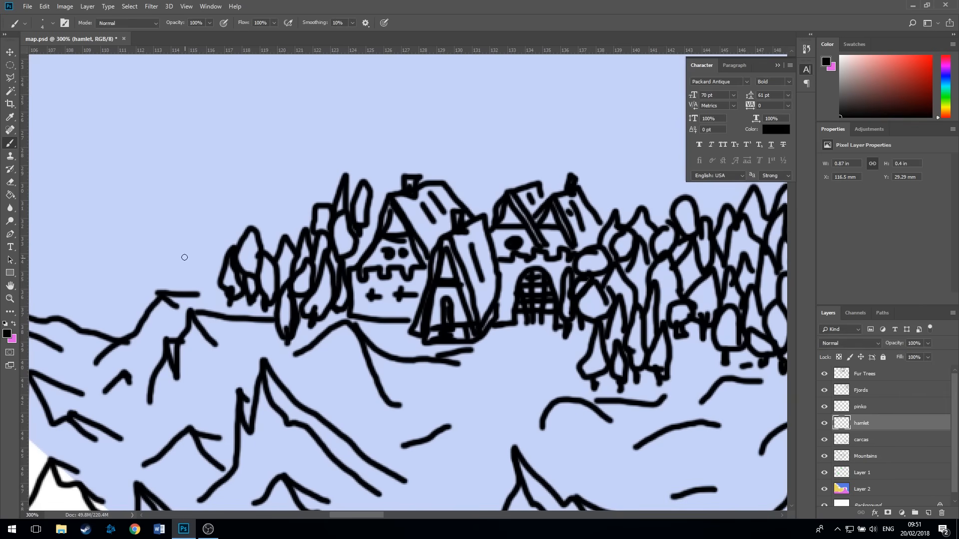
mouse_move(185, 257)
left_mouse_down()
mouse_move(163, 261)
mouse_move(183, 249)
mouse_move(171, 278)
mouse_move(192, 282)
mouse_move(203, 245)
mouse_move(181, 252)
mouse_move(186, 284)
mouse_move(212, 236)
mouse_move(221, 272)
mouse_move(209, 283)
mouse_move(225, 216)
mouse_move(233, 253)
mouse_move(248, 198)
mouse_move(255, 232)
mouse_move(271, 219)
mouse_move(272, 255)
mouse_move(276, 215)
mouse_move(287, 238)
mouse_move(307, 184)
mouse_move(319, 205)
mouse_move(335, 173)
mouse_move(340, 193)
left_mouse_up()
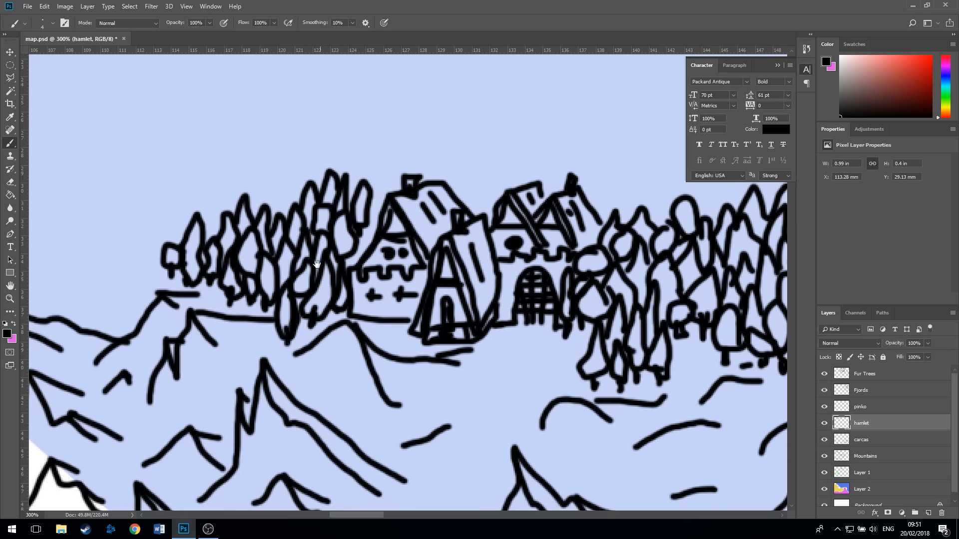
Extend the western forest above the mountain ridges with more tree rows, bringing the hamlet layer's drawing to about 1.47 in wide.
left_click_drag(317, 264, 454, 285)
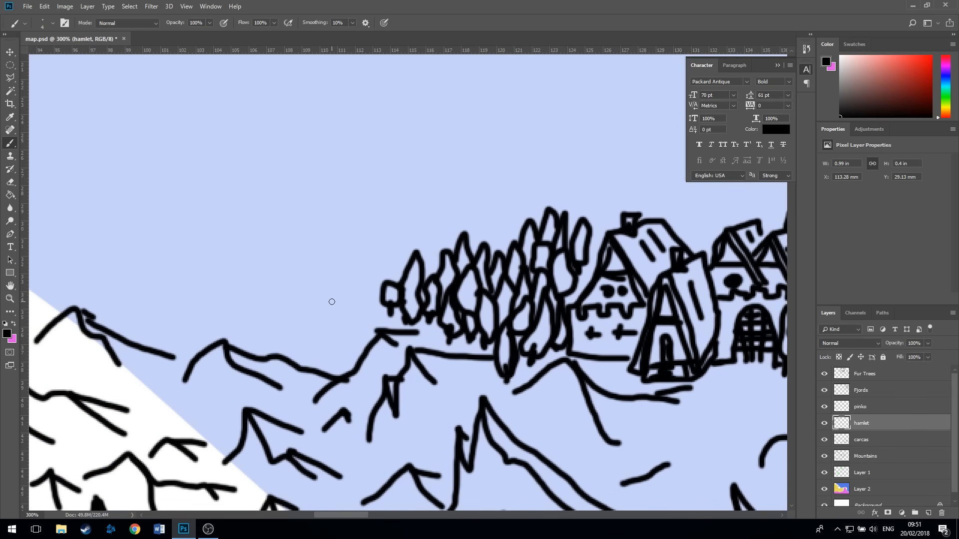
mouse_move(332, 301)
left_mouse_down()
mouse_move(310, 329)
mouse_move(321, 348)
mouse_move(328, 310)
mouse_move(323, 354)
mouse_move(341, 328)
mouse_move(333, 314)
mouse_move(344, 280)
mouse_move(349, 313)
mouse_move(340, 332)
mouse_move(373, 275)
mouse_move(378, 288)
mouse_move(348, 251)
mouse_move(354, 232)
mouse_move(358, 283)
mouse_move(364, 268)
mouse_move(372, 272)
mouse_move(360, 256)
mouse_move(375, 242)
mouse_move(383, 267)
mouse_move(368, 274)
mouse_move(388, 279)
mouse_move(381, 263)
mouse_move(398, 223)
mouse_move(425, 265)
mouse_move(425, 240)
mouse_move(435, 237)
mouse_move(443, 259)
mouse_move(451, 212)
mouse_move(458, 247)
mouse_move(475, 239)
mouse_move(469, 211)
mouse_move(486, 212)
mouse_move(482, 240)
mouse_move(466, 238)
mouse_move(506, 244)
mouse_move(503, 250)
mouse_move(486, 235)
mouse_move(496, 222)
mouse_move(501, 252)
mouse_move(510, 216)
mouse_move(533, 215)
mouse_move(549, 189)
mouse_move(558, 212)
mouse_move(567, 176)
mouse_move(582, 215)
mouse_move(568, 219)
mouse_move(596, 175)
mouse_move(597, 227)
left_mouse_up()
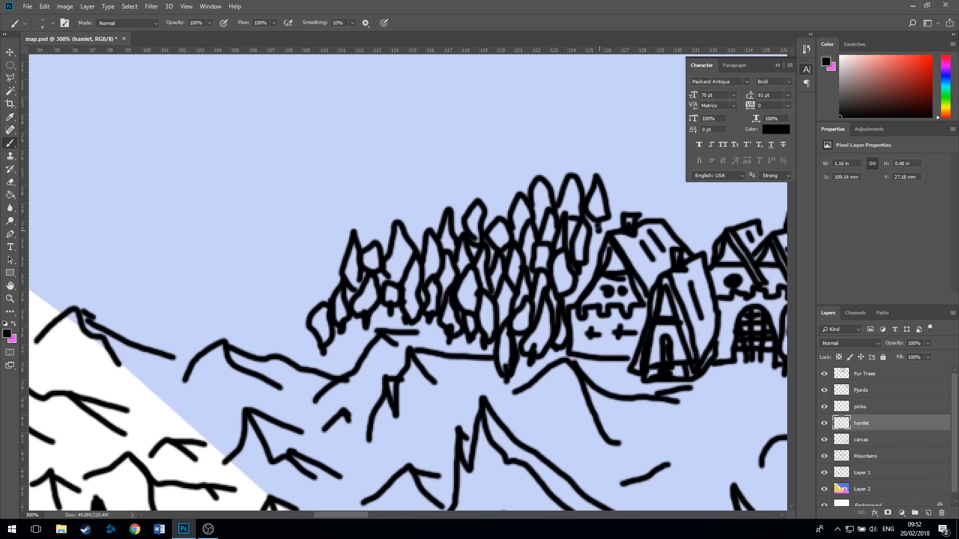
mouse_move(303, 309)
left_mouse_down()
mouse_move(288, 282)
mouse_move(297, 325)
mouse_move(299, 305)
mouse_move(289, 334)
mouse_move(300, 306)
mouse_move(320, 299)
mouse_move(320, 260)
mouse_move(319, 305)
left_mouse_up()
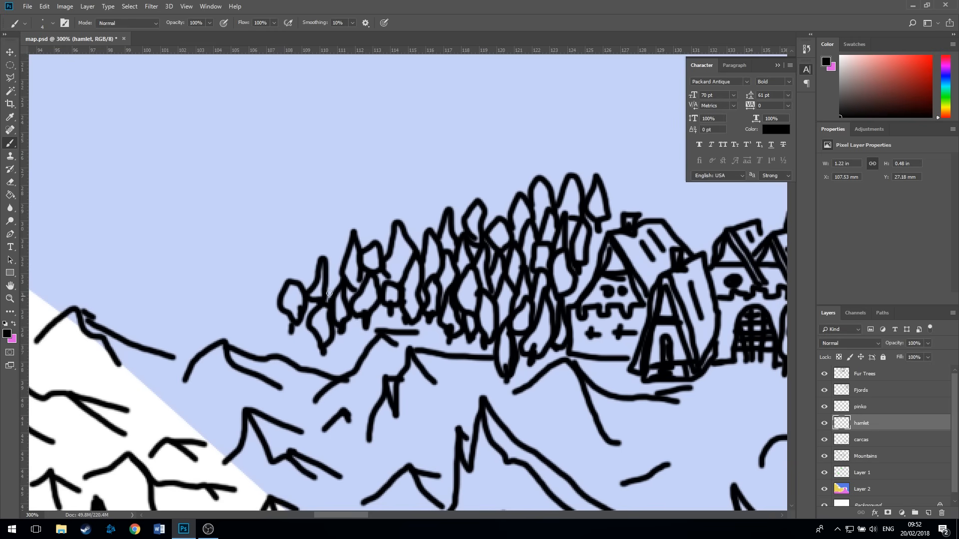
mouse_move(323, 271)
left_mouse_down()
mouse_move(339, 228)
mouse_move(345, 266)
left_mouse_up()
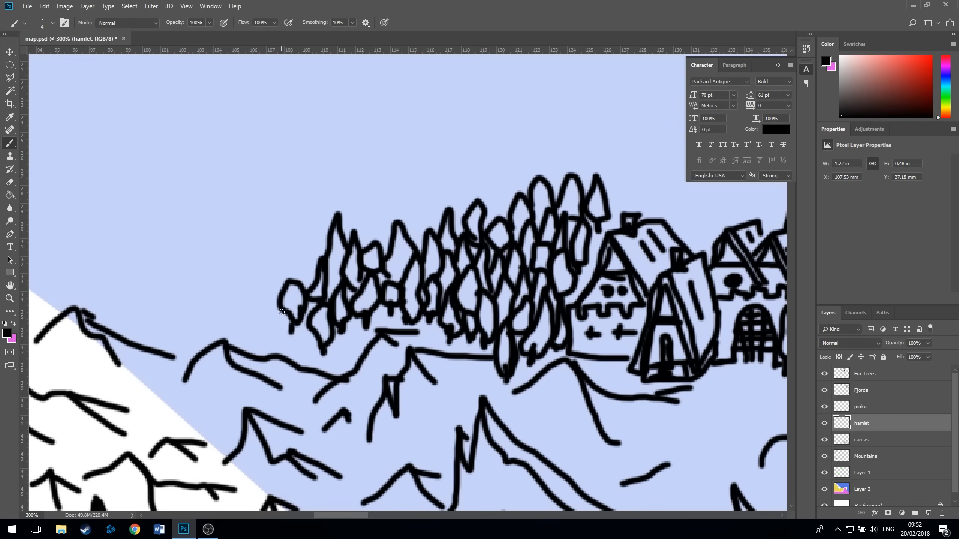
mouse_move(250, 329)
left_mouse_down()
mouse_move(275, 306)
mouse_move(276, 269)
mouse_move(255, 276)
mouse_move(262, 314)
mouse_move(252, 328)
mouse_move(259, 305)
mouse_move(236, 315)
mouse_move(253, 270)
mouse_move(232, 314)
mouse_move(237, 324)
mouse_move(223, 312)
mouse_move(231, 296)
mouse_move(221, 251)
mouse_move(213, 303)
mouse_move(226, 313)
mouse_move(208, 319)
mouse_move(207, 290)
mouse_move(195, 301)
mouse_move(194, 325)
mouse_move(203, 328)
mouse_move(184, 278)
mouse_move(174, 286)
mouse_move(172, 338)
mouse_move(186, 267)
mouse_move(198, 255)
mouse_move(195, 288)
mouse_move(209, 231)
mouse_move(222, 235)
mouse_move(225, 263)
mouse_move(237, 245)
mouse_move(236, 288)
mouse_move(250, 268)
mouse_move(251, 229)
mouse_move(268, 214)
mouse_move(266, 252)
mouse_move(303, 258)
mouse_move(296, 269)
mouse_move(280, 234)
mouse_move(271, 250)
mouse_move(315, 230)
mouse_move(330, 183)
mouse_move(356, 222)
mouse_move(361, 202)
mouse_move(374, 247)
mouse_move(389, 237)
mouse_move(382, 222)
mouse_move(392, 208)
mouse_move(407, 239)
mouse_move(422, 214)
mouse_move(428, 237)
mouse_move(461, 184)
mouse_move(472, 206)
mouse_move(499, 200)
mouse_move(503, 222)
mouse_move(532, 179)
mouse_move(556, 170)
mouse_move(564, 189)
mouse_move(579, 153)
mouse_move(591, 187)
mouse_move(596, 144)
mouse_move(606, 184)
mouse_move(628, 183)
mouse_move(615, 211)
left_mouse_up()
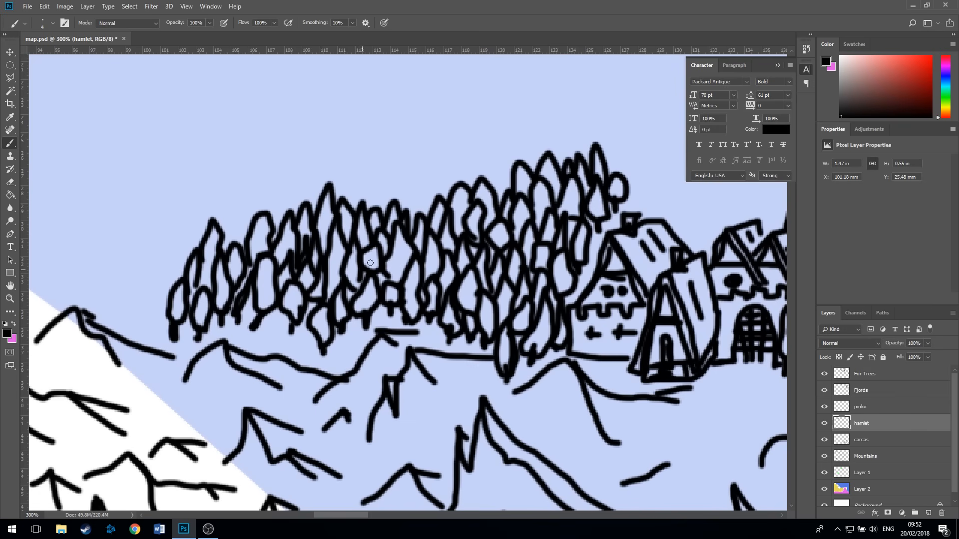
Continue the forest's western edge toward the white region and scatter small single trees around the colour border, about 1.86 in overall width.
mouse_move(230, 285)
left_mouse_down()
mouse_move(426, 315)
mouse_move(417, 297)
left_mouse_up()
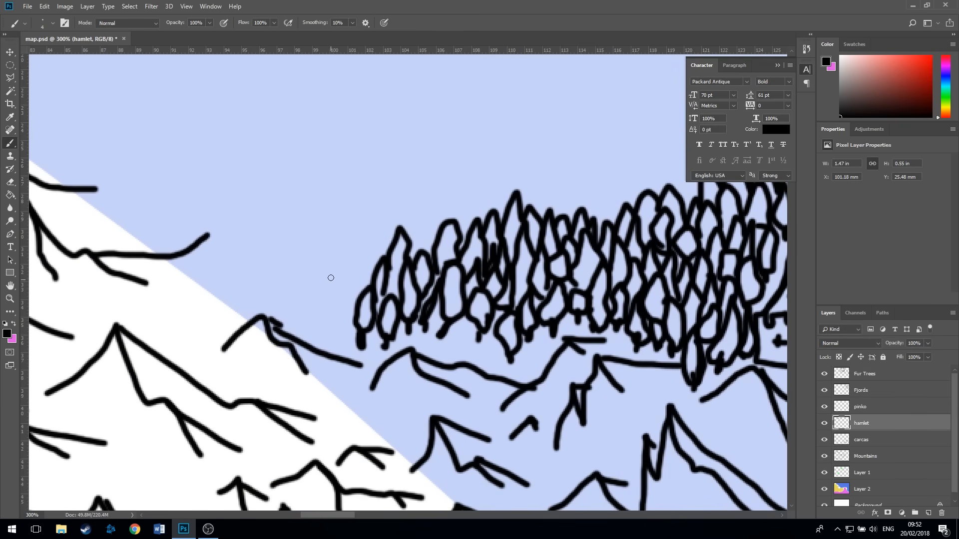
mouse_move(324, 262)
left_mouse_down()
mouse_move(311, 280)
mouse_move(316, 306)
mouse_move(335, 292)
mouse_move(328, 276)
mouse_move(319, 323)
mouse_move(345, 306)
mouse_move(340, 284)
mouse_move(351, 272)
mouse_move(348, 305)
left_mouse_up()
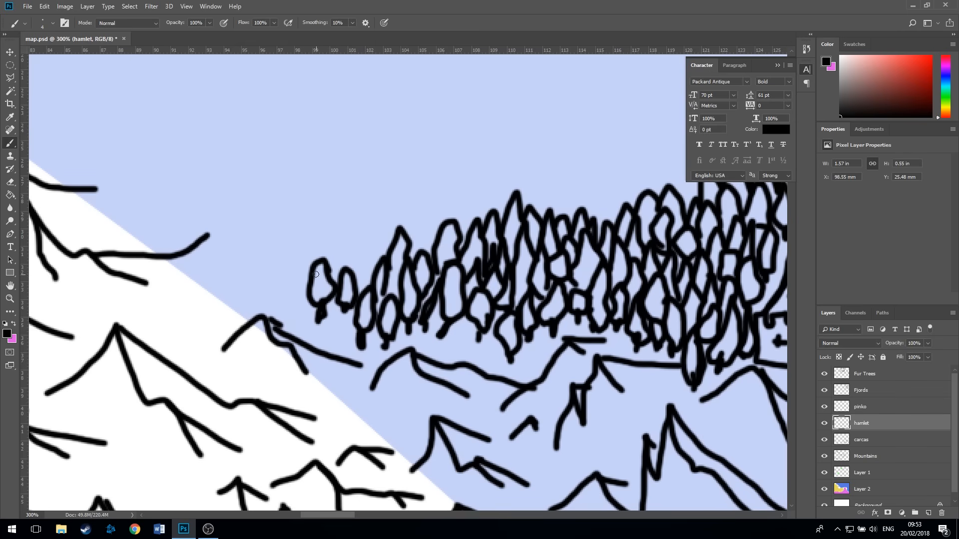
mouse_move(301, 278)
left_mouse_down()
mouse_move(289, 252)
mouse_move(305, 280)
mouse_move(299, 272)
mouse_move(297, 290)
left_mouse_up()
mouse_move(356, 276)
left_mouse_down()
mouse_move(367, 240)
mouse_move(366, 283)
mouse_move(346, 264)
mouse_move(335, 222)
mouse_move(326, 262)
mouse_move(319, 230)
mouse_move(299, 250)
mouse_move(273, 210)
mouse_move(279, 245)
mouse_move(268, 256)
mouse_move(285, 257)
mouse_move(279, 272)
mouse_move(257, 233)
mouse_move(263, 263)
left_mouse_up()
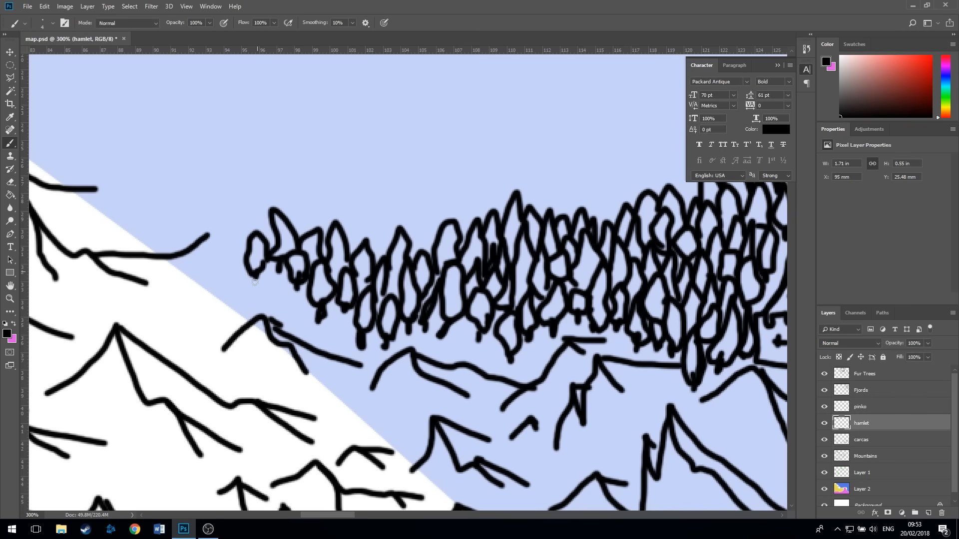
mouse_move(221, 289)
left_mouse_down()
mouse_move(232, 246)
mouse_move(219, 277)
mouse_move(251, 301)
mouse_move(240, 318)
mouse_move(187, 289)
mouse_move(198, 308)
mouse_move(191, 321)
mouse_move(194, 306)
left_mouse_up()
mouse_move(202, 342)
left_mouse_down()
mouse_move(212, 328)
mouse_move(201, 360)
left_mouse_up()
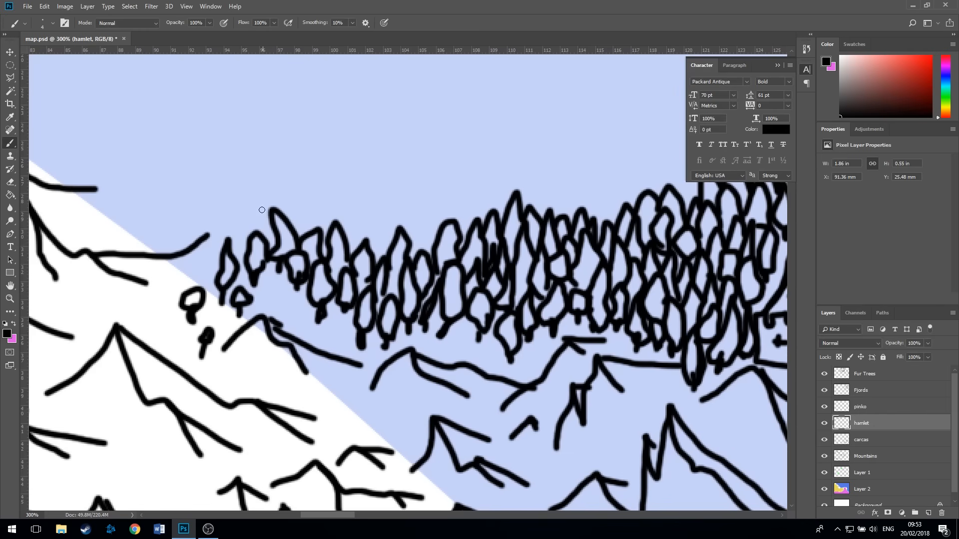
Raise the western forest's upper outline with additional rows of pointed and round trees, including a tall peak above its middle.
mouse_move(231, 245)
left_mouse_down()
mouse_move(242, 184)
mouse_move(245, 242)
mouse_move(252, 226)
mouse_move(250, 234)
mouse_move(243, 221)
mouse_move(269, 179)
mouse_move(275, 210)
mouse_move(295, 197)
mouse_move(307, 220)
mouse_move(296, 239)
mouse_move(331, 200)
mouse_move(347, 229)
mouse_move(354, 205)
mouse_move(363, 210)
mouse_move(360, 249)
mouse_move(379, 245)
mouse_move(371, 226)
mouse_move(384, 216)
mouse_move(394, 249)
mouse_move(386, 258)
mouse_move(412, 240)
mouse_move(415, 213)
mouse_move(432, 227)
mouse_move(450, 197)
mouse_move(460, 216)
mouse_move(451, 220)
mouse_move(471, 222)
mouse_move(490, 188)
mouse_move(496, 211)
mouse_move(452, 194)
mouse_move(475, 197)
left_mouse_up()
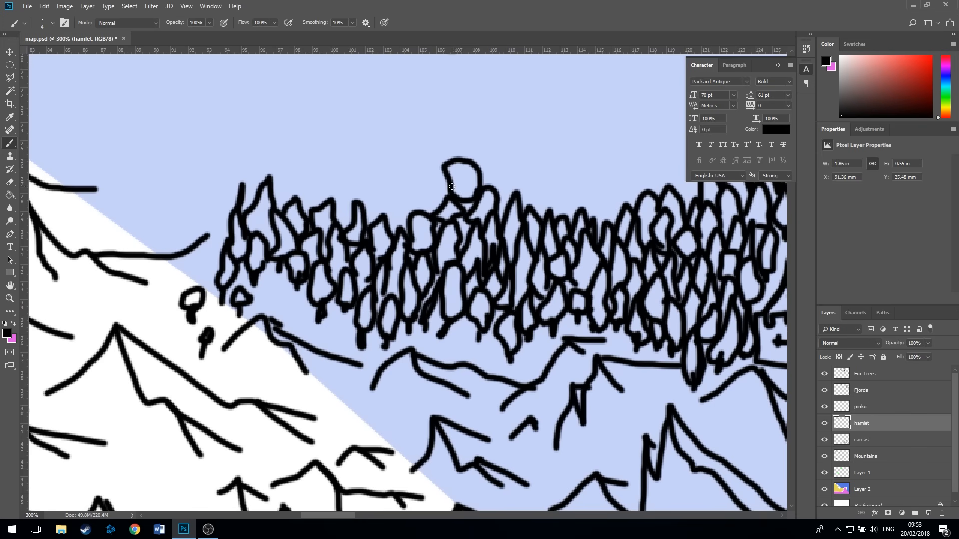
mouse_move(411, 214)
left_mouse_down()
mouse_move(421, 162)
mouse_move(430, 214)
mouse_move(442, 140)
mouse_move(445, 166)
mouse_move(484, 139)
mouse_move(491, 191)
mouse_move(503, 161)
mouse_move(516, 196)
mouse_move(518, 170)
mouse_move(533, 210)
mouse_move(543, 182)
mouse_move(550, 210)
mouse_move(559, 188)
mouse_move(568, 212)
left_mouse_up()
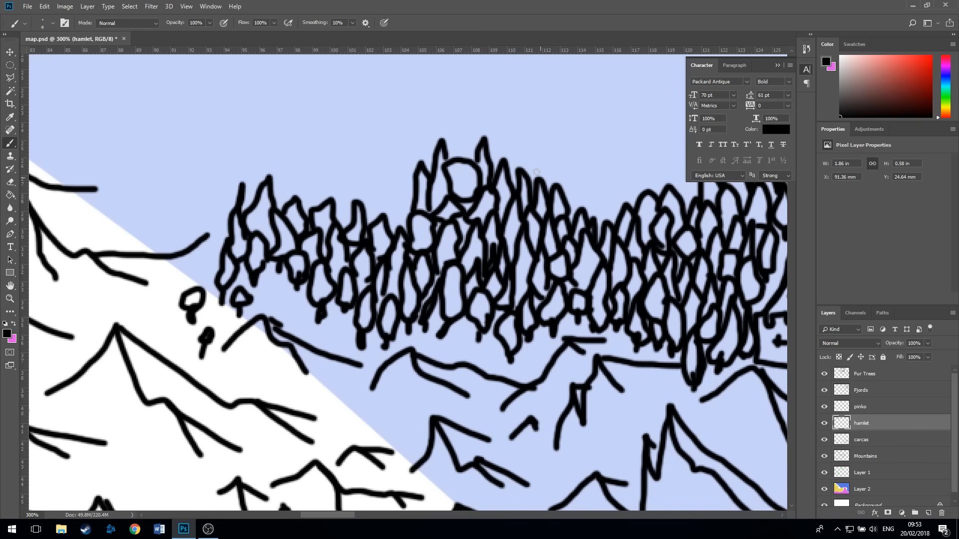
mouse_move(523, 166)
left_mouse_down()
mouse_move(510, 138)
mouse_move(500, 157)
mouse_move(524, 172)
mouse_move(521, 160)
mouse_move(538, 156)
mouse_move(536, 182)
left_mouse_up()
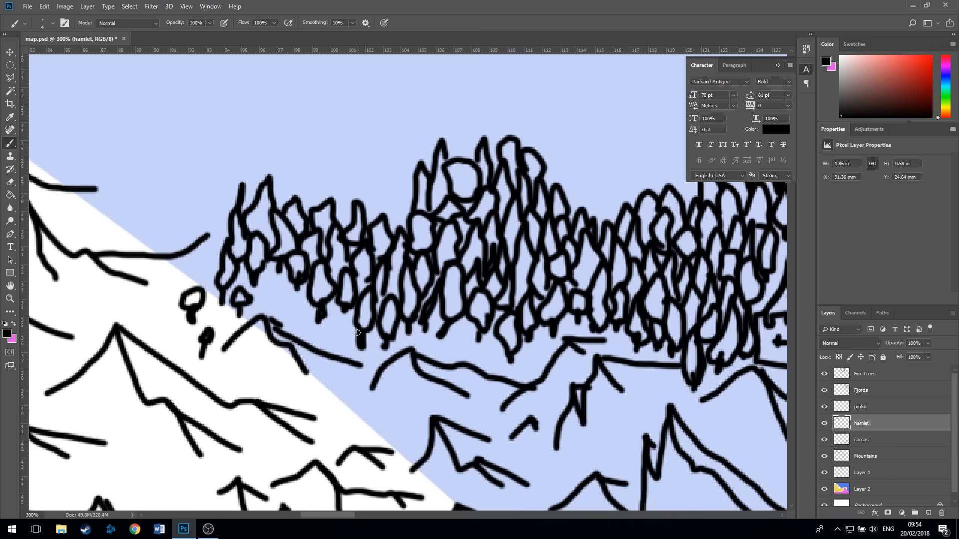
Extend the forest northwest along the colour border with dense tree rows and one lone tree, bringing the drawing to about 2.09 in wide.
mouse_move(245, 264)
left_mouse_down()
mouse_move(356, 296)
mouse_move(443, 279)
left_mouse_up()
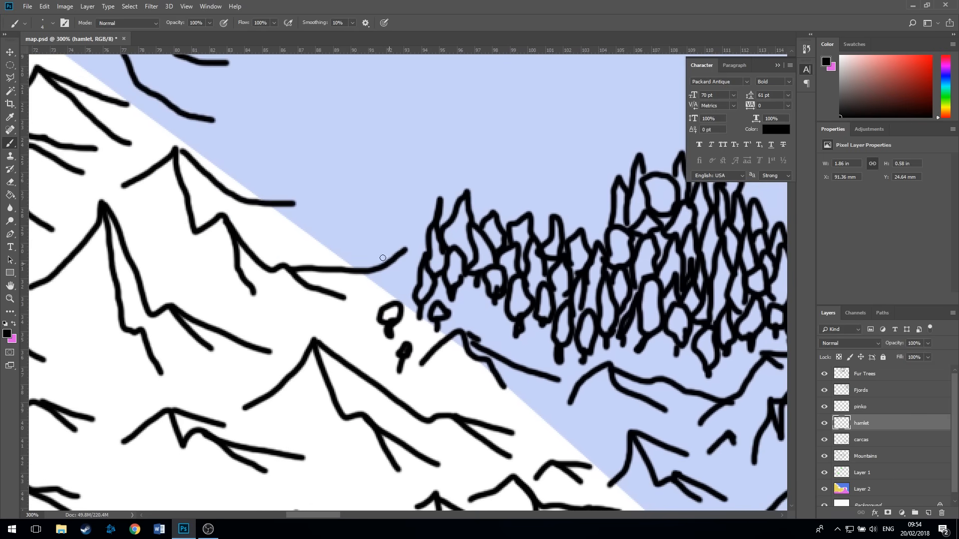
mouse_move(325, 179)
left_mouse_down()
mouse_move(336, 246)
mouse_move(358, 237)
mouse_move(336, 198)
mouse_move(358, 144)
mouse_move(365, 181)
mouse_move(352, 200)
mouse_move(367, 212)
mouse_move(372, 176)
mouse_move(381, 228)
mouse_move(358, 232)
mouse_move(390, 229)
mouse_move(397, 187)
mouse_move(411, 202)
mouse_move(402, 233)
mouse_move(383, 242)
mouse_move(391, 205)
left_mouse_up()
mouse_move(419, 236)
left_mouse_down()
mouse_move(414, 205)
mouse_move(432, 227)
mouse_move(418, 237)
left_mouse_up()
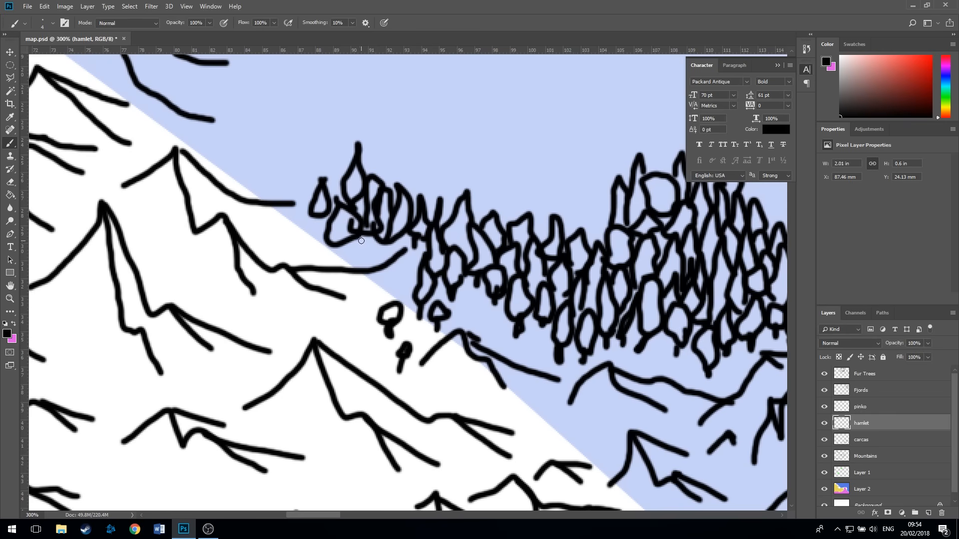
left_click_drag(338, 248, 376, 250)
mouse_move(320, 213)
left_mouse_down()
mouse_move(318, 222)
mouse_move(284, 214)
mouse_move(295, 227)
mouse_move(285, 234)
left_mouse_up()
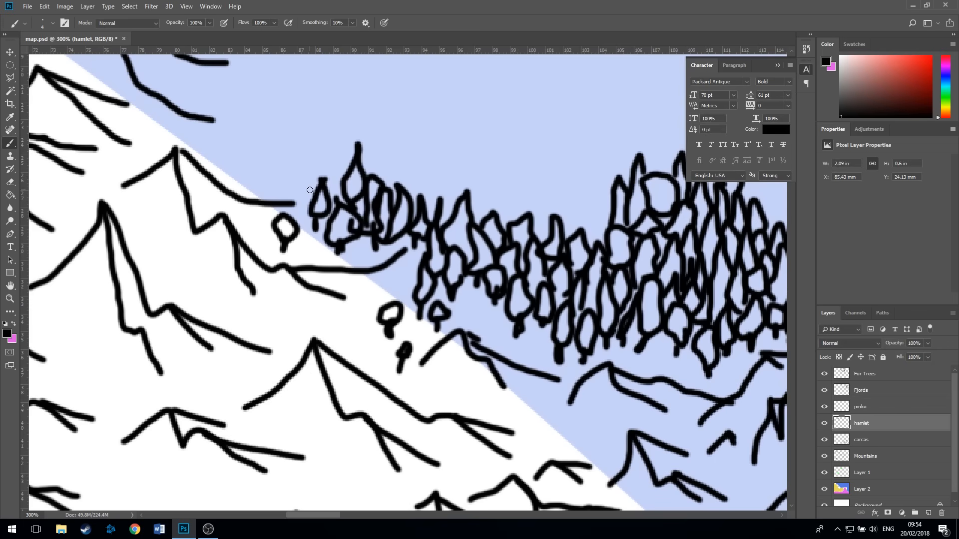
mouse_move(310, 190)
left_mouse_down()
mouse_move(284, 161)
mouse_move(293, 132)
mouse_move(308, 152)
mouse_move(298, 197)
mouse_move(320, 132)
mouse_move(333, 160)
mouse_move(324, 187)
mouse_move(351, 170)
mouse_move(341, 206)
left_mouse_up()
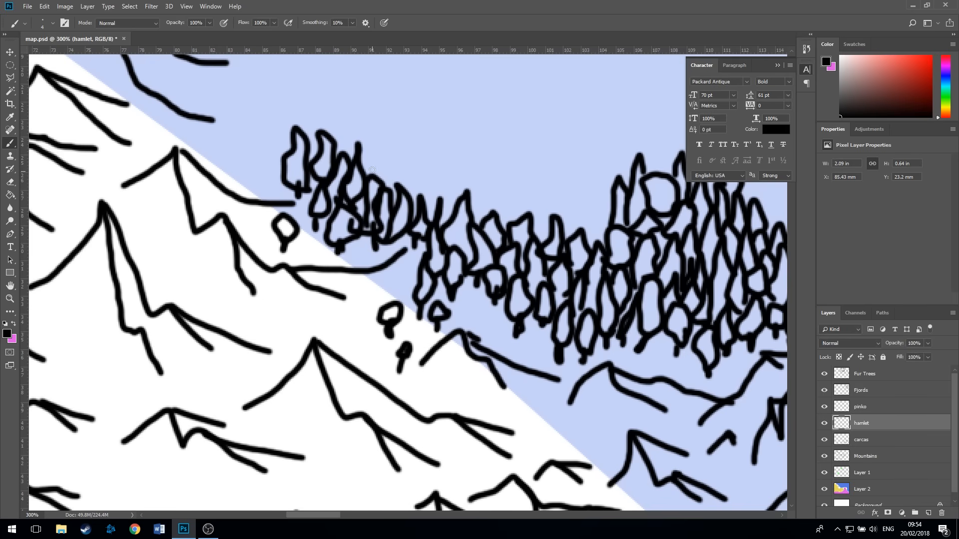
mouse_move(365, 167)
left_mouse_down()
mouse_move(378, 139)
mouse_move(380, 180)
mouse_move(395, 160)
mouse_move(403, 185)
mouse_move(413, 168)
mouse_move(423, 180)
mouse_move(420, 196)
mouse_move(430, 179)
mouse_move(436, 197)
mouse_move(446, 193)
mouse_move(457, 168)
mouse_move(459, 195)
left_mouse_up()
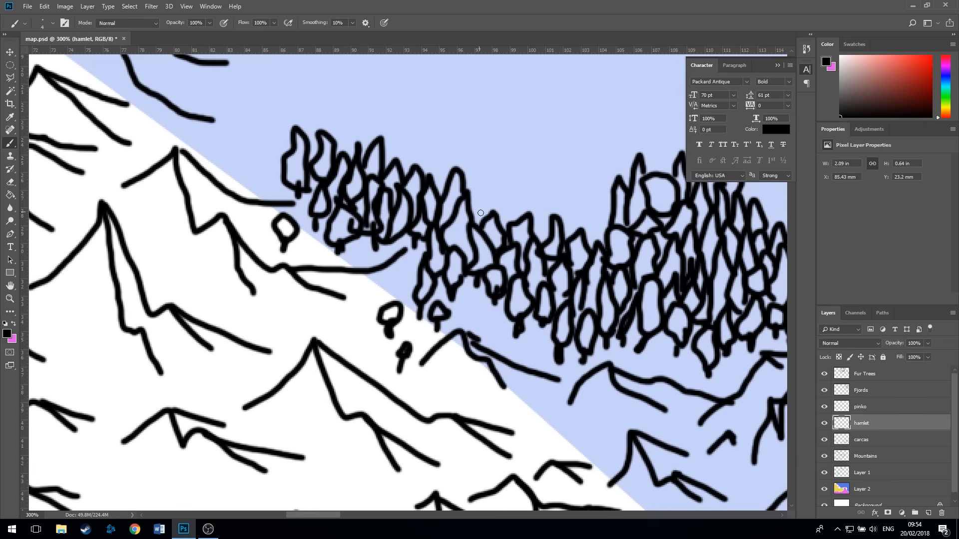
mouse_move(481, 213)
left_mouse_down()
mouse_move(471, 221)
mouse_move(493, 190)
mouse_move(491, 219)
mouse_move(503, 190)
mouse_move(518, 211)
mouse_move(543, 200)
mouse_move(533, 231)
mouse_move(555, 209)
mouse_move(581, 222)
mouse_move(594, 194)
mouse_move(612, 234)
mouse_move(610, 186)
mouse_move(582, 180)
mouse_move(579, 210)
mouse_move(534, 158)
mouse_move(552, 172)
left_mouse_up()
mouse_move(571, 175)
left_mouse_down()
mouse_move(582, 156)
mouse_move(594, 157)
mouse_move(600, 176)
mouse_move(582, 117)
mouse_move(589, 147)
mouse_move(590, 133)
mouse_move(613, 137)
mouse_move(615, 163)
mouse_move(606, 165)
mouse_move(595, 150)
mouse_move(620, 133)
mouse_move(631, 172)
left_mouse_up()
Draw a thick band of trees from the western forest arching eastward above the hamlet's roofs, about 0.75 in overall drawing height.
left_click_drag(511, 166, 317, 396)
mouse_move(496, 193)
left_mouse_down()
mouse_move(394, 60)
mouse_move(304, 40)
left_mouse_up()
mouse_move(524, 234)
left_mouse_down()
mouse_move(291, 111)
mouse_move(247, 164)
left_mouse_up()
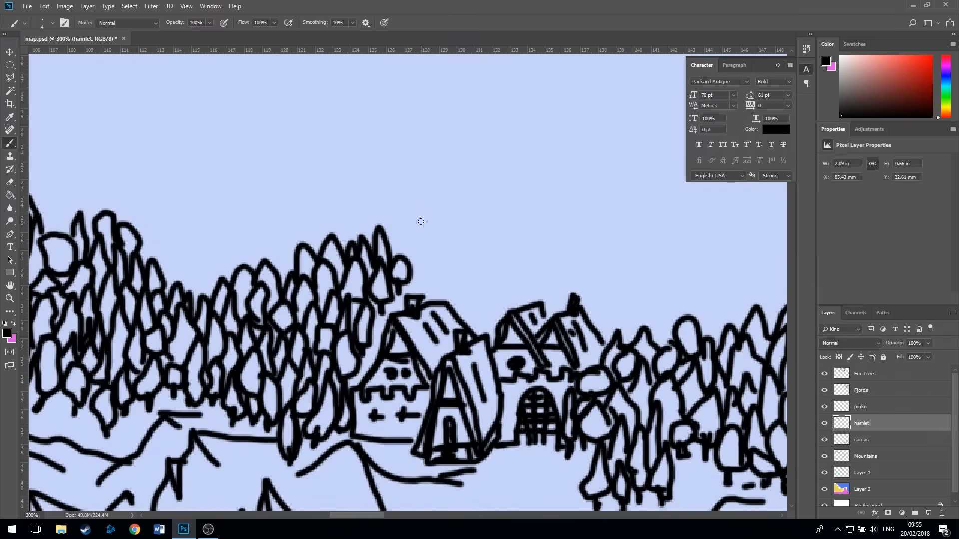
mouse_move(421, 221)
left_mouse_down()
mouse_move(406, 248)
mouse_move(389, 247)
mouse_move(402, 255)
mouse_move(422, 223)
mouse_move(439, 246)
mouse_move(420, 259)
mouse_move(408, 252)
mouse_move(412, 261)
mouse_move(424, 259)
mouse_move(424, 271)
mouse_move(450, 243)
mouse_move(454, 257)
mouse_move(454, 239)
mouse_move(454, 269)
mouse_move(474, 246)
mouse_move(465, 225)
mouse_move(485, 213)
mouse_move(478, 262)
mouse_move(459, 230)
mouse_move(446, 235)
mouse_move(451, 193)
mouse_move(455, 238)
mouse_move(434, 227)
mouse_move(429, 186)
mouse_move(423, 225)
left_mouse_up()
mouse_move(495, 245)
left_mouse_down()
mouse_move(505, 190)
mouse_move(519, 215)
mouse_move(504, 260)
mouse_move(528, 203)
mouse_move(541, 241)
mouse_move(530, 258)
left_mouse_up()
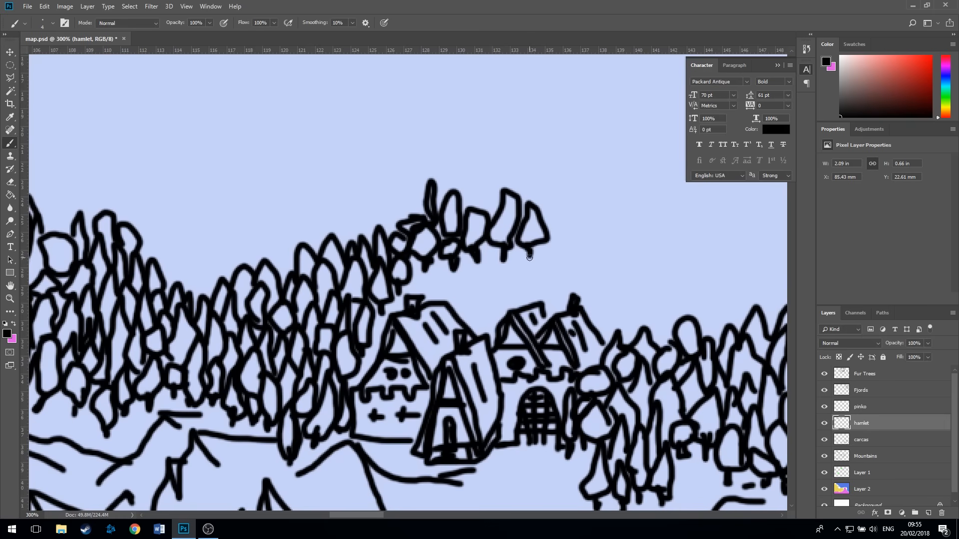
mouse_move(550, 225)
left_mouse_down()
mouse_move(557, 197)
mouse_move(560, 249)
mouse_move(581, 232)
mouse_move(564, 220)
mouse_move(589, 225)
mouse_move(565, 231)
mouse_move(583, 245)
mouse_move(603, 178)
mouse_move(595, 228)
mouse_move(578, 228)
mouse_move(592, 212)
mouse_move(572, 208)
mouse_move(572, 178)
mouse_move(594, 175)
mouse_move(590, 196)
mouse_move(572, 205)
mouse_move(560, 178)
mouse_move(538, 193)
mouse_move(550, 214)
mouse_move(534, 162)
mouse_move(506, 170)
mouse_move(516, 197)
mouse_move(527, 174)
mouse_move(501, 205)
mouse_move(487, 189)
mouse_move(462, 198)
mouse_move(491, 214)
mouse_move(494, 206)
mouse_move(467, 190)
mouse_move(465, 177)
mouse_move(443, 179)
mouse_move(437, 196)
mouse_move(469, 184)
mouse_move(475, 149)
mouse_move(497, 171)
mouse_move(493, 194)
mouse_move(495, 152)
mouse_move(507, 138)
mouse_move(525, 163)
mouse_move(558, 170)
mouse_move(581, 153)
mouse_move(598, 178)
left_mouse_up()
mouse_move(424, 207)
left_mouse_down()
mouse_move(402, 200)
mouse_move(398, 221)
mouse_move(387, 206)
mouse_move(377, 229)
mouse_move(356, 229)
mouse_move(349, 245)
mouse_move(349, 223)
mouse_move(326, 222)
mouse_move(307, 241)
mouse_move(317, 245)
mouse_move(351, 218)
mouse_move(356, 201)
mouse_move(366, 214)
mouse_move(378, 187)
mouse_move(379, 207)
left_mouse_up()
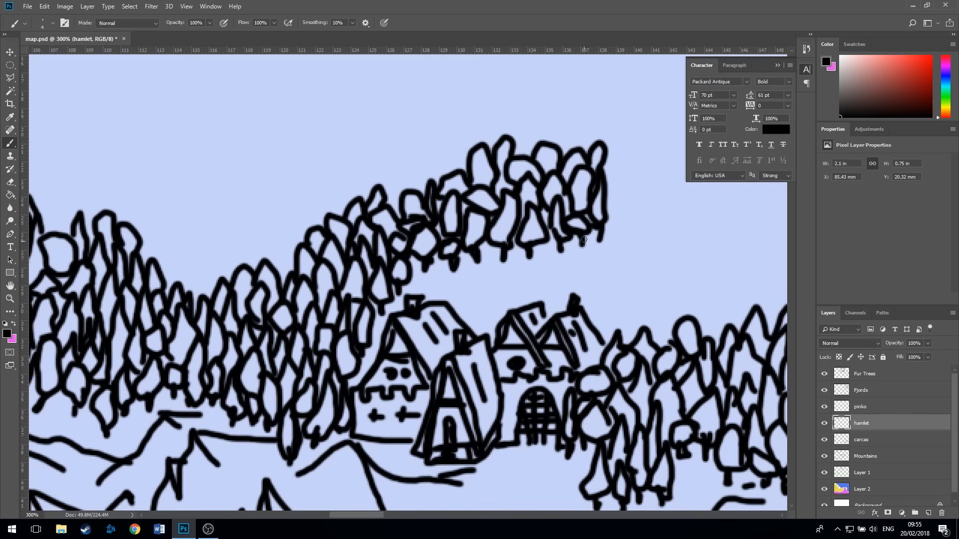
Extend the tree band above the hamlet eastward with small pointed and round trees, bringing the drawing to about 2.47 in wide.
mouse_move(630, 235)
left_mouse_down()
mouse_move(493, 203)
mouse_move(317, 223)
mouse_move(314, 244)
mouse_move(301, 202)
mouse_move(312, 224)
mouse_move(308, 258)
mouse_move(326, 214)
mouse_move(329, 255)
left_mouse_up()
left_click(326, 244)
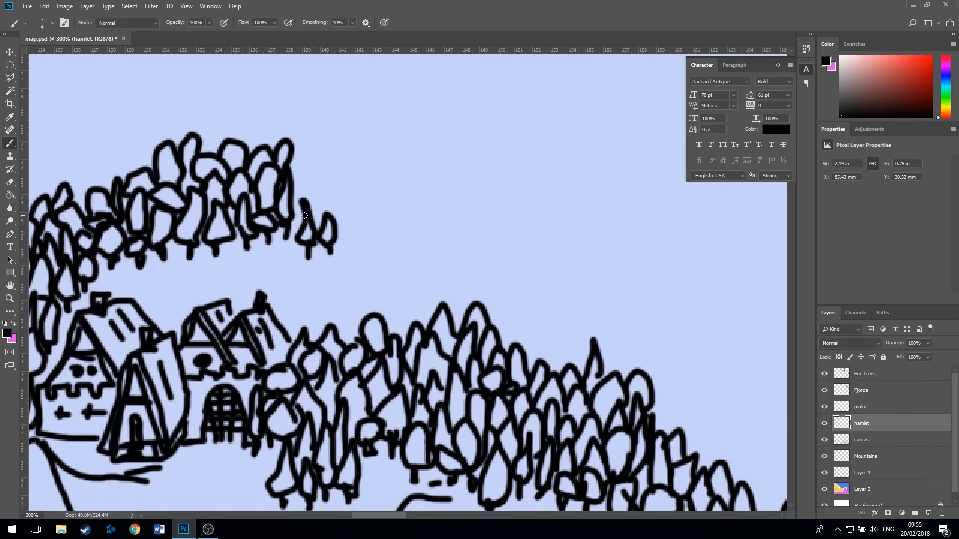
mouse_move(303, 216)
left_mouse_down()
mouse_move(297, 184)
mouse_move(311, 181)
mouse_move(311, 213)
mouse_move(322, 213)
mouse_move(318, 183)
mouse_move(329, 213)
mouse_move(329, 192)
mouse_move(351, 222)
mouse_move(382, 235)
mouse_move(365, 237)
mouse_move(397, 237)
mouse_move(392, 220)
mouse_move(386, 240)
mouse_move(402, 238)
mouse_move(395, 259)
left_mouse_up()
mouse_move(415, 245)
left_mouse_down()
mouse_move(405, 219)
mouse_move(427, 202)
mouse_move(430, 230)
mouse_move(407, 241)
mouse_move(408, 218)
mouse_move(428, 234)
mouse_move(426, 249)
mouse_move(462, 200)
mouse_move(446, 231)
mouse_move(460, 232)
mouse_move(439, 235)
left_mouse_up()
mouse_move(405, 205)
left_mouse_down()
mouse_move(384, 189)
mouse_move(377, 212)
mouse_move(395, 218)
mouse_move(351, 195)
mouse_move(371, 197)
mouse_move(355, 166)
mouse_move(354, 204)
mouse_move(370, 199)
mouse_move(369, 180)
mouse_move(392, 184)
left_mouse_up()
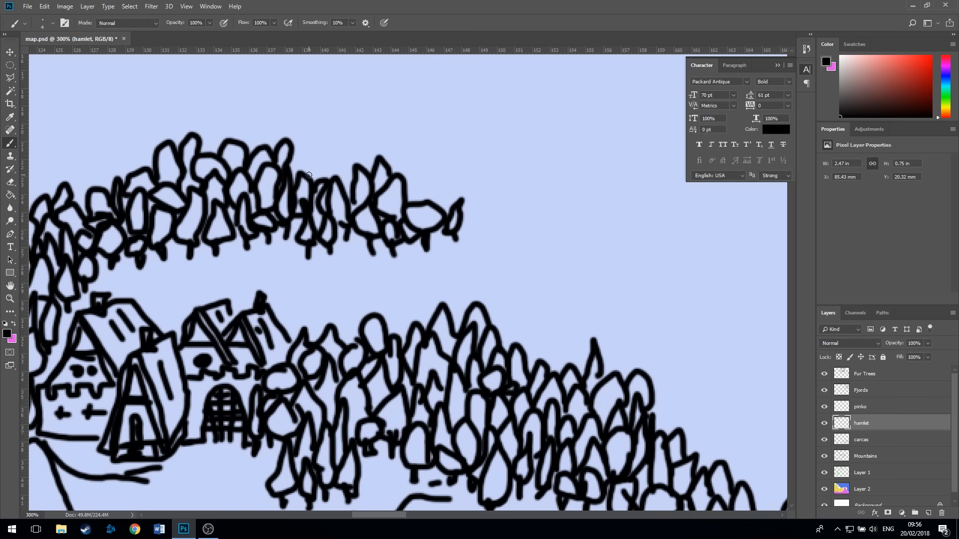
Thicken the band's eastern end with taller rows and trail off with three lone trees, about 2.84 in overall width.
mouse_move(308, 175)
left_mouse_down()
mouse_move(319, 151)
mouse_move(342, 163)
mouse_move(333, 176)
mouse_move(340, 170)
mouse_move(344, 143)
mouse_move(361, 164)
mouse_move(375, 135)
mouse_move(387, 166)
mouse_move(393, 153)
mouse_move(399, 176)
mouse_move(426, 201)
mouse_move(413, 174)
mouse_move(418, 160)
mouse_move(433, 168)
mouse_move(436, 194)
mouse_move(416, 200)
mouse_move(455, 204)
mouse_move(445, 202)
mouse_move(439, 171)
mouse_move(456, 177)
mouse_move(451, 214)
mouse_move(465, 206)
mouse_move(466, 182)
mouse_move(479, 206)
mouse_move(473, 220)
mouse_move(469, 202)
mouse_move(484, 218)
mouse_move(498, 211)
mouse_move(484, 207)
mouse_move(491, 225)
mouse_move(543, 232)
mouse_move(532, 193)
mouse_move(532, 249)
left_mouse_up()
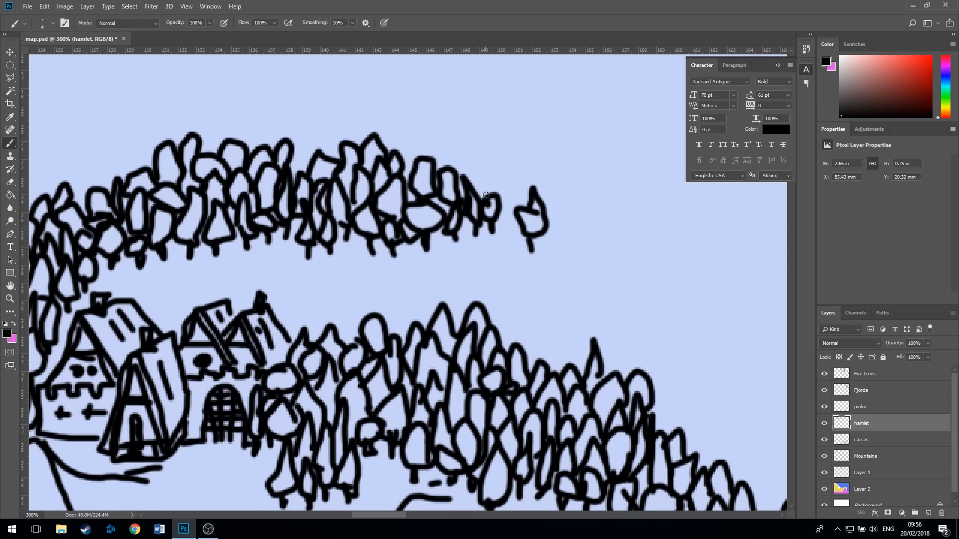
mouse_move(486, 196)
left_mouse_down()
mouse_move(480, 135)
mouse_move(468, 172)
mouse_move(452, 144)
mouse_move(448, 174)
mouse_move(436, 135)
mouse_move(428, 161)
mouse_move(417, 134)
mouse_move(400, 161)
left_mouse_up()
mouse_move(564, 222)
left_mouse_down()
mouse_move(560, 230)
mouse_move(567, 210)
mouse_move(573, 240)
left_mouse_up()
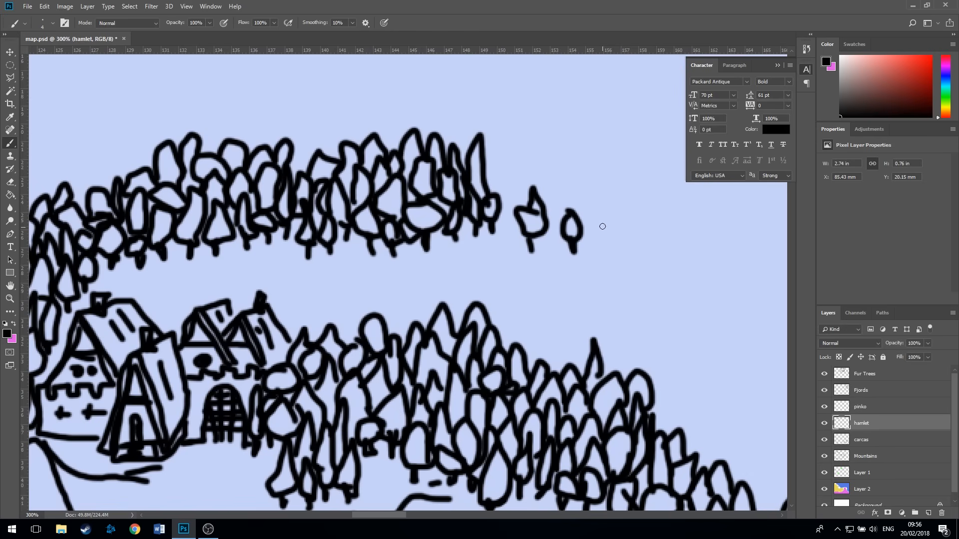
mouse_move(618, 214)
left_mouse_down()
mouse_move(609, 225)
mouse_move(622, 213)
mouse_move(619, 235)
left_mouse_up()
Draw two mountains with sloping ridge lines just above the western forest, bringing the drawing to about 0.83 in high.
key("ctrl+minus")
key("ctrl+minus")
key("ctrl+minus")
key("ctrl+minus")
key("ctrl+minus")
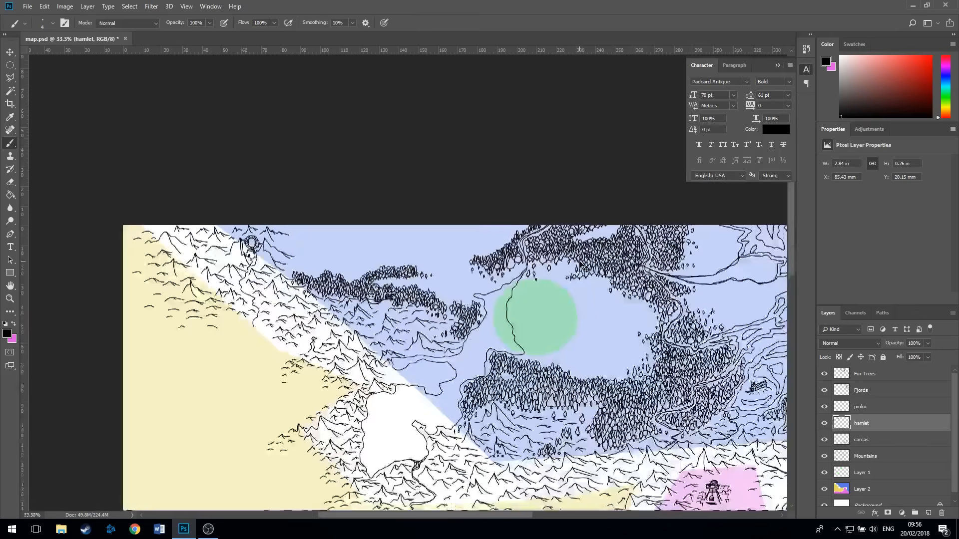
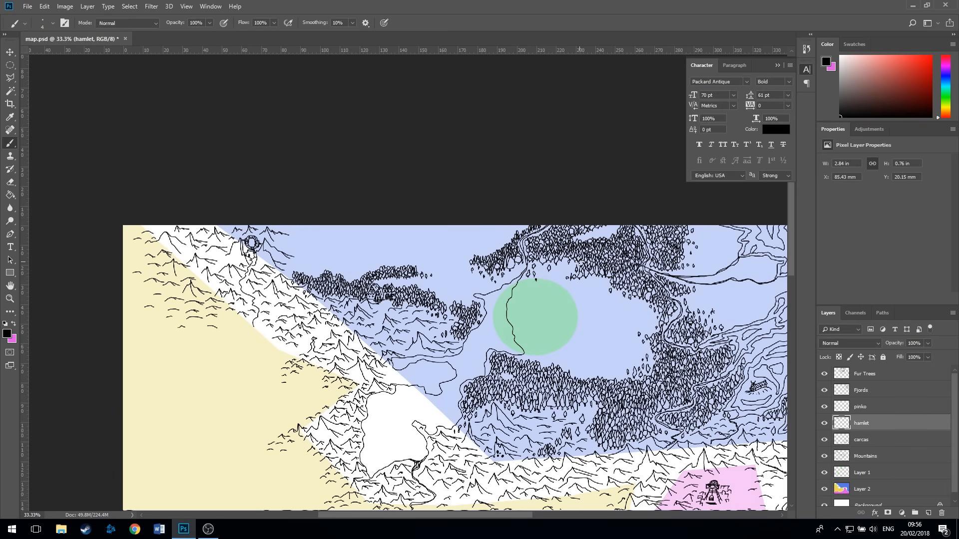
key("ctrl+plus")
key("ctrl+plus")
key("ctrl+plus")
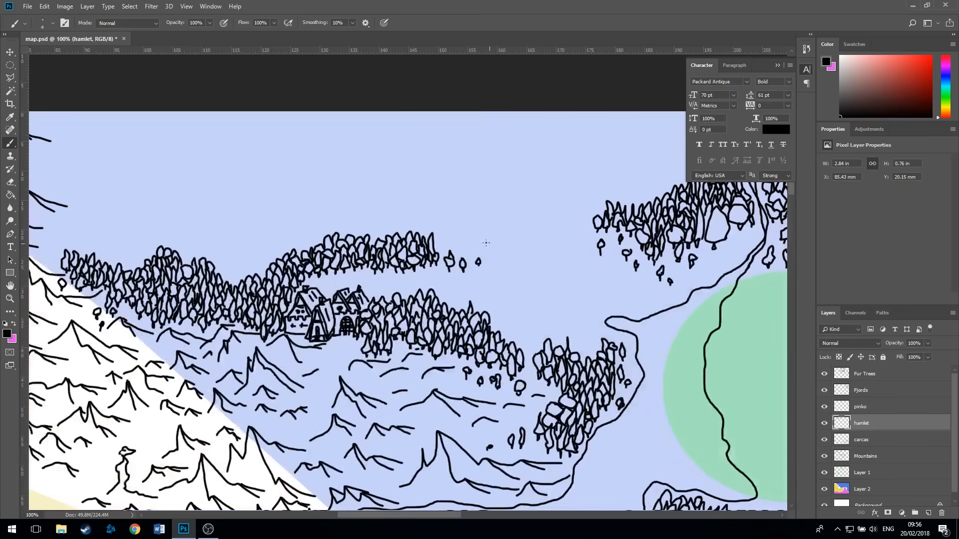
key("ctrl+plus")
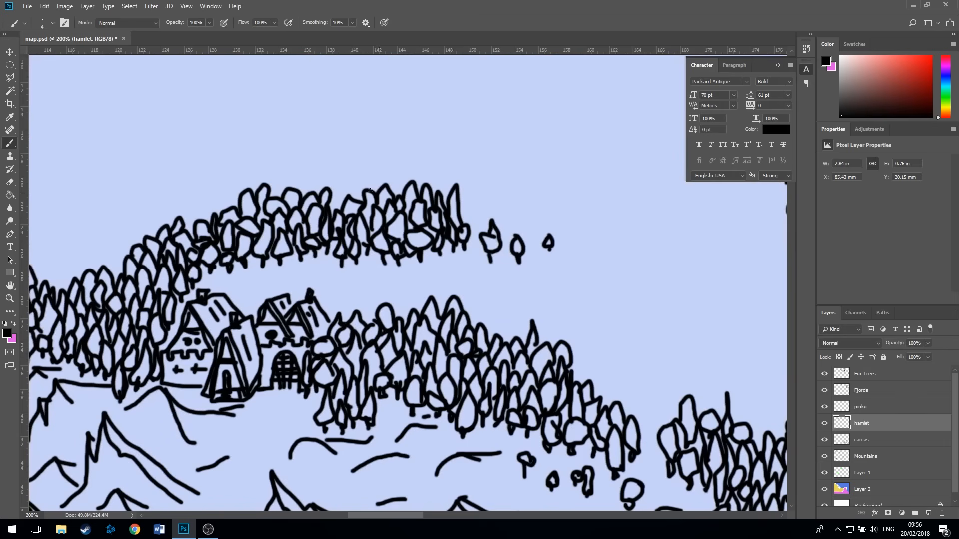
left_click_drag(236, 142, 624, 299)
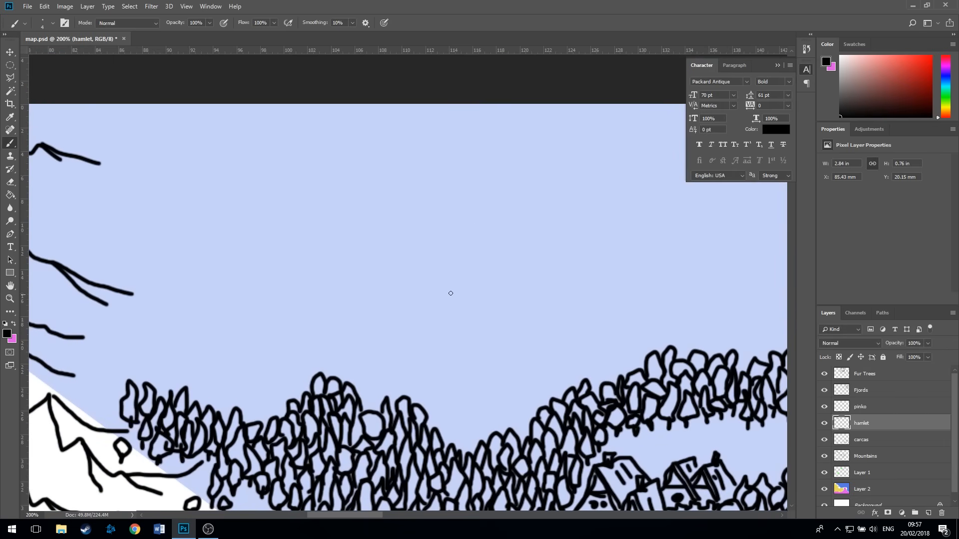
mouse_move(133, 356)
left_mouse_down()
mouse_move(184, 323)
mouse_move(224, 383)
left_mouse_up()
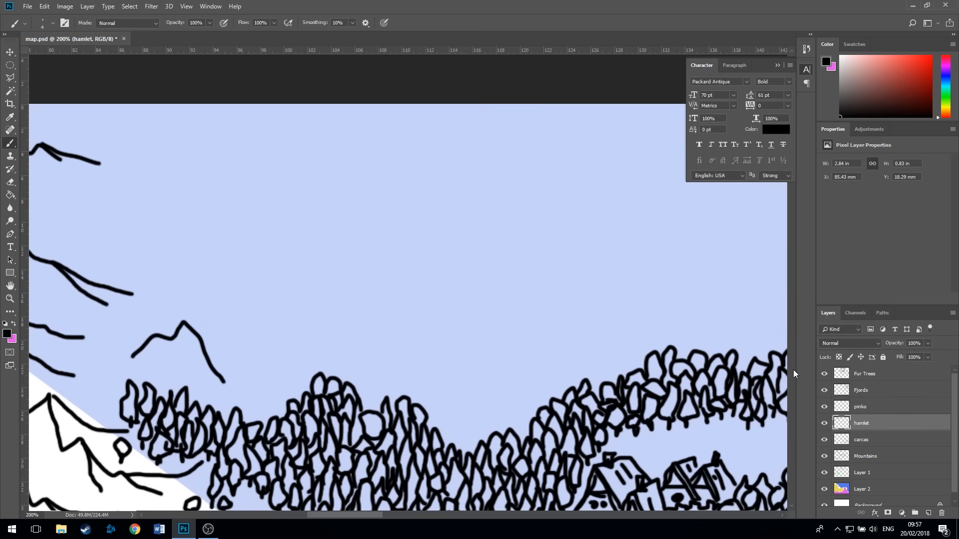
mouse_move(201, 331)
left_mouse_down()
mouse_move(282, 358)
mouse_move(264, 345)
mouse_move(340, 352)
mouse_move(351, 341)
mouse_move(367, 382)
mouse_move(381, 376)
mouse_move(427, 394)
left_mouse_up()
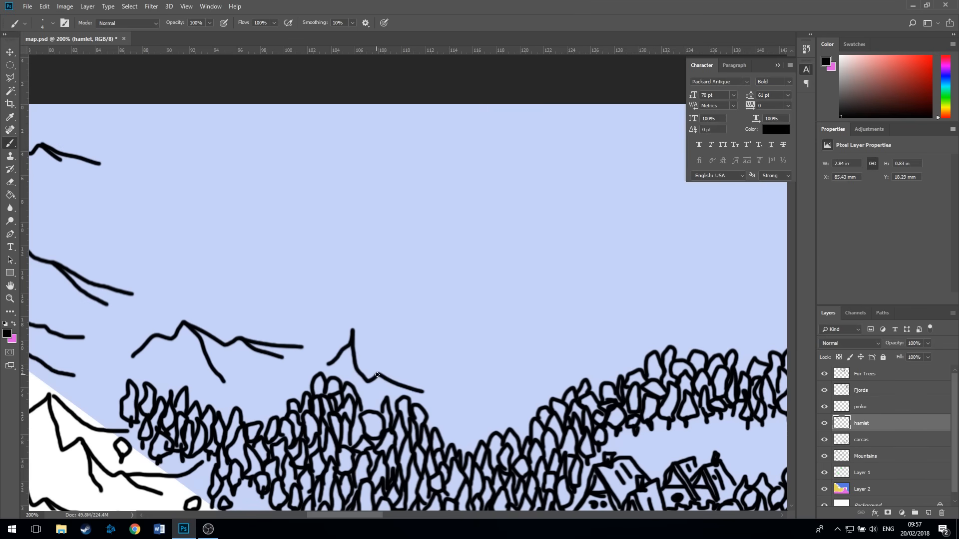
left_click_drag(377, 375, 473, 392)
mouse_move(351, 330)
left_mouse_down()
mouse_move(386, 356)
mouse_move(471, 371)
left_mouse_up()
Add small hill ridges around the two mountains and along the forest's upper edge, about 2.91 in overall width.
mouse_move(453, 419)
left_mouse_down()
mouse_move(476, 406)
mouse_move(488, 416)
mouse_move(480, 407)
mouse_move(525, 376)
mouse_move(554, 376)
left_mouse_up()
left_click_drag(250, 394, 284, 392)
left_click_drag(93, 371, 174, 373)
left_click_drag(113, 325, 146, 328)
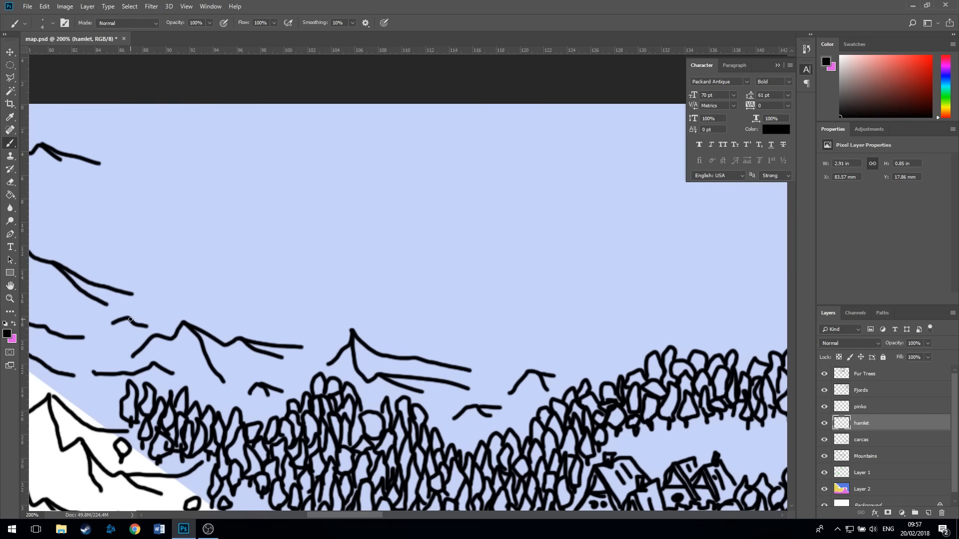
Draw a larger mountain with a jagged eastern ridge northwest of the forest, bringing the drawing to about 1.19 in high.
mouse_move(89, 238)
left_mouse_down()
mouse_move(125, 219)
mouse_move(183, 281)
left_mouse_up()
left_click_drag(160, 227, 221, 271)
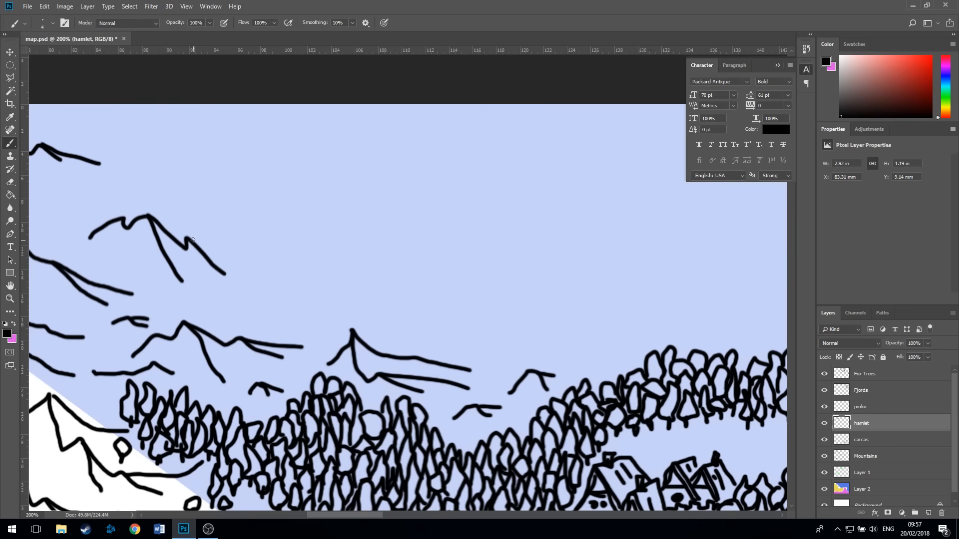
left_click_drag(187, 239, 235, 263)
Draw a mountain with long eastern ridges above the hamlet's tree band and add small peaks to its west.
mouse_move(520, 342)
left_mouse_down()
mouse_move(553, 296)
mouse_move(618, 356)
mouse_move(636, 359)
left_mouse_up()
mouse_move(552, 293)
left_mouse_down()
mouse_move(630, 326)
mouse_move(702, 335)
left_mouse_up()
left_click_drag(636, 322, 714, 323)
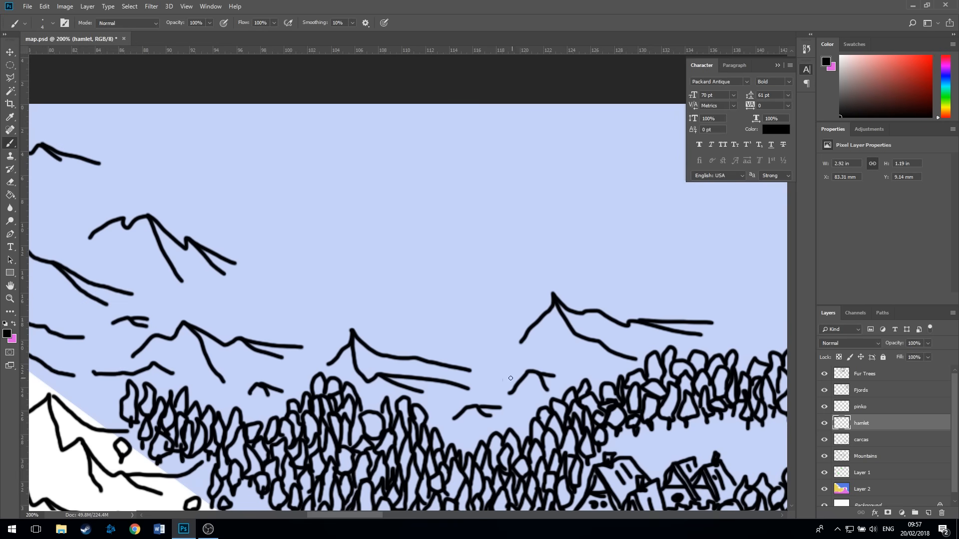
left_click_drag(490, 369, 562, 364)
mouse_move(509, 419)
left_mouse_down()
mouse_move(515, 403)
mouse_move(521, 415)
mouse_move(529, 409)
left_mouse_up()
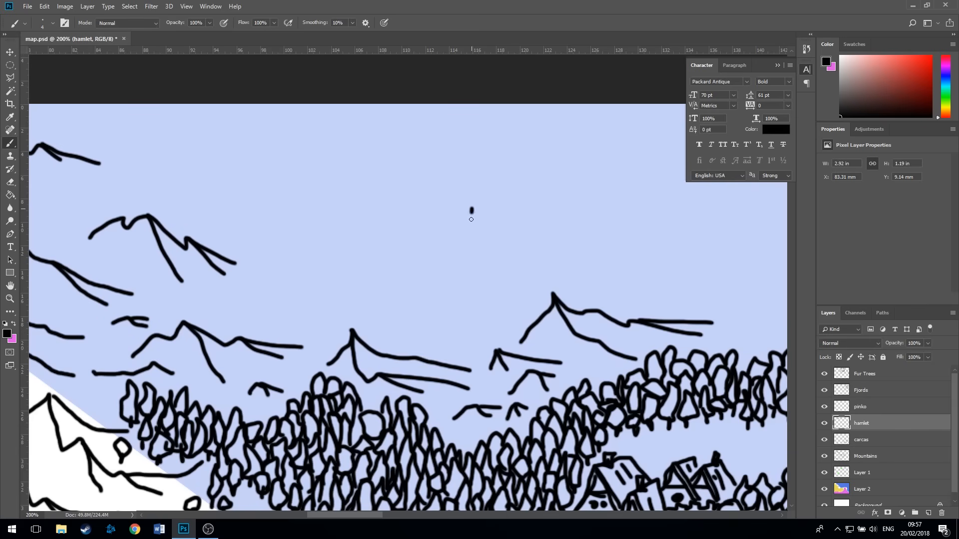
Draw a floating rock with a ragged flat top, jagged tapering underside and crack lines above the mountains, about 1.25 in overall drawing height.
mouse_move(471, 219)
left_mouse_down()
mouse_move(472, 263)
mouse_move(450, 274)
mouse_move(444, 314)
mouse_move(433, 295)
mouse_move(402, 284)
mouse_move(389, 247)
mouse_move(378, 245)
mouse_move(371, 199)
mouse_move(474, 202)
mouse_move(414, 201)
mouse_move(384, 236)
left_mouse_up()
left_click_drag(397, 220, 412, 274)
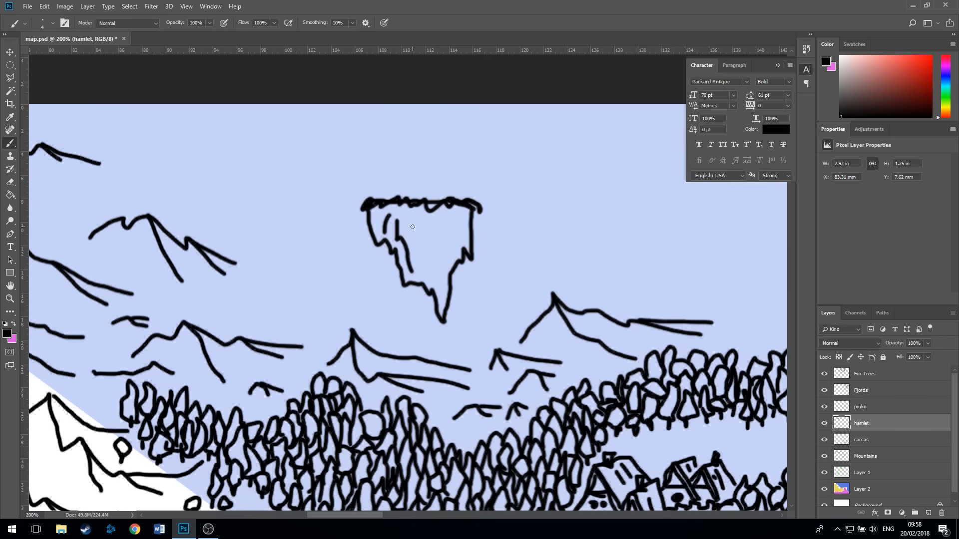
mouse_move(418, 220)
left_mouse_down()
mouse_move(435, 277)
mouse_move(440, 240)
mouse_move(453, 223)
mouse_move(463, 234)
left_mouse_up()
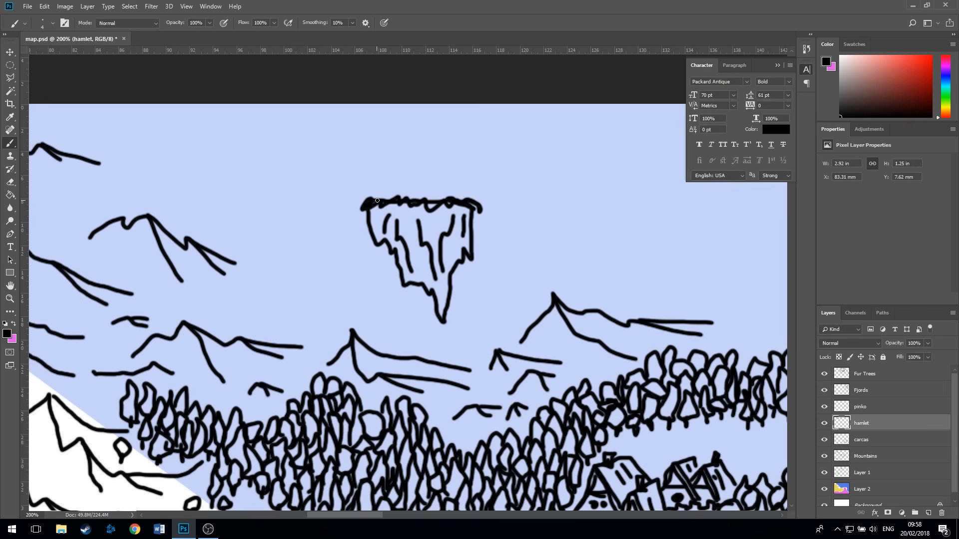
Draw a castle with battlemented towers and small windows on top of the floating rock, about 1.5 in overall drawing height.
mouse_move(378, 202)
left_mouse_down()
mouse_move(372, 171)
mouse_move(398, 180)
mouse_move(402, 172)
mouse_move(392, 189)
left_mouse_up()
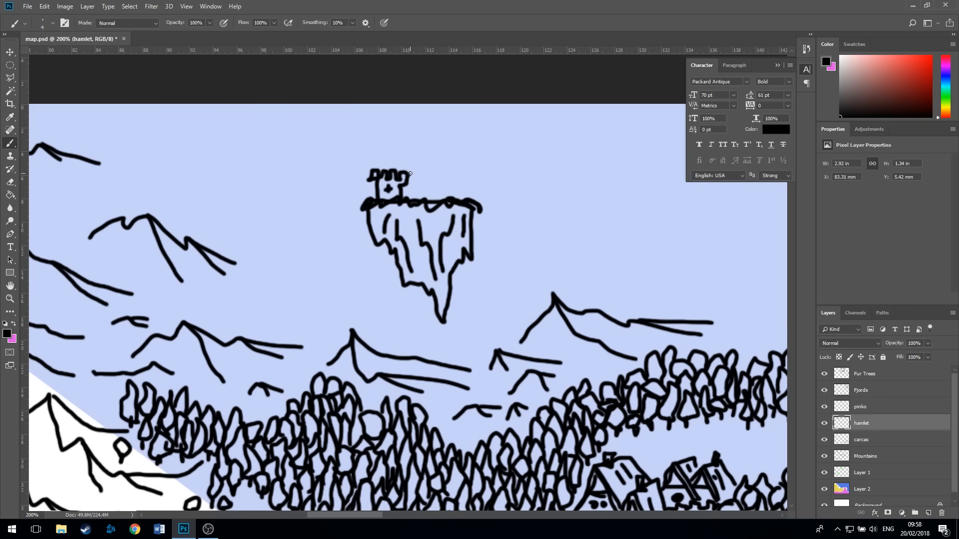
mouse_move(410, 174)
left_mouse_down()
mouse_move(413, 152)
mouse_move(443, 154)
mouse_move(445, 162)
mouse_move(450, 153)
mouse_move(448, 206)
left_mouse_up()
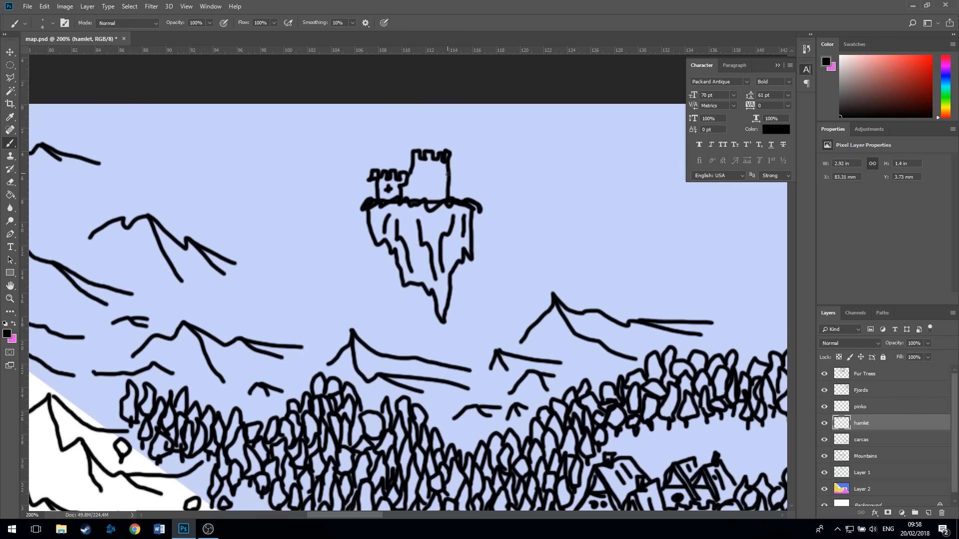
mouse_move(458, 172)
left_mouse_down()
mouse_move(462, 204)
mouse_move(461, 182)
mouse_move(426, 176)
mouse_move(436, 179)
mouse_move(423, 188)
mouse_move(434, 191)
mouse_move(397, 152)
mouse_move(396, 123)
mouse_move(407, 133)
mouse_move(411, 124)
mouse_move(449, 128)
mouse_move(448, 153)
mouse_move(448, 128)
mouse_move(449, 153)
mouse_move(410, 143)
mouse_move(424, 144)
mouse_move(405, 163)
mouse_move(457, 161)
left_mouse_up()
left_click(434, 141)
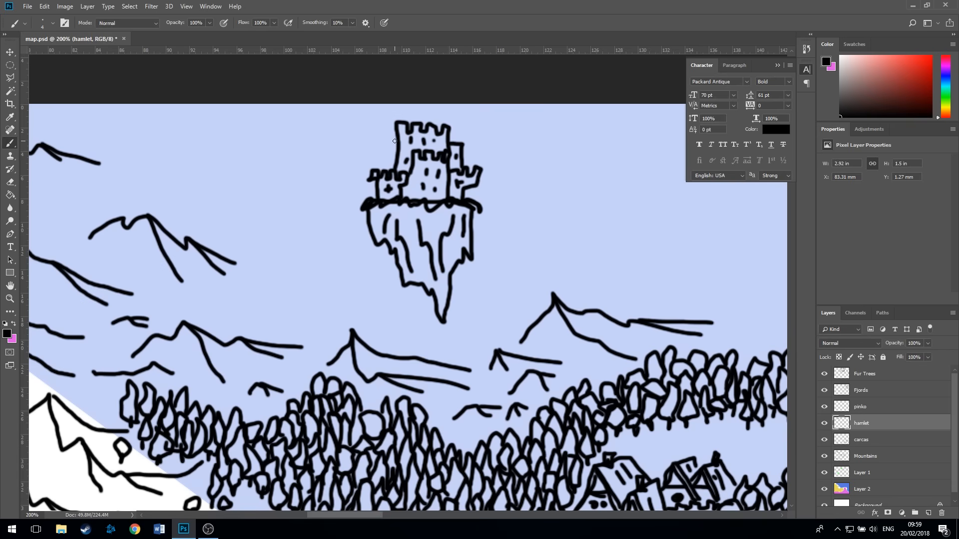
mouse_move(396, 138)
left_mouse_down()
mouse_move(385, 145)
mouse_move(390, 169)
left_mouse_up()
Outline a jagged crater beneath the floating rock and draw a peak with ridge lines at its eastern rim.
mouse_move(409, 305)
left_mouse_down()
mouse_move(384, 314)
mouse_move(369, 330)
mouse_move(408, 343)
mouse_move(478, 341)
mouse_move(509, 315)
mouse_move(484, 310)
mouse_move(489, 298)
mouse_move(414, 307)
left_mouse_up()
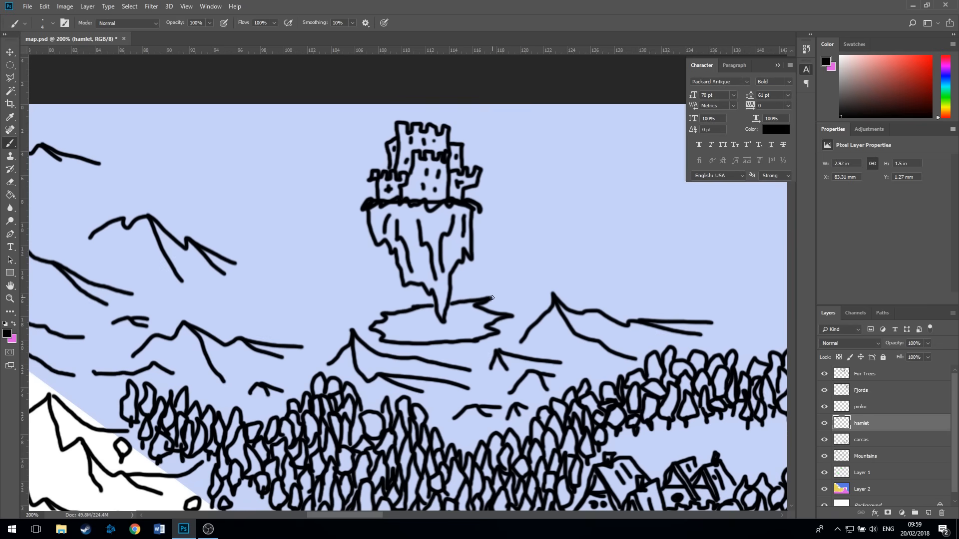
mouse_move(492, 298)
left_mouse_down()
mouse_move(520, 275)
mouse_move(523, 252)
mouse_move(534, 302)
left_mouse_up()
left_click_drag(524, 252, 563, 287)
mouse_move(511, 316)
left_mouse_down()
mouse_move(524, 317)
mouse_move(509, 344)
mouse_move(519, 327)
left_mouse_up()
Draw a peak at the crater's western rim and a taller mountain with a side ridge farther west.
mouse_move(323, 321)
left_mouse_down()
mouse_move(329, 287)
mouse_move(335, 299)
mouse_move(344, 292)
mouse_move(370, 328)
left_mouse_up()
left_click_drag(345, 287, 381, 312)
mouse_move(229, 310)
left_mouse_down()
mouse_move(277, 261)
mouse_move(295, 321)
left_mouse_up()
mouse_move(279, 249)
left_mouse_down()
mouse_move(293, 272)
mouse_move(312, 277)
left_mouse_up()
left_click_drag(303, 262, 329, 273)
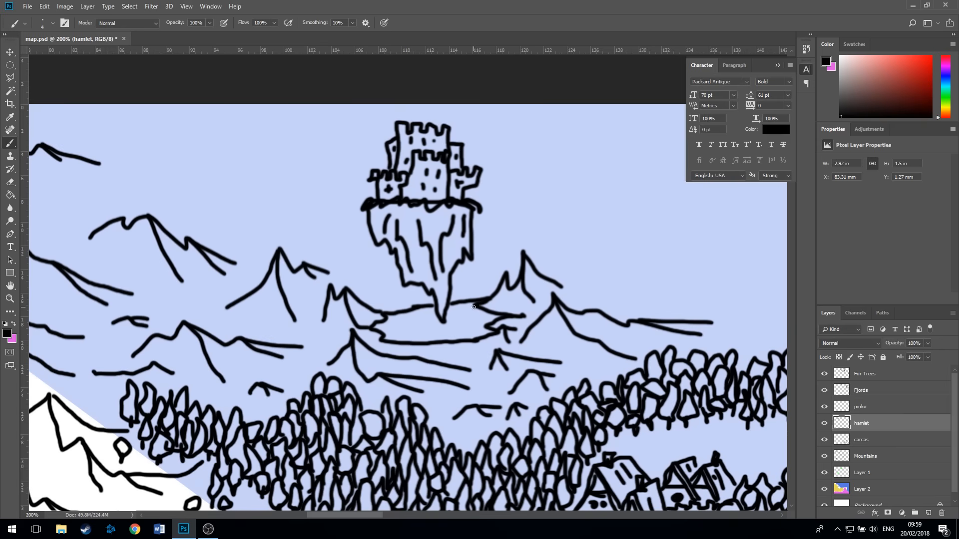
Add wall lines inside the crater and shade its lower edge solid black, redoing the last shading stroke.
left_click_drag(474, 306, 477, 325)
mouse_move(386, 319)
left_mouse_down()
mouse_move(391, 332)
mouse_move(409, 324)
mouse_move(418, 333)
mouse_move(428, 314)
mouse_move(454, 315)
left_mouse_up()
mouse_move(389, 339)
left_mouse_down()
mouse_move(483, 336)
mouse_move(418, 338)
mouse_move(471, 337)
mouse_move(446, 339)
mouse_move(462, 333)
mouse_move(444, 331)
mouse_move(415, 345)
mouse_move(407, 342)
mouse_move(424, 341)
mouse_move(382, 338)
mouse_move(487, 332)
mouse_move(476, 331)
mouse_move(512, 339)
mouse_move(482, 337)
left_mouse_up()
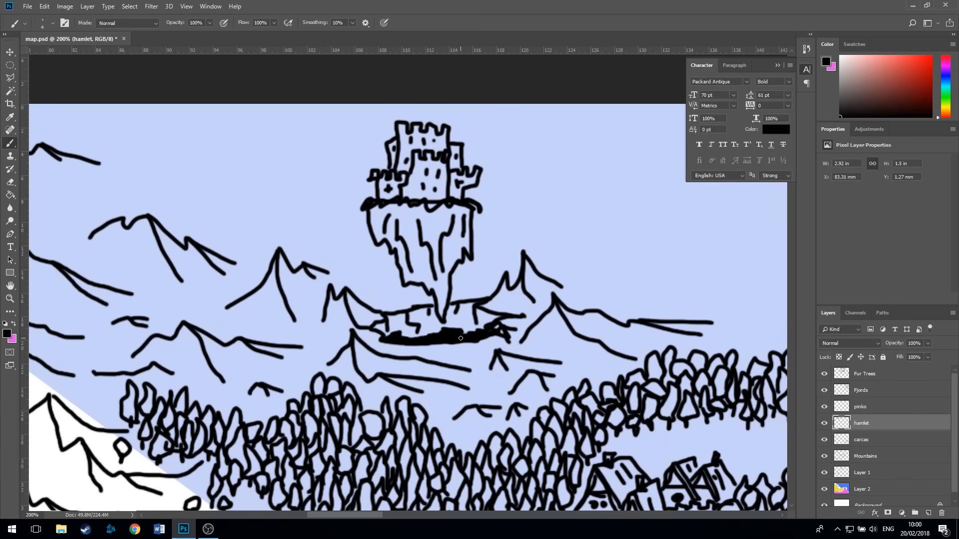
key("ctrl+z")
mouse_move(482, 332)
left_mouse_down()
mouse_move(449, 344)
mouse_move(470, 341)
mouse_move(439, 332)
mouse_move(403, 339)
mouse_move(434, 342)
mouse_move(387, 338)
mouse_move(429, 343)
mouse_move(493, 329)
mouse_move(442, 332)
left_mouse_up()
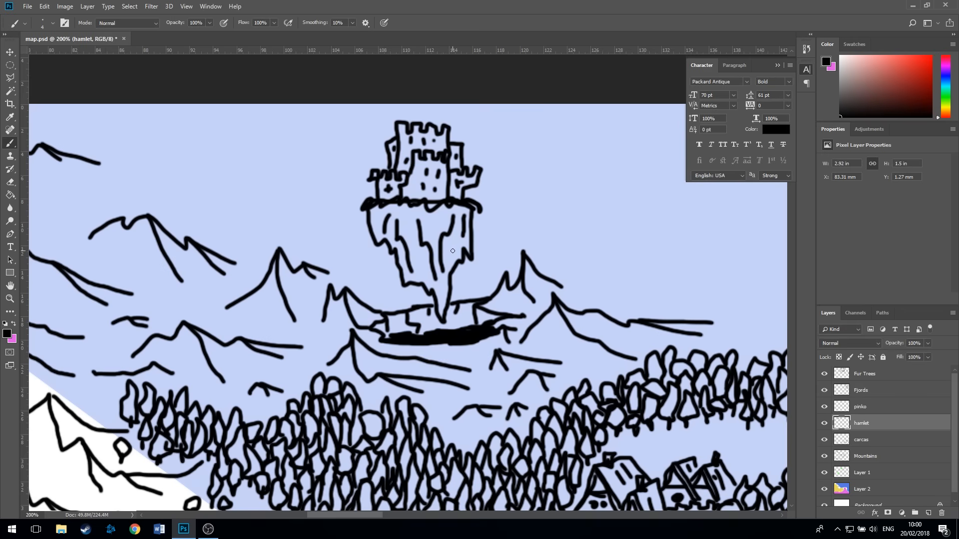
Fill several black cave openings into the floating rock and draw a pointed peak behind the crater's eastern side.
mouse_move(455, 249)
left_mouse_down()
mouse_move(452, 240)
mouse_move(450, 255)
mouse_move(458, 255)
mouse_move(447, 243)
mouse_move(455, 256)
mouse_move(456, 240)
mouse_move(455, 253)
left_mouse_up()
left_click_drag(437, 219, 437, 218)
left_click_drag(373, 217, 407, 219)
left_click(422, 256)
mouse_move(454, 258)
left_mouse_down()
mouse_move(485, 307)
mouse_move(529, 333)
left_mouse_up()
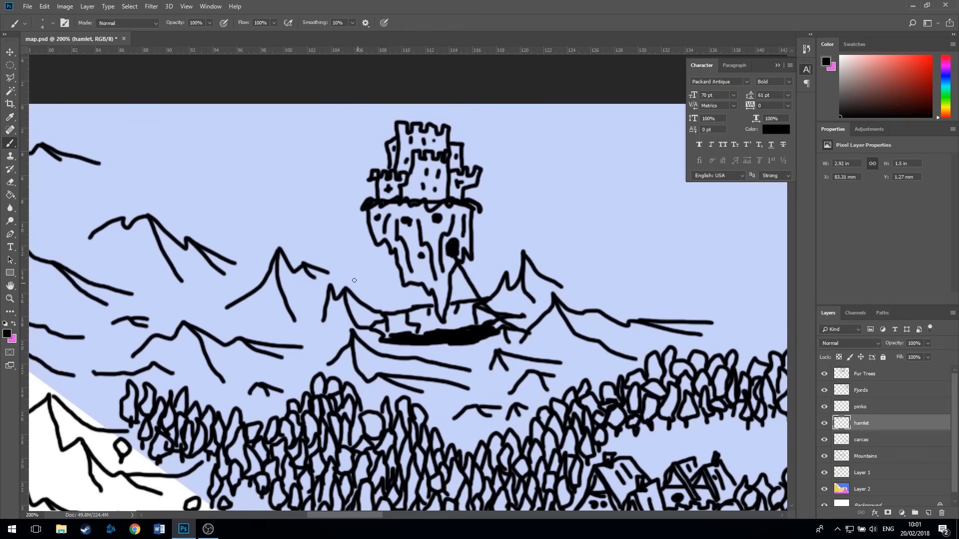
Draw three mountains with ridge lines west of the floating castle, one beside the rock and two taller ones beyond it.
mouse_move(308, 240)
left_mouse_down()
mouse_move(329, 212)
mouse_move(357, 261)
left_mouse_up()
left_click_drag(331, 209, 362, 222)
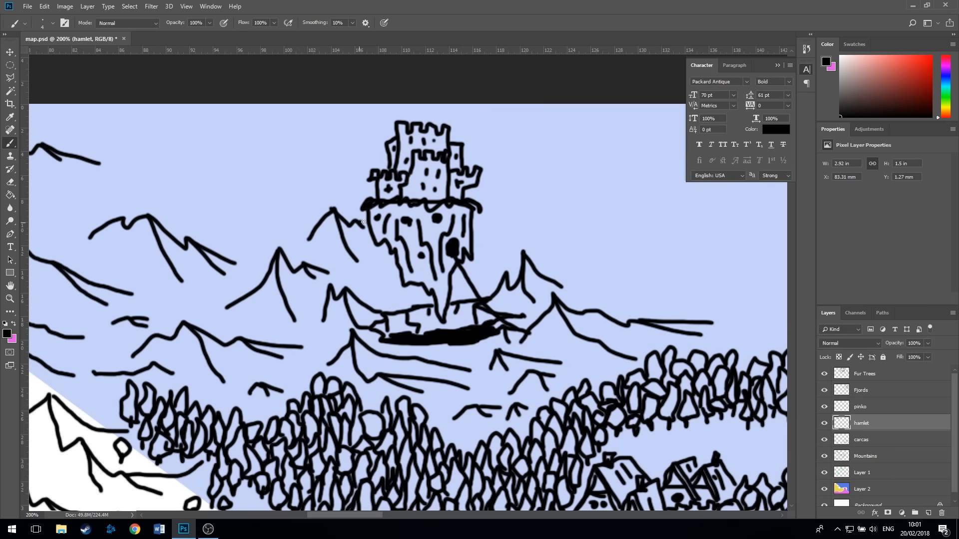
mouse_move(177, 217)
left_mouse_down()
mouse_move(191, 197)
mouse_move(203, 203)
mouse_move(227, 159)
mouse_move(245, 242)
mouse_move(247, 230)
mouse_move(266, 245)
mouse_move(251, 228)
mouse_move(313, 250)
left_mouse_up()
mouse_move(226, 160)
left_mouse_down()
mouse_move(254, 189)
mouse_move(306, 211)
left_mouse_up()
mouse_move(260, 189)
left_mouse_down()
mouse_move(316, 136)
mouse_move(351, 203)
left_mouse_up()
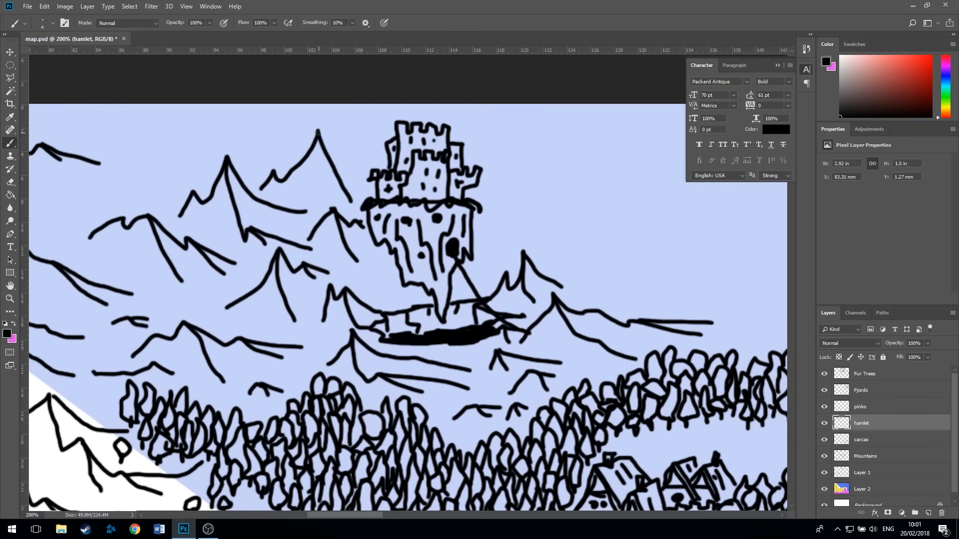
left_click_drag(318, 131, 362, 183)
Fill the gap along the map's northern edge with two mountains and a small hill, about 3.07 in overall width.
mouse_move(184, 225)
left_mouse_down()
mouse_move(227, 255)
mouse_move(409, 300)
left_mouse_up()
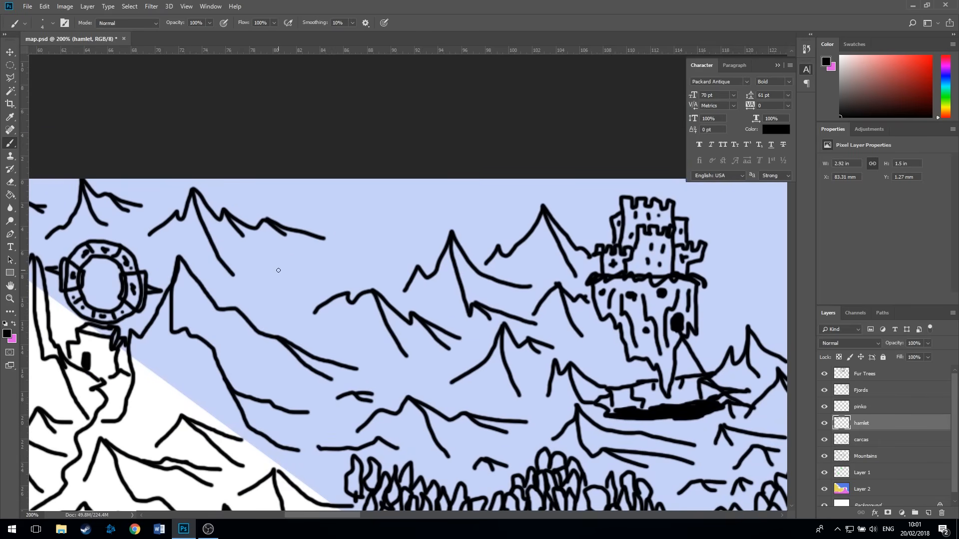
mouse_move(268, 277)
left_mouse_down()
mouse_move(329, 252)
mouse_move(350, 198)
mouse_move(387, 281)
left_mouse_up()
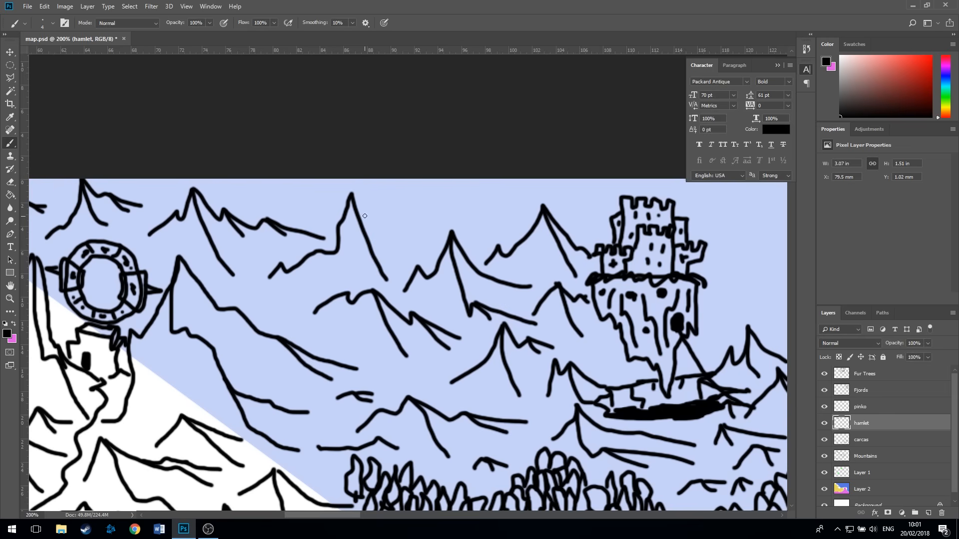
mouse_move(352, 194)
left_mouse_down()
mouse_move(393, 242)
mouse_move(428, 260)
left_mouse_up()
mouse_move(392, 211)
left_mouse_down()
mouse_move(419, 215)
mouse_move(425, 235)
left_mouse_up()
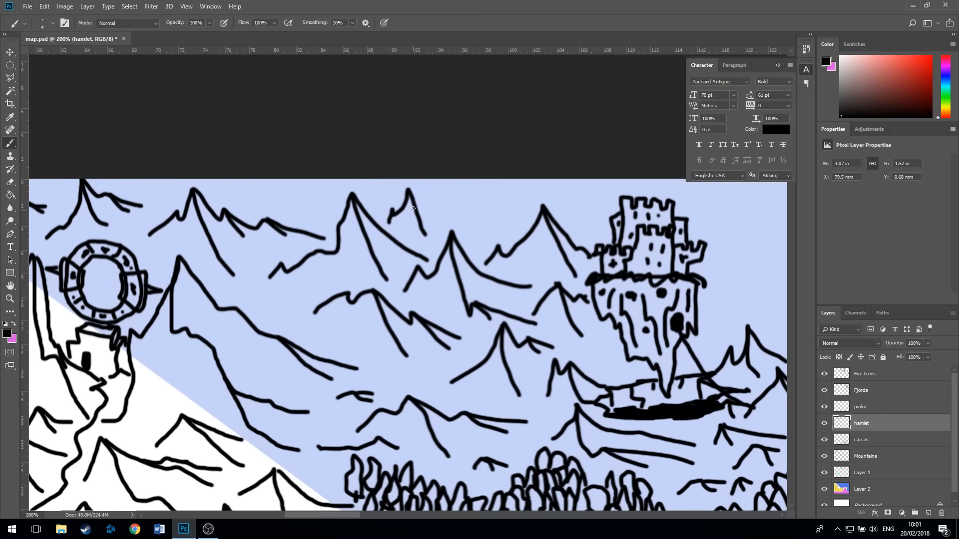
mouse_move(408, 191)
left_mouse_down()
mouse_move(500, 226)
mouse_move(482, 195)
mouse_move(501, 211)
mouse_move(506, 201)
left_mouse_up()
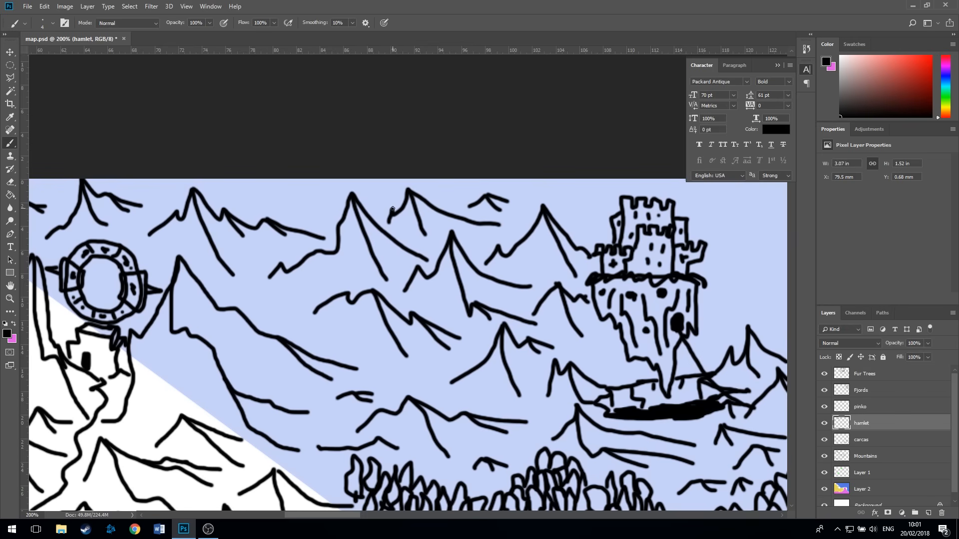
left_click_drag(393, 210, 399, 206)
Scribble a swirling pattern inside the round stone ring and add ridge strokes among the mountains west of the castle.
mouse_move(96, 263)
left_mouse_down()
mouse_move(97, 301)
mouse_move(110, 297)
mouse_move(112, 276)
mouse_move(106, 265)
mouse_move(93, 266)
mouse_move(105, 285)
mouse_move(93, 285)
mouse_move(104, 293)
mouse_move(101, 280)
mouse_move(116, 272)
mouse_move(119, 287)
mouse_move(95, 301)
mouse_move(96, 263)
left_mouse_up()
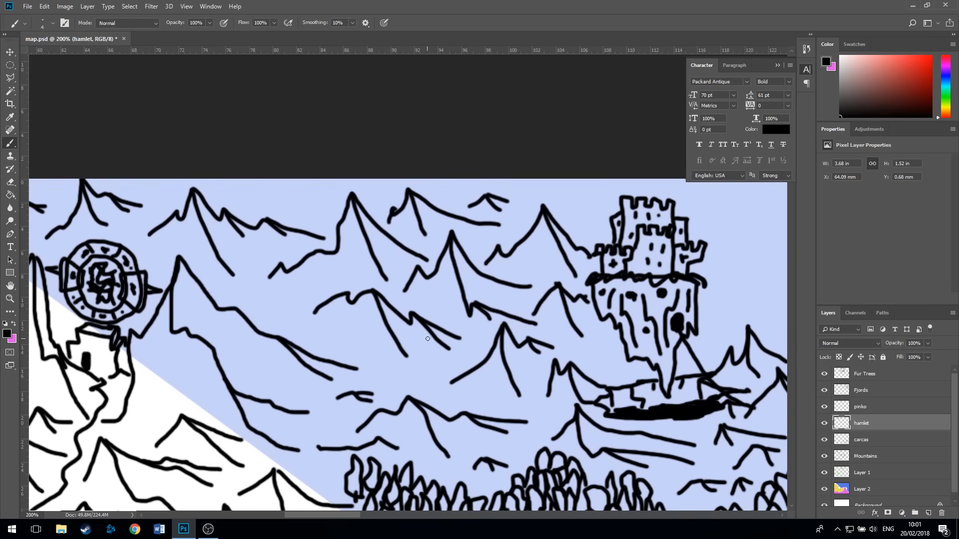
mouse_move(434, 349)
left_mouse_down()
mouse_move(353, 285)
mouse_move(344, 242)
left_mouse_up()
mouse_move(296, 273)
left_mouse_down()
mouse_move(299, 264)
mouse_move(345, 286)
mouse_move(309, 261)
mouse_move(388, 287)
left_mouse_up()
left_click_drag(280, 313, 326, 342)
Draw a mountain with two long eastern slopes on the open ground just east of the floating castle.
left_click_drag(533, 285, 168, 310)
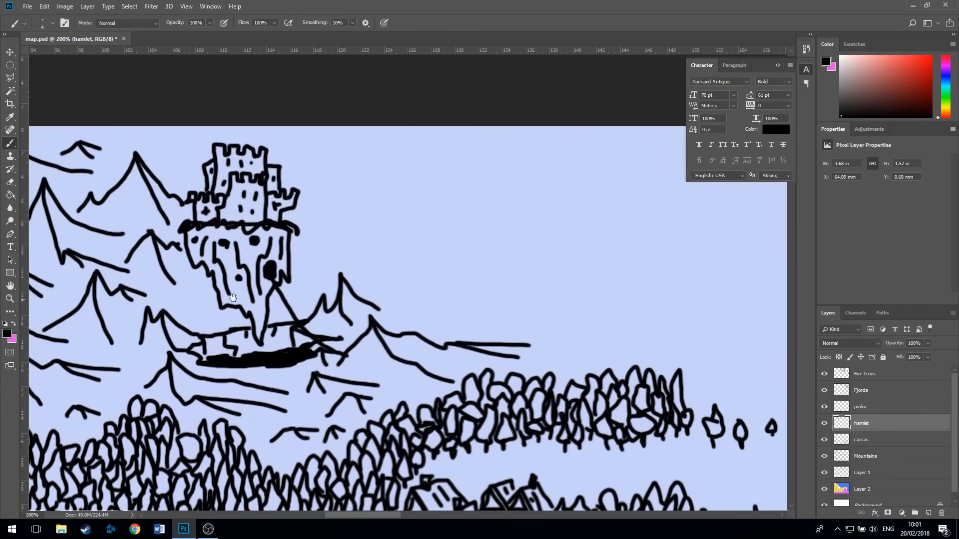
mouse_move(302, 254)
left_mouse_down()
mouse_move(344, 208)
mouse_move(353, 236)
mouse_move(424, 267)
left_mouse_up()
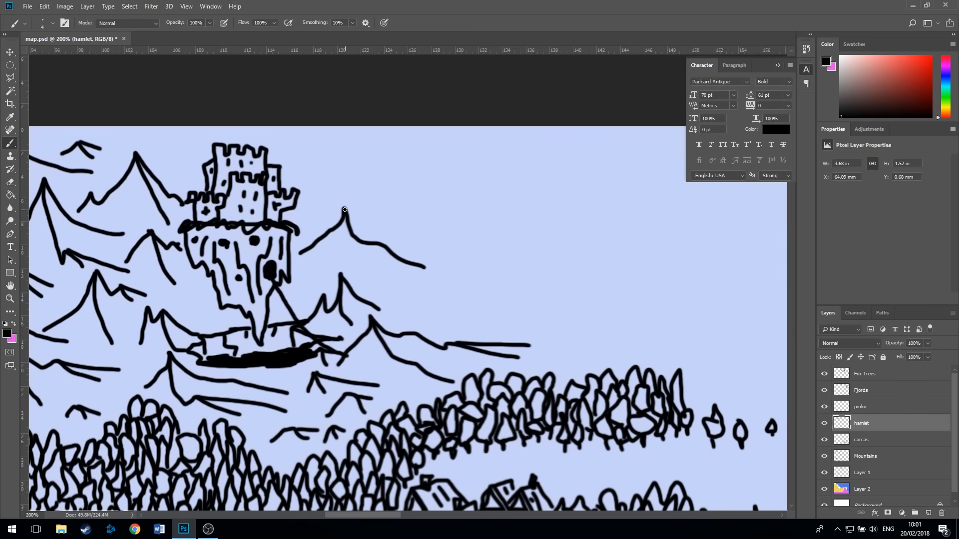
left_click_drag(345, 208, 436, 239)
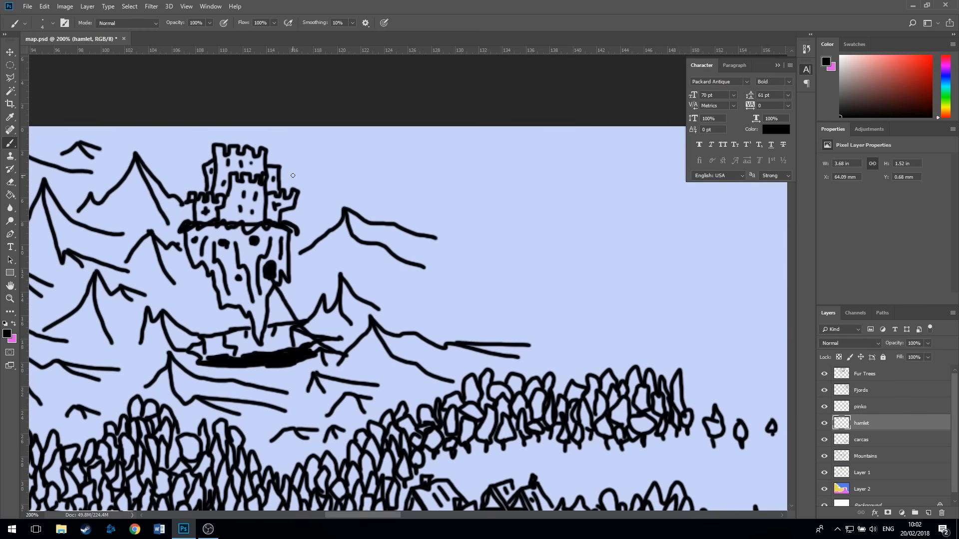
Draw two mountains east of the castle towers, one reaching the map's northern edge, and a small peak just west of the towers.
mouse_move(286, 176)
left_mouse_down()
mouse_move(301, 161)
mouse_move(329, 210)
mouse_move(323, 190)
mouse_move(380, 192)
left_mouse_up()
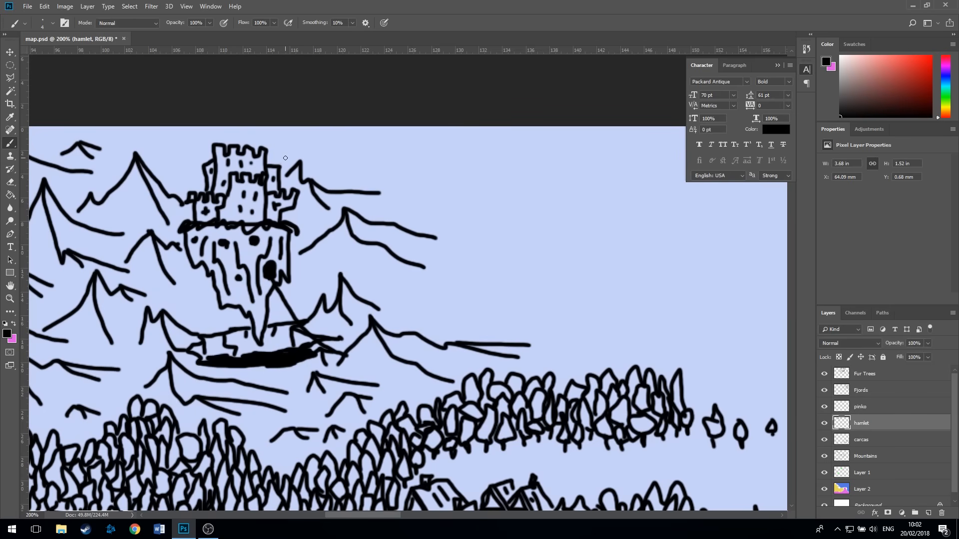
left_click_drag(300, 162, 380, 171)
mouse_move(170, 153)
left_mouse_down()
mouse_move(181, 139)
mouse_move(188, 169)
mouse_move(191, 147)
mouse_move(204, 153)
left_mouse_up()
mouse_move(273, 140)
left_mouse_down()
mouse_move(308, 129)
mouse_move(403, 162)
left_mouse_up()
left_click_drag(314, 131, 370, 141)
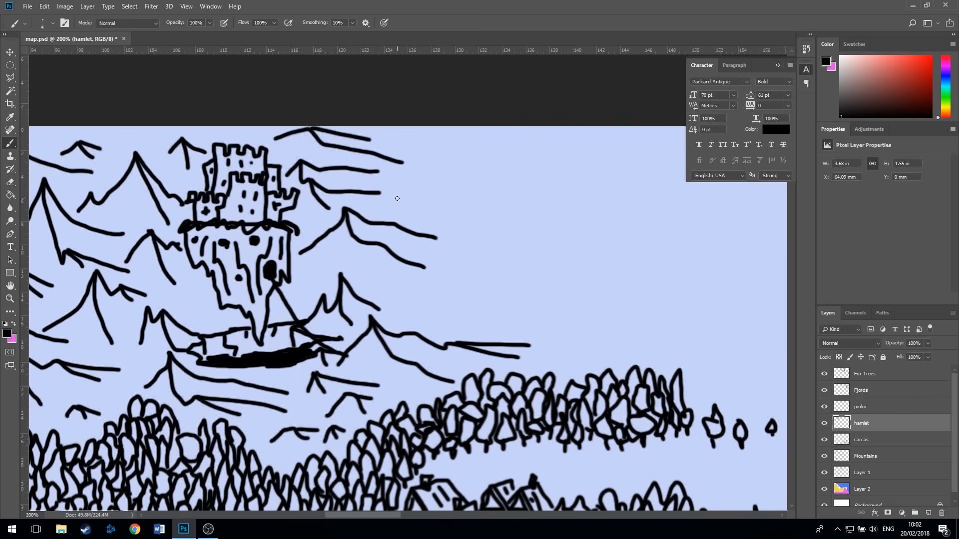
Draw four low hills with gentle slopes on the open ground east of the castle mountains, above the tree line.
mouse_move(397, 198)
left_mouse_down()
mouse_move(440, 190)
mouse_move(474, 213)
mouse_move(454, 194)
mouse_move(506, 209)
left_mouse_up()
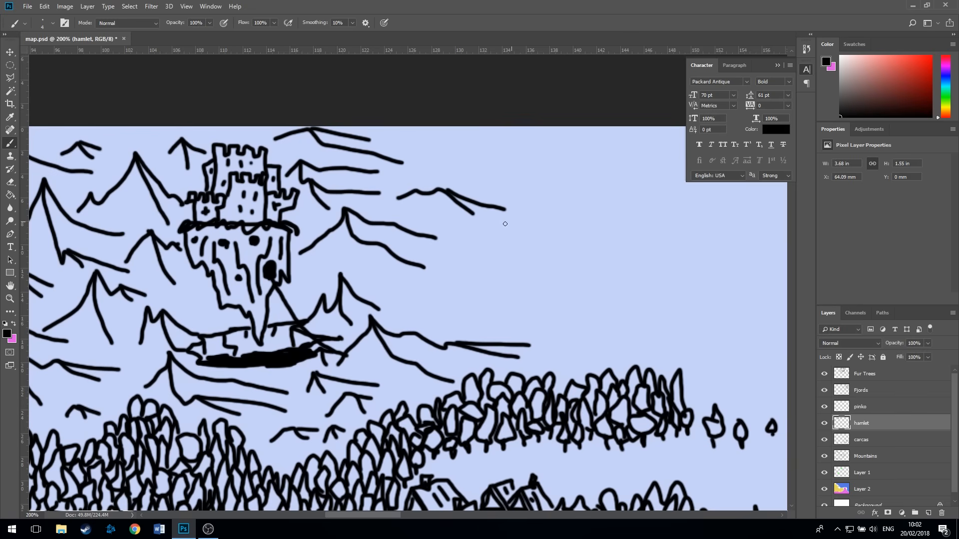
left_click_drag(457, 262, 524, 262)
mouse_move(435, 307)
left_mouse_down()
mouse_move(510, 306)
mouse_move(501, 293)
mouse_move(588, 300)
mouse_move(573, 294)
left_mouse_up()
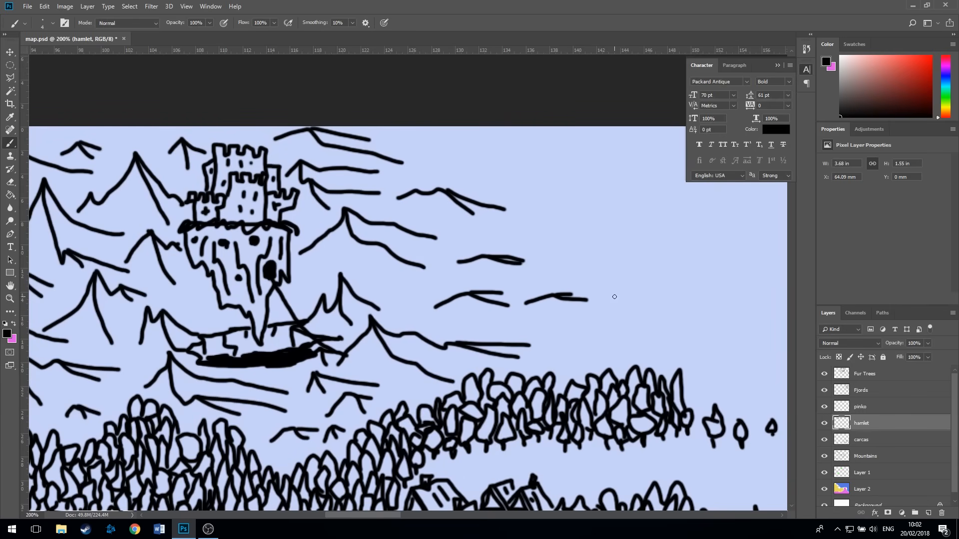
Scatter short, flat hill strokes farther east, thinning the range out from the map's northern edge down to the forest.
scroll(561, 271, "right", 5)
scroll(400, 220, "up", 1)
mouse_move(329, 195)
left_mouse_down()
mouse_move(392, 194)
mouse_move(466, 222)
mouse_move(480, 216)
left_mouse_up()
left_click_drag(477, 262, 514, 258)
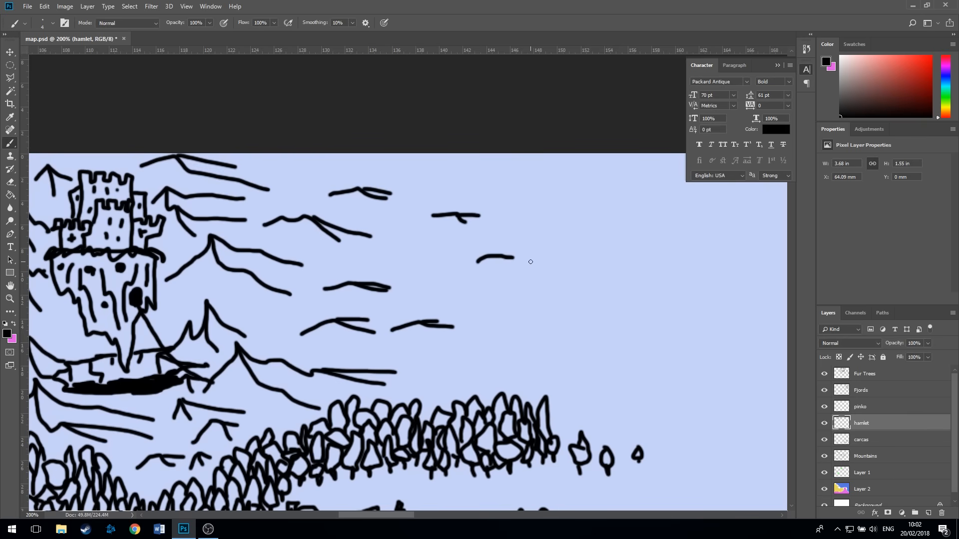
left_click_drag(493, 294, 537, 300)
left_click_drag(507, 371, 567, 381)
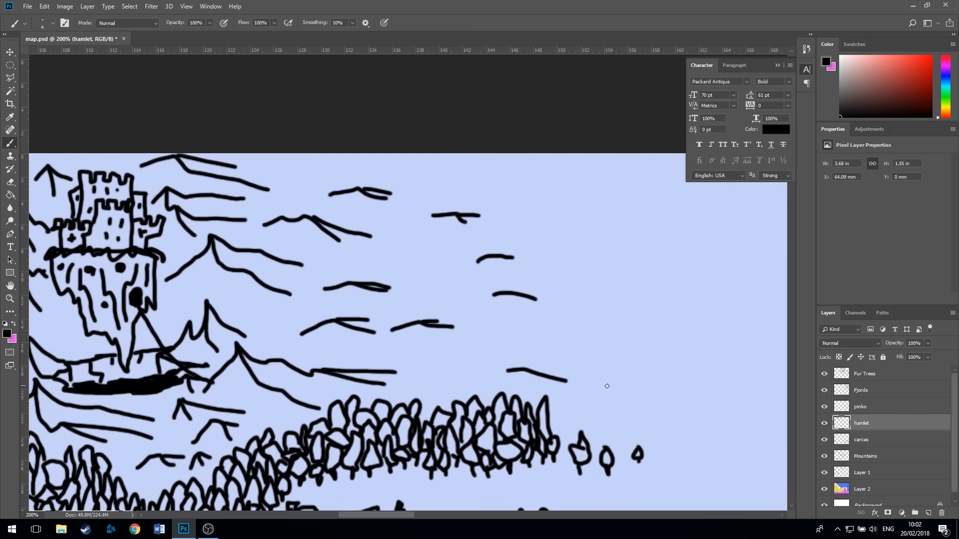
left_click_drag(303, 166, 317, 166)
left_click_drag(458, 187, 507, 184)
Review the finished castle and forest area, and examine the surrounding northern and western regions of the map at 33.33% zoom.
mouse_move(458, 327)
left_mouse_down()
mouse_move(460, 298)
mouse_move(595, 182)
mouse_move(599, 164)
left_mouse_up()
mouse_move(264, 323)
left_mouse_down()
mouse_move(298, 331)
mouse_move(321, 311)
mouse_move(282, 327)
mouse_move(263, 300)
mouse_move(257, 317)
mouse_move(264, 289)
mouse_move(268, 310)
left_mouse_up()
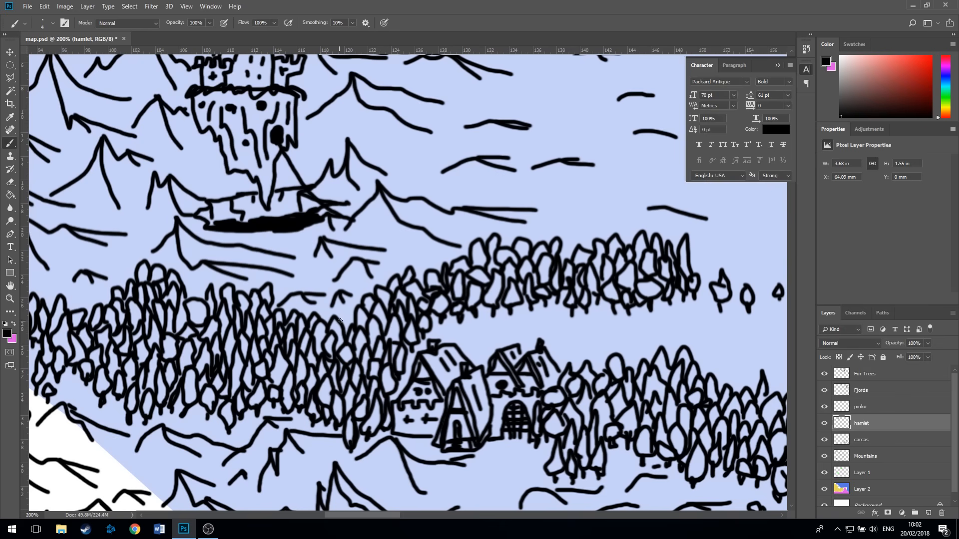
mouse_move(339, 319)
left_mouse_down()
mouse_move(352, 306)
mouse_move(334, 319)
left_mouse_up()
mouse_move(537, 319)
left_mouse_down()
mouse_move(454, 334)
mouse_move(215, 338)
left_mouse_up()
mouse_move(466, 214)
left_mouse_down()
mouse_move(318, 149)
mouse_move(286, 158)
mouse_move(315, 208)
mouse_move(413, 105)
mouse_move(518, 143)
mouse_move(284, 102)
mouse_move(200, 178)
mouse_move(302, 370)
mouse_move(15, 344)
mouse_move(327, 342)
left_mouse_up()
key("ctrl+r")
key("ctrl+minus")
key("ctrl+minus")
key("ctrl+minus")
key("ctrl+minus")
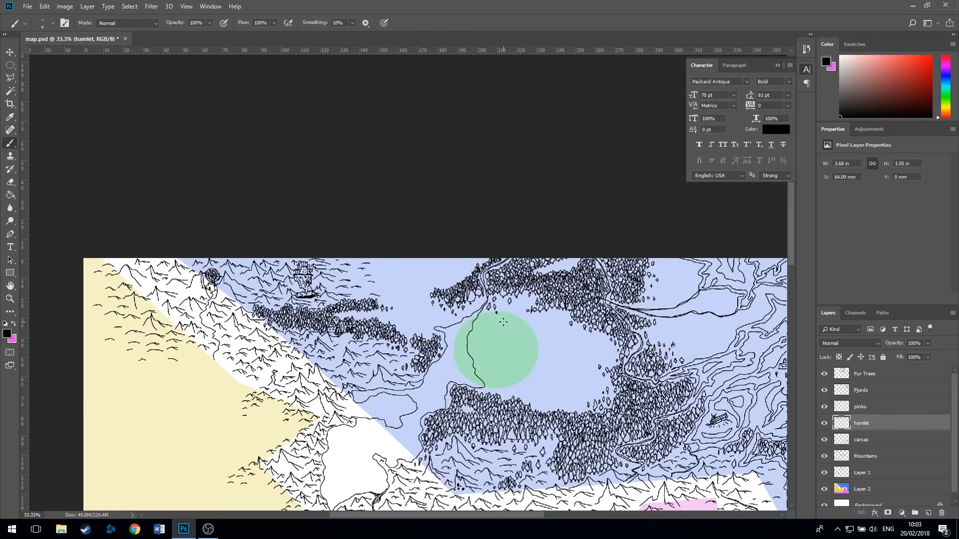
mouse_move(561, 368)
left_mouse_down()
mouse_move(484, 285)
mouse_move(391, 244)
mouse_move(427, 200)
mouse_move(403, 163)
mouse_move(440, 190)
mouse_move(482, 159)
mouse_move(559, 167)
mouse_move(577, 197)
left_mouse_up()
key("ctrl+r")
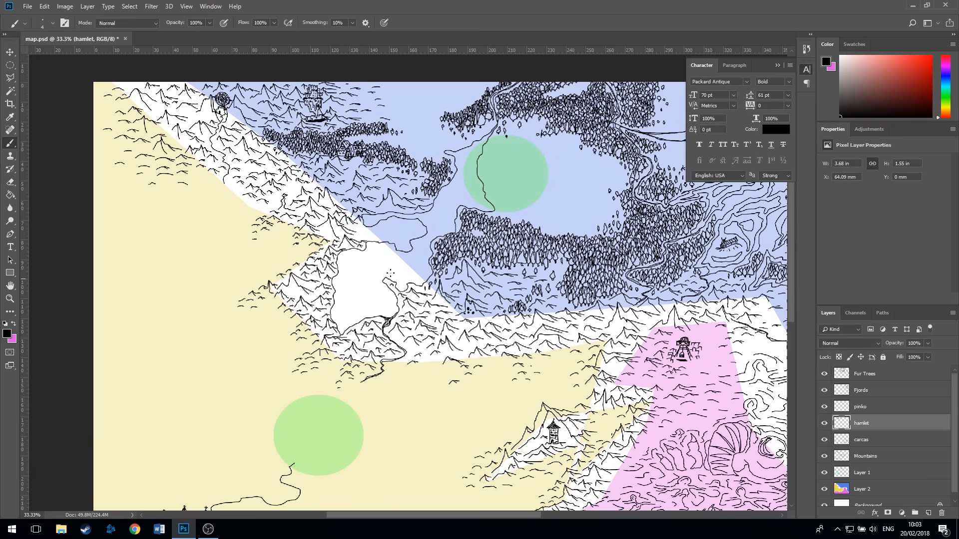
left_click_drag(425, 219, 406, 273)
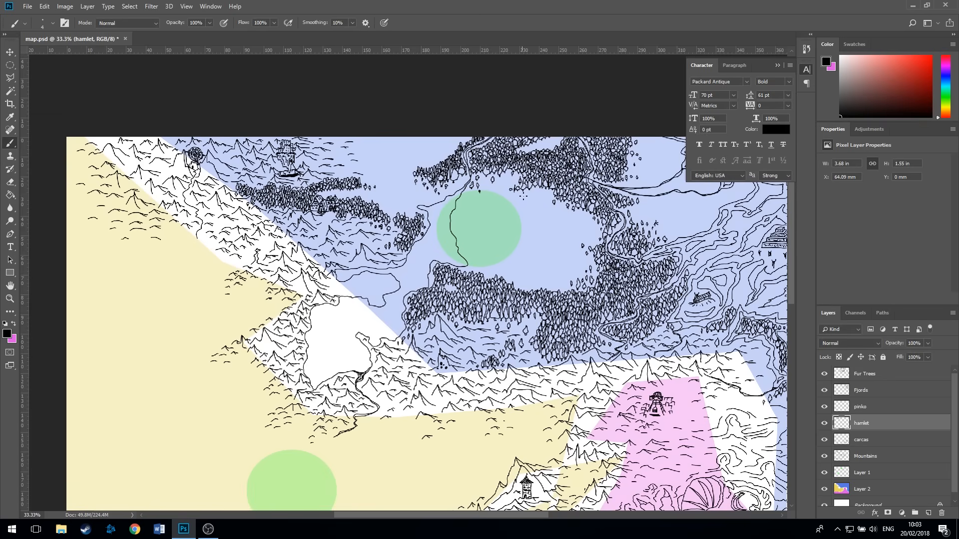
left_click_drag(418, 202, 421, 265)
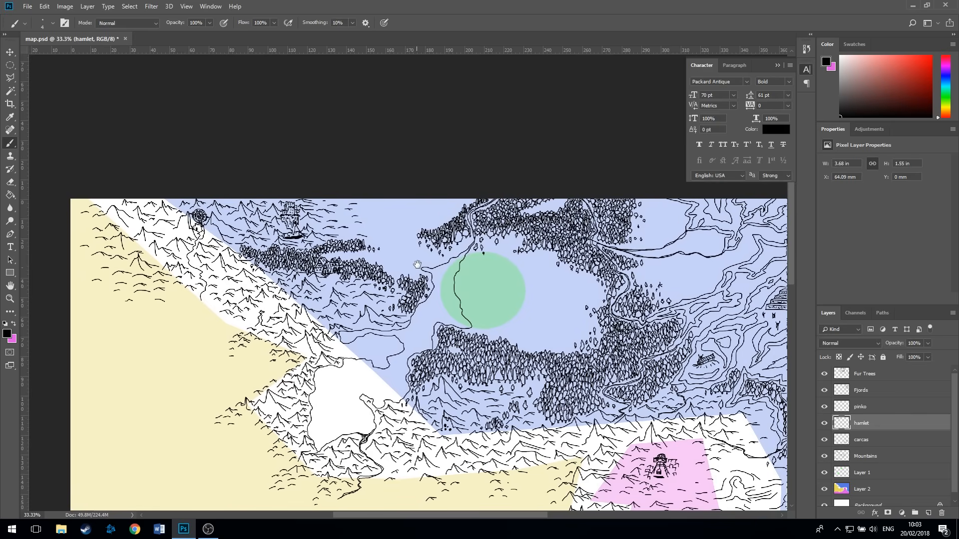